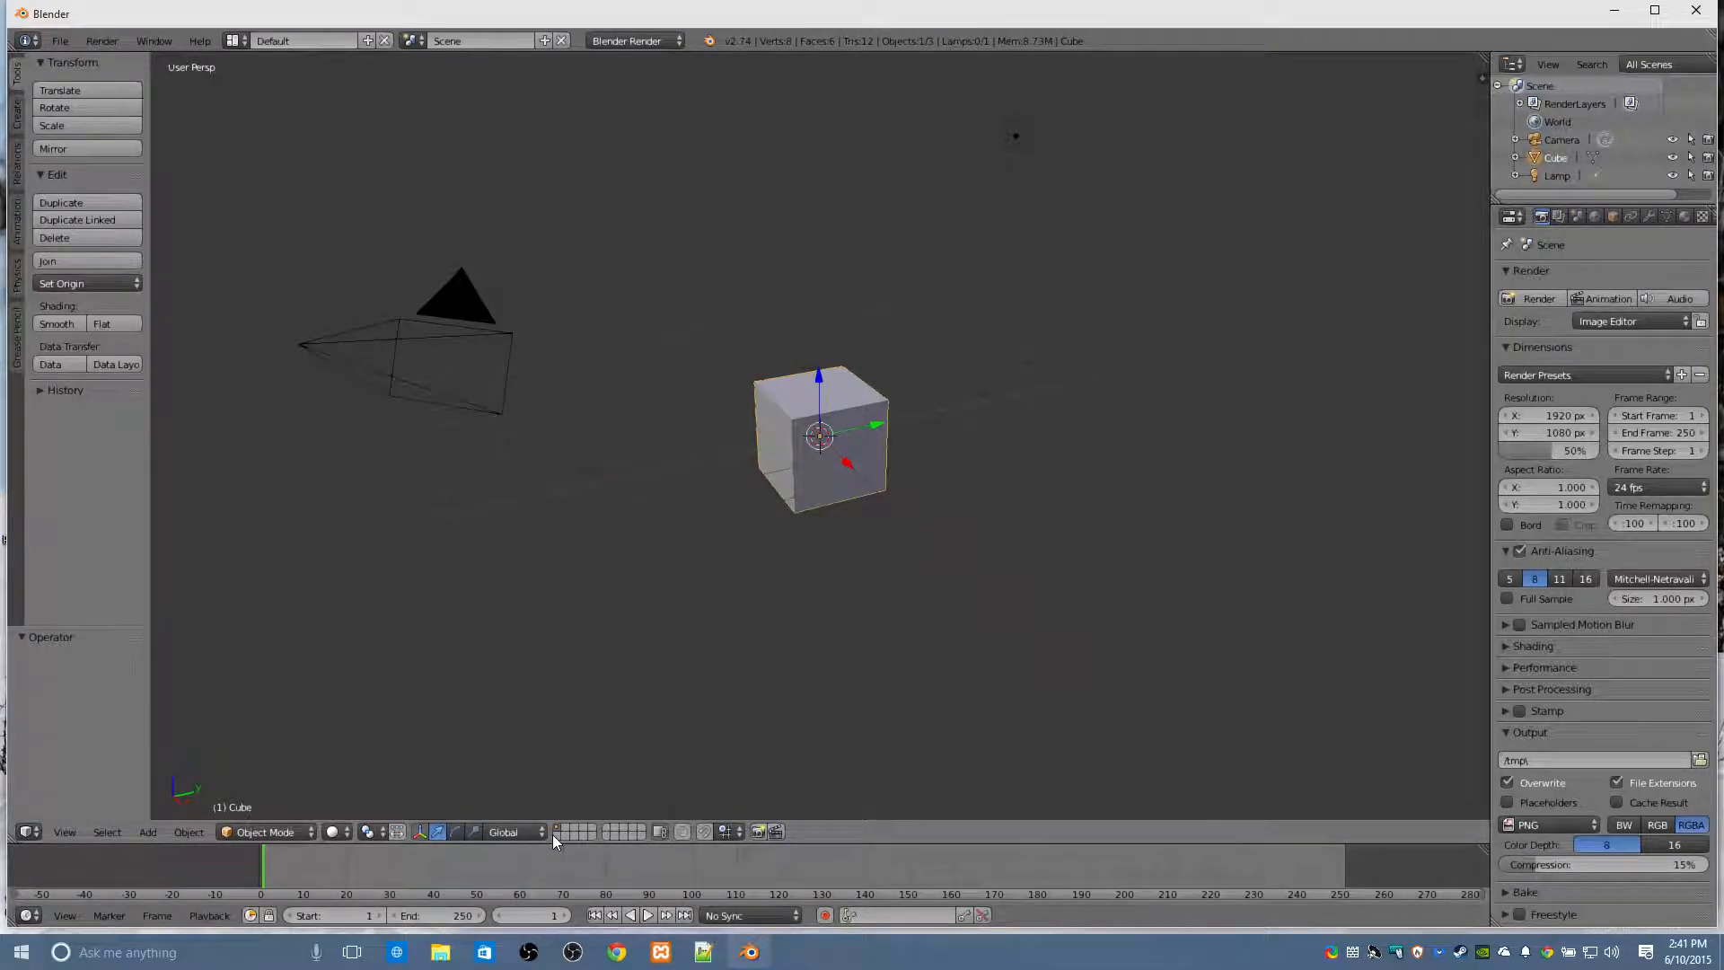
Scale the cube into a wide, tall upright panel, thinned by a factor of about 0.162 along X, and test-render it.
click(473, 831)
drag(879, 423, 940, 400)
drag(819, 379, 819, 272)
drag(877, 423, 936, 422)
drag(851, 463, 824, 449)
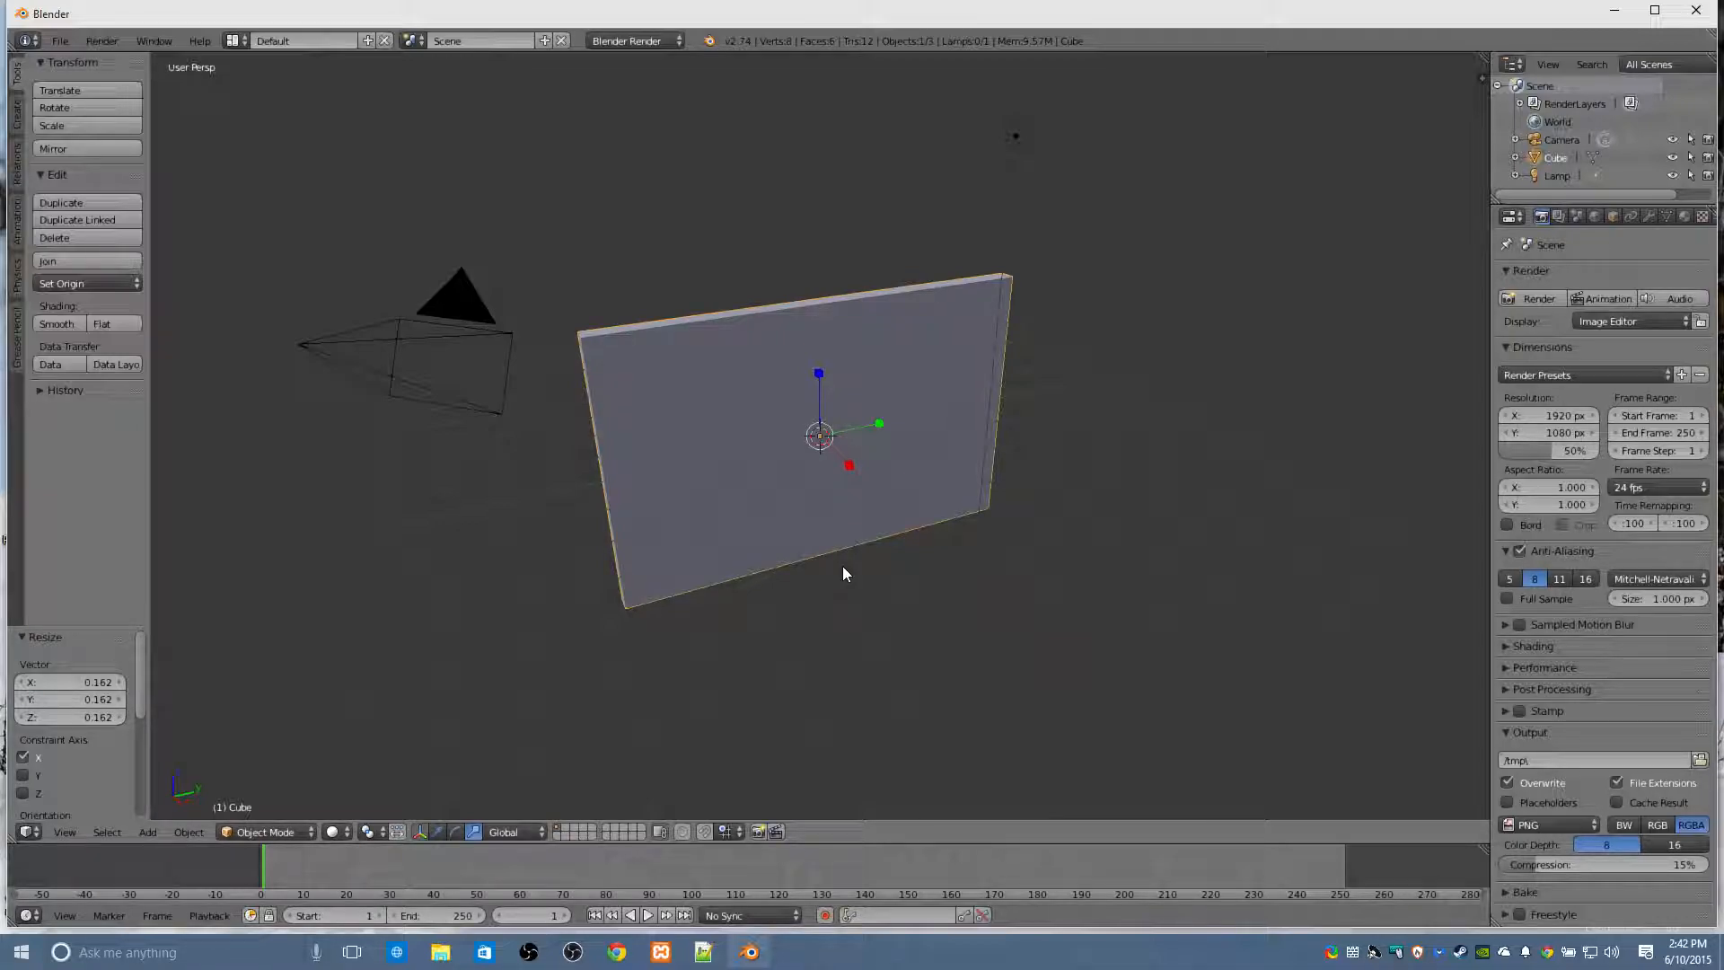
click(1523, 298)
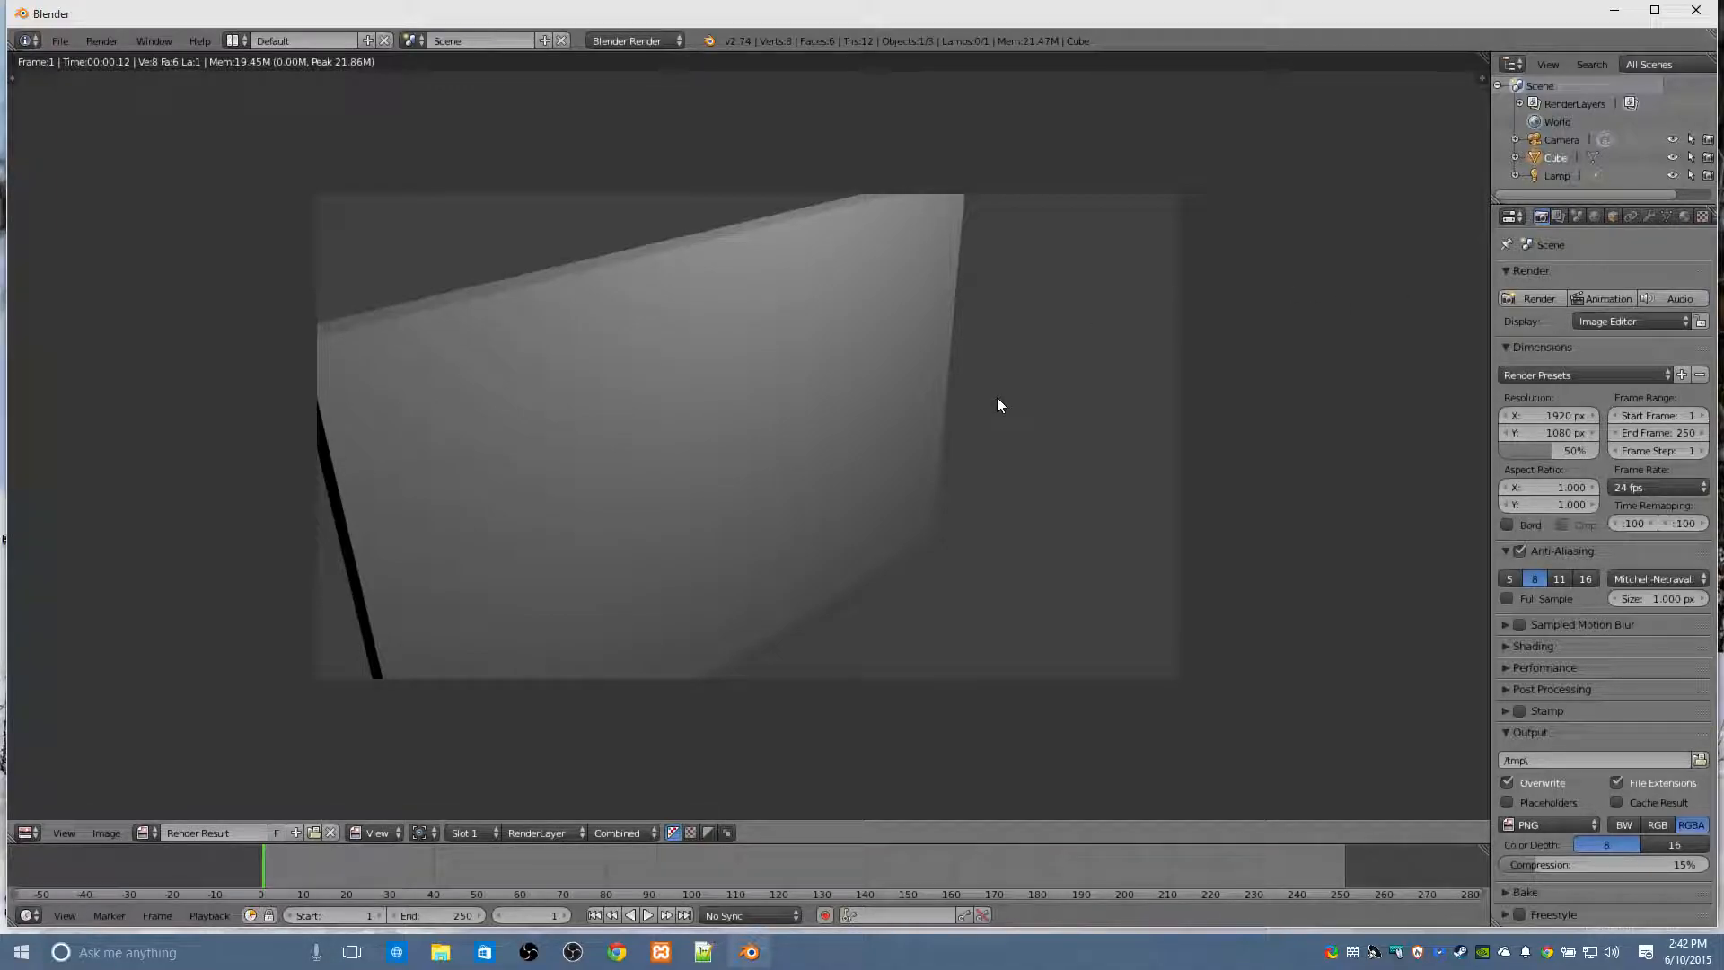
key(Escape)
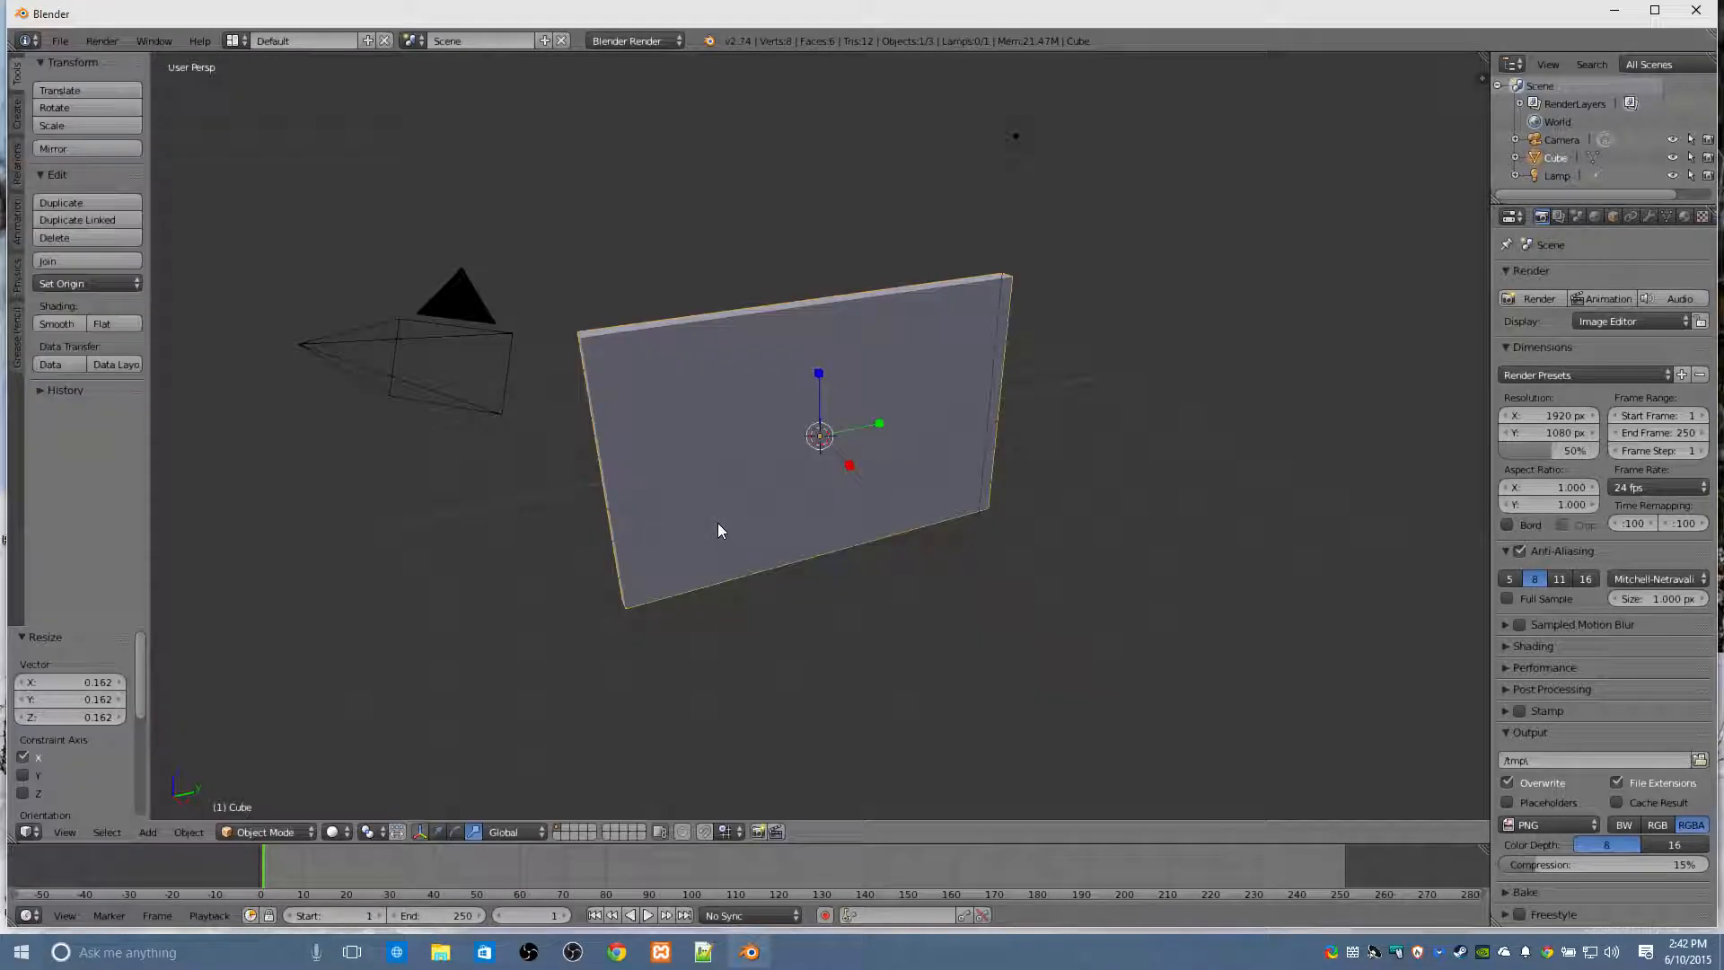
Rotate the camera about 4.4° around the global Z axis and test-render the new framing.
right_click(331, 347)
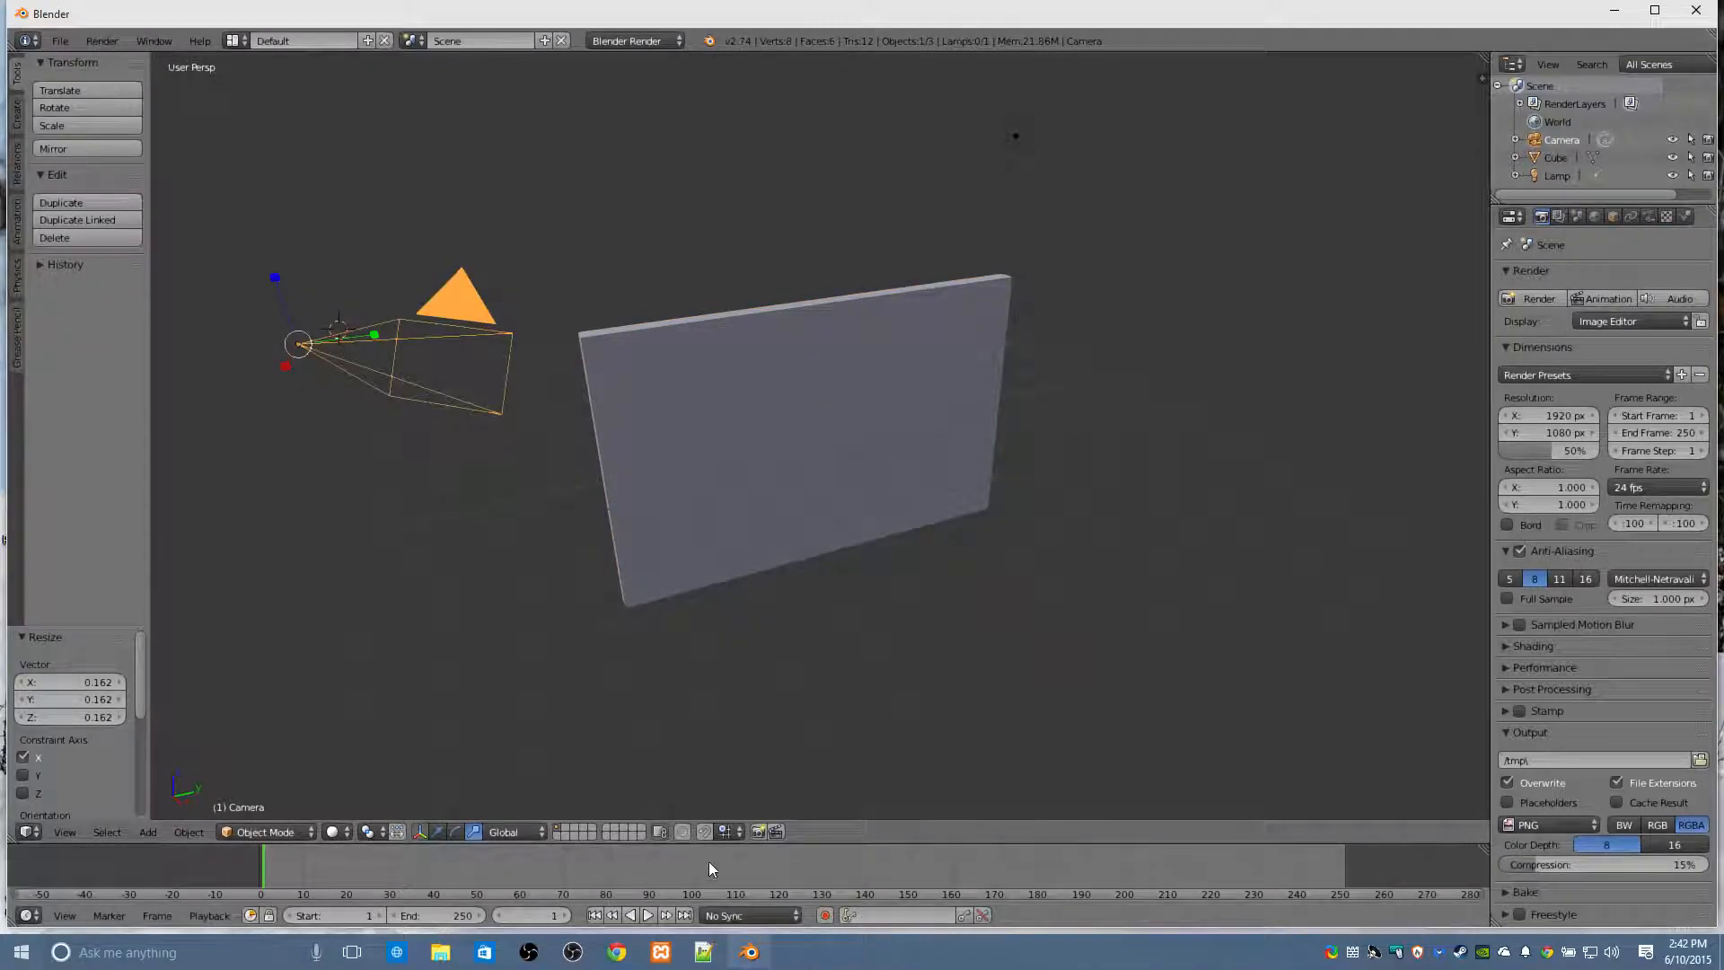
click(455, 832)
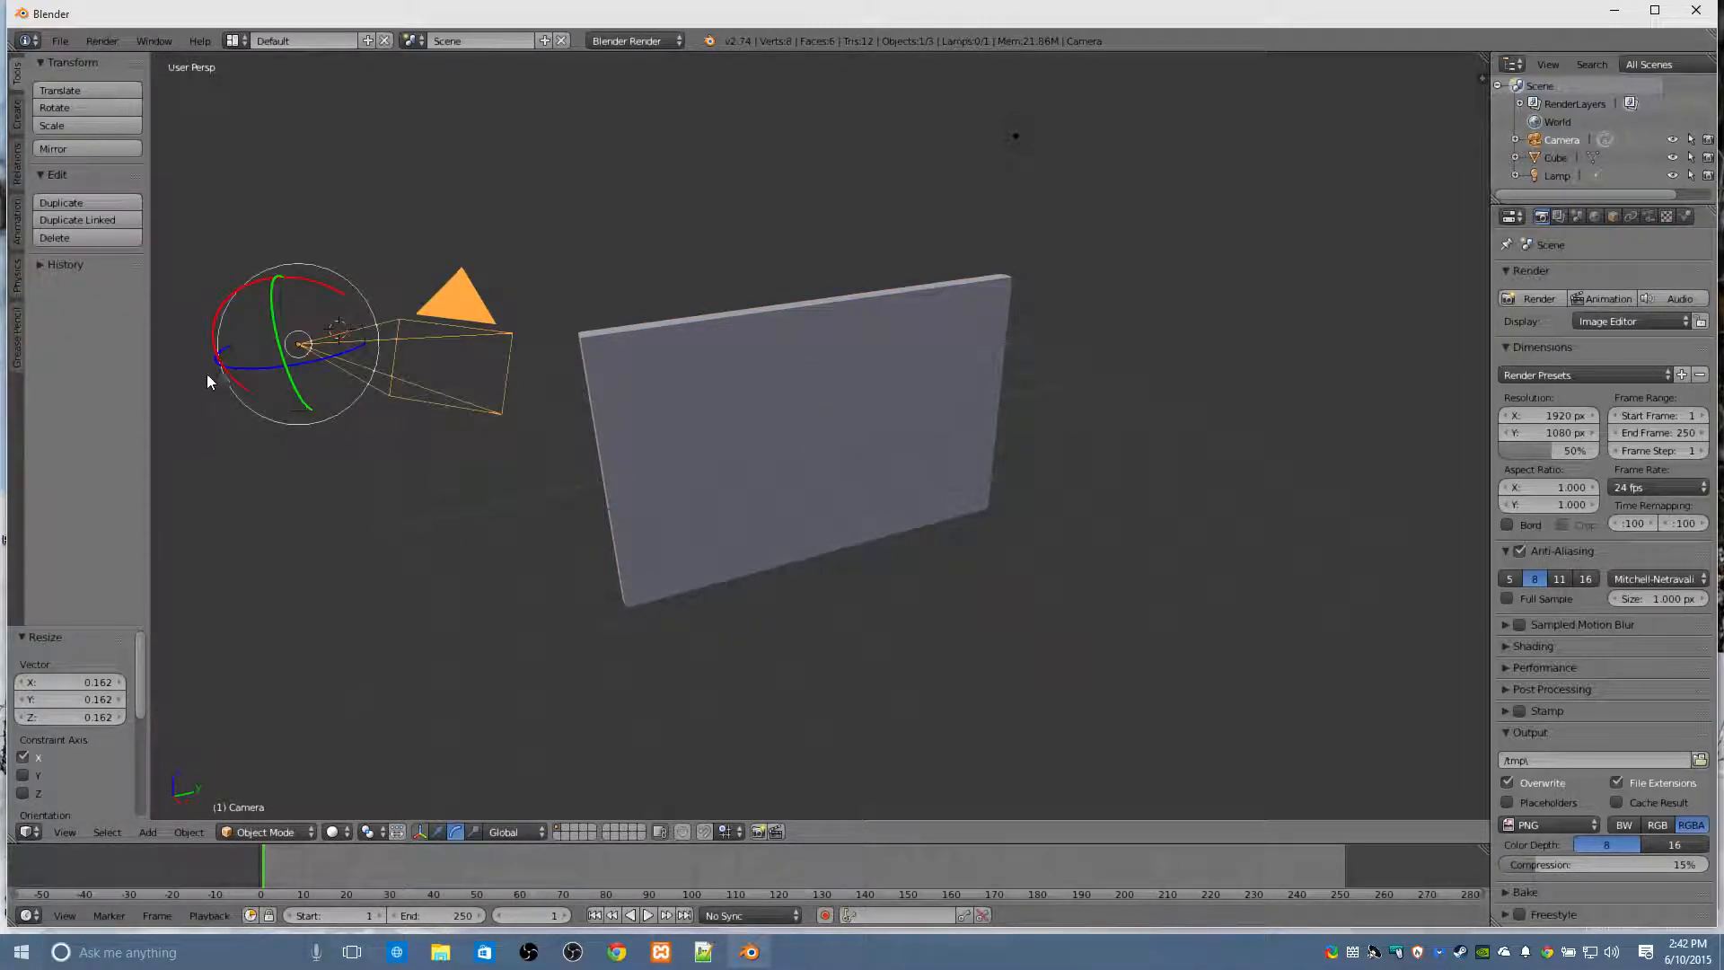
drag(233, 371, 249, 374)
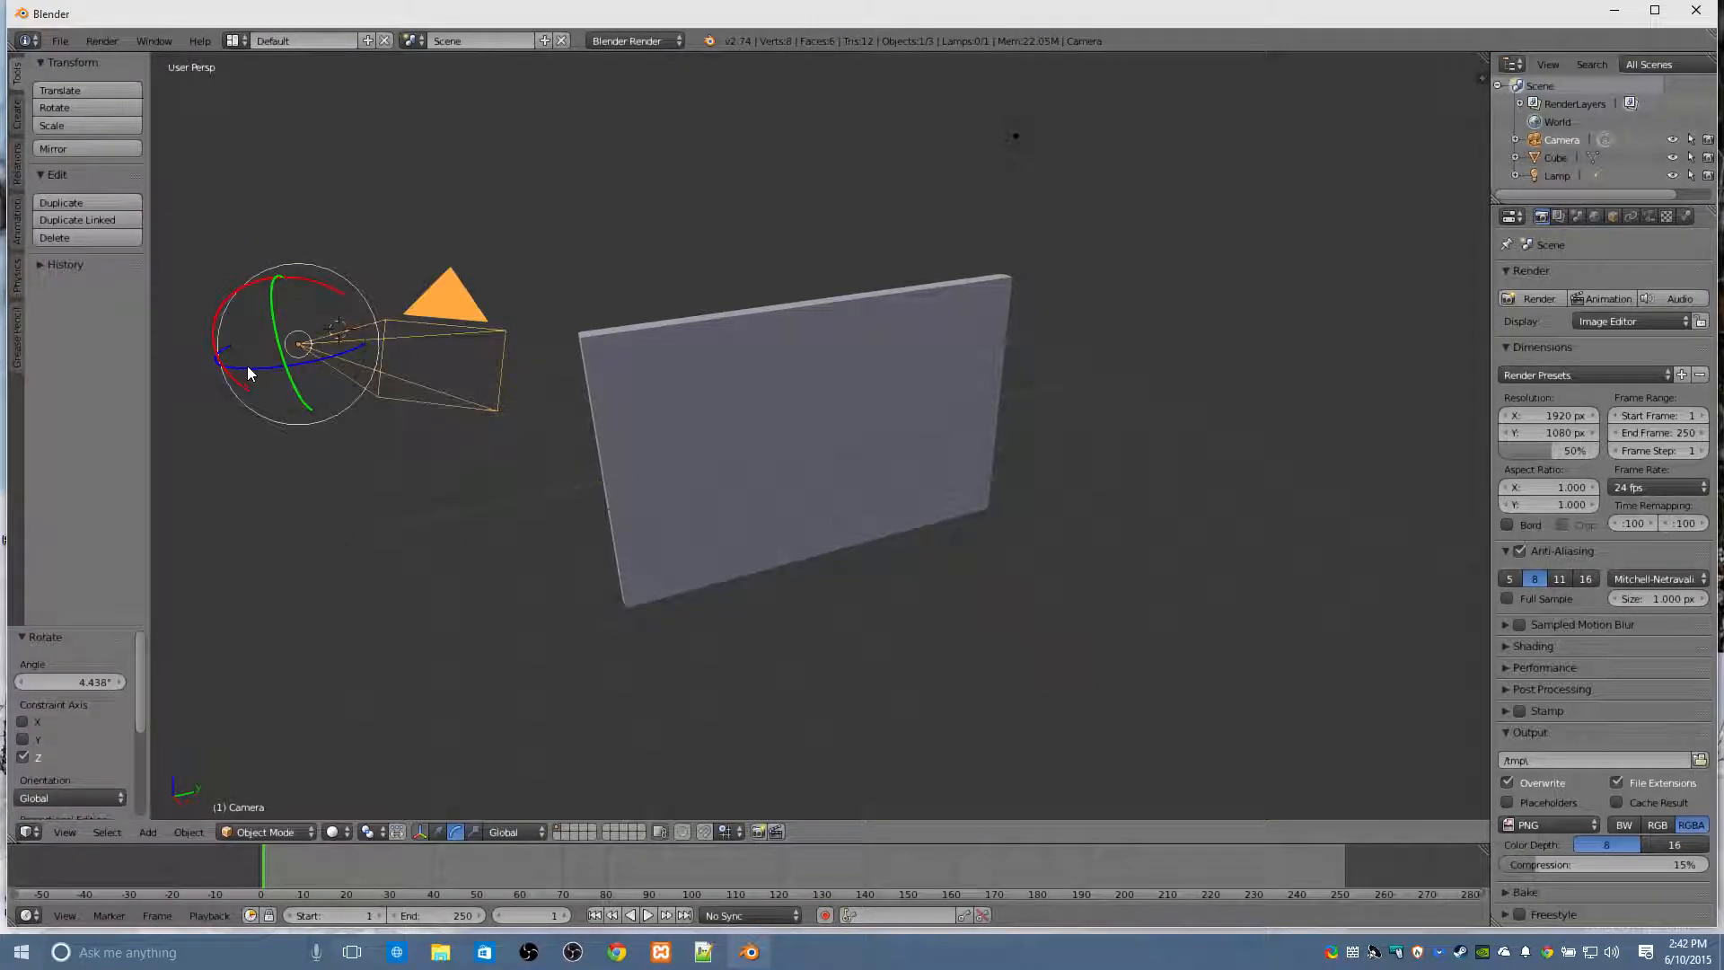
click(1543, 300)
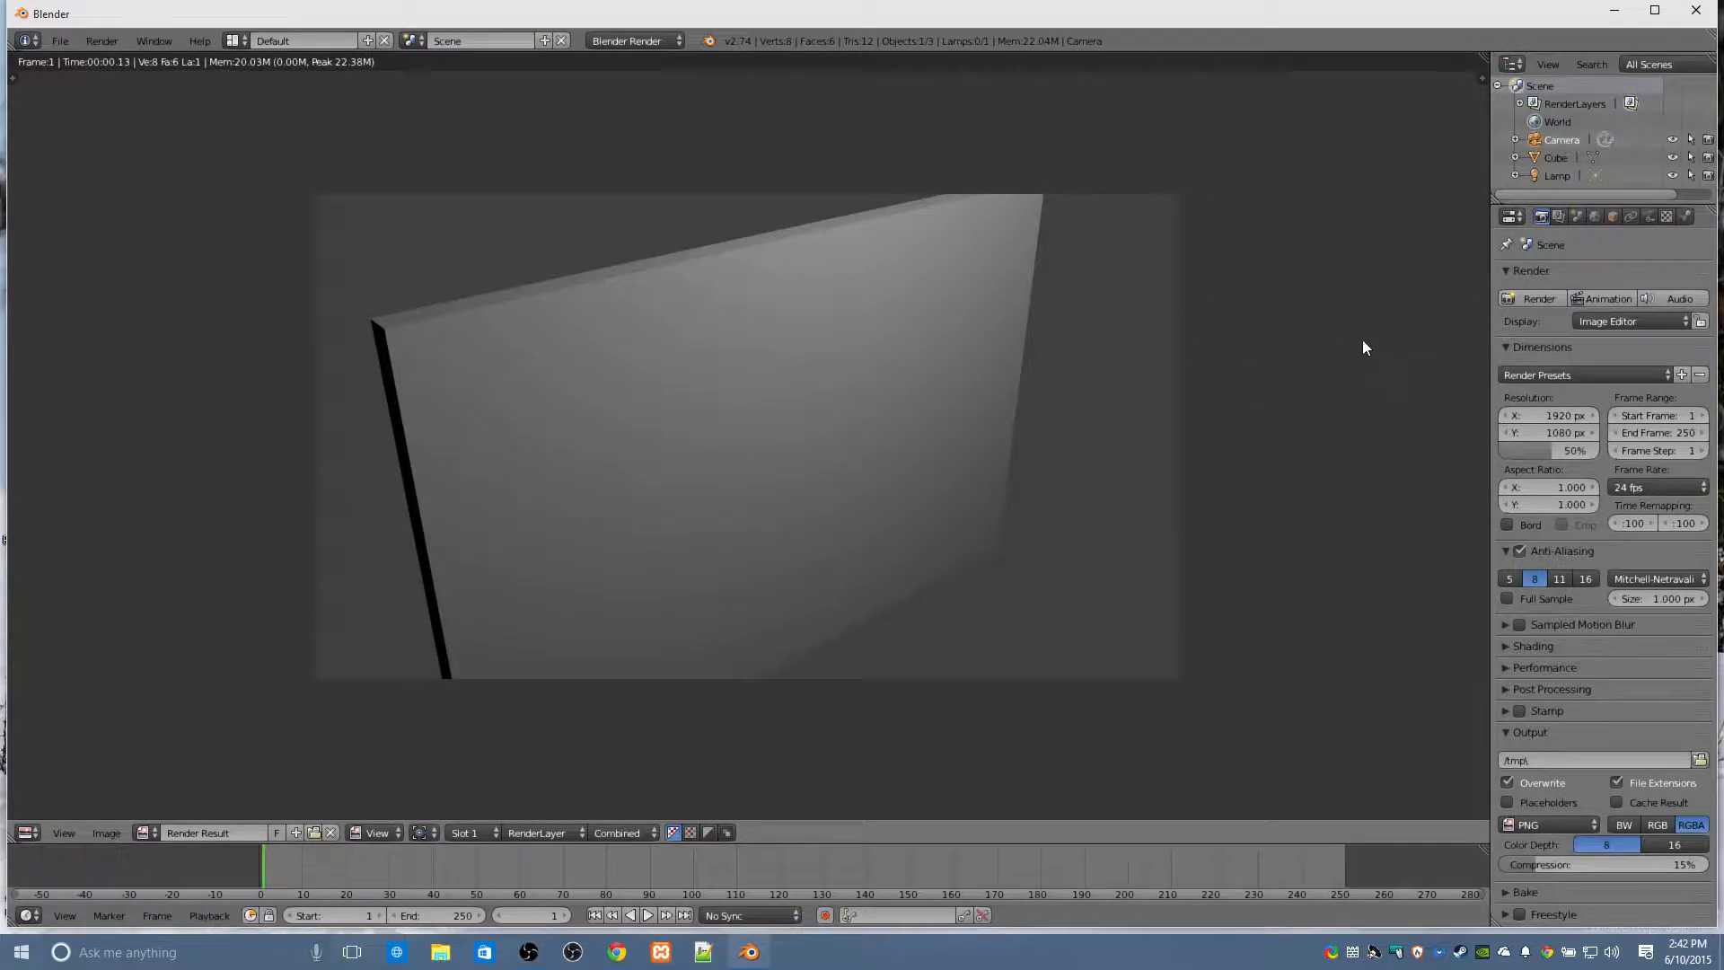
key(Escape)
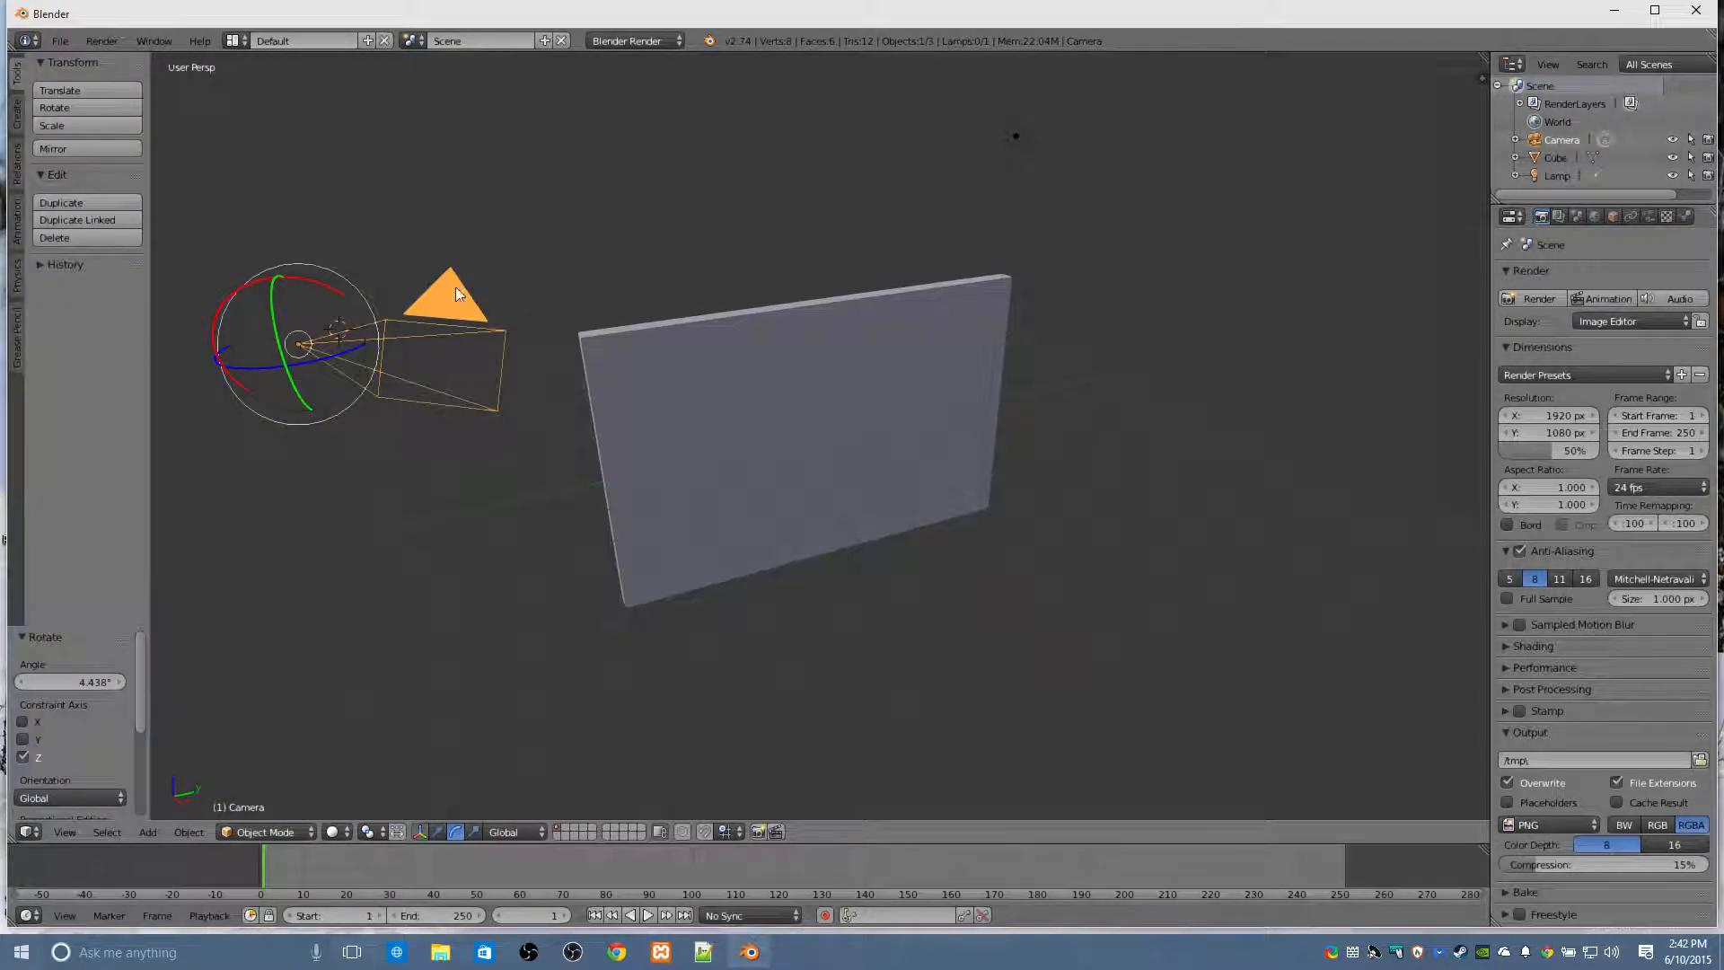
Rotate the camera about -2.7° around the global X axis and test-render the framing.
key(r)
key(z)
key(x)
click(314, 280)
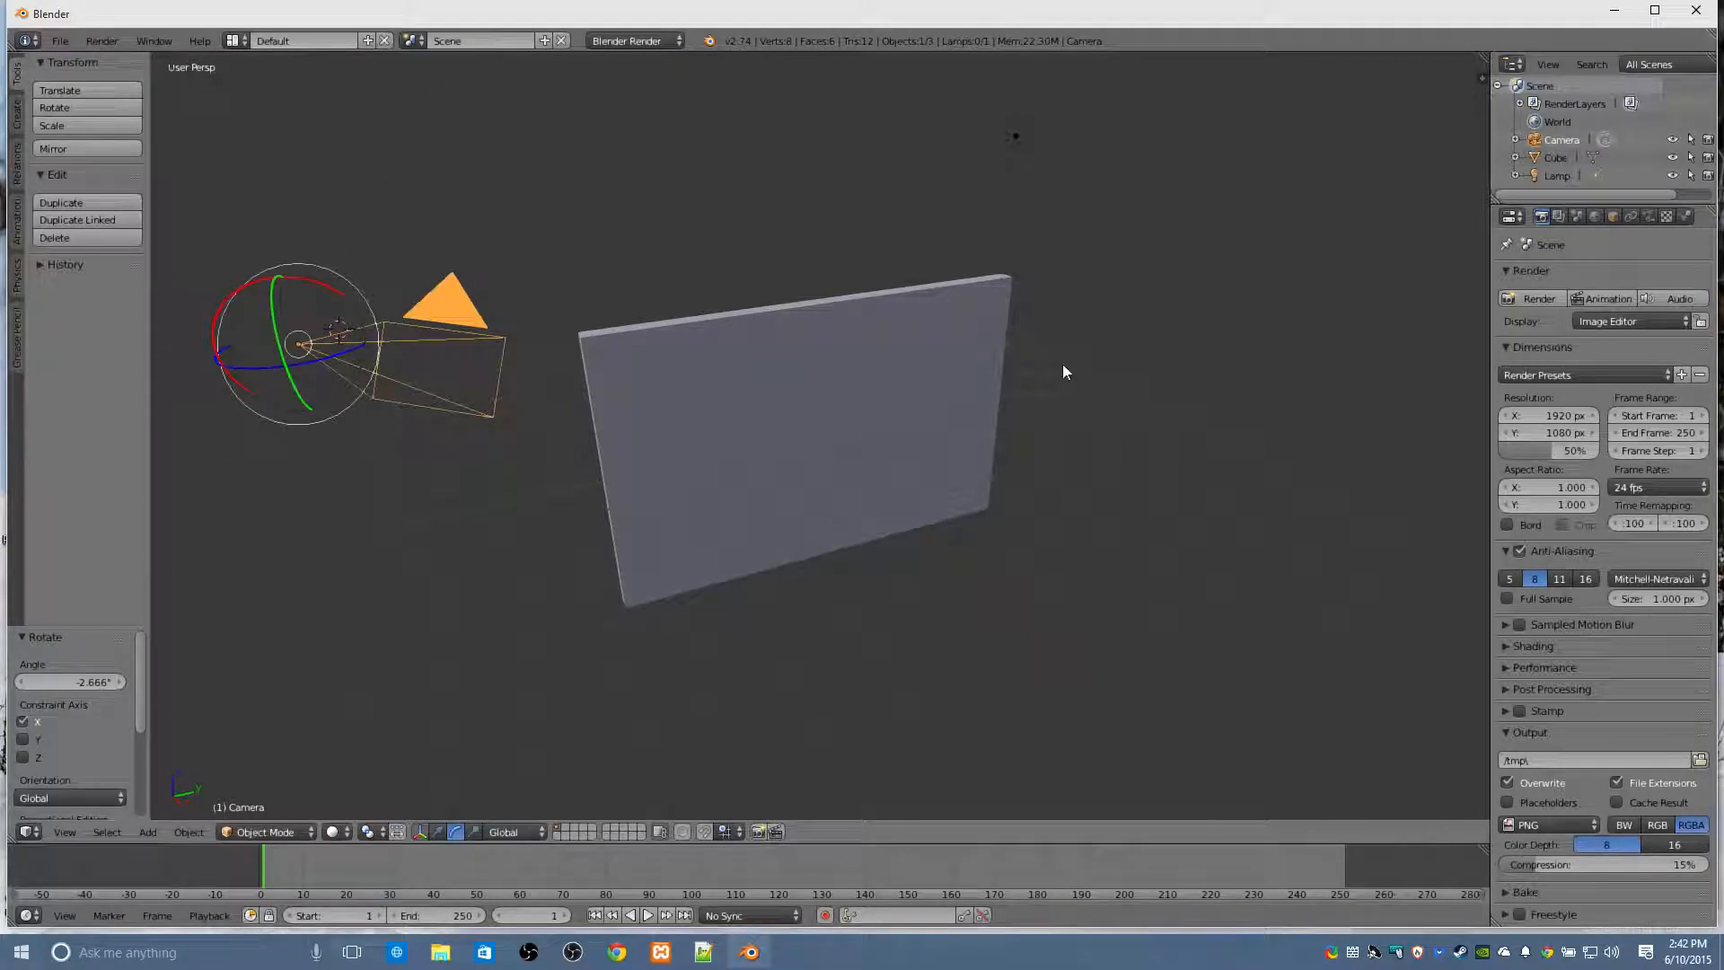
click(1523, 299)
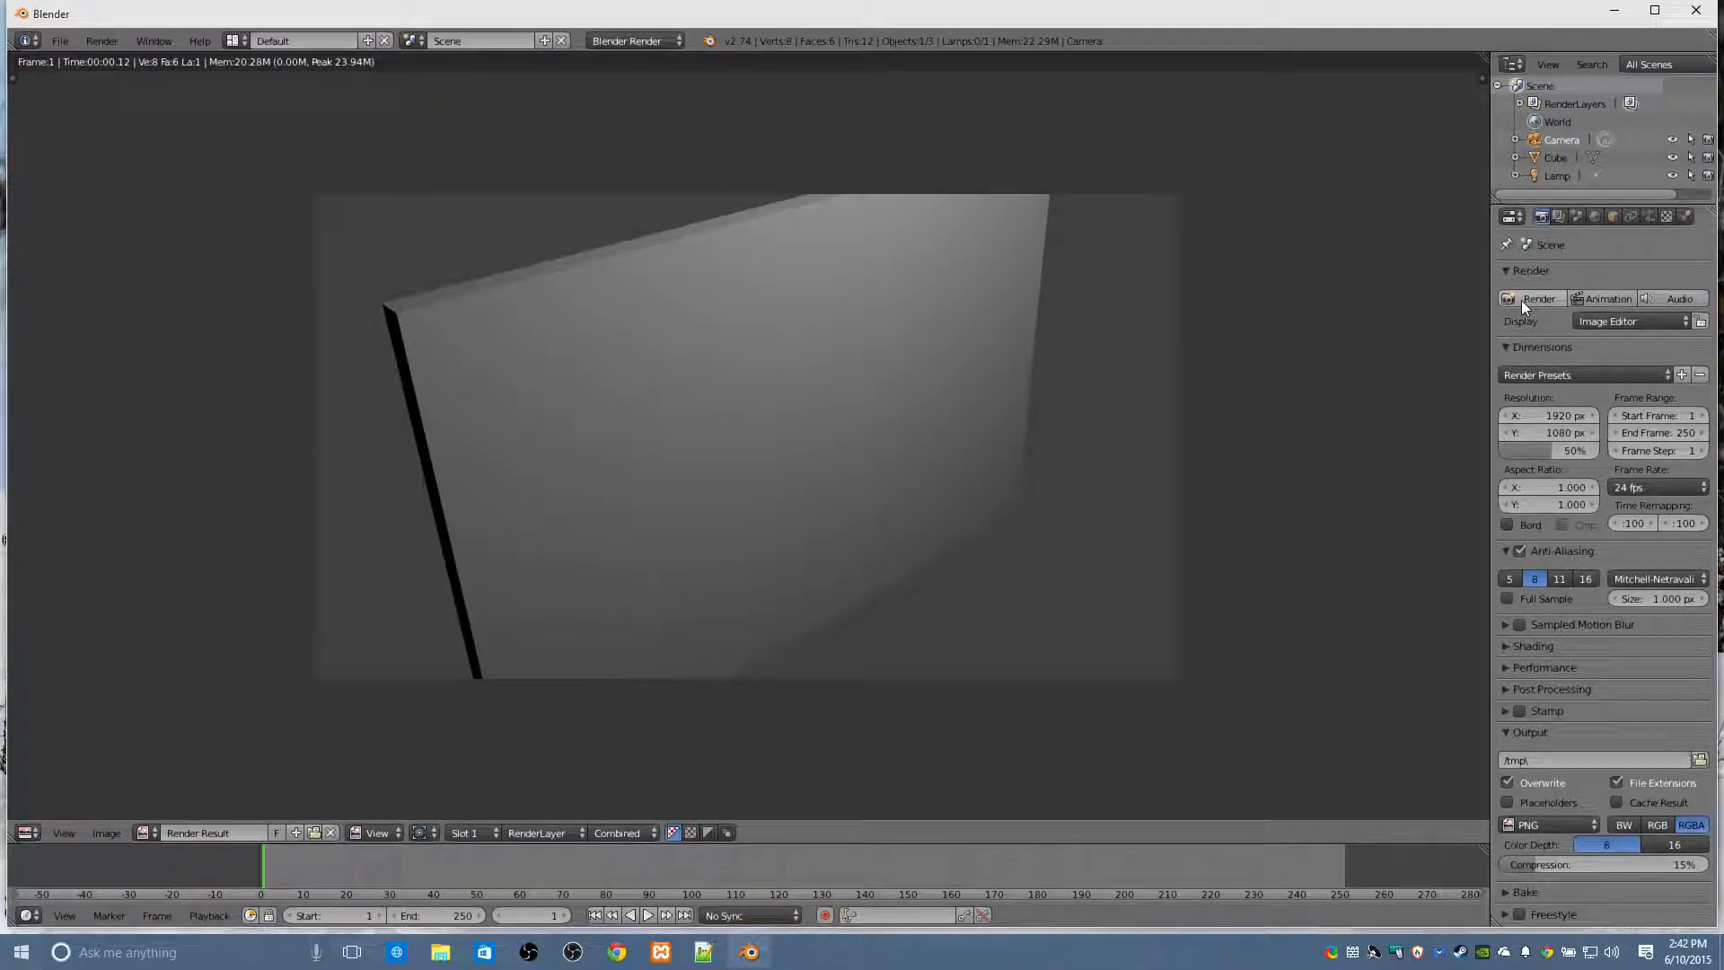
key(Escape)
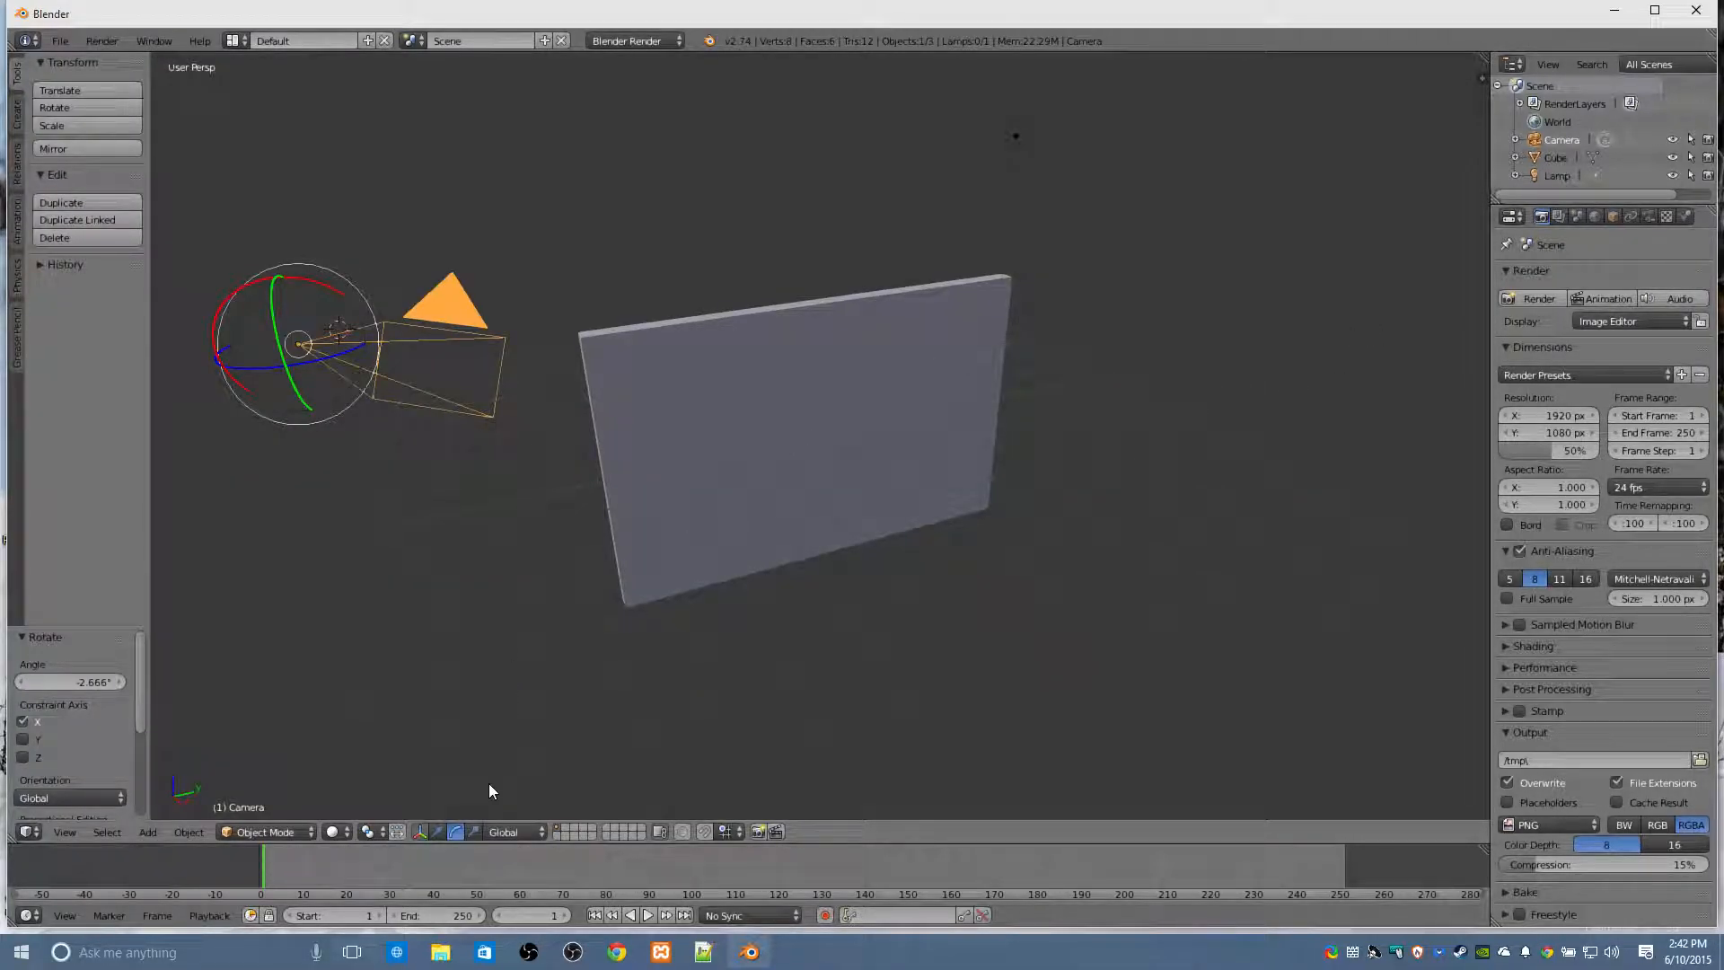
Select the panel in Object Mode and switch the manipulator to translate.
right_click(694, 359)
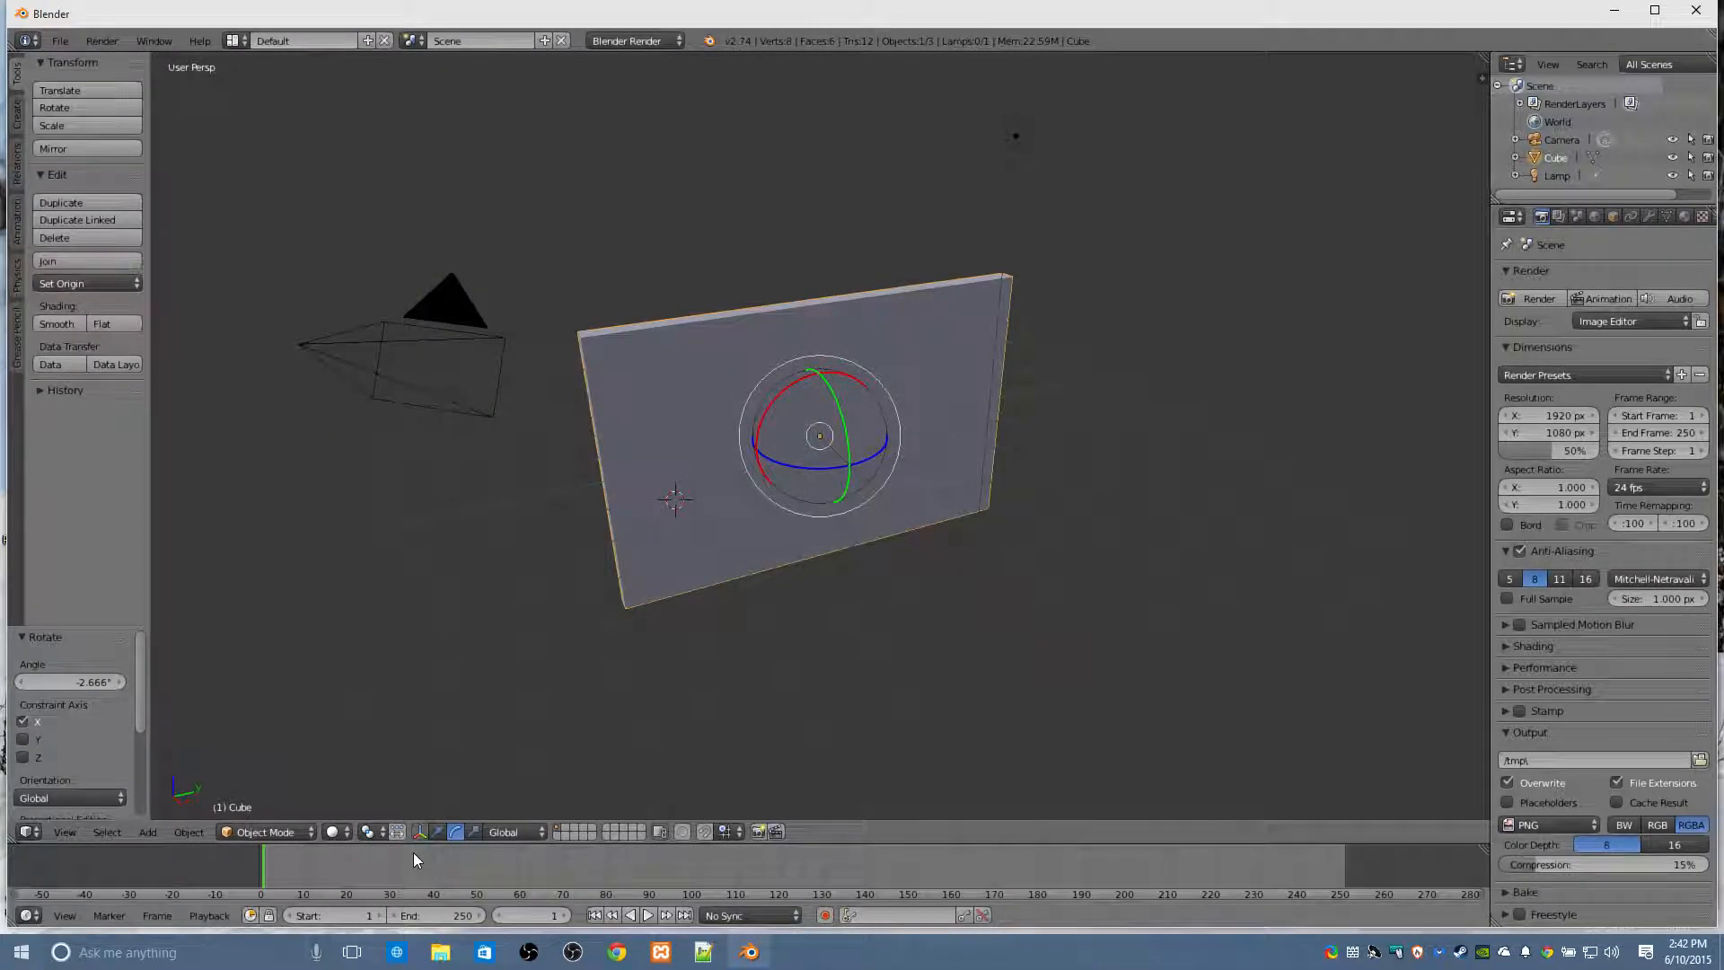
click(437, 831)
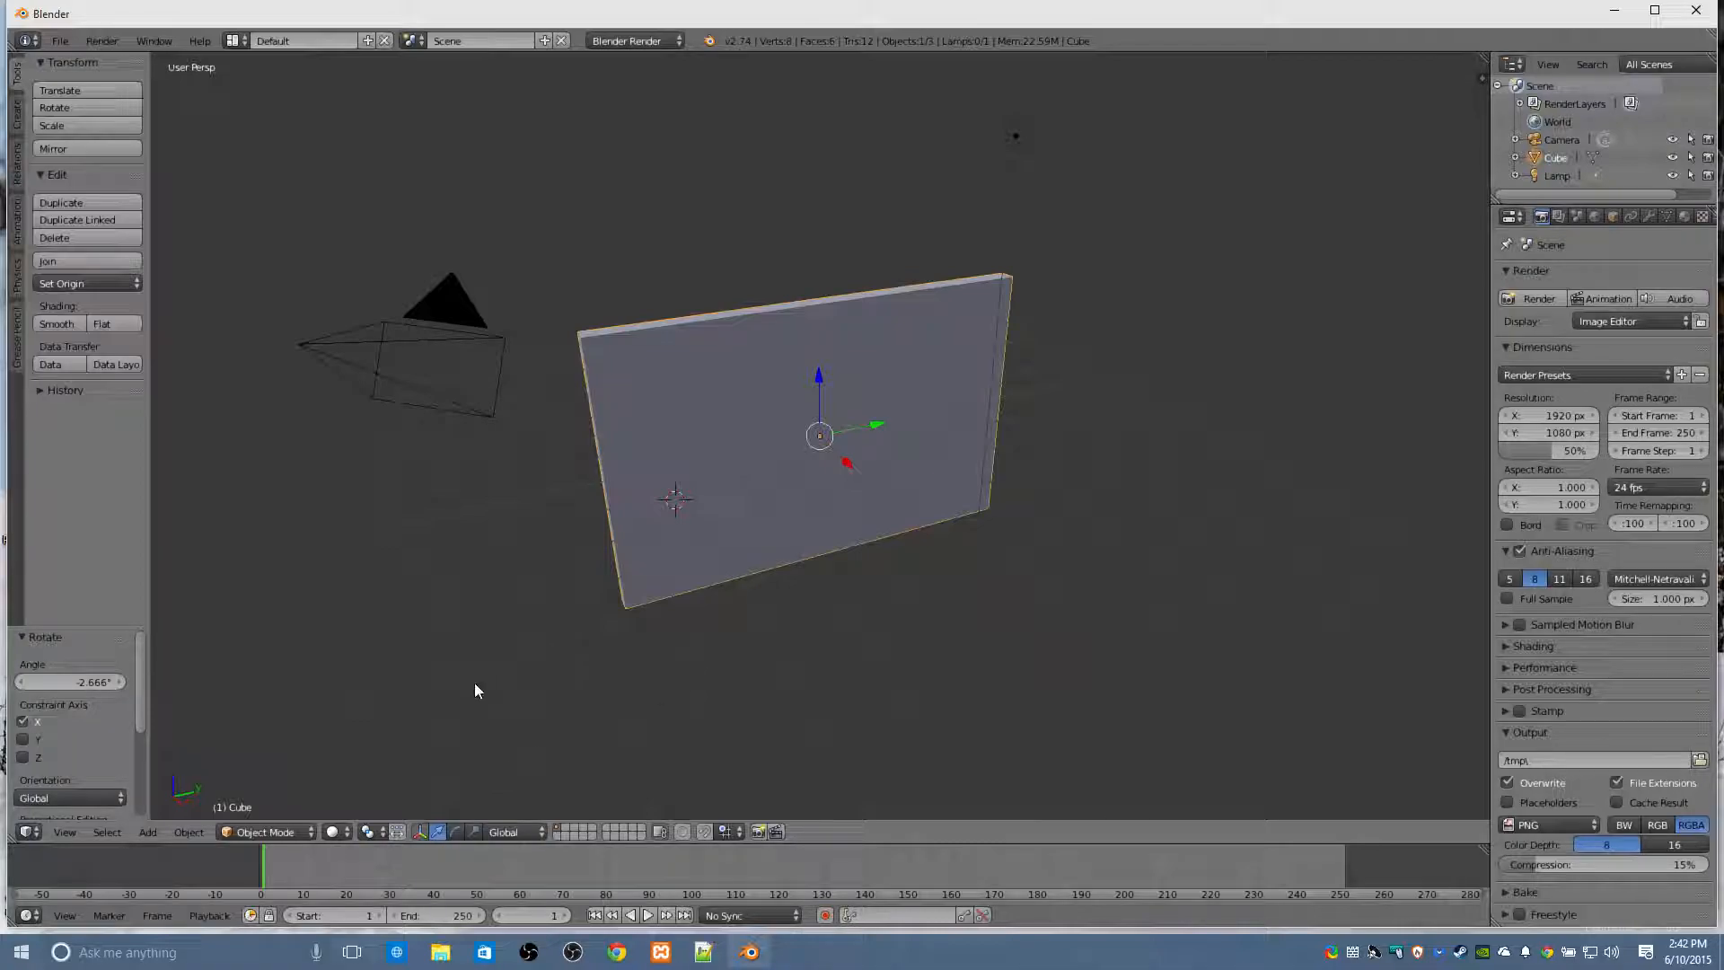
click(252, 832)
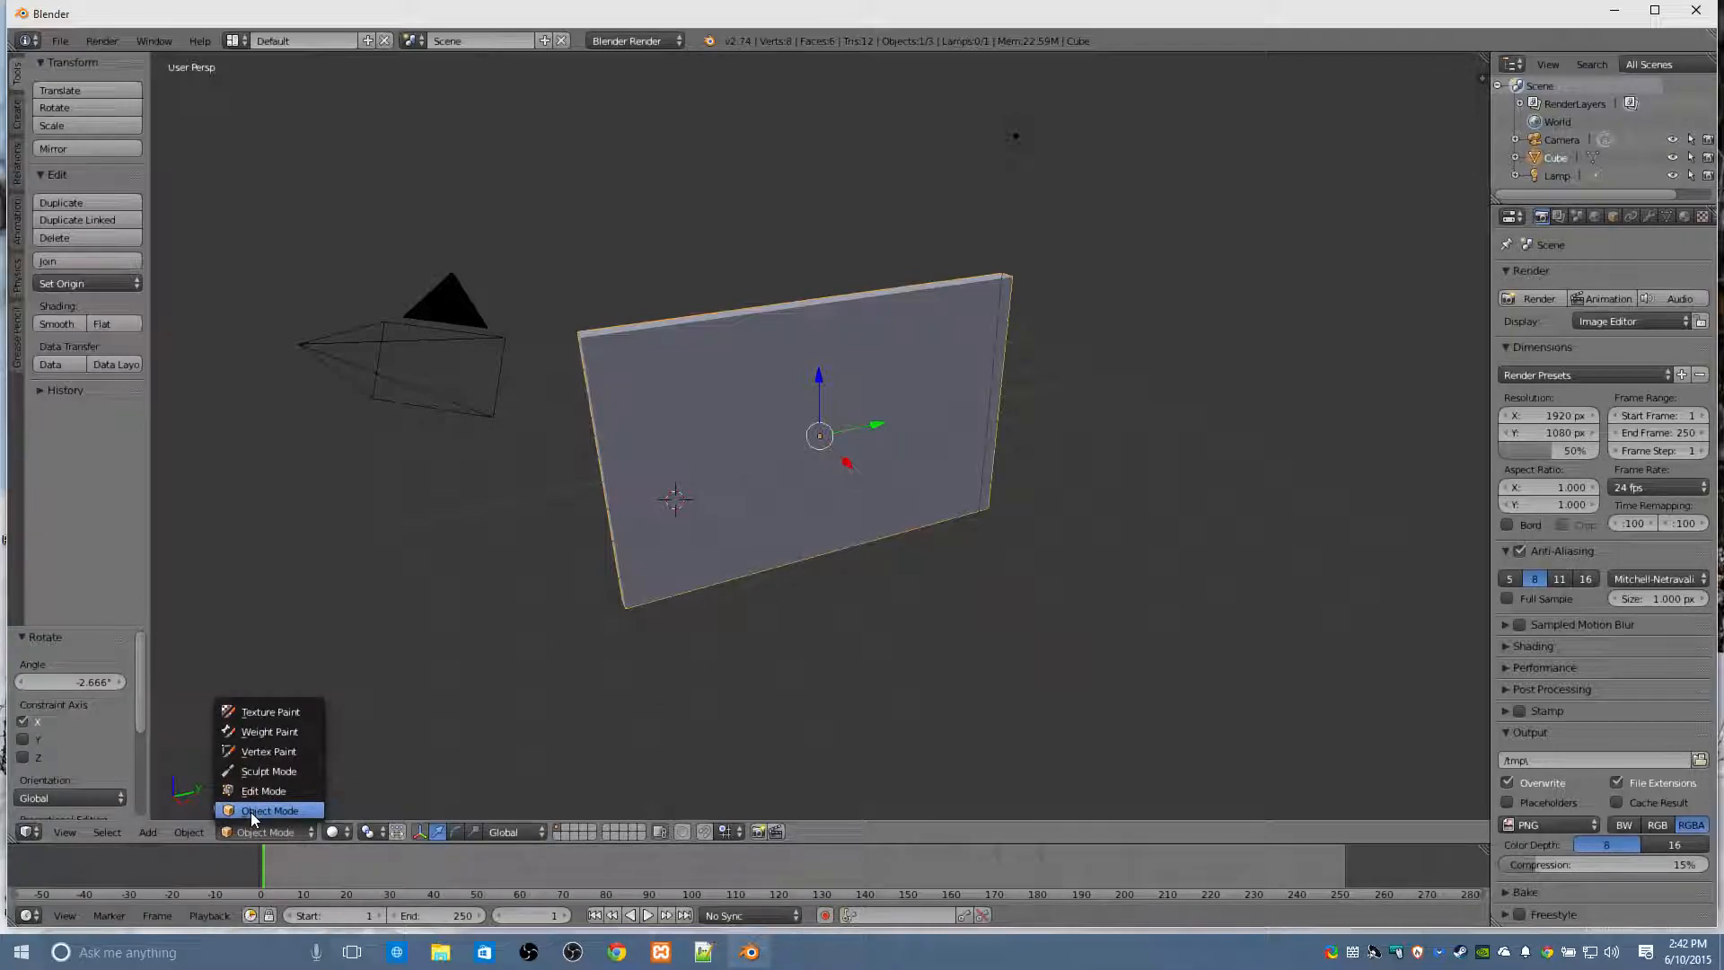
click(256, 810)
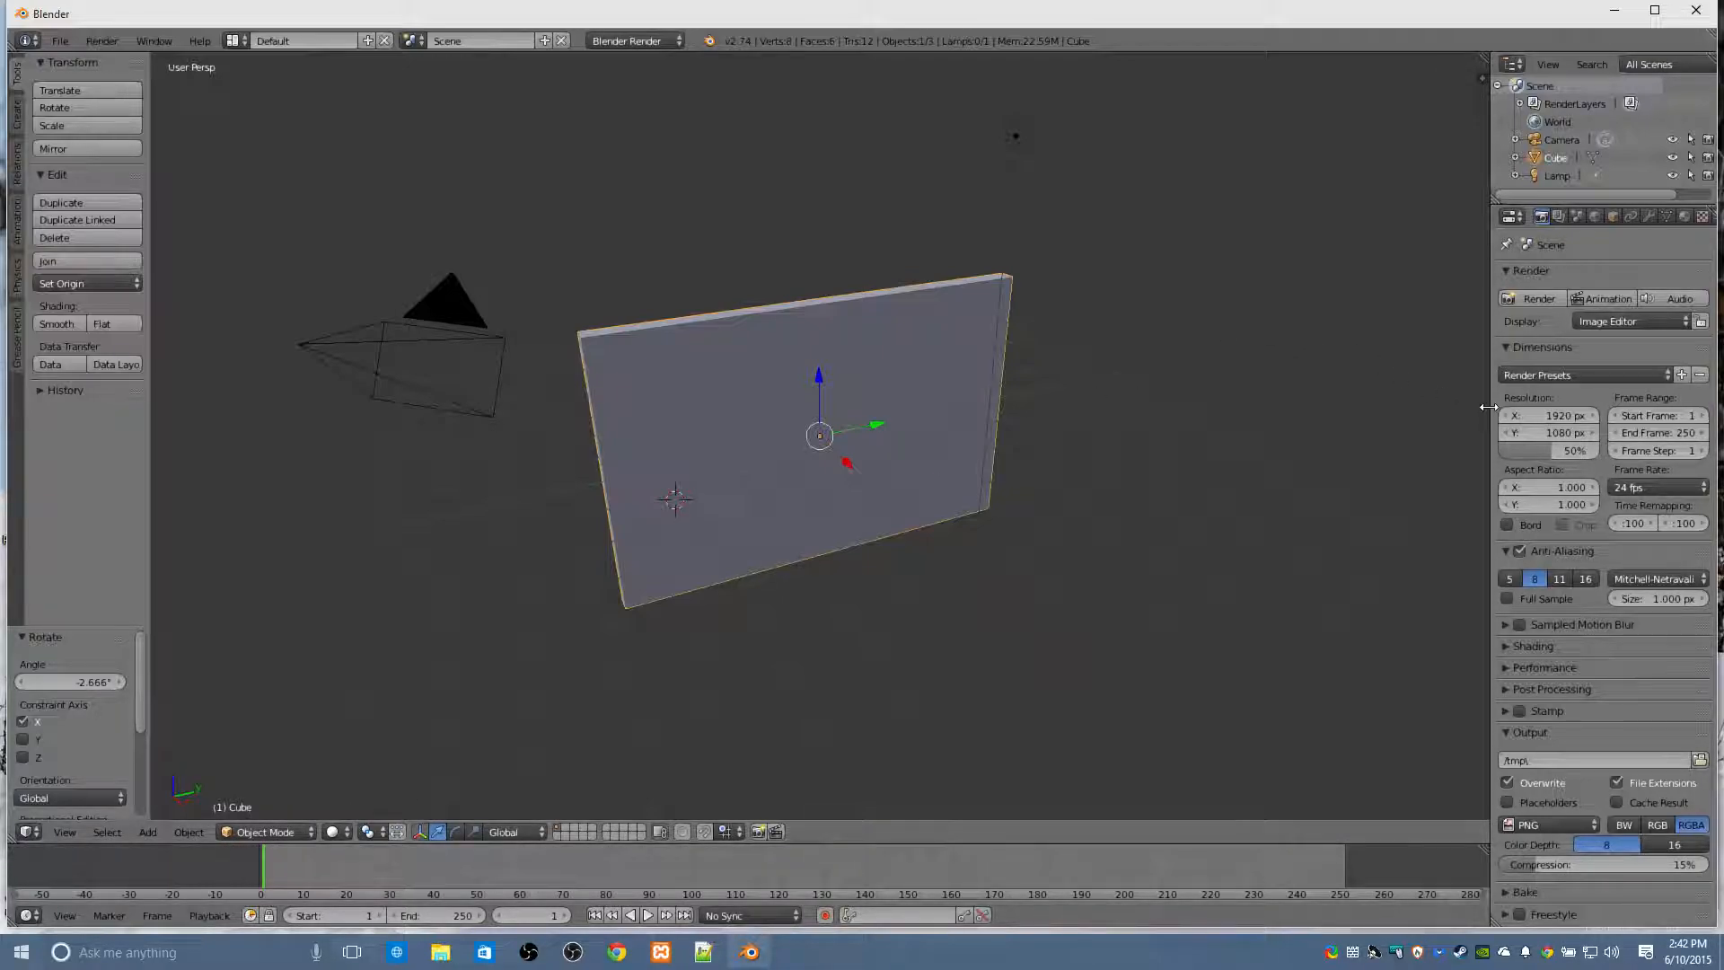
Widen the properties area and replace the panel's default material with a new one.
drag(1491, 410, 1243, 429)
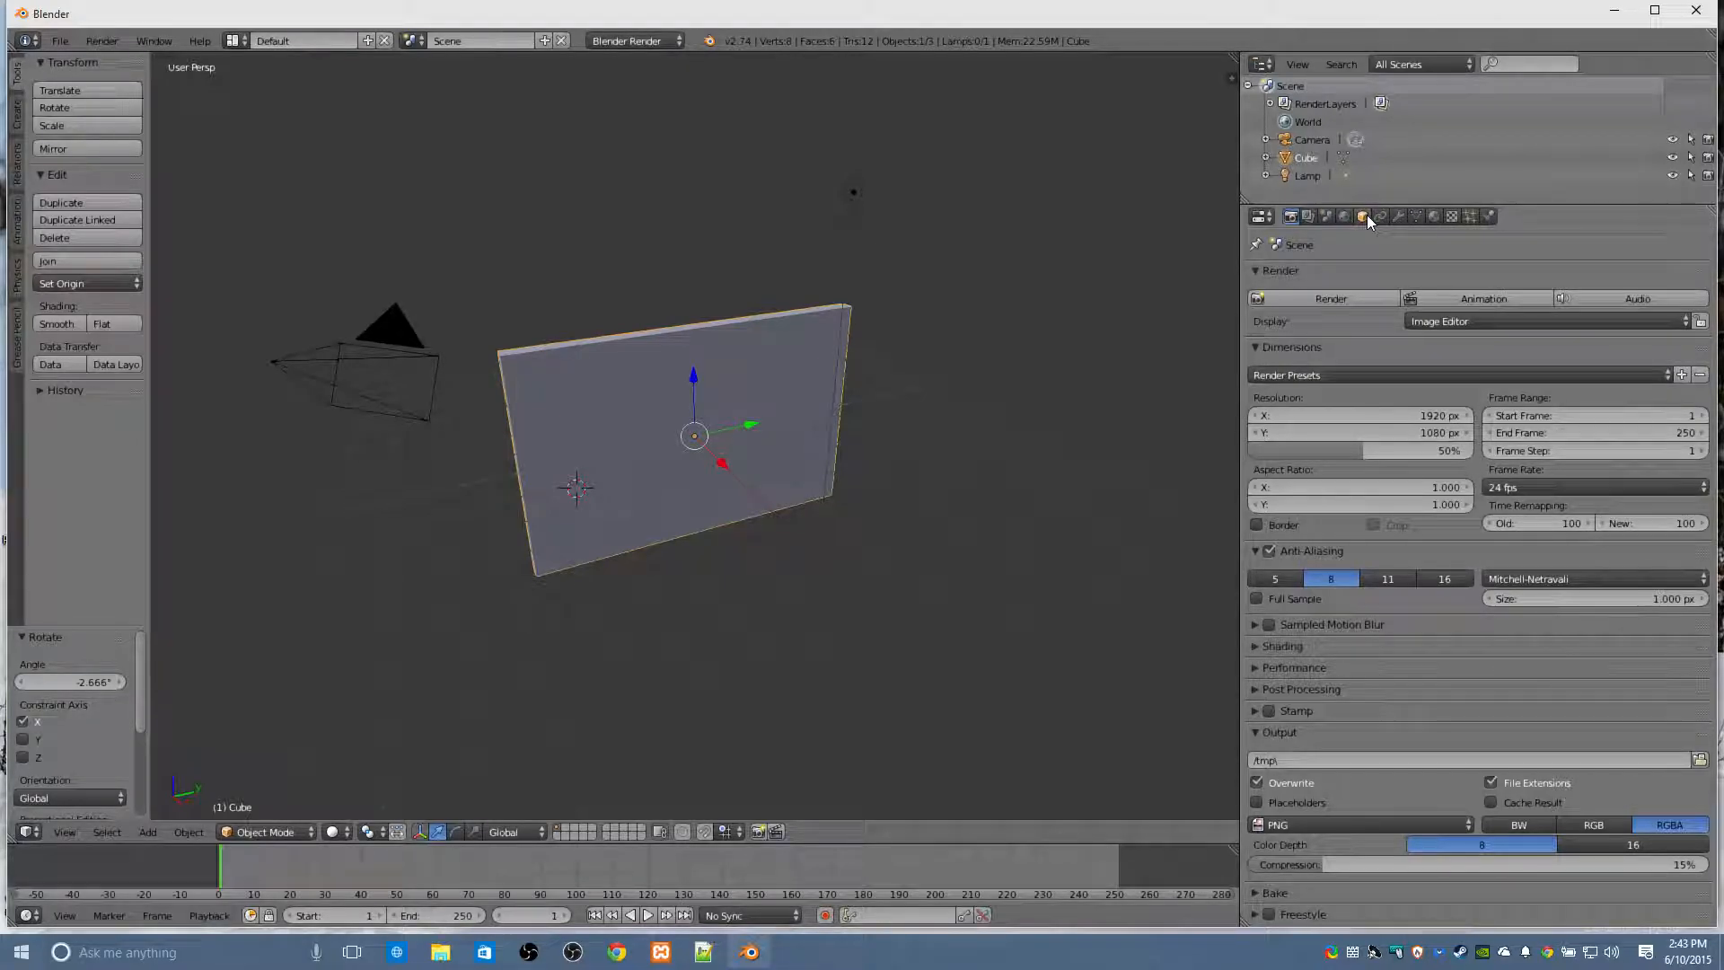
click(1429, 218)
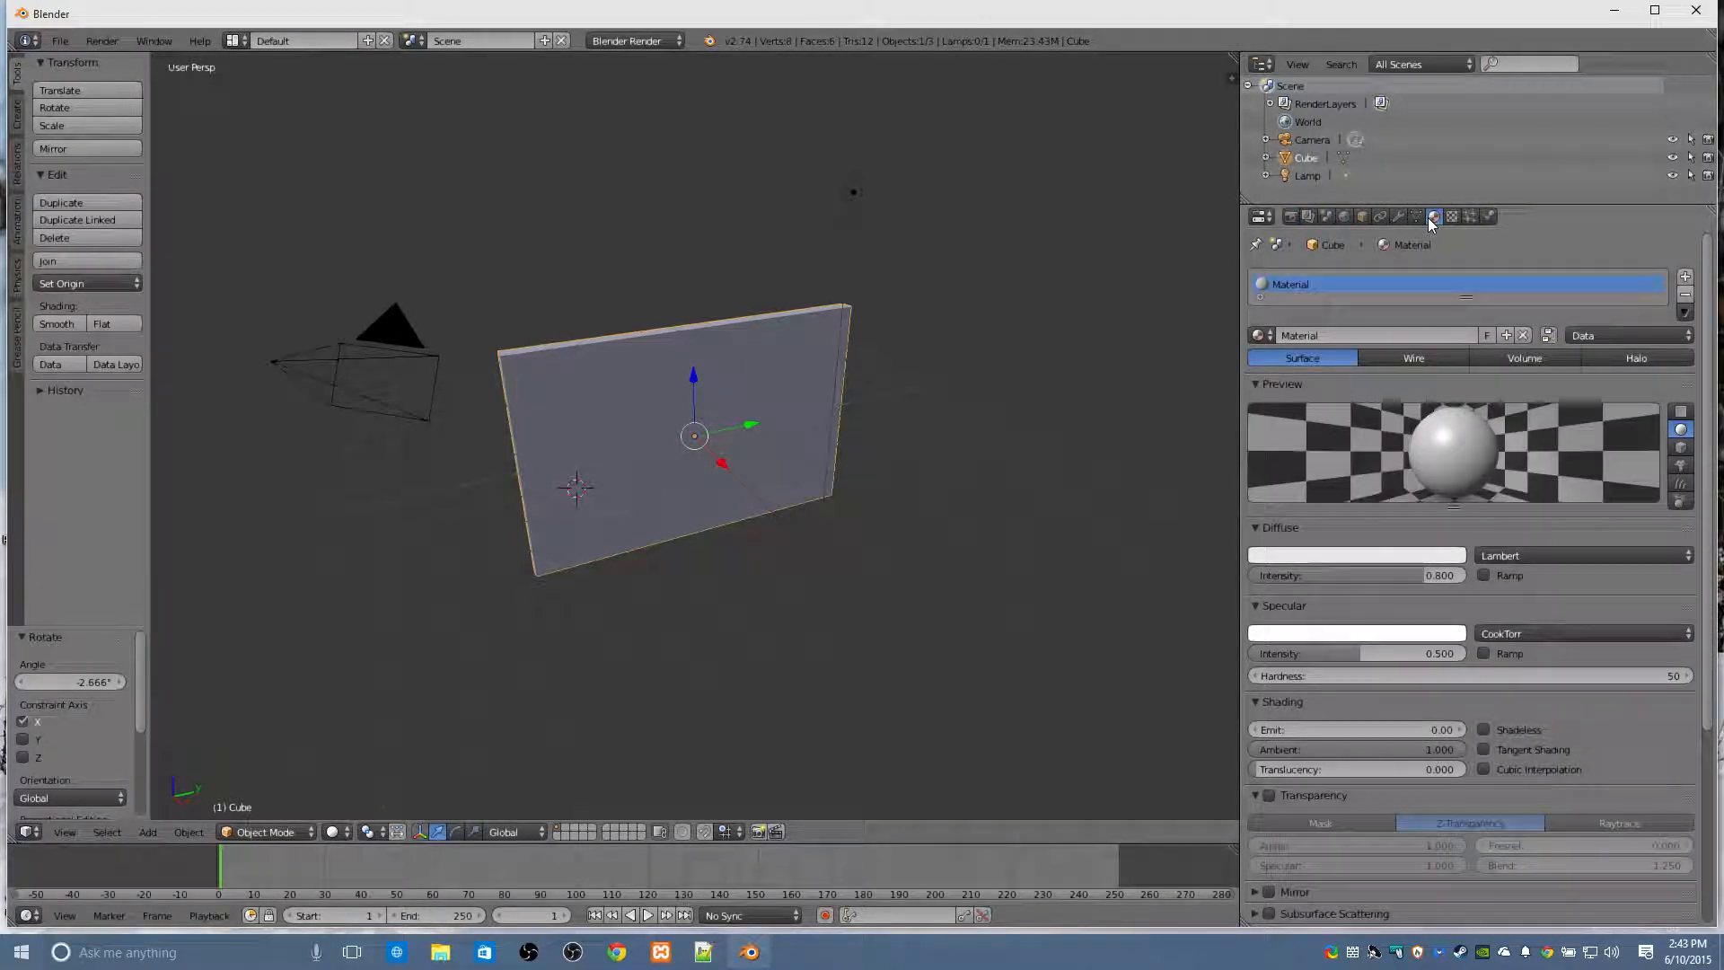
click(1684, 294)
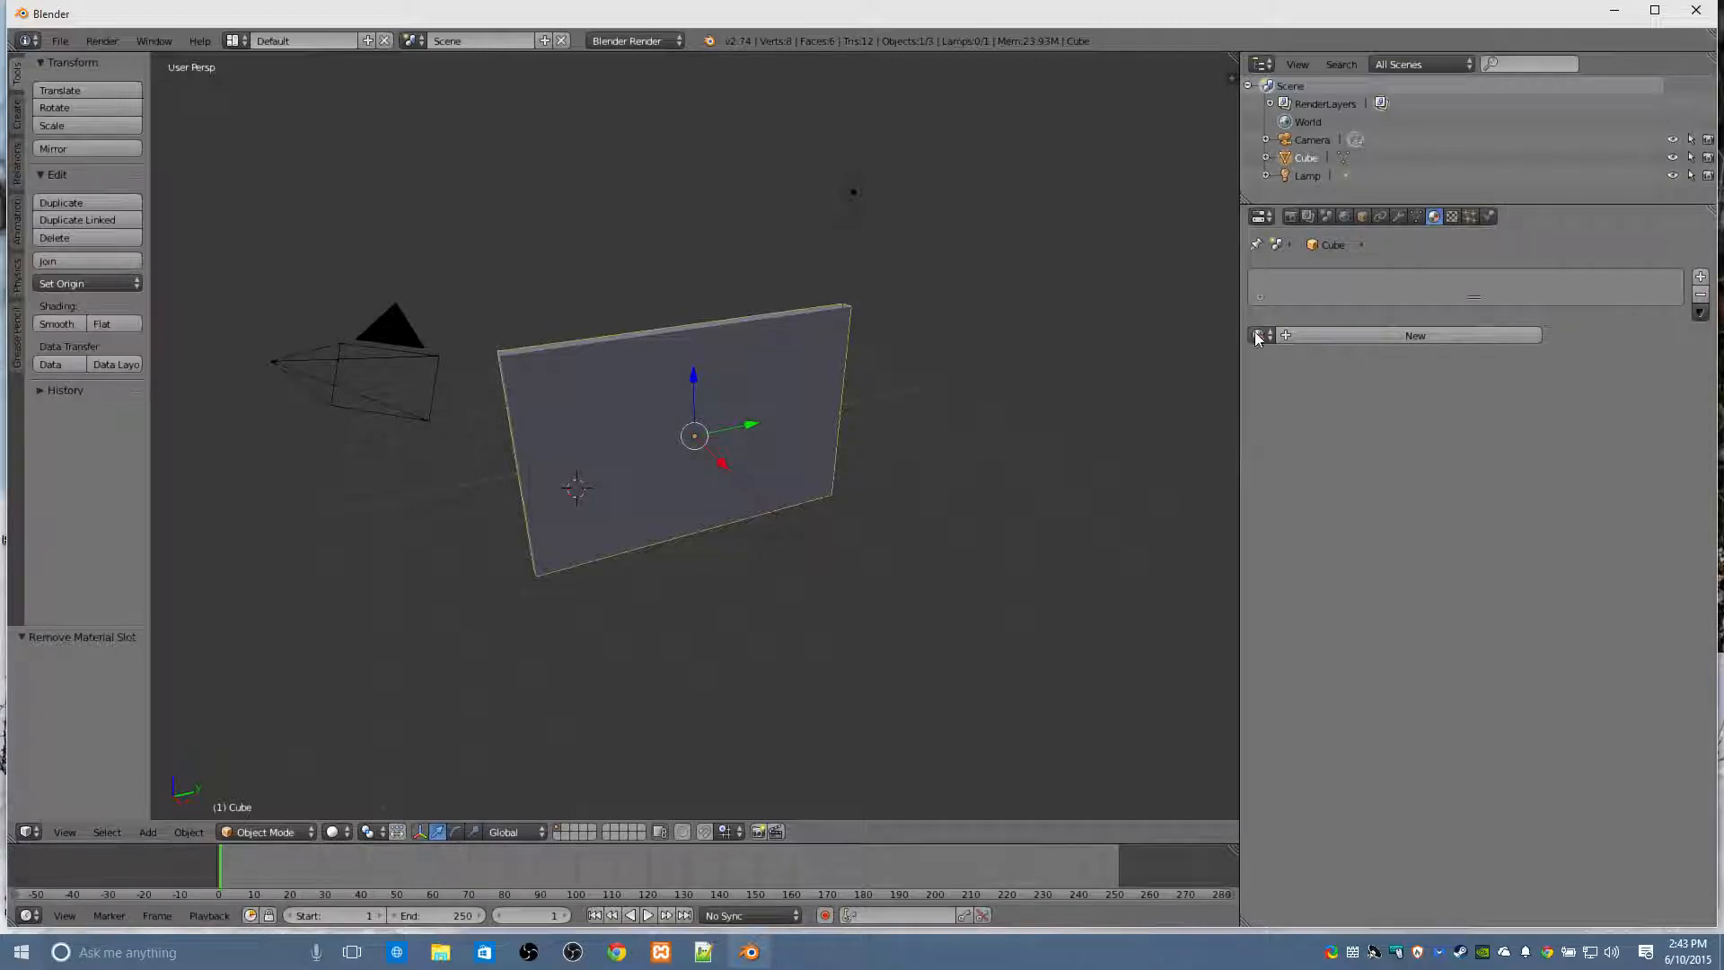
click(1391, 335)
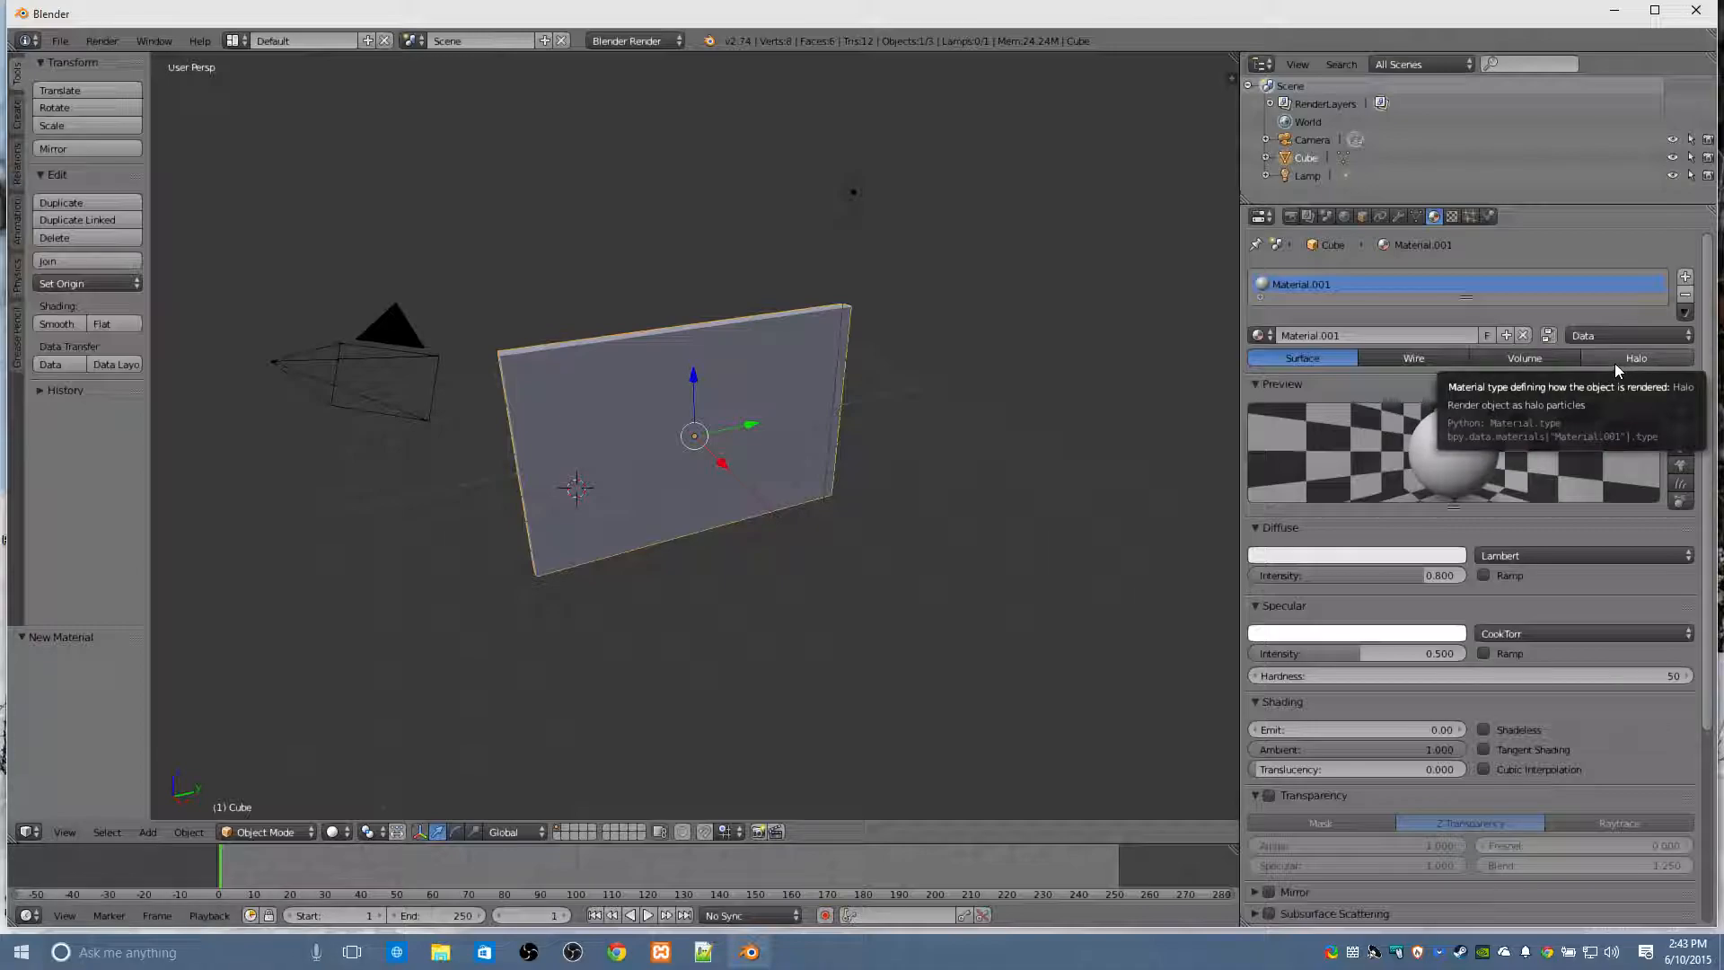
Try the Wire, Volume and Halo types on the panel's new material and return it to Surface.
click(1413, 358)
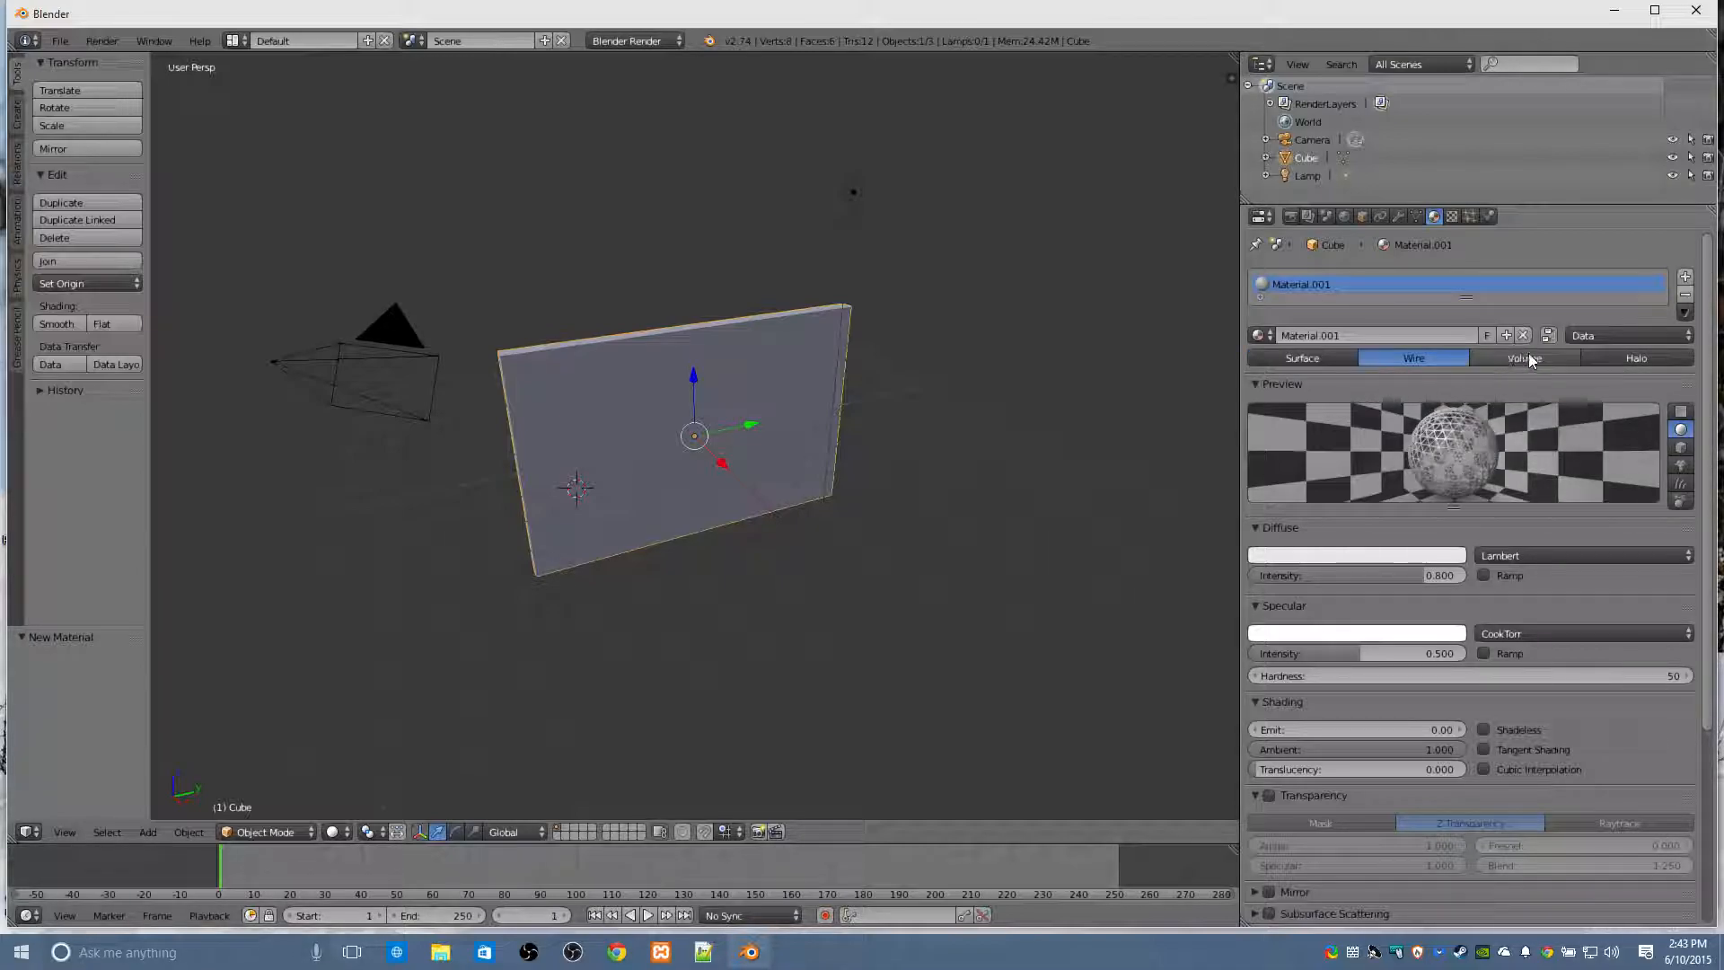
click(1524, 358)
click(1637, 358)
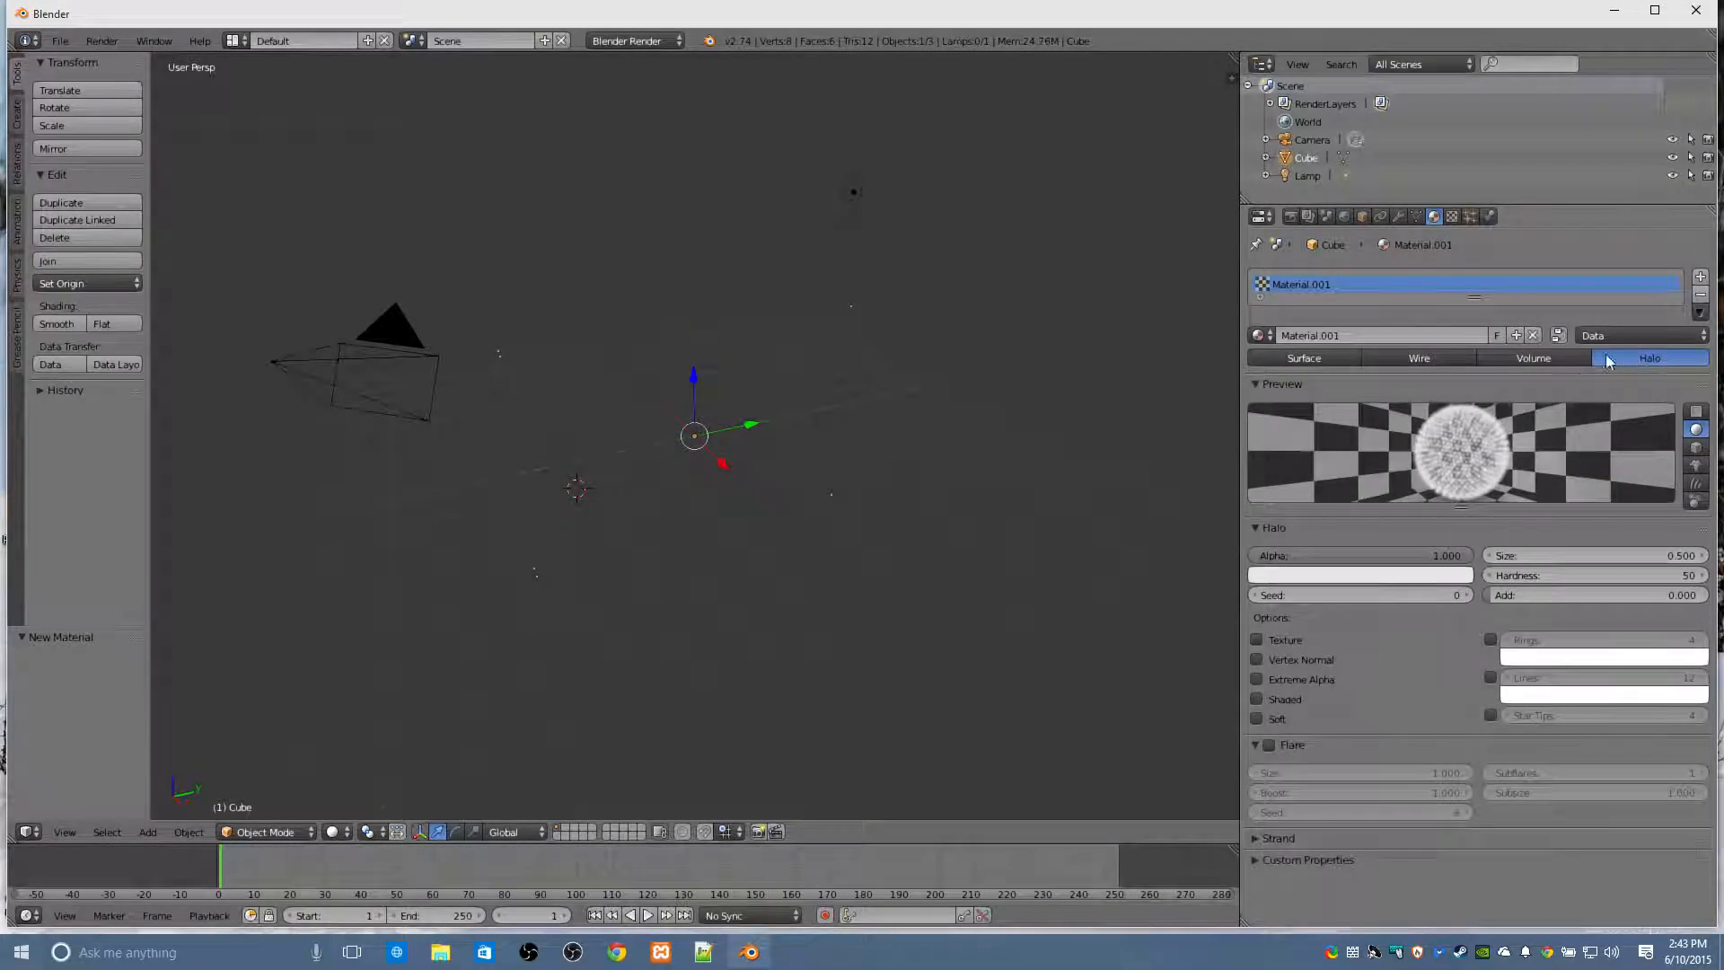
click(1320, 357)
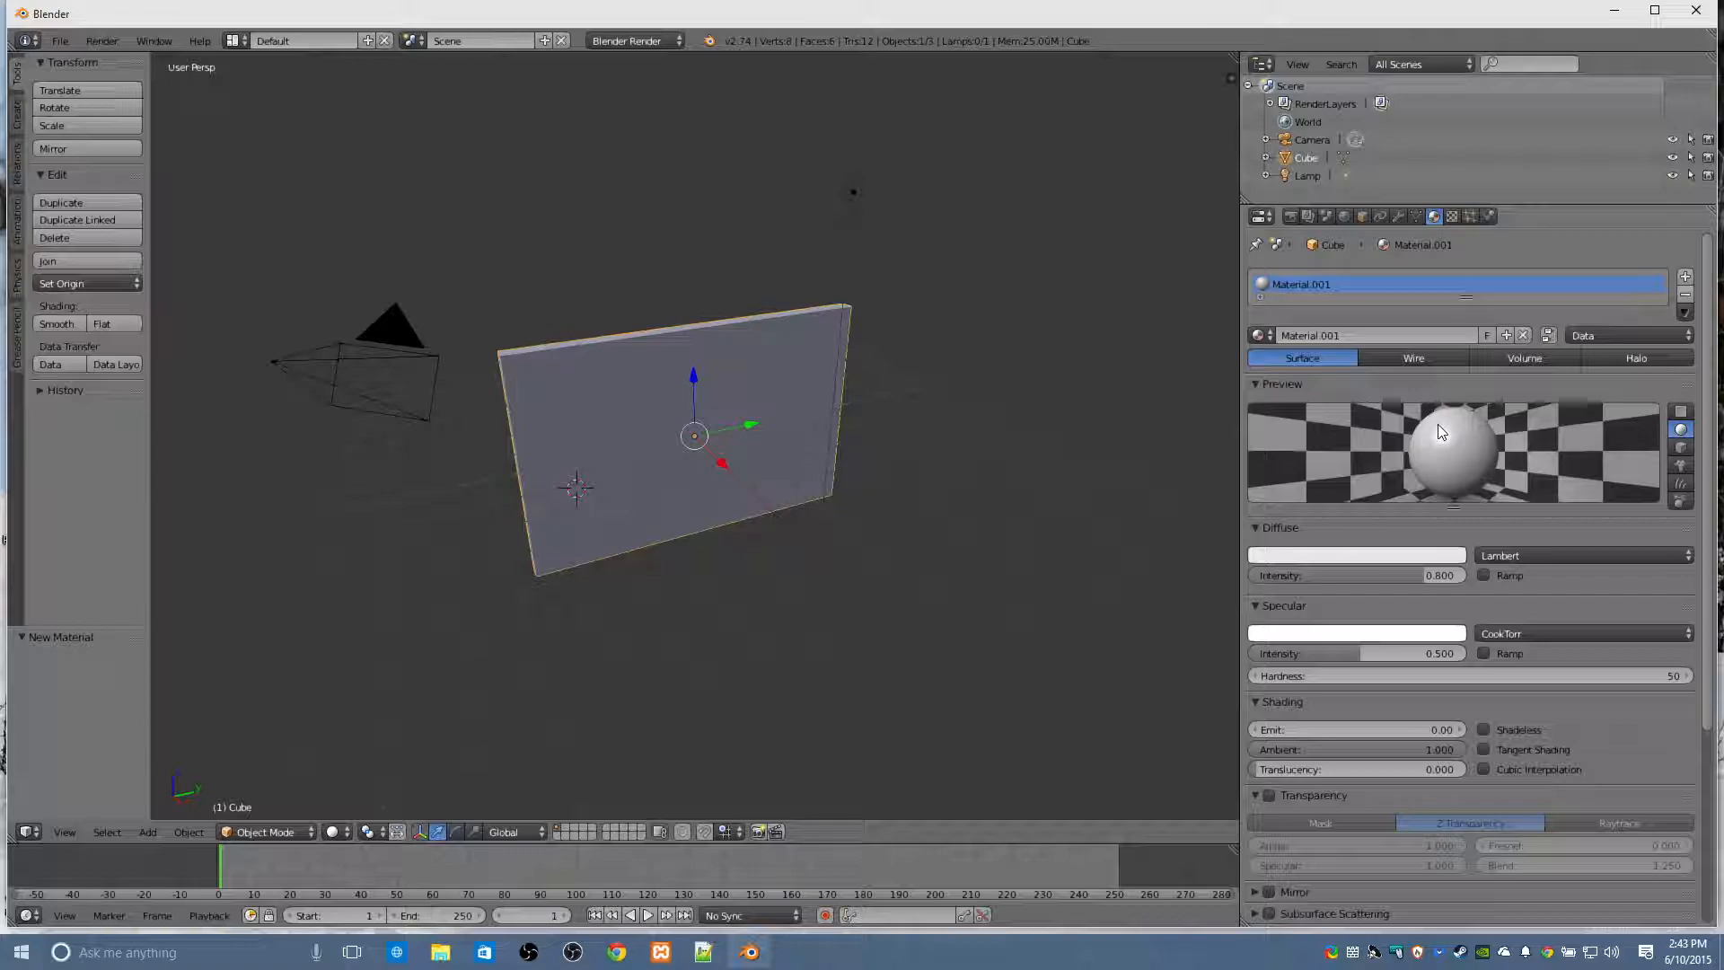
Set the diffuse color of the panel's material to a dark navy blue.
click(1347, 555)
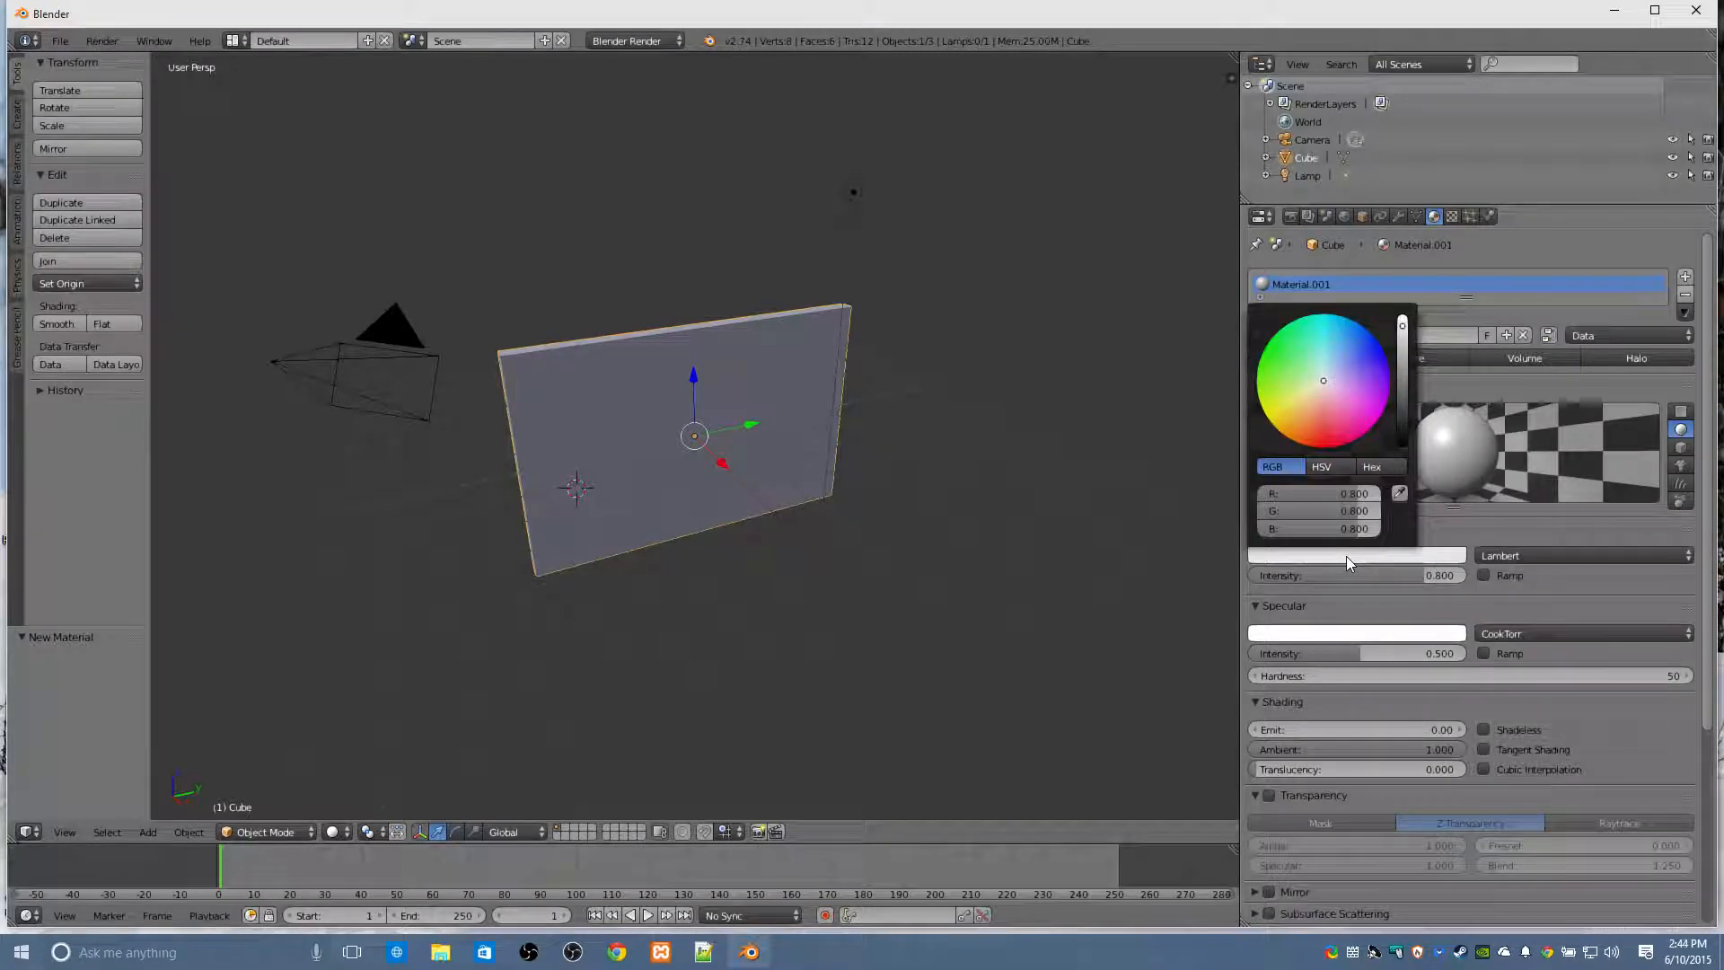
click(1346, 556)
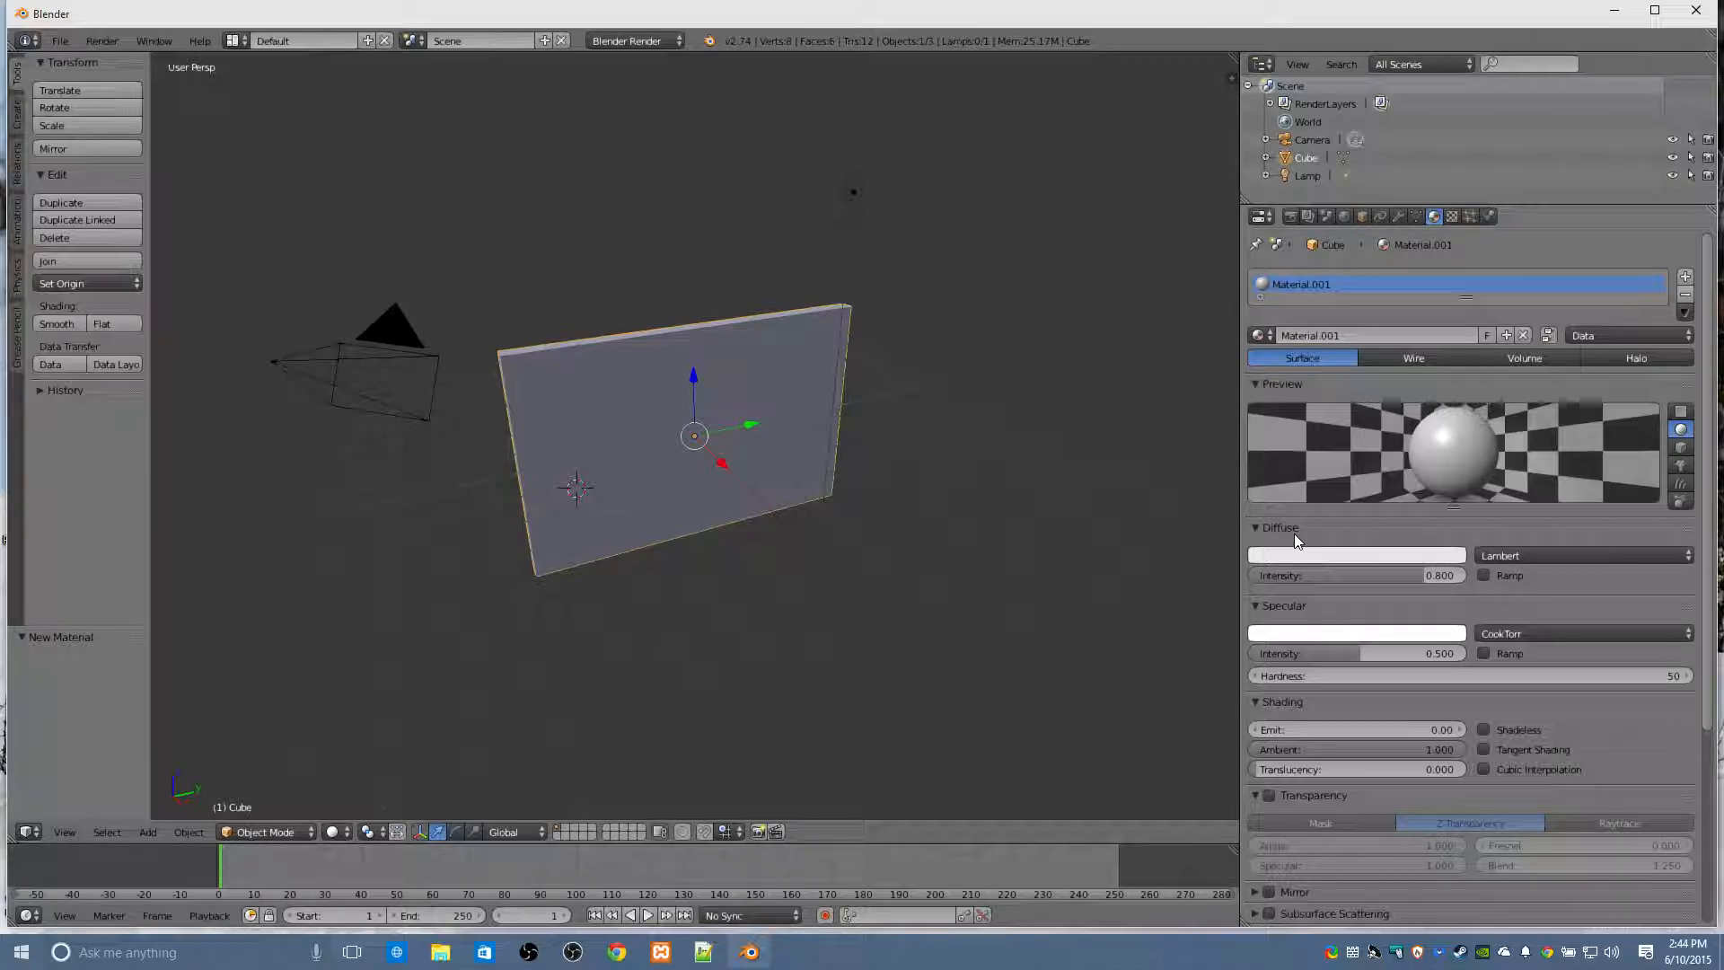
click(1342, 556)
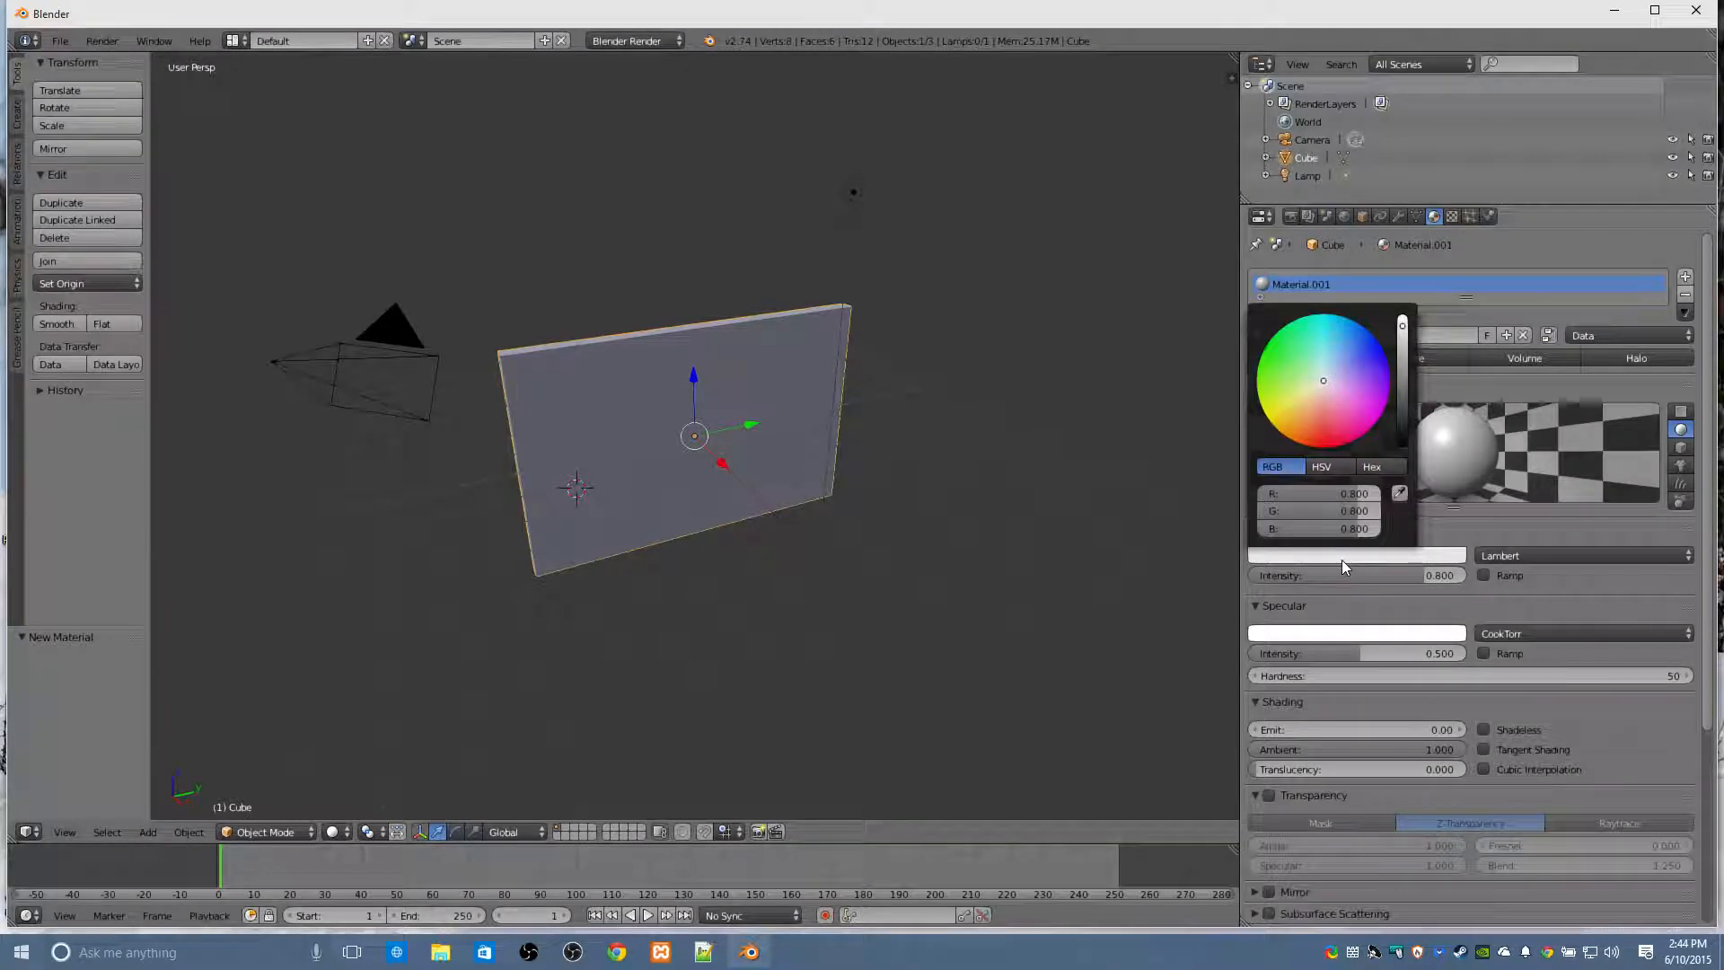
drag(1345, 365, 1385, 372)
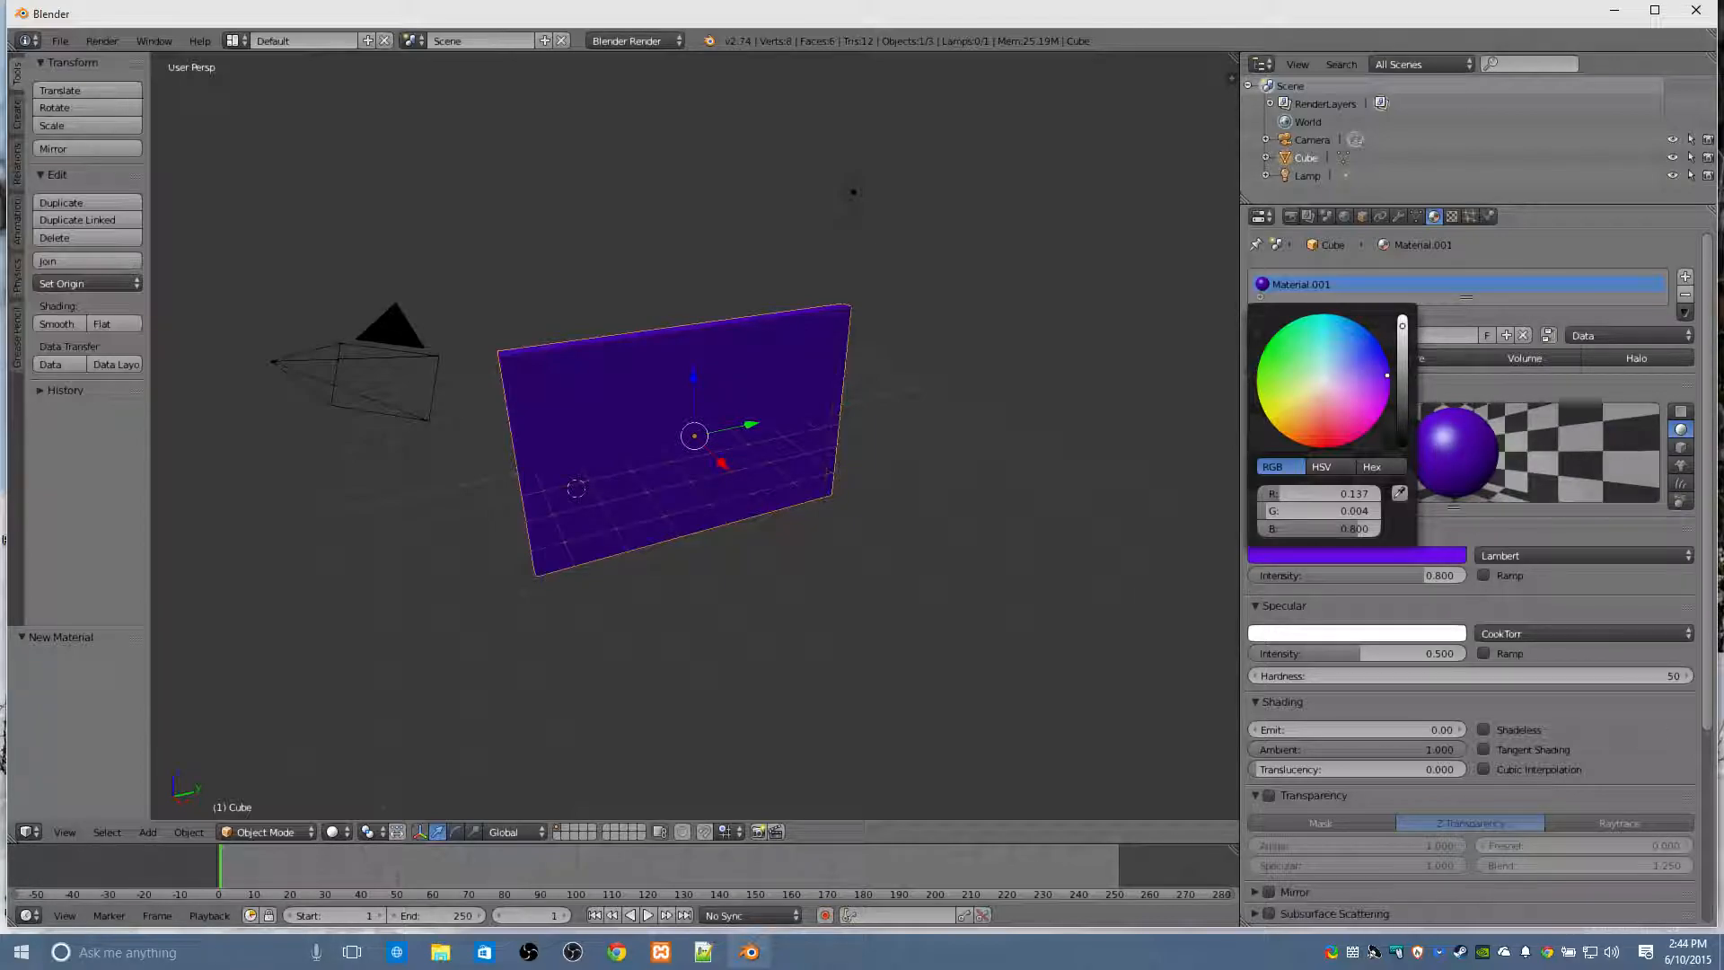
mouse_move(1404, 370)
mouse_down()
mouse_move(1403, 404)
mouse_move(1389, 364)
mouse_up()
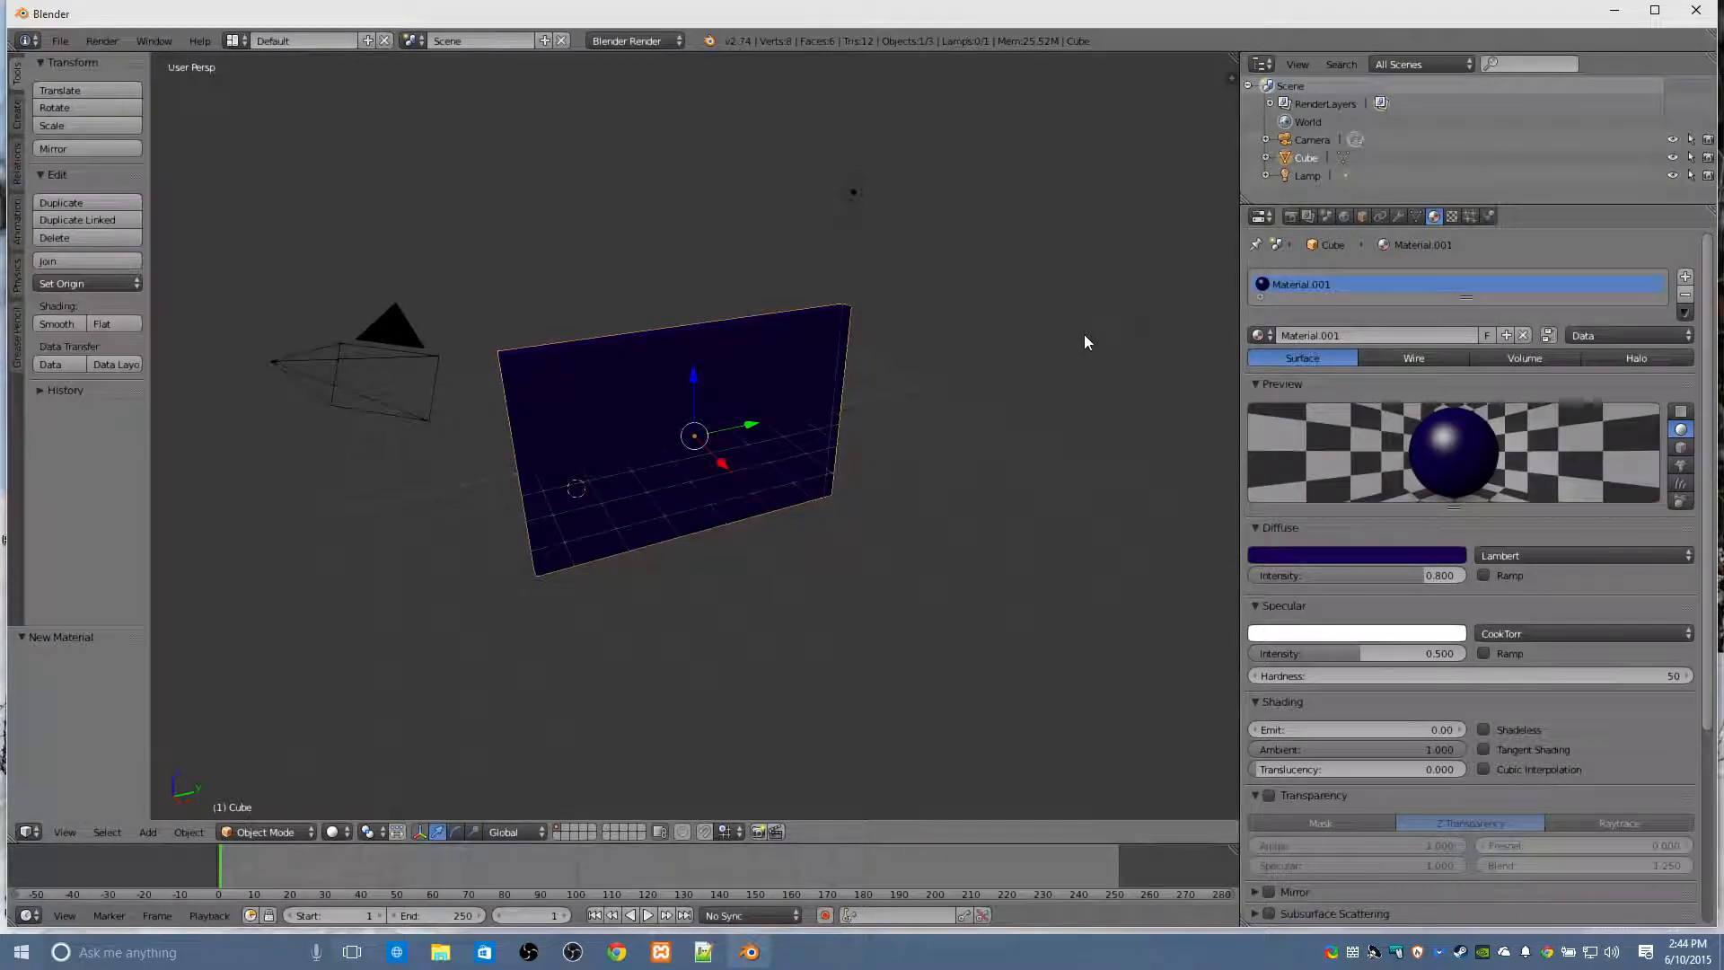
Render the scene to check the panel's diffuse color, and return to the material settings and 3D view.
click(1293, 219)
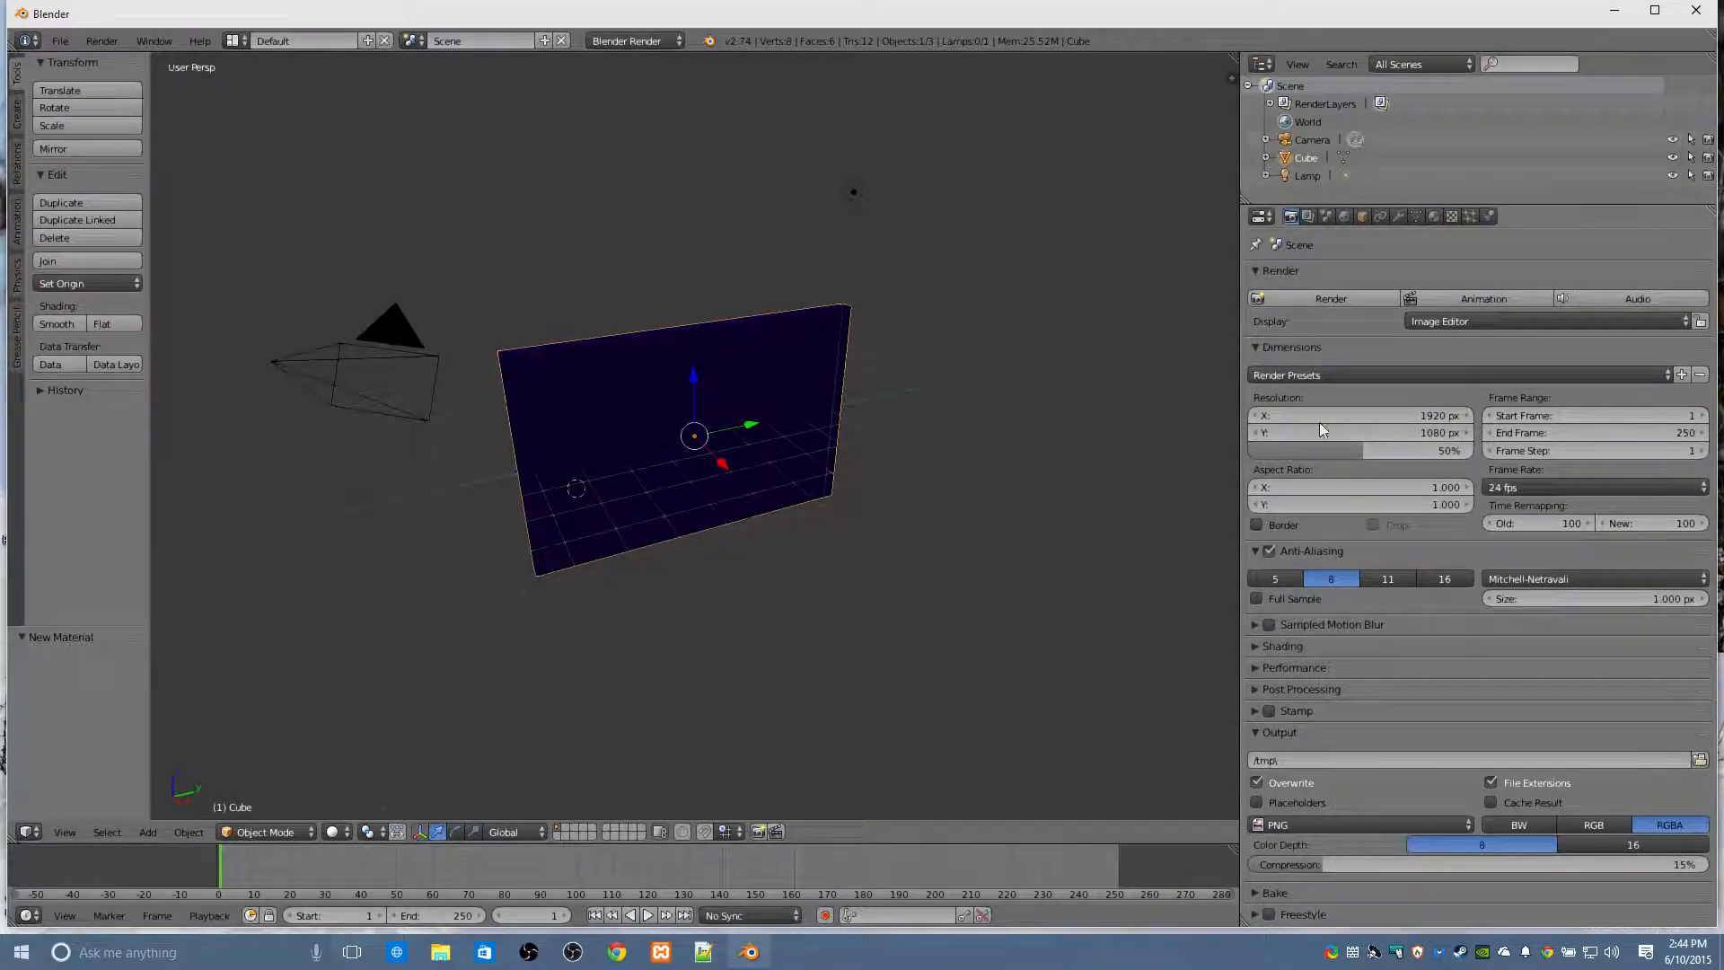
click(1308, 299)
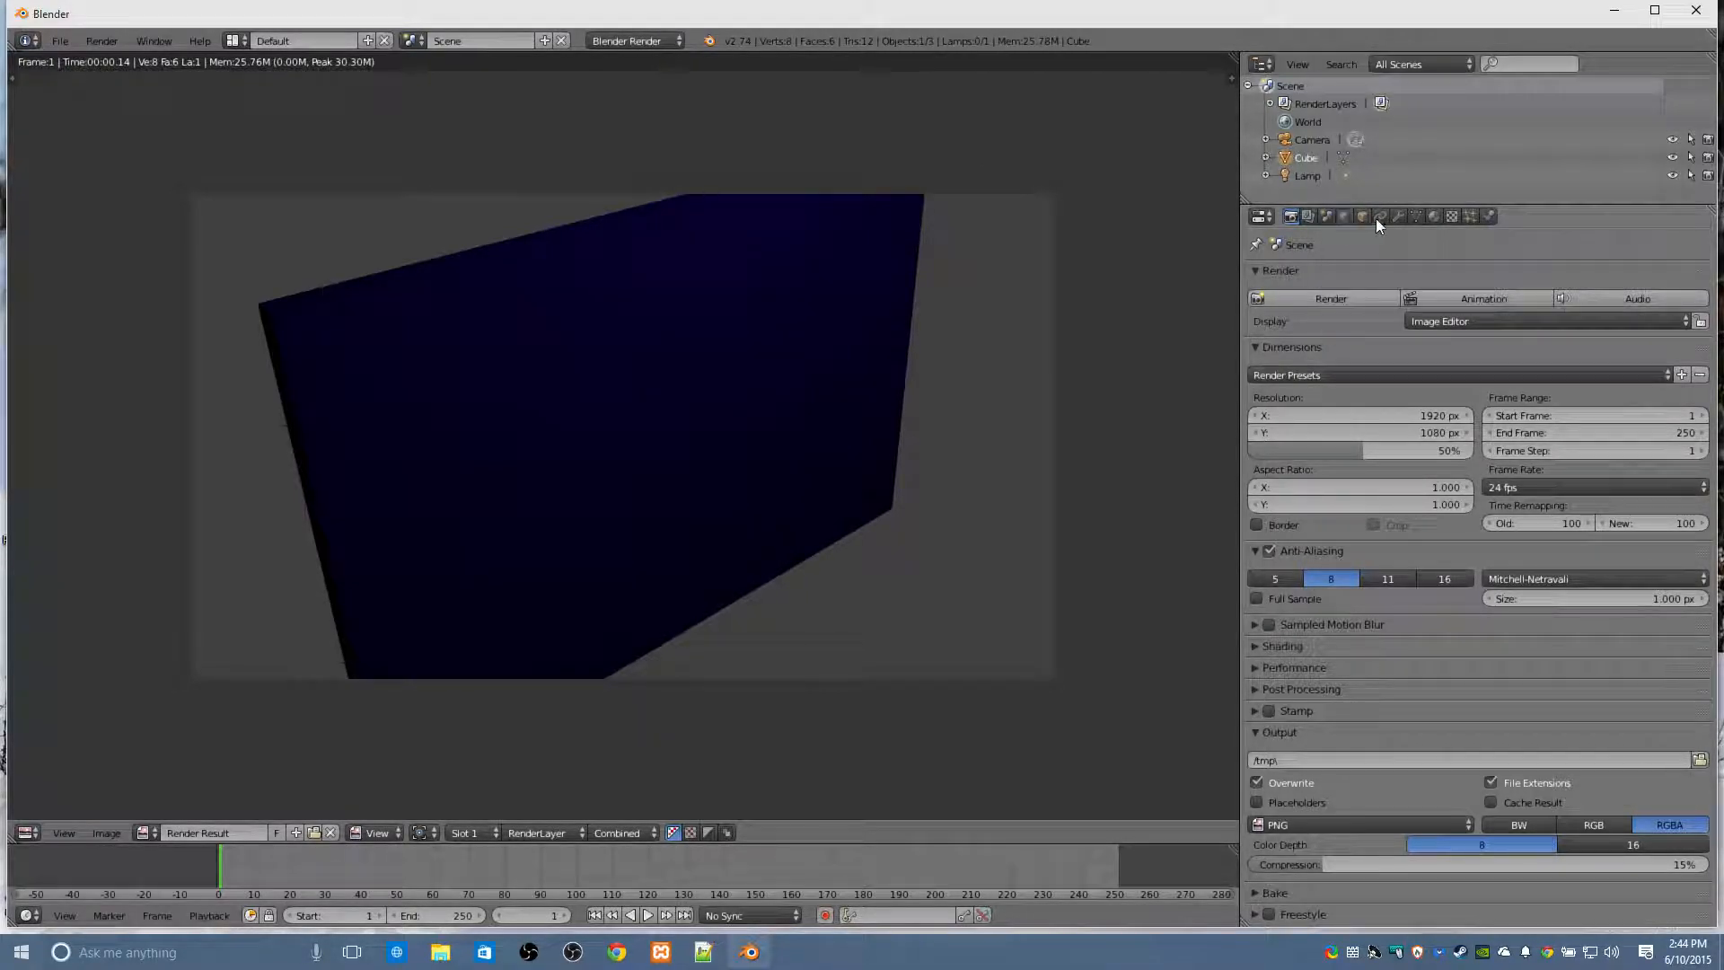
click(1435, 217)
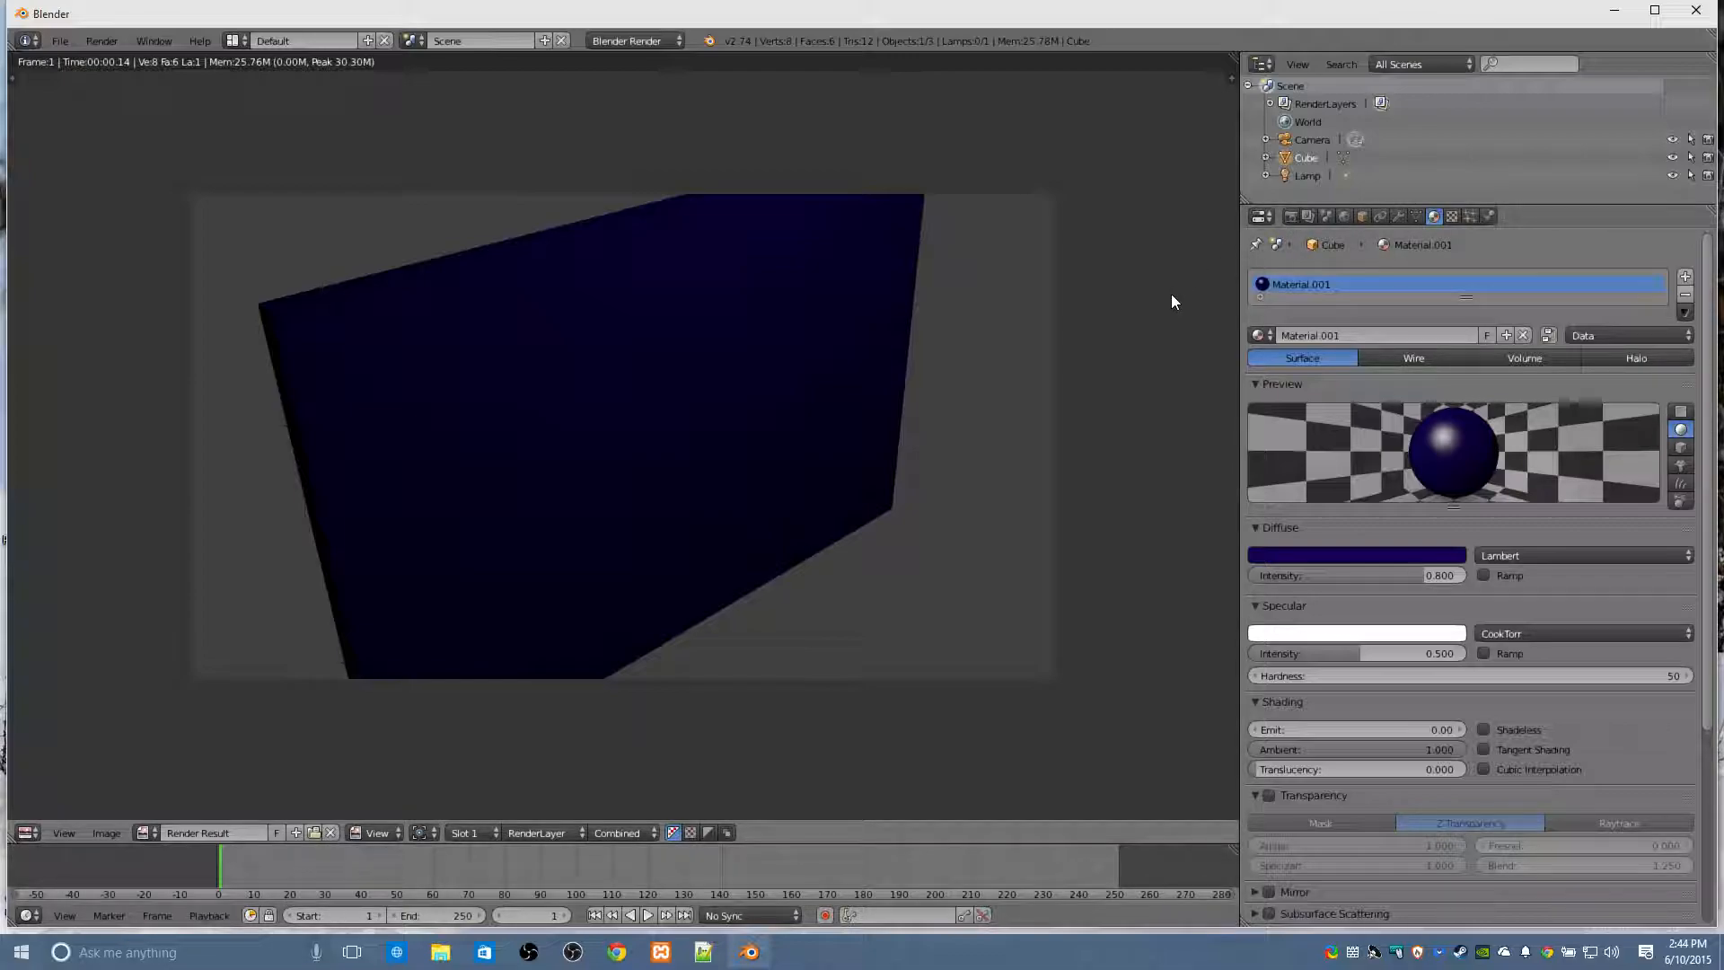
key(Escape)
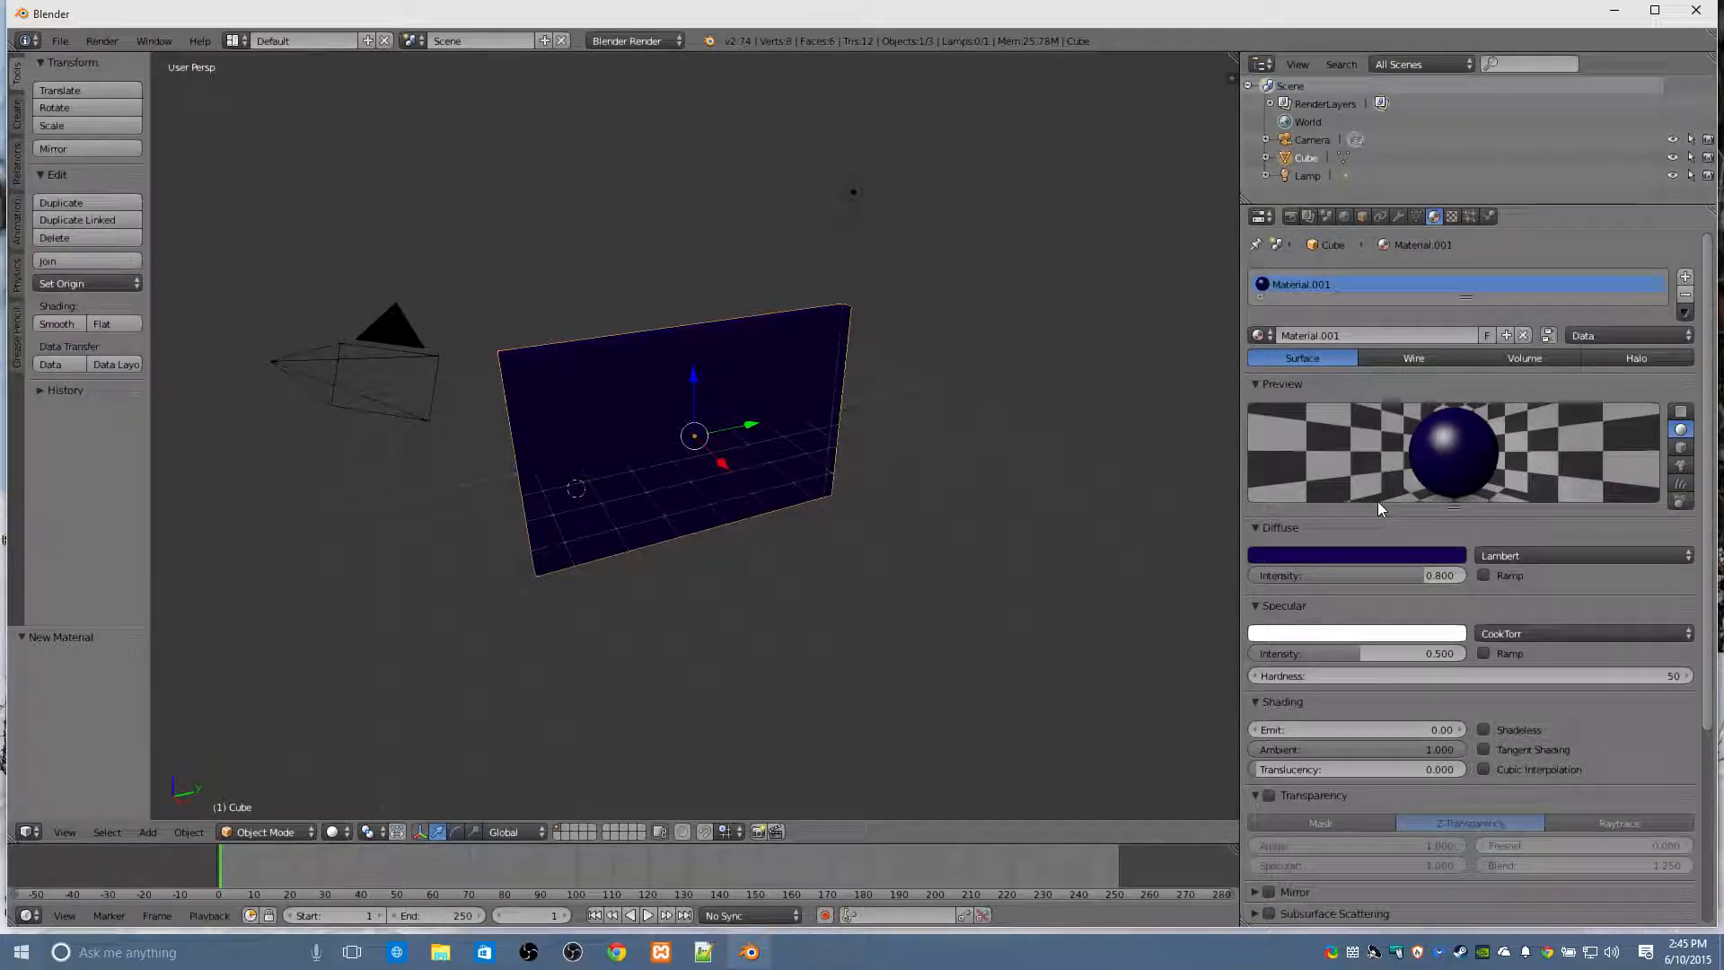
Set the material's specular color to a light violet-blue and compare it on the cube and sphere previews.
click(1312, 633)
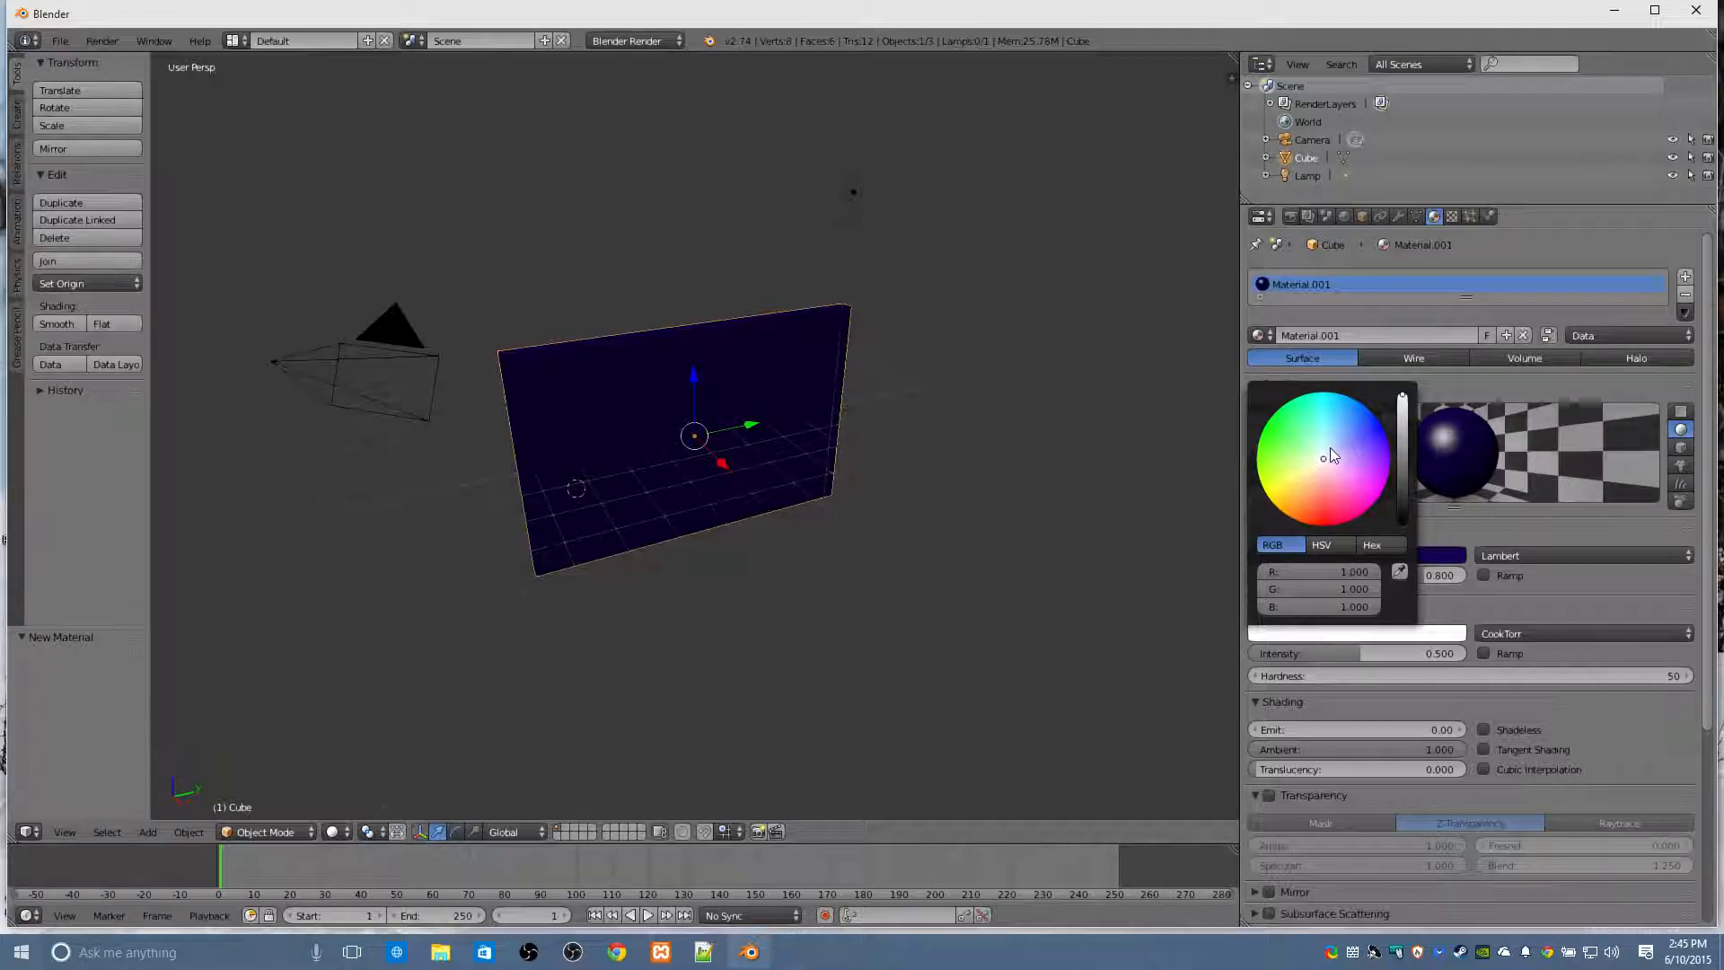
mouse_move(1329, 448)
mouse_down()
mouse_move(1367, 431)
mouse_move(1383, 466)
mouse_move(1362, 438)
mouse_up()
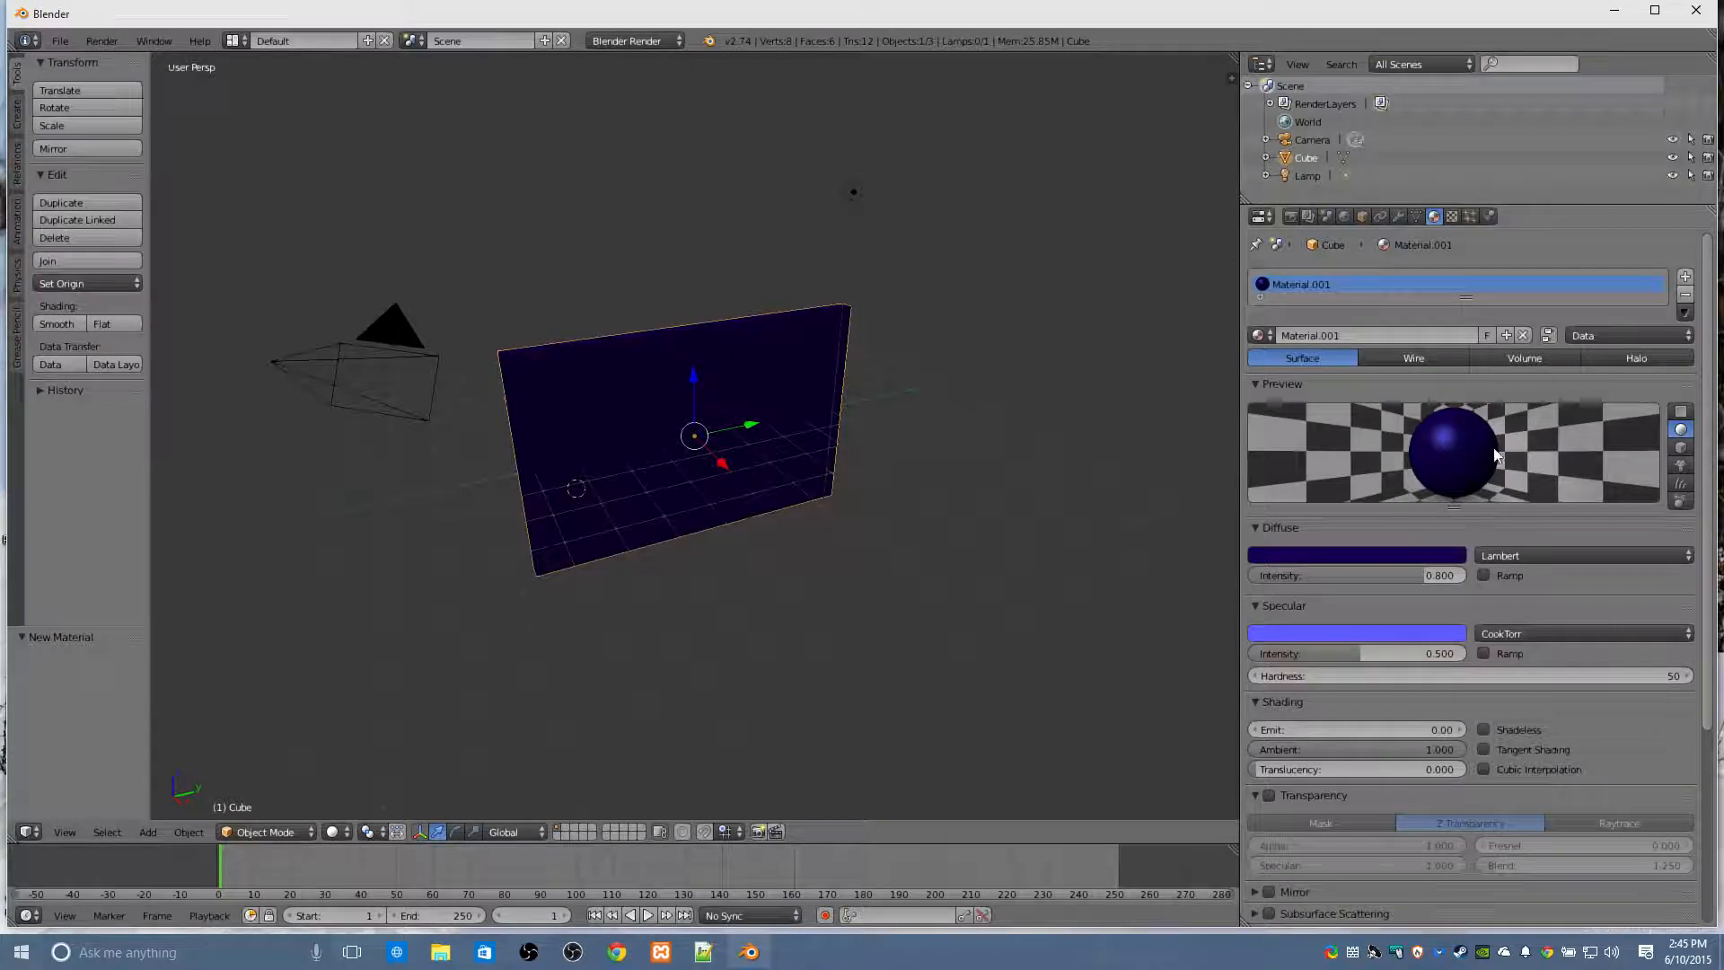
click(1681, 446)
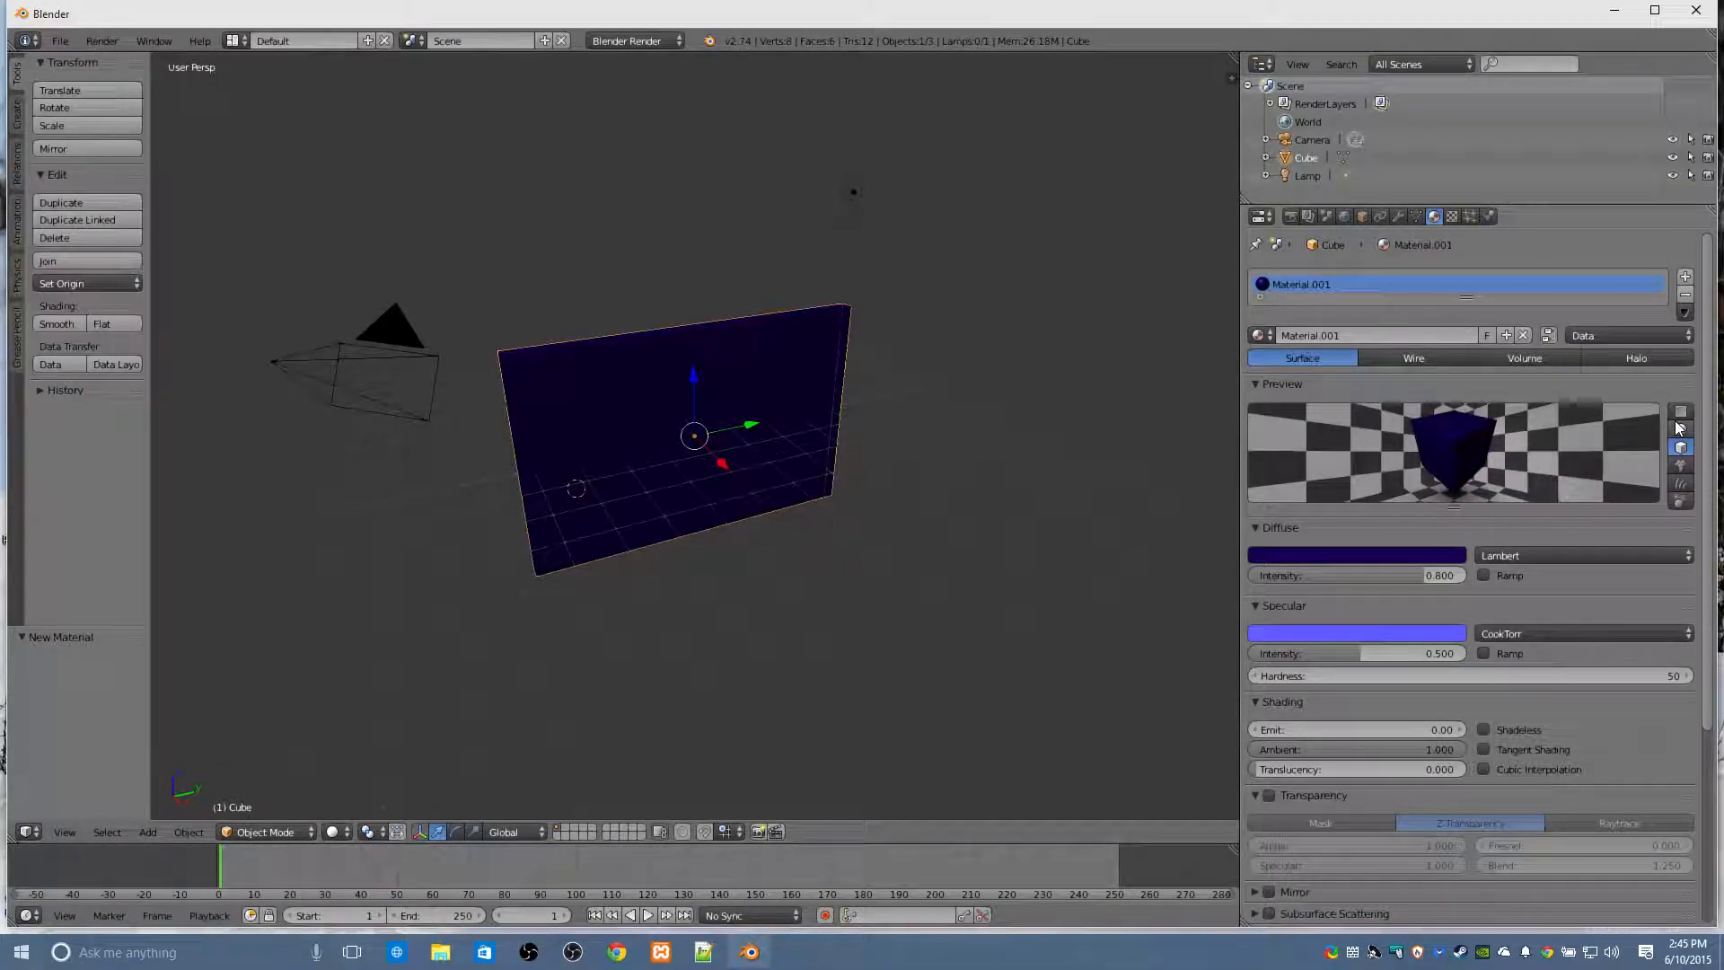
click(1680, 429)
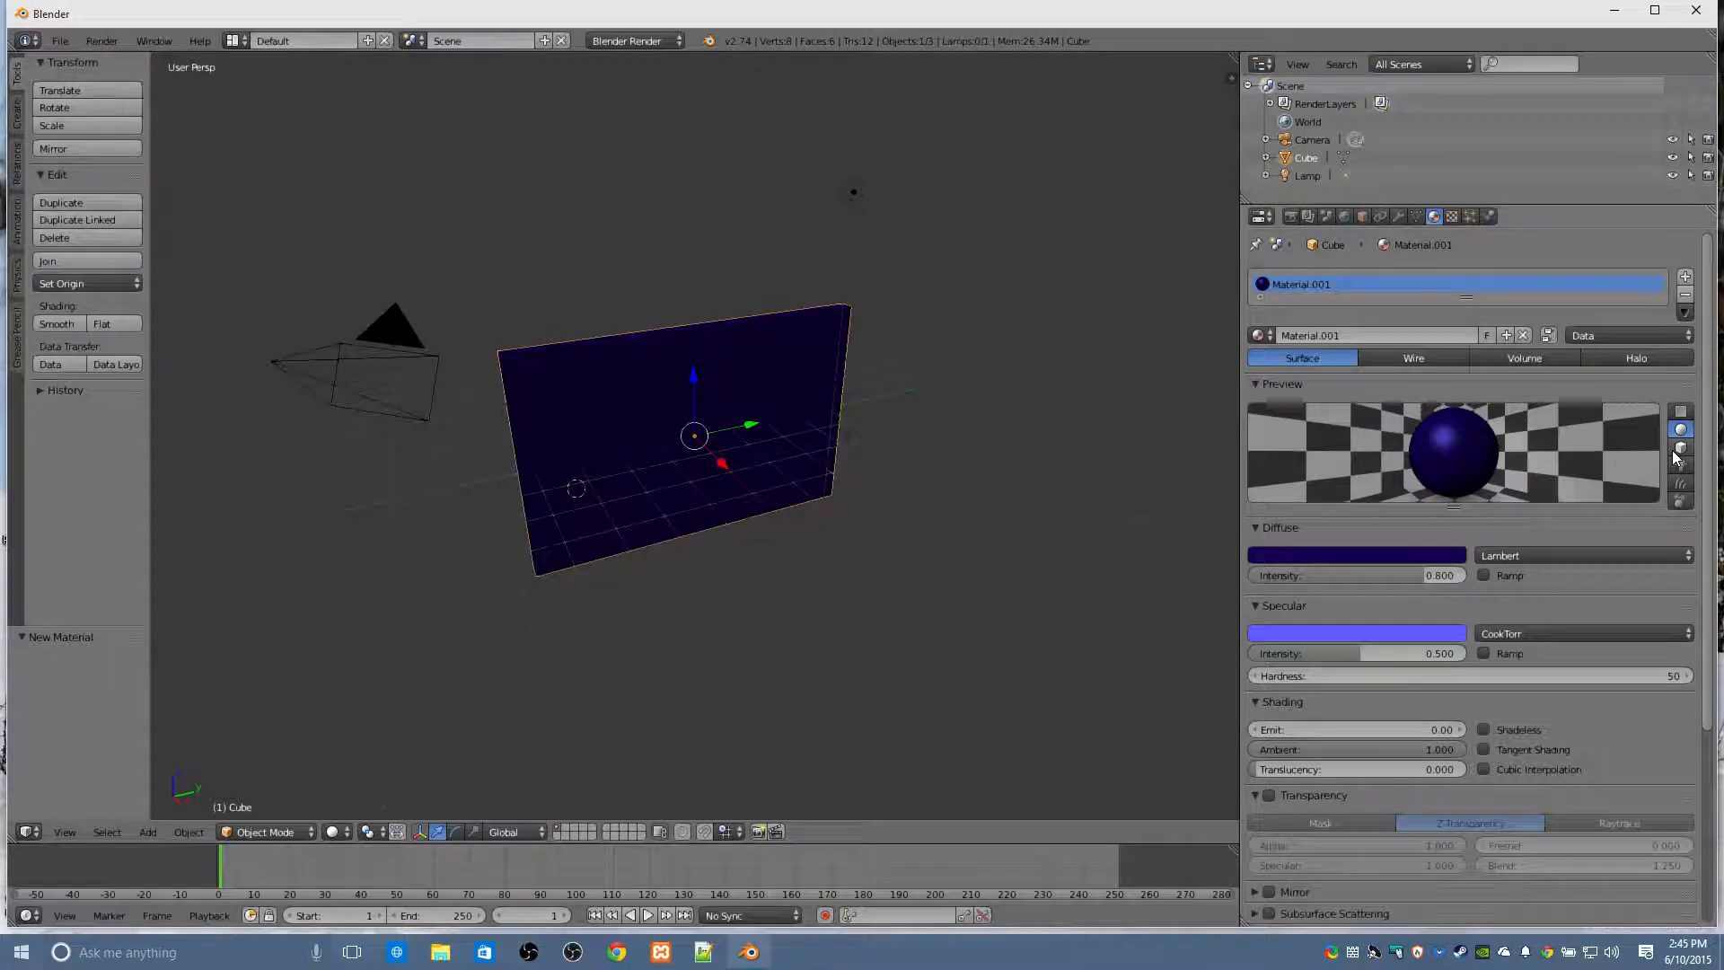
Preview the material on the cube, then set its specular color to light sky blue and specular intensity to 0.698.
click(1679, 448)
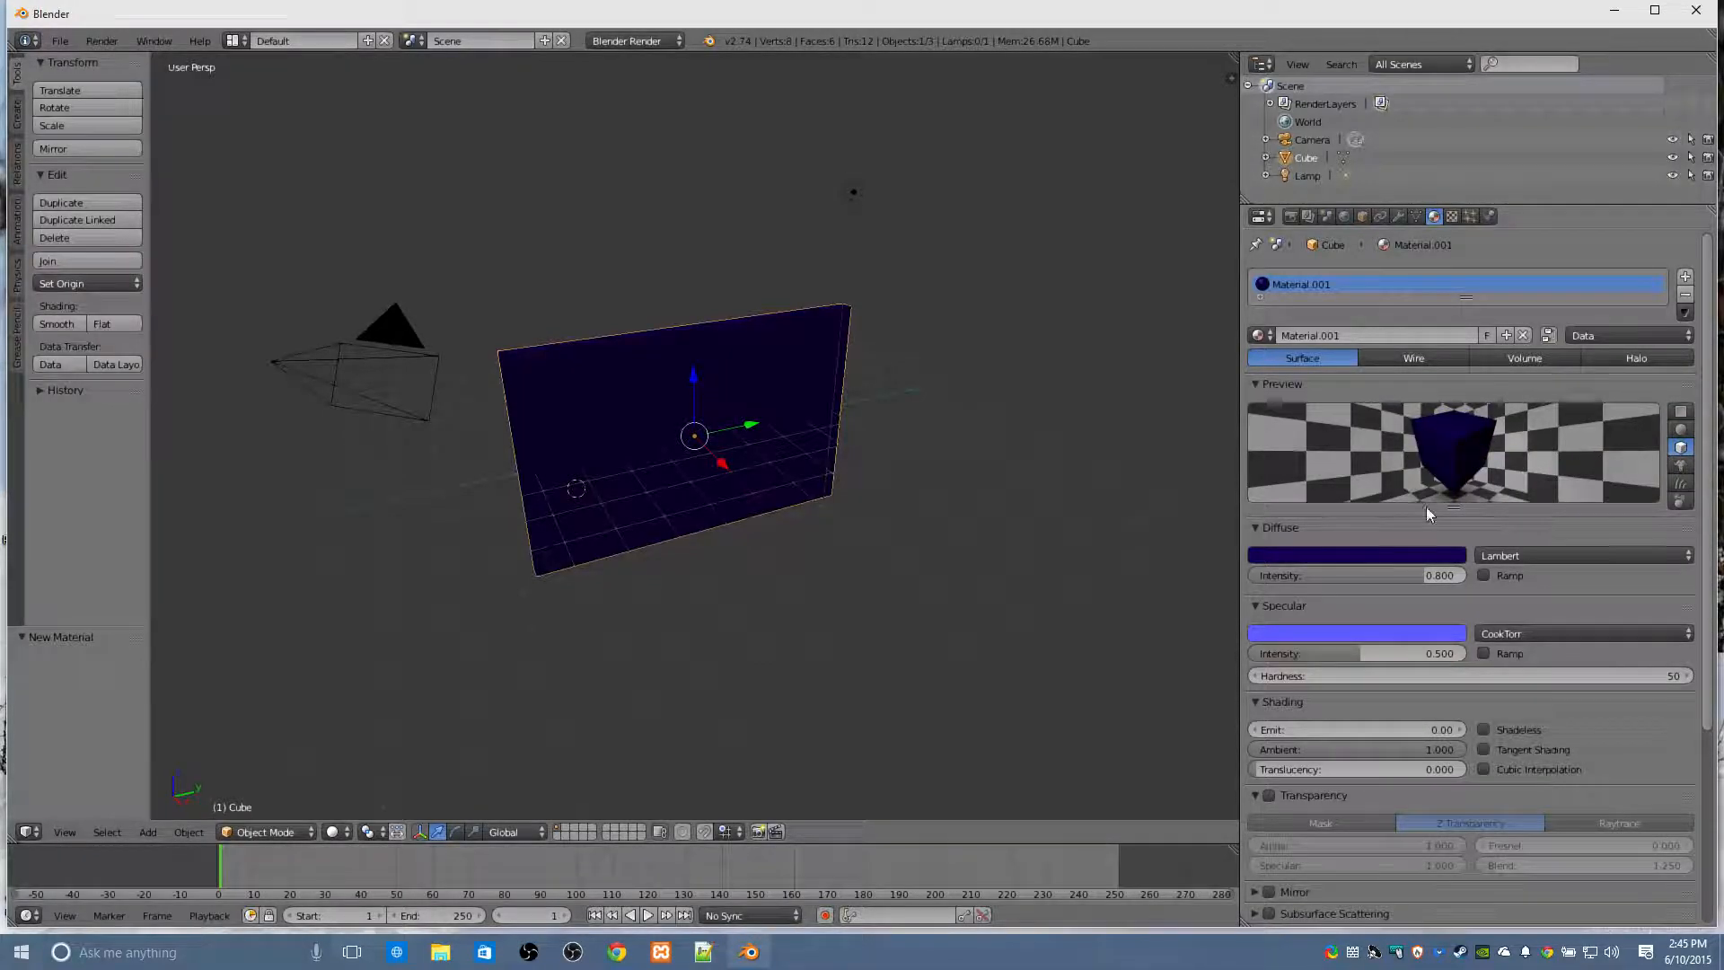
click(1313, 631)
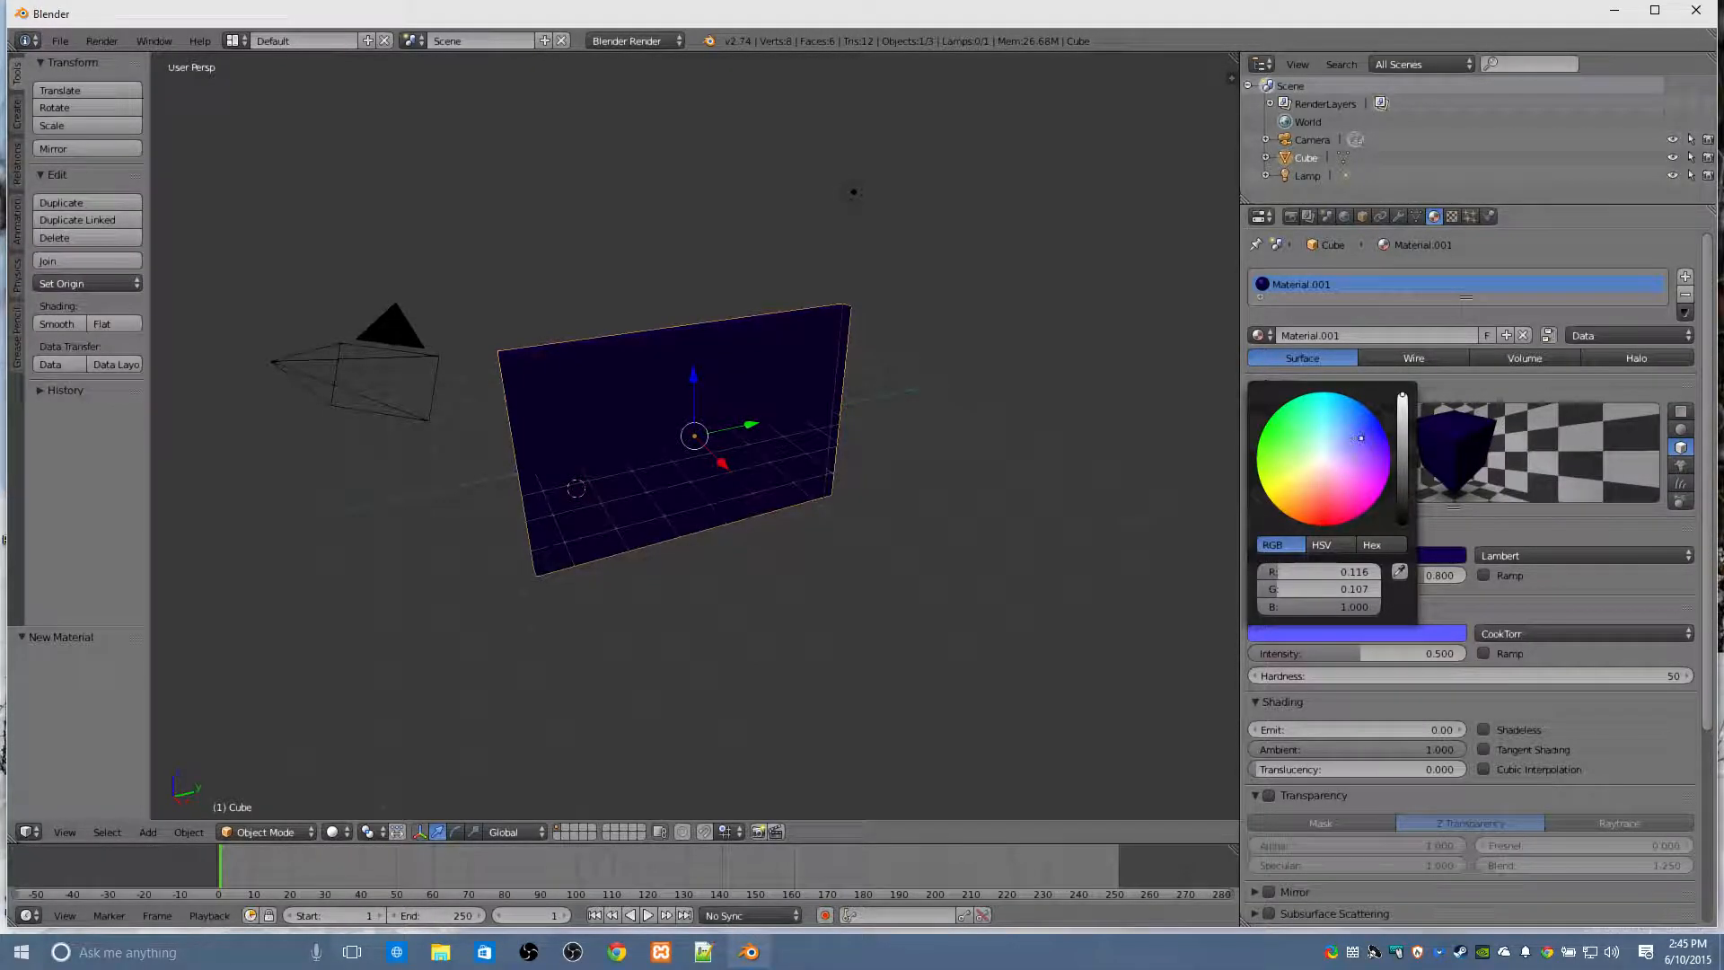
mouse_move(1361, 438)
mouse_down()
mouse_move(1331, 458)
mouse_move(1340, 427)
mouse_up()
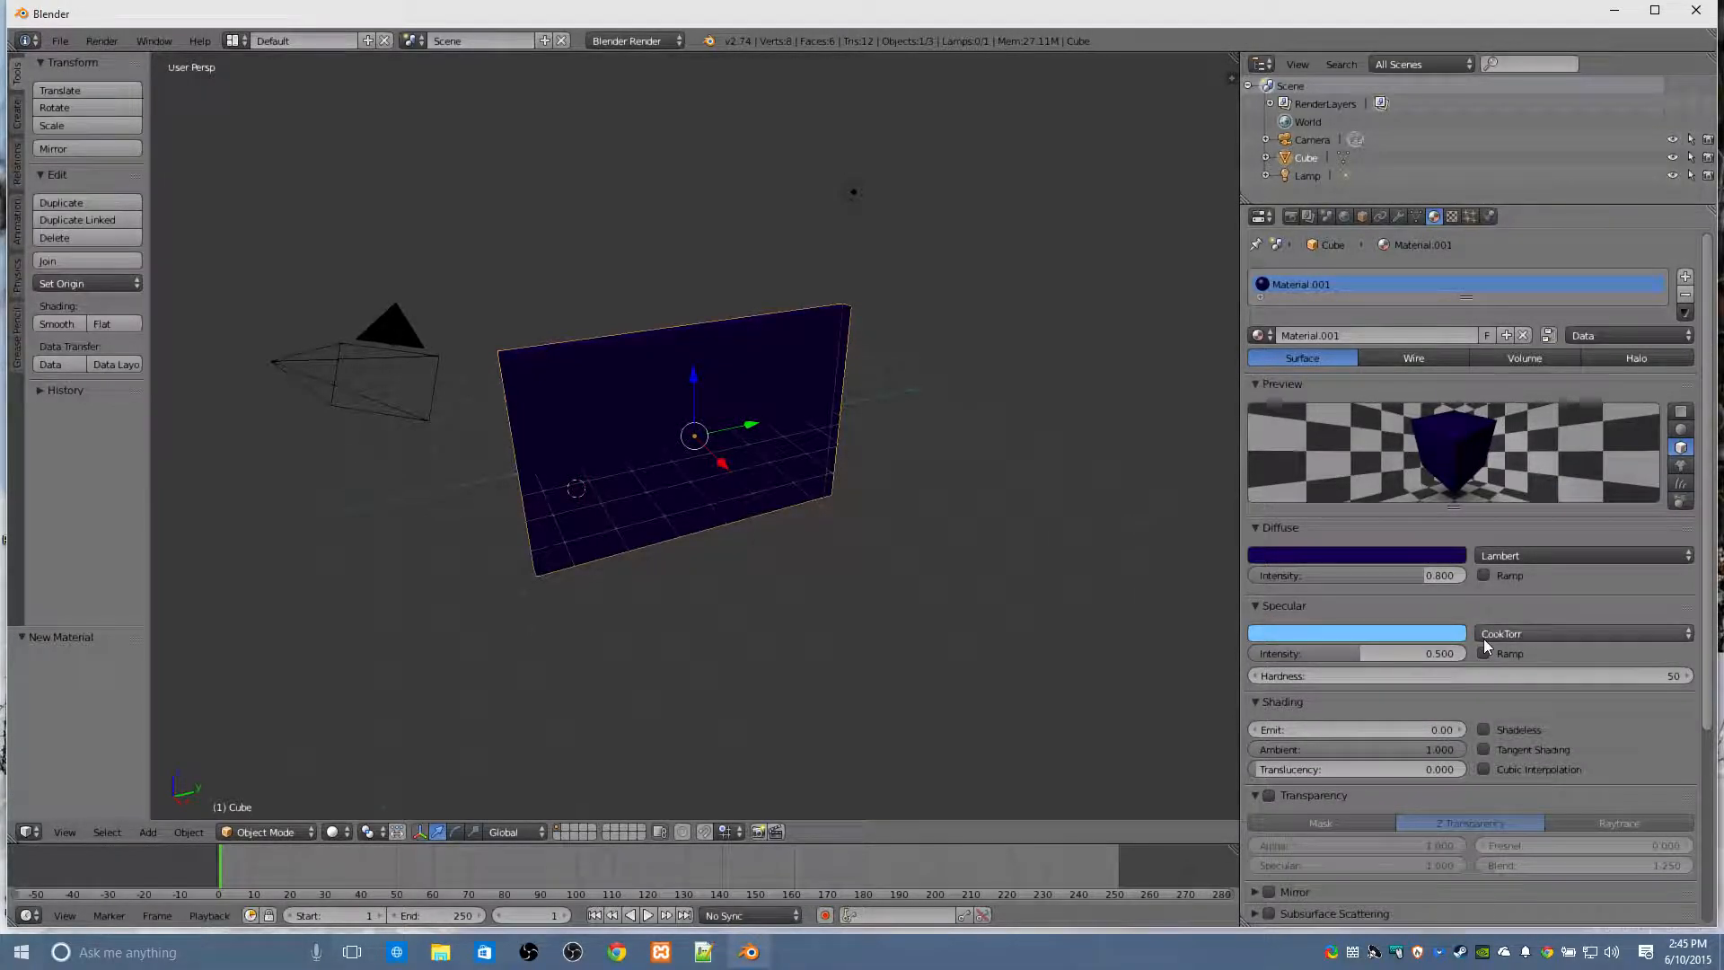
mouse_move(1356, 650)
mouse_down()
mouse_move(1284, 653)
mouse_move(1445, 660)
mouse_move(1257, 660)
mouse_move(1403, 653)
mouse_move(1361, 665)
mouse_up()
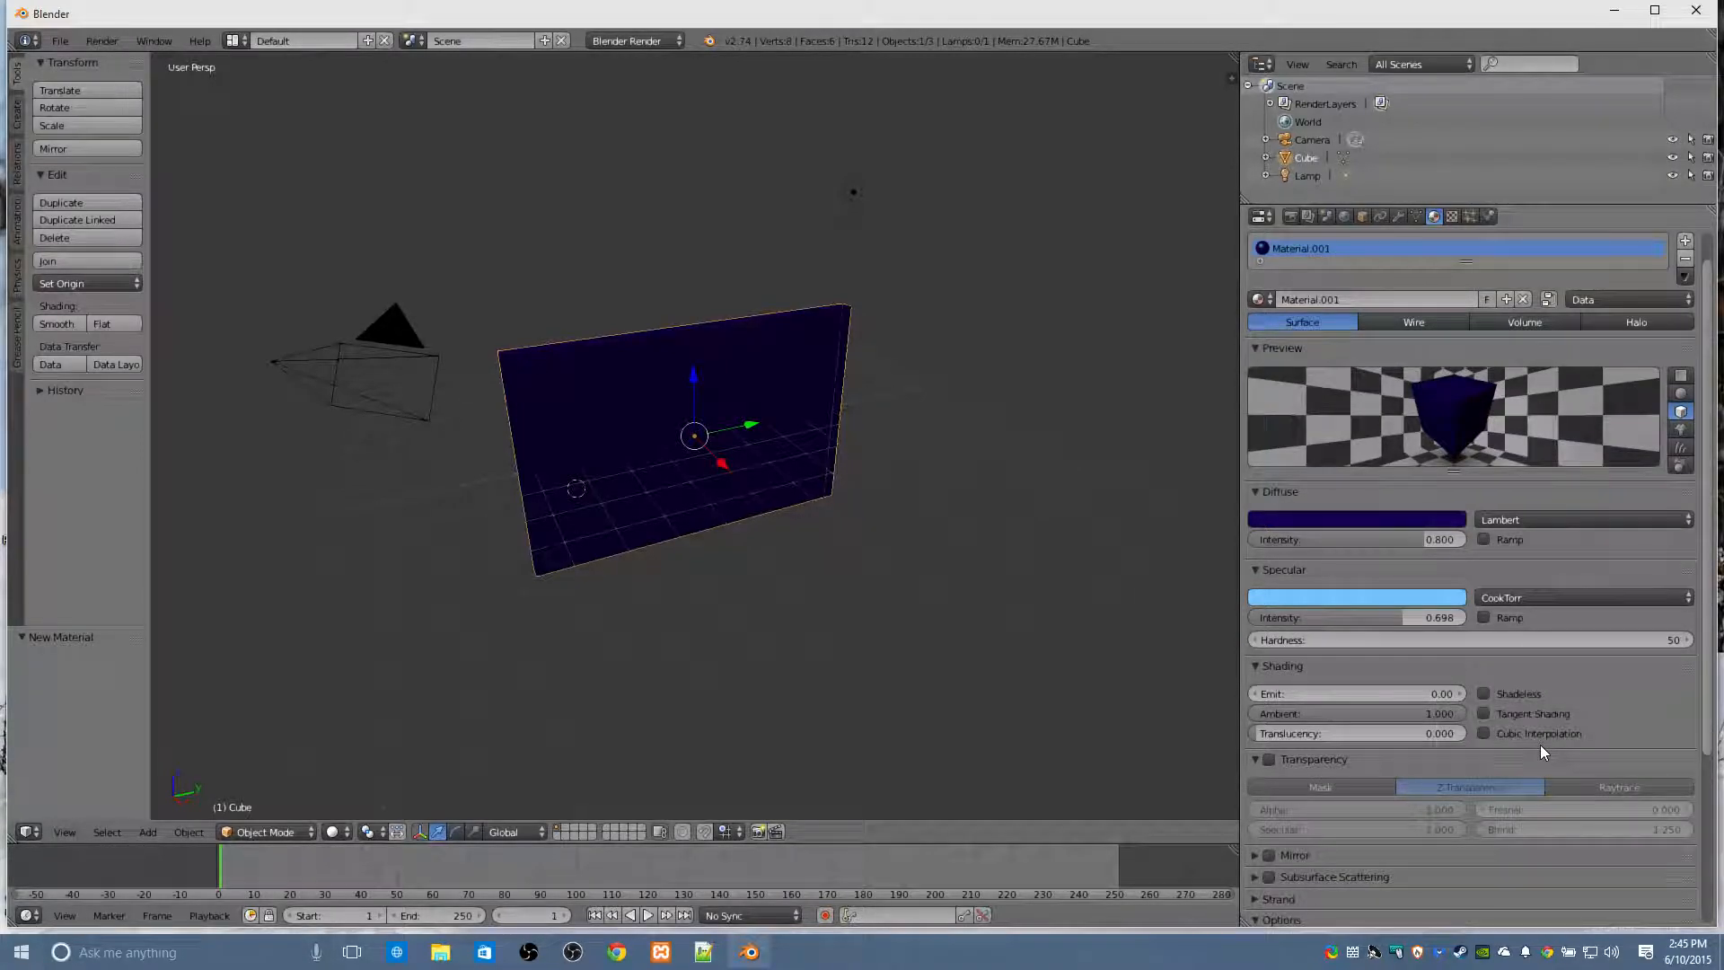
Examine the material's Shading, Transparency and Options settings, including the Face Textures option.
scroll(1539, 743, down, 5)
scroll(1526, 731, down, 2)
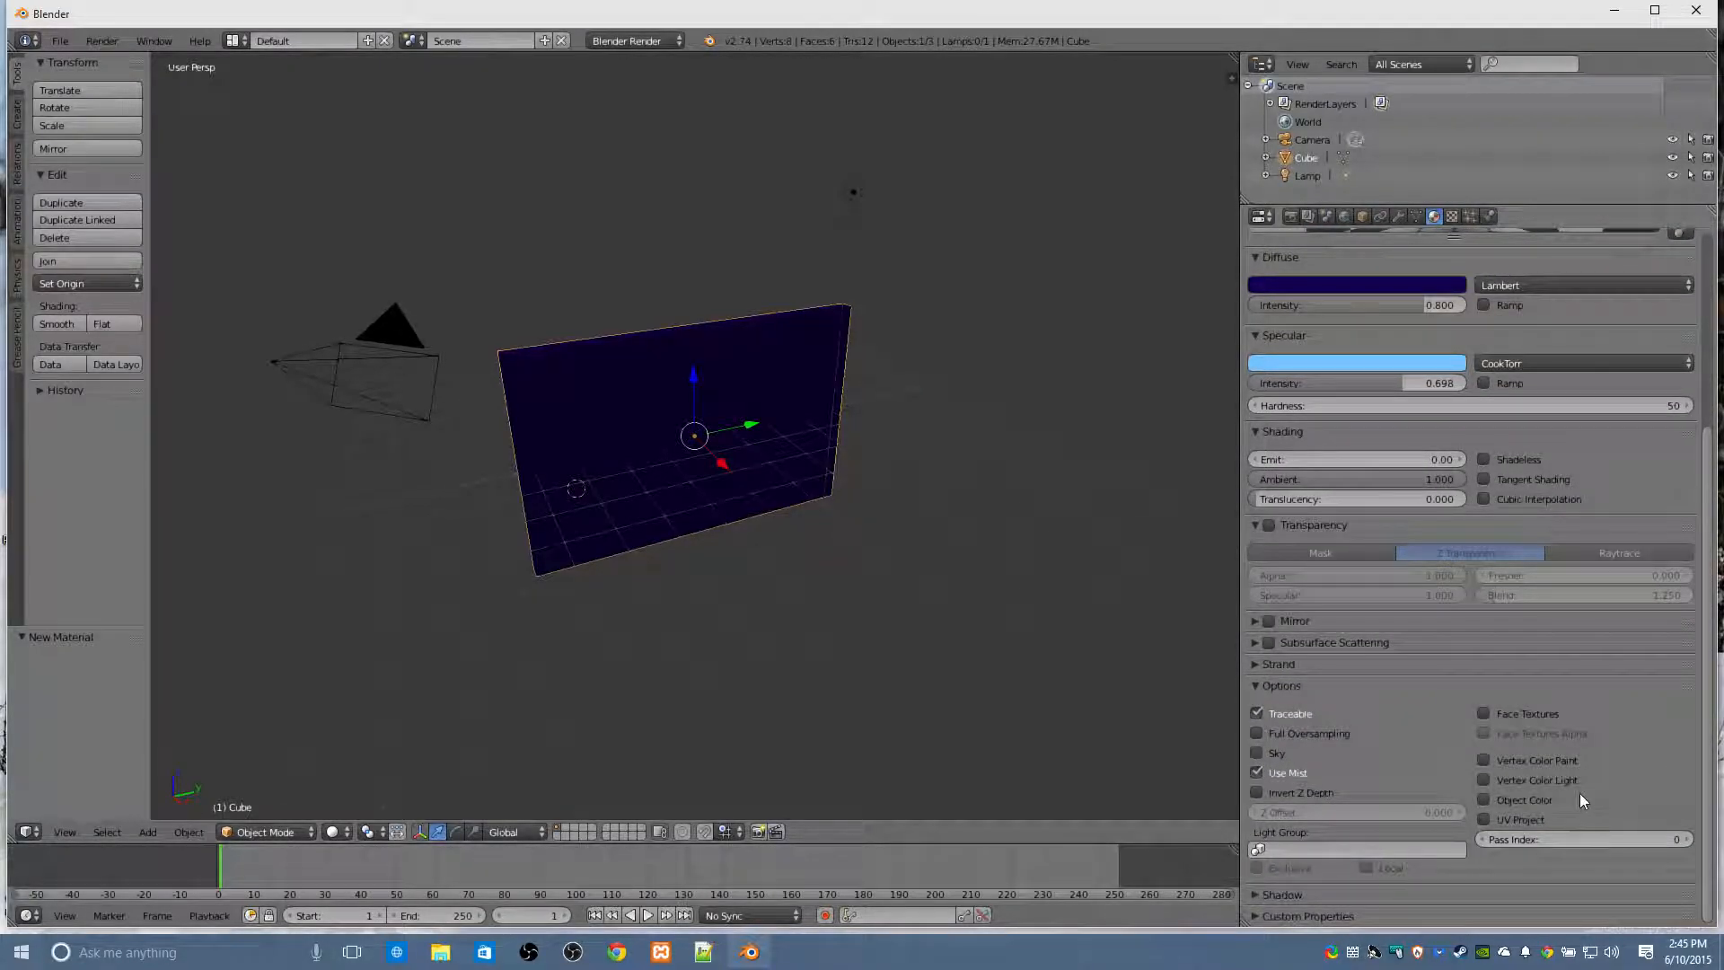
click(1483, 714)
scroll(1491, 683, up, 5)
scroll(1284, 732, down, 5)
scroll(1325, 580, up, 2)
scroll(1311, 484, up, 4)
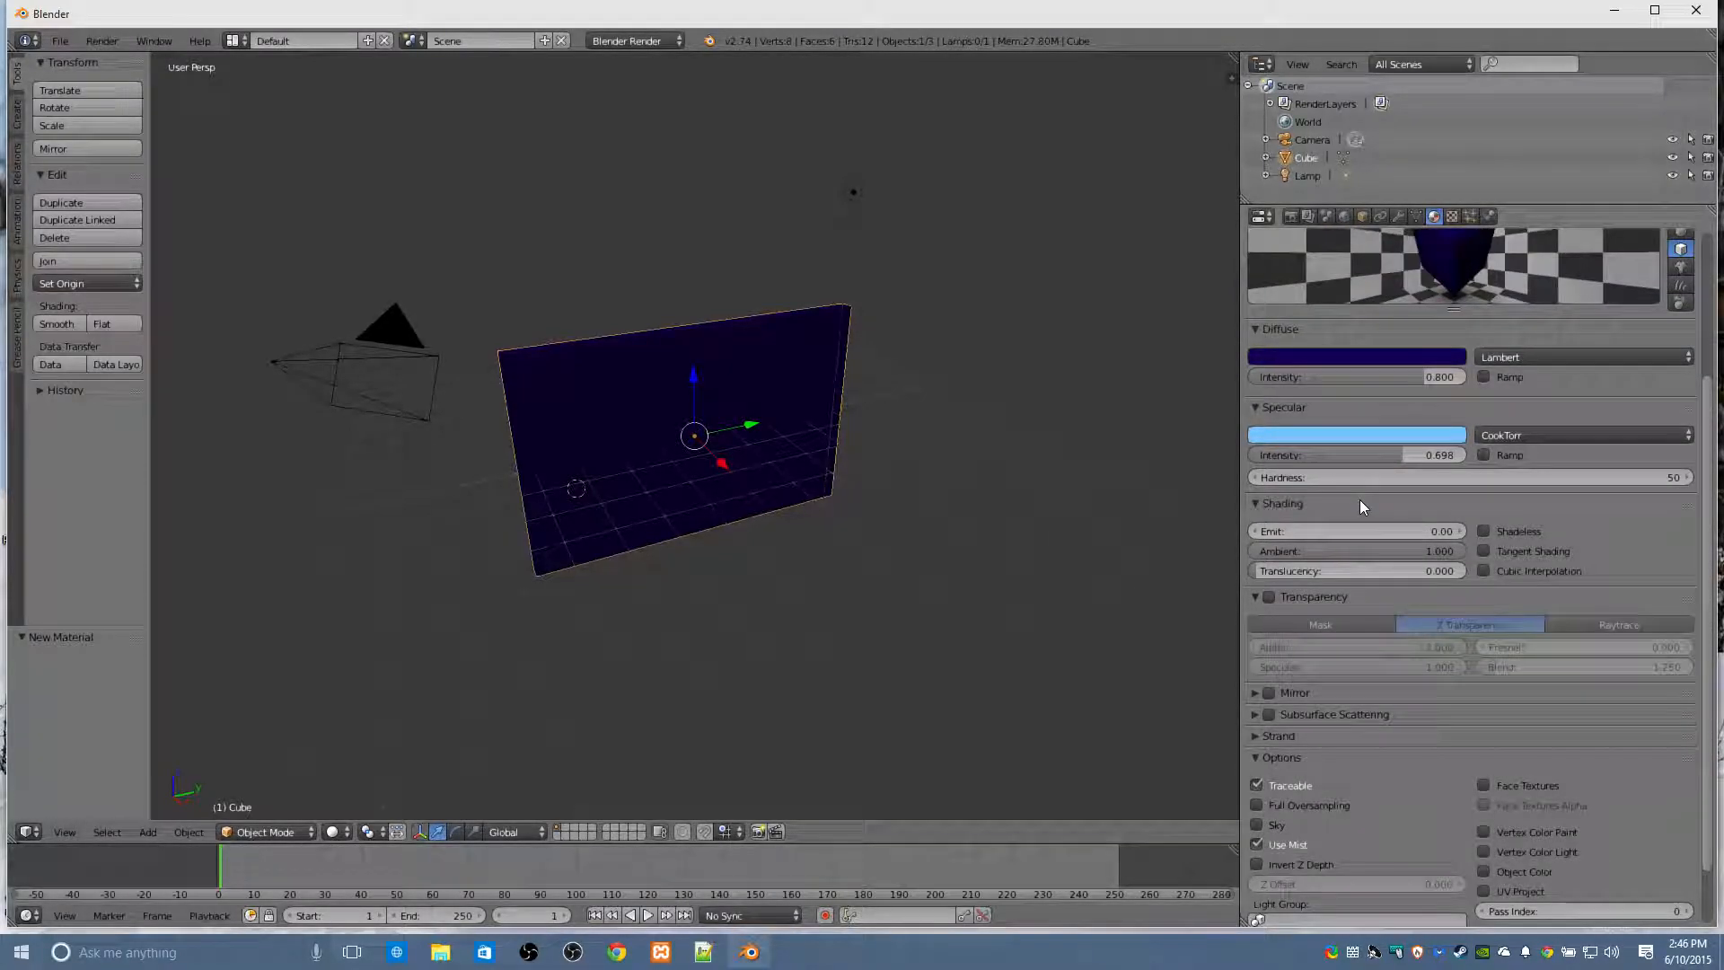
Set the specular hardness of the panel's material to 5.
mouse_move(1506, 548)
mouse_down()
mouse_move(1392, 548)
mouse_move(1420, 548)
mouse_move(1407, 548)
mouse_up()
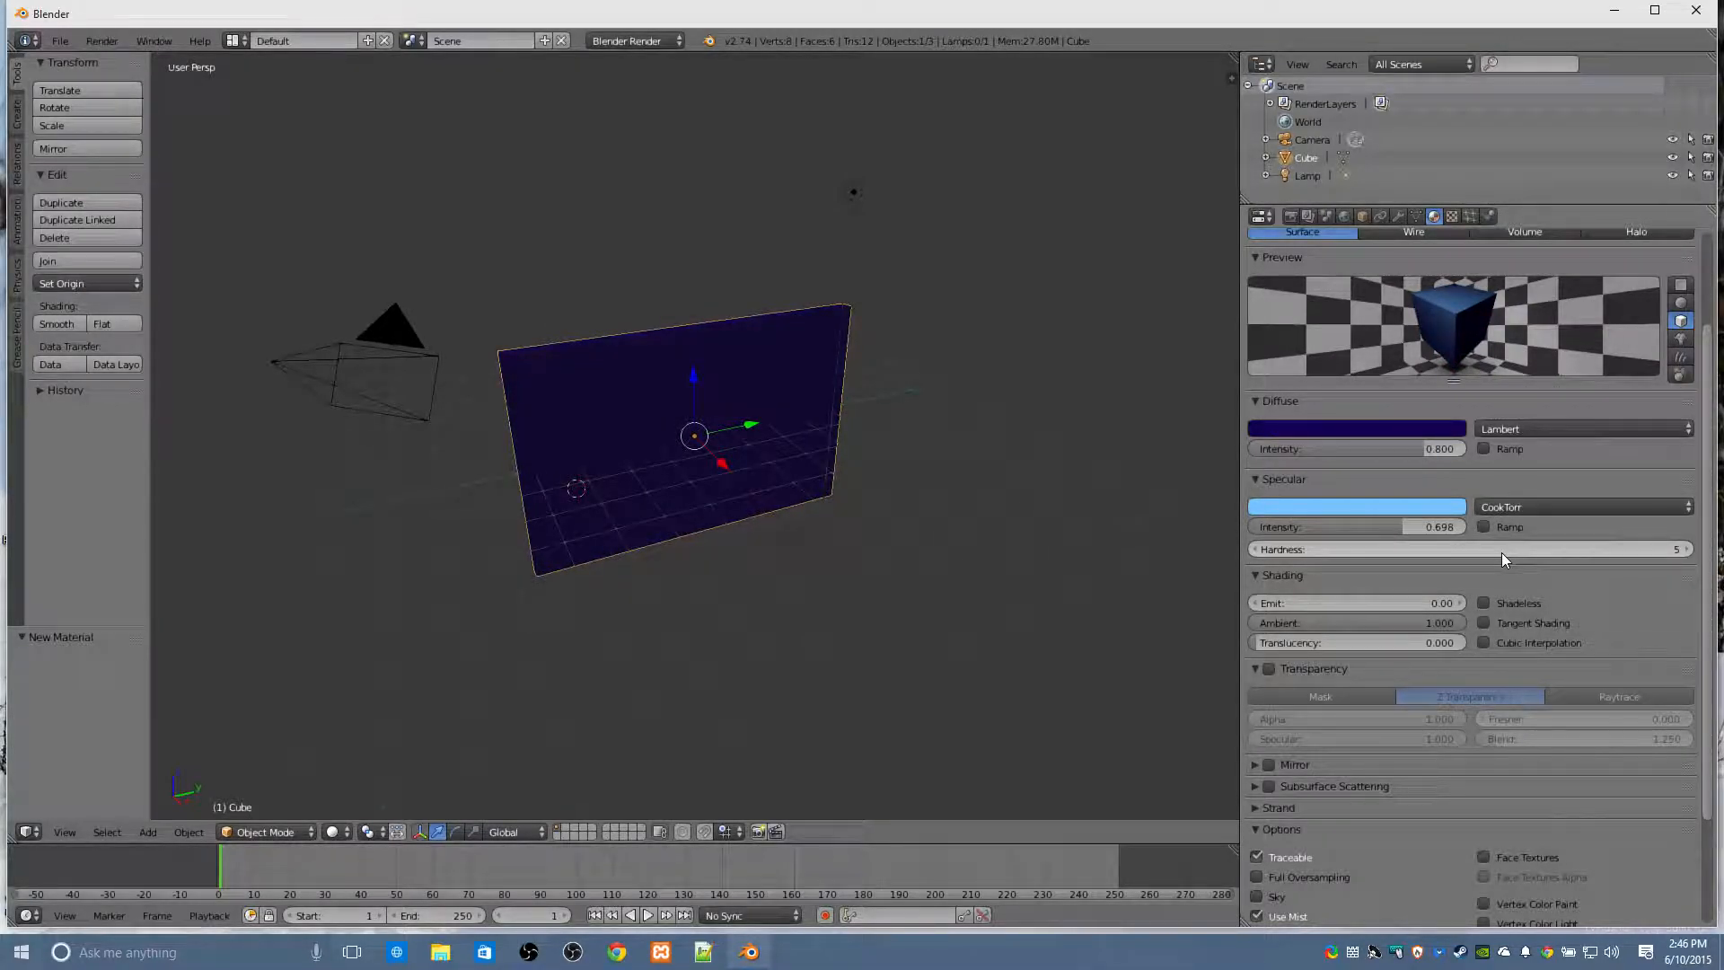
mouse_move(1011, 487)
middle_down()
mouse_move(1047, 507)
mouse_move(1020, 493)
middle_up()
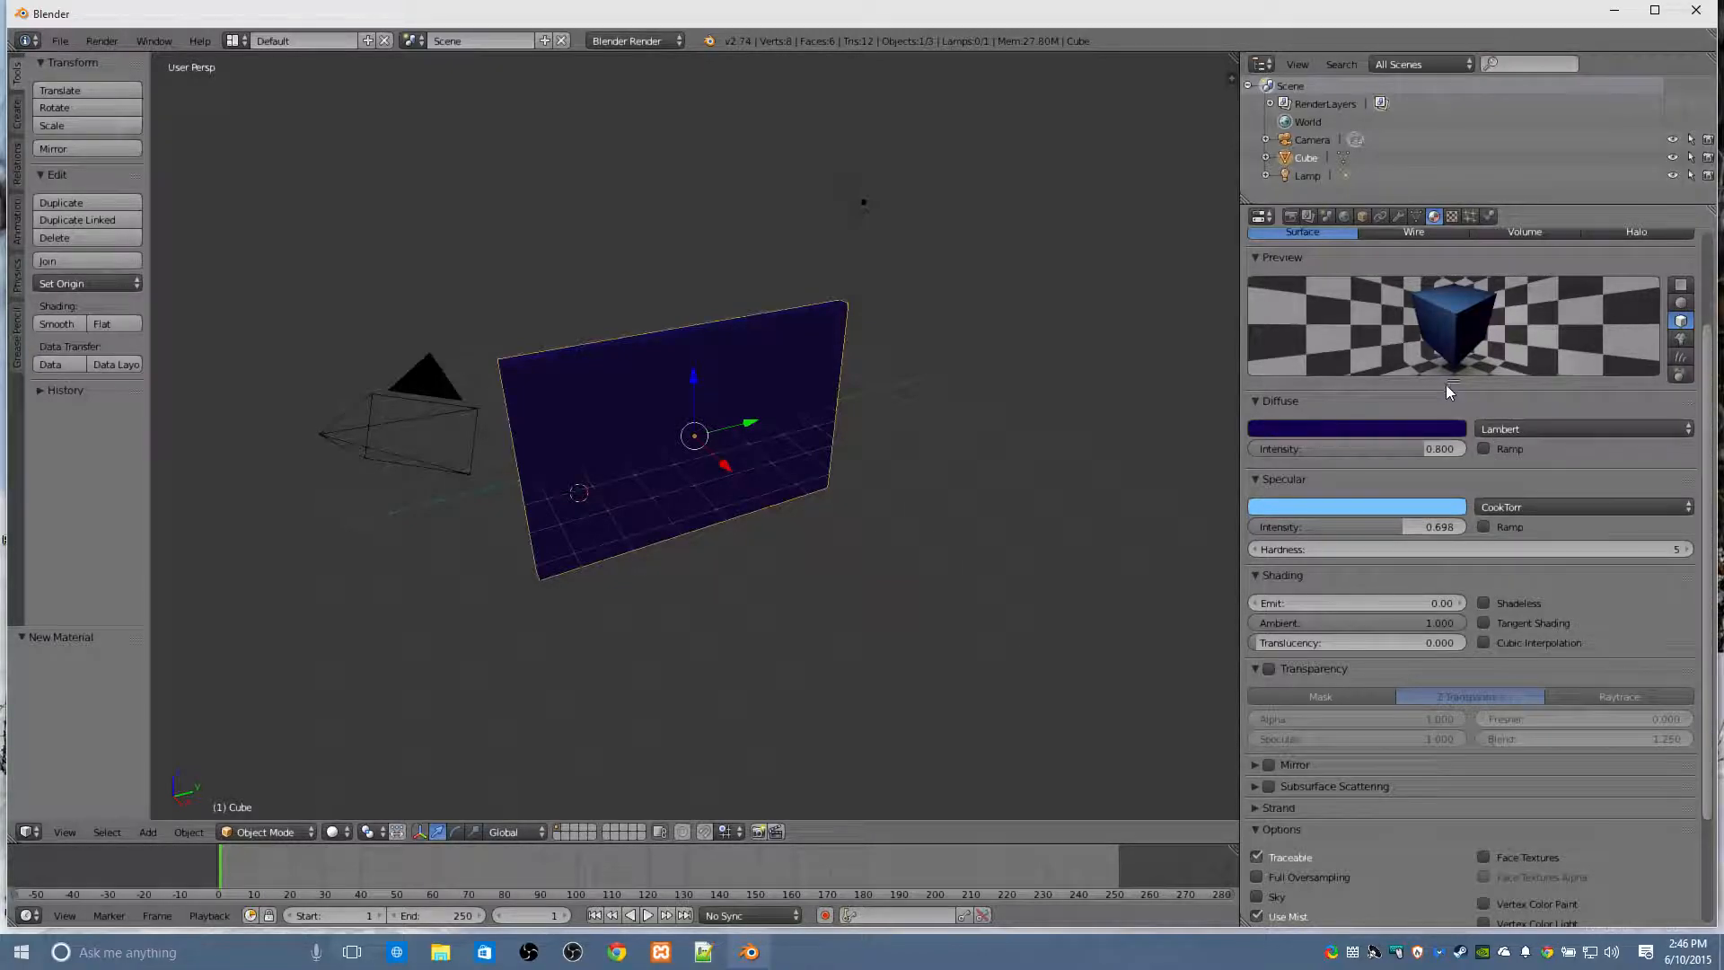
scroll(1445, 384, up, 3)
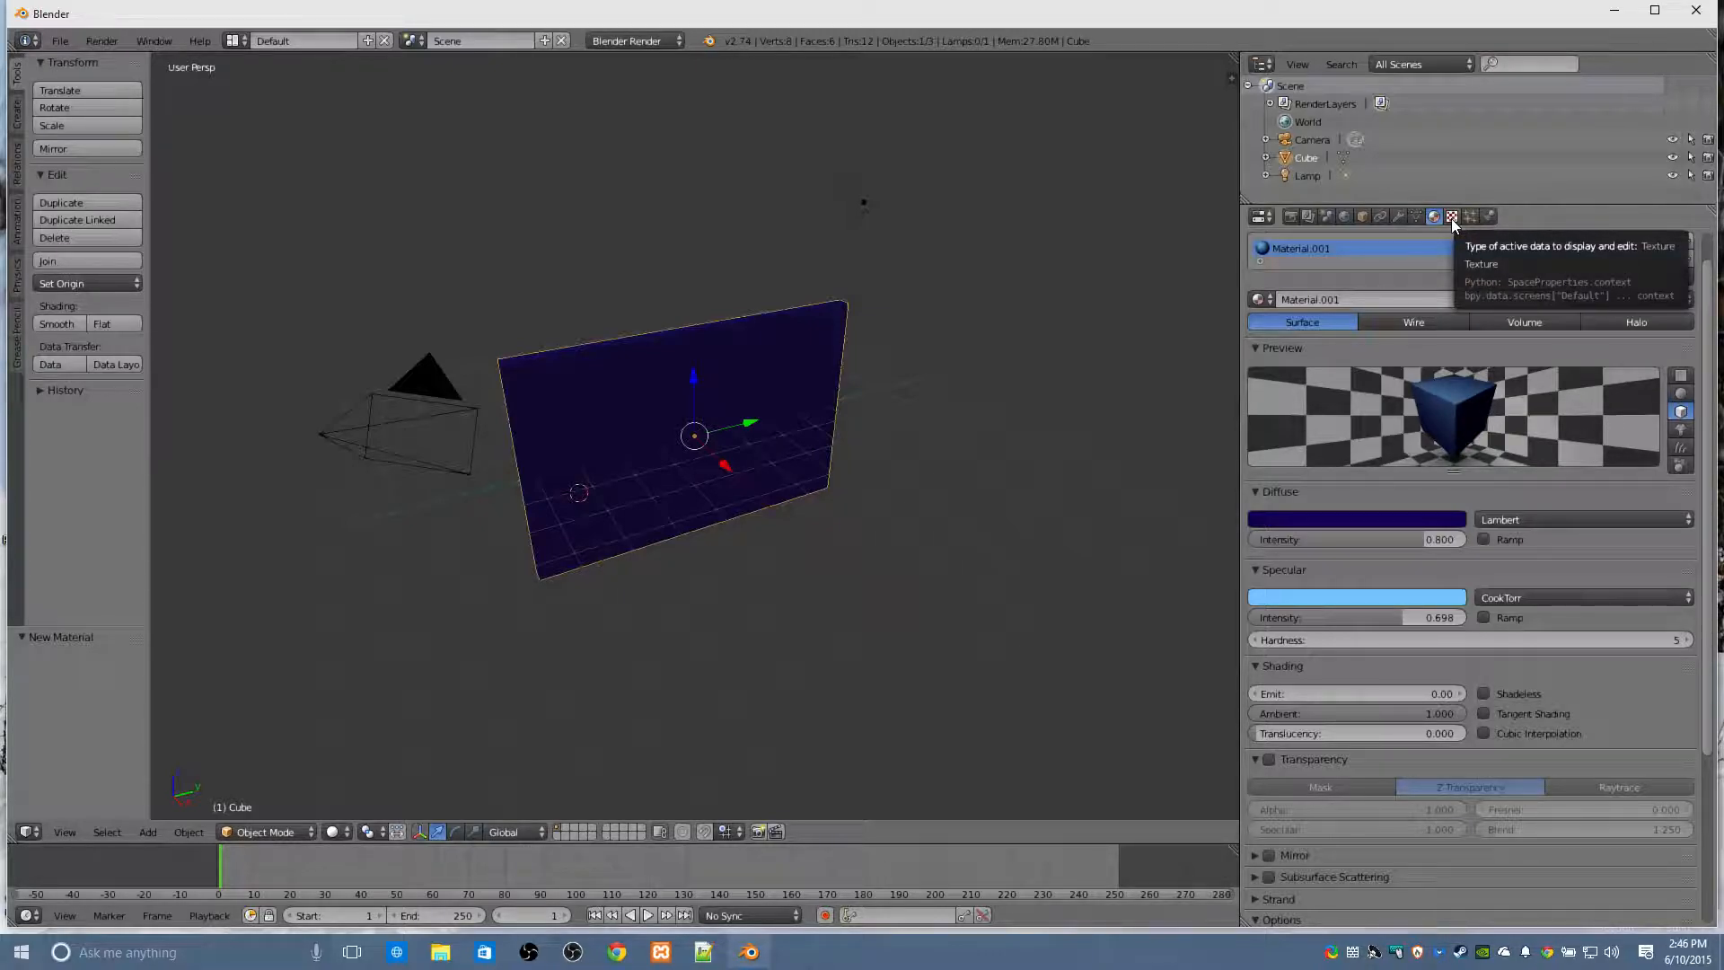
Add a new texture to the panel's material and set its type to Wood.
click(1451, 219)
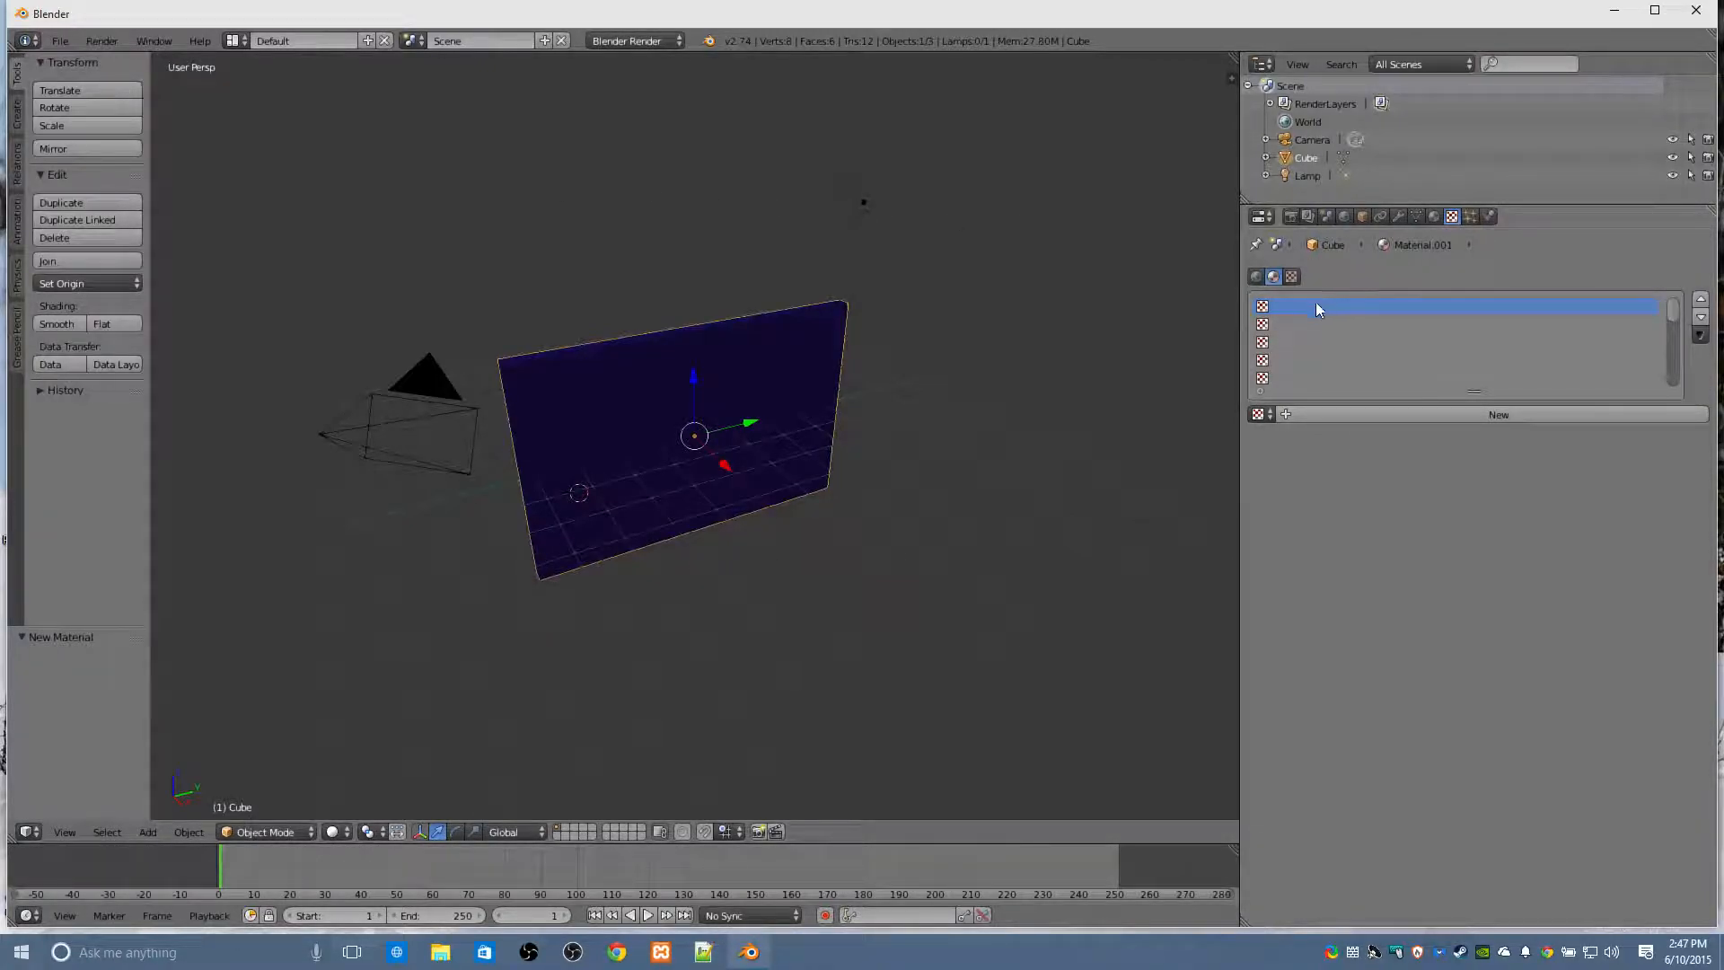
click(1339, 420)
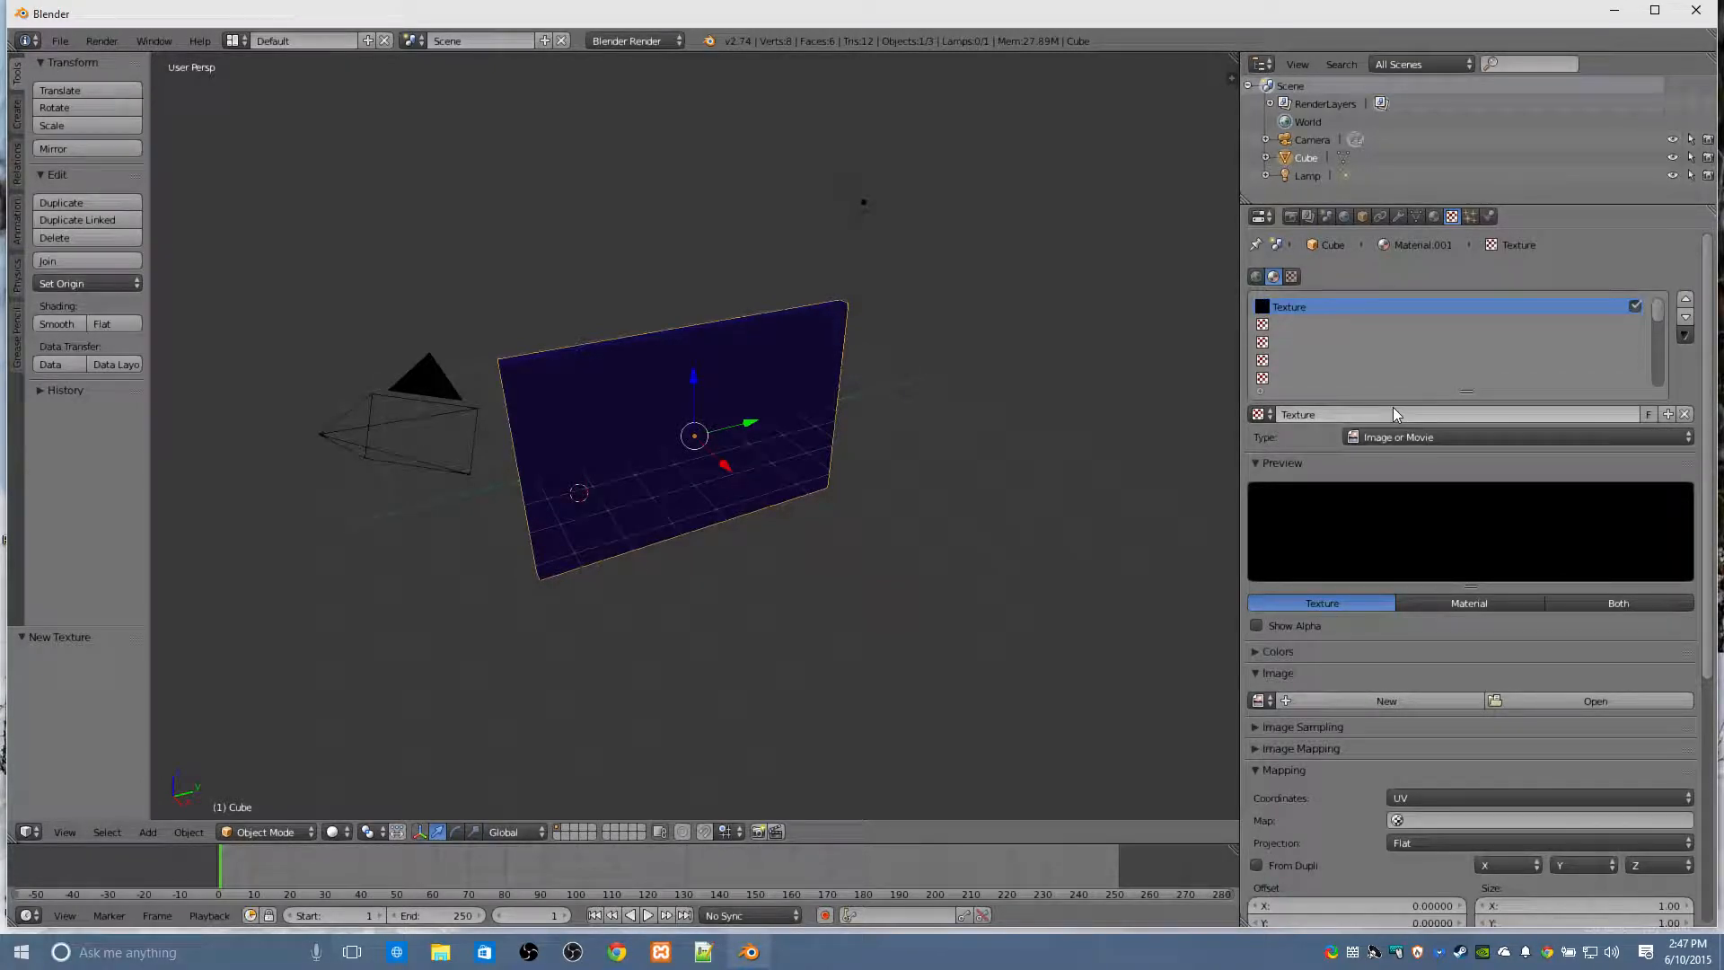
click(1393, 436)
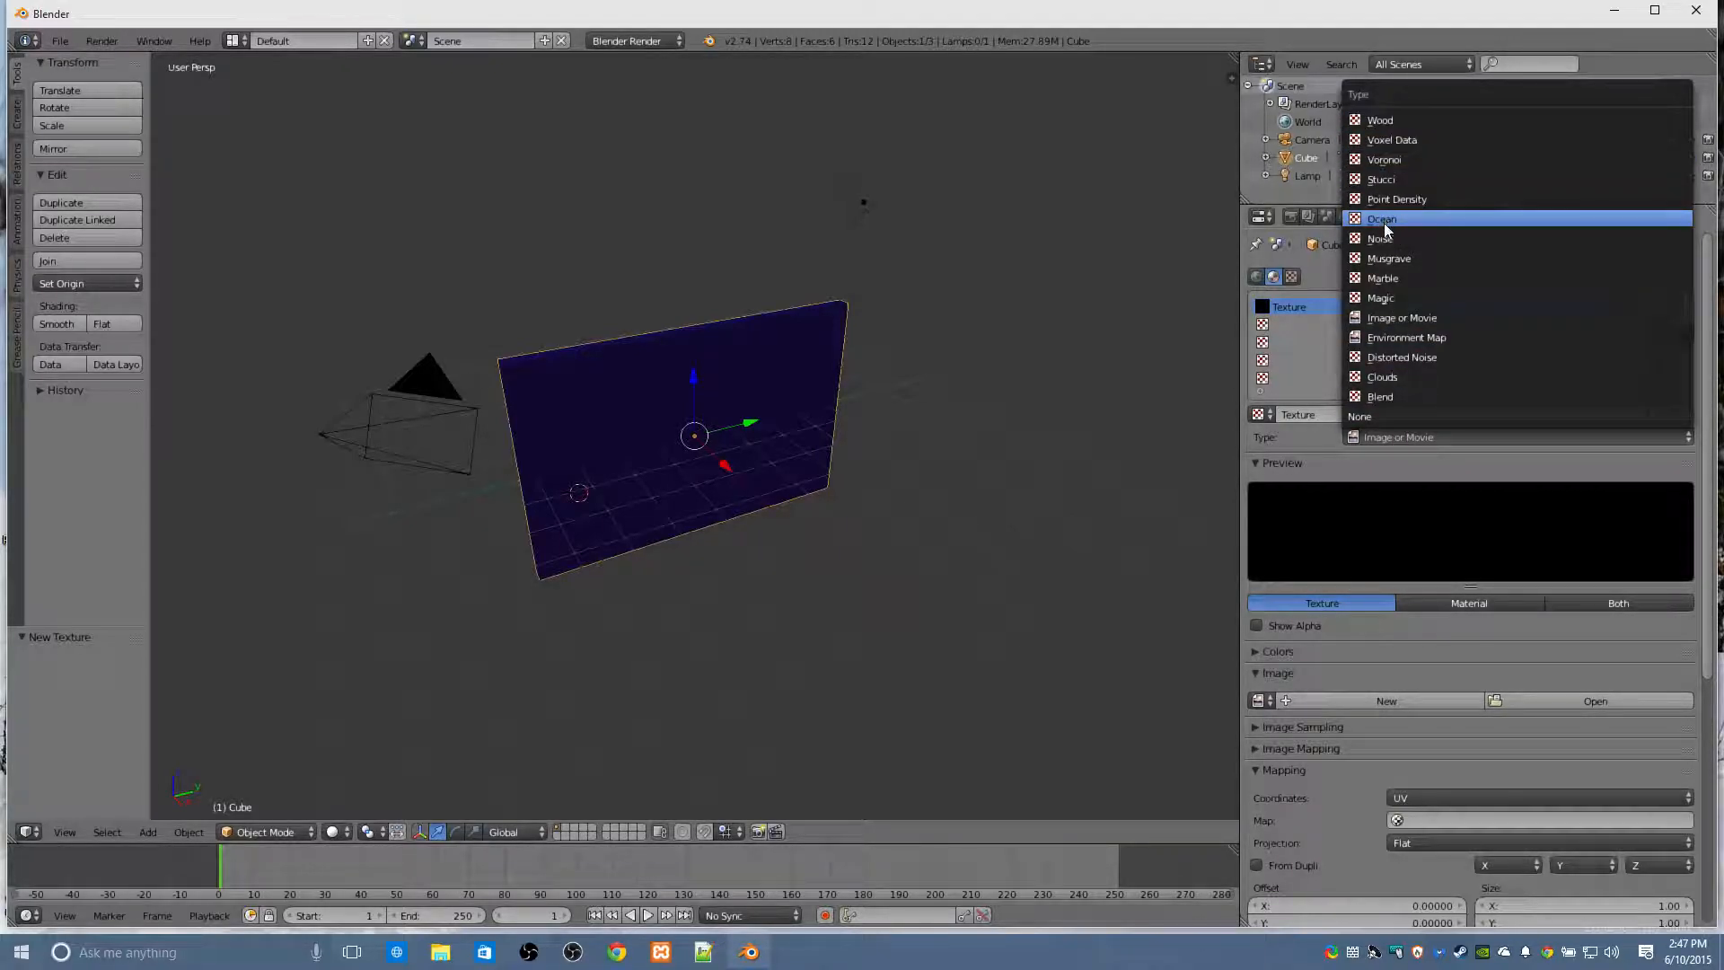
click(1390, 120)
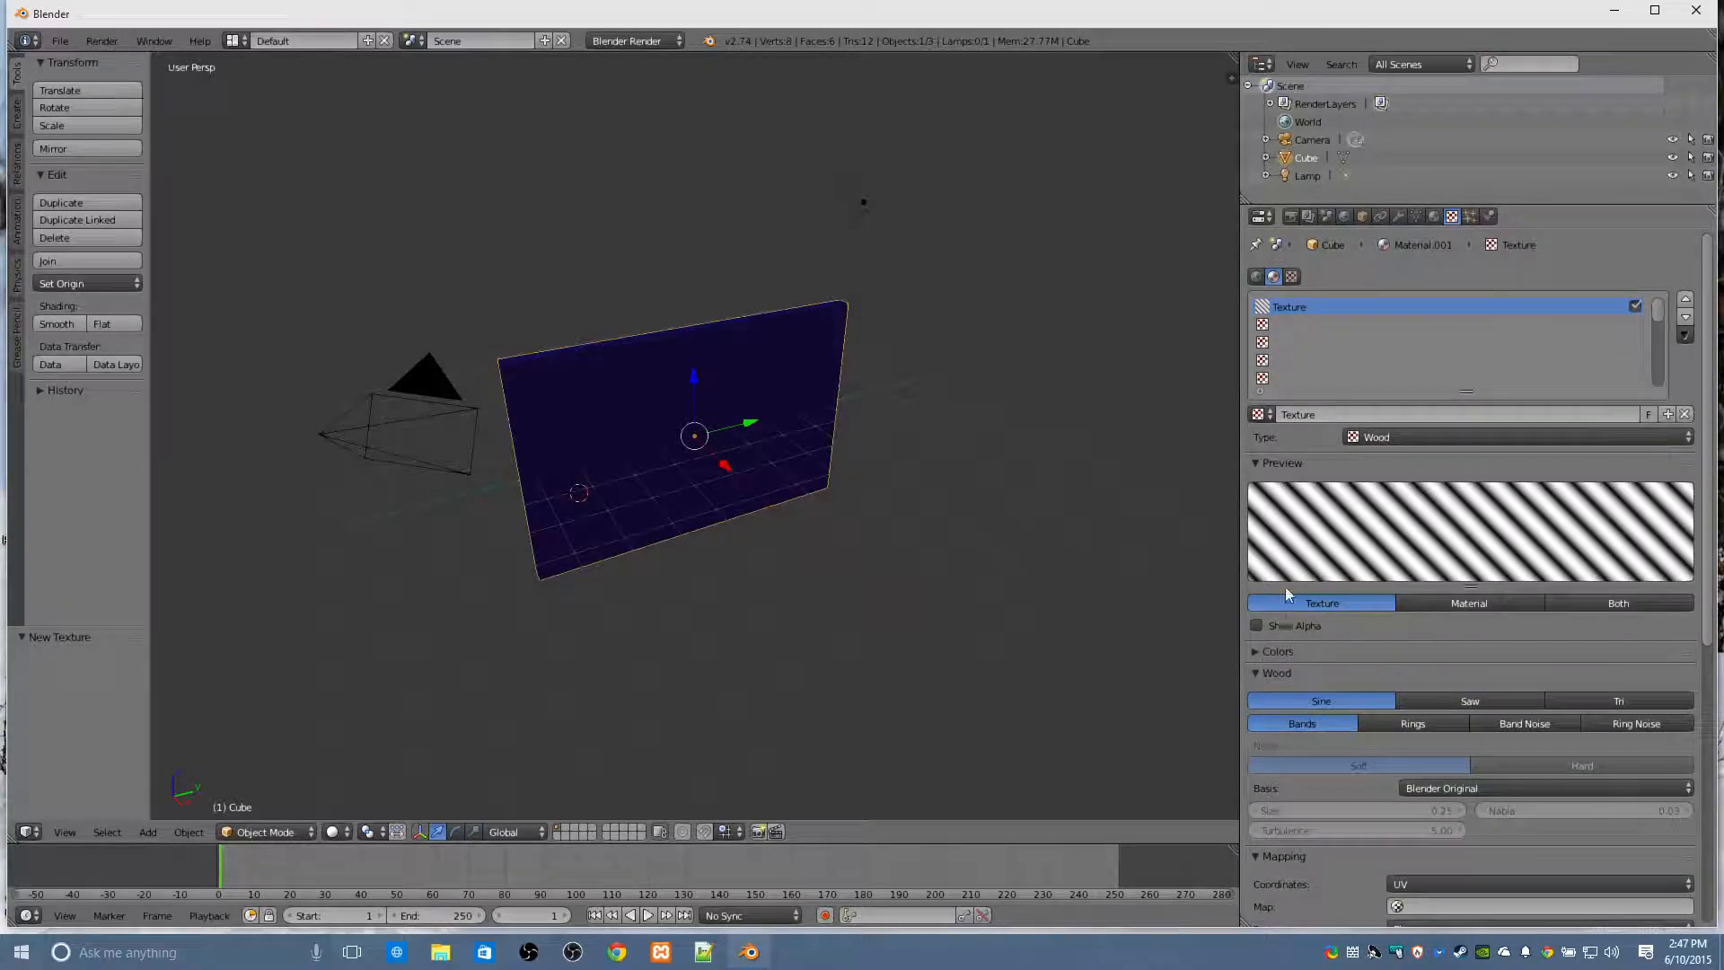
Render the scene and examine how the wood texture looks on the panel.
click(1291, 216)
click(1281, 298)
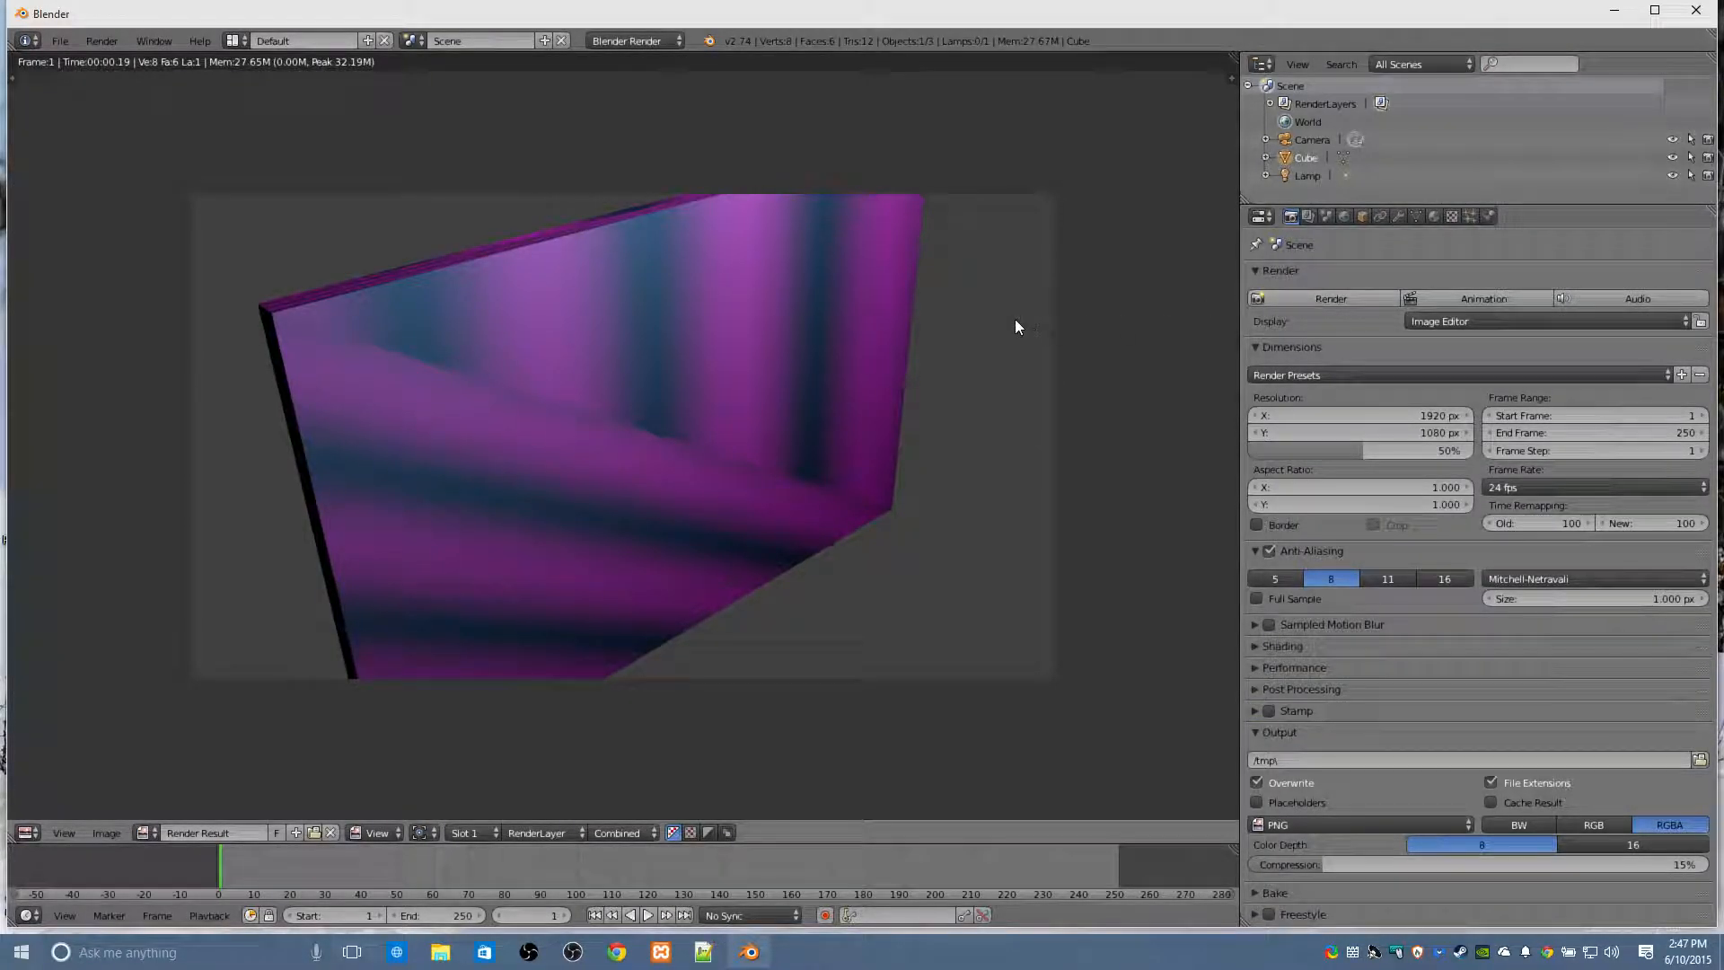
scroll(940, 305, up, 1)
scroll(939, 306, down, 3)
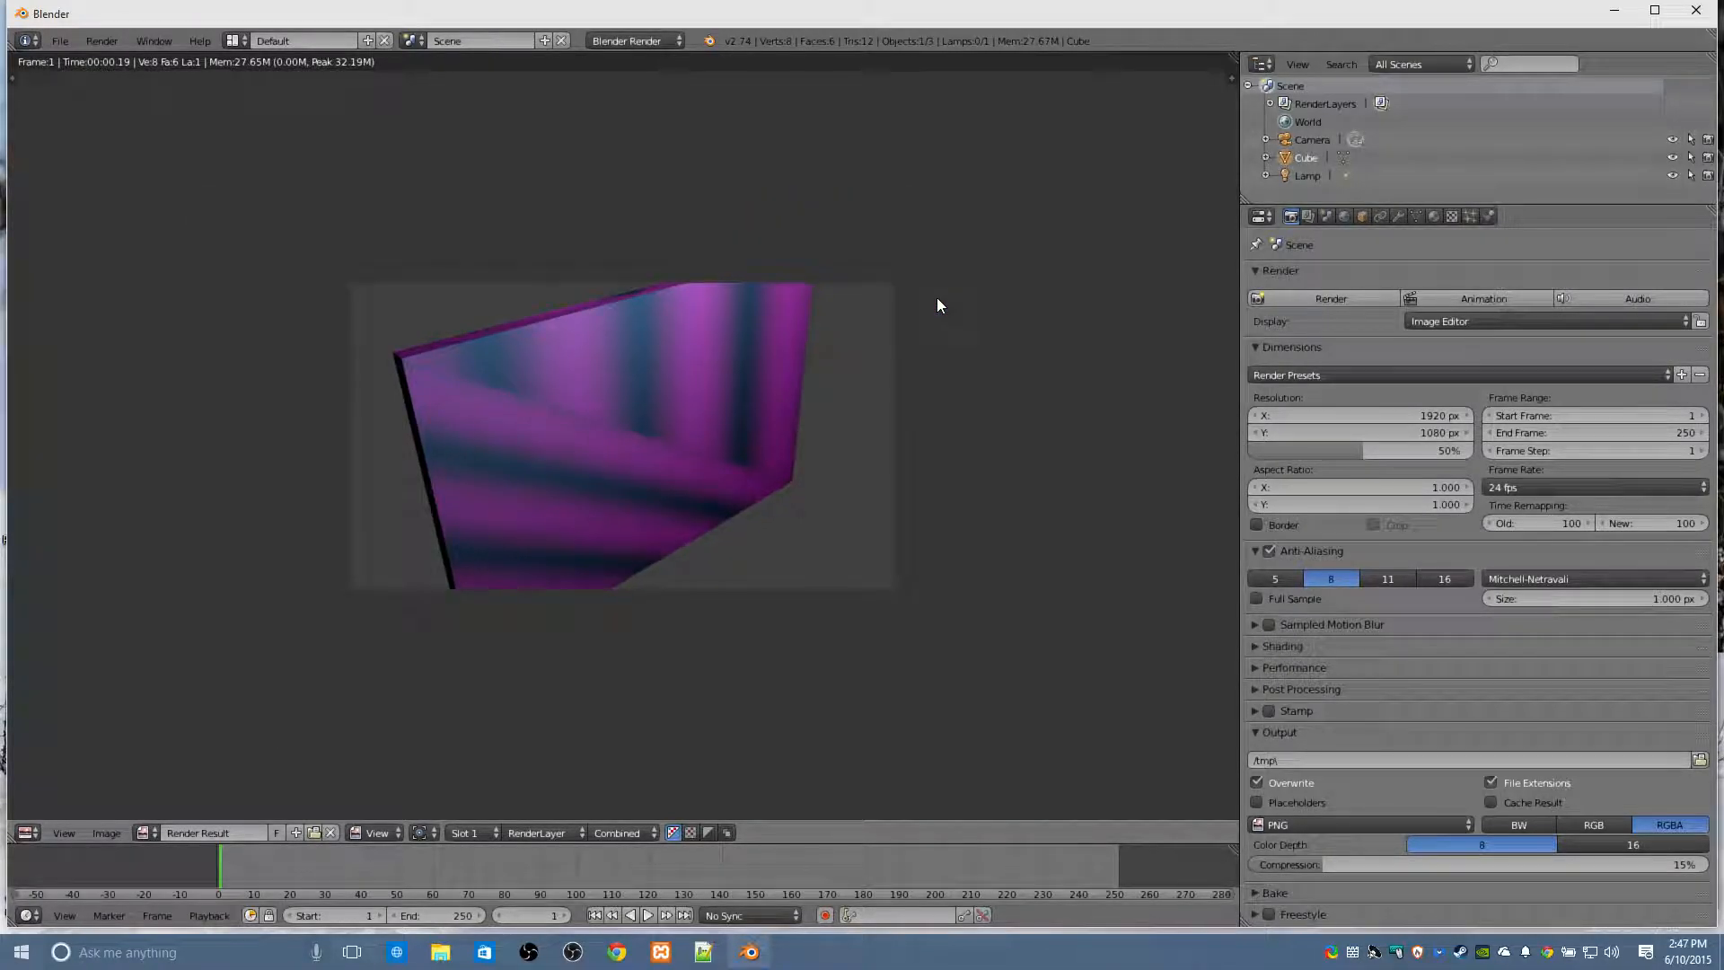
scroll(937, 306, up, 1)
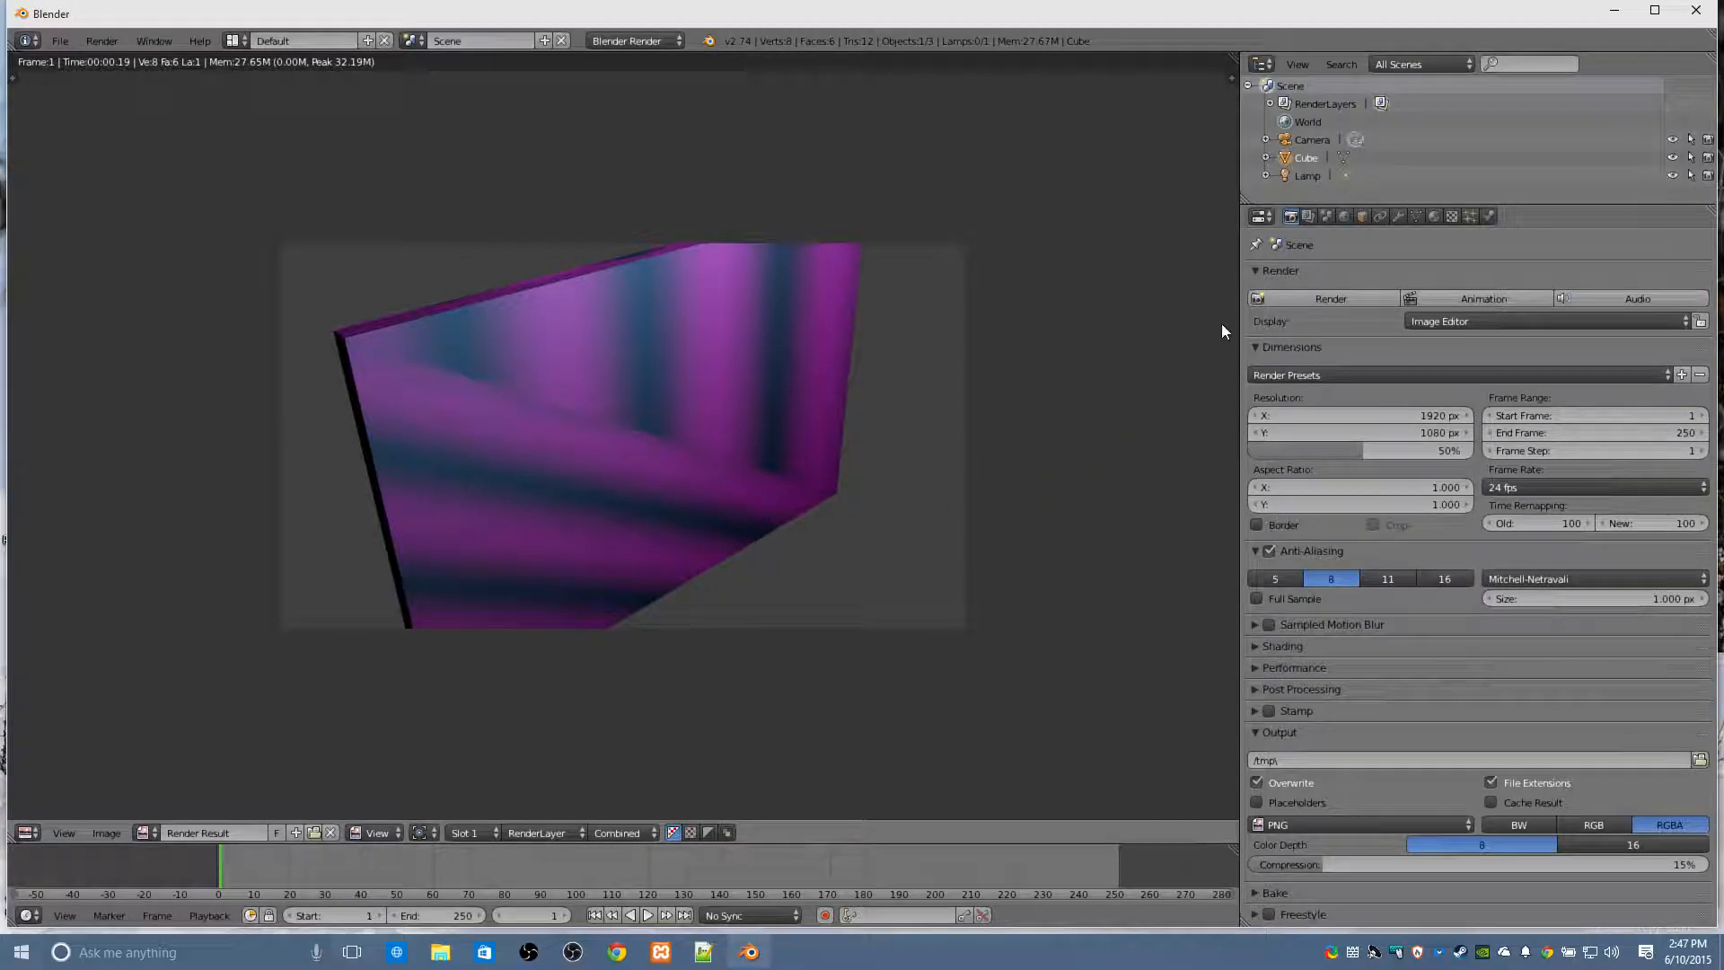
Change the panel's texture type to Clouds and render the scene again.
click(1451, 217)
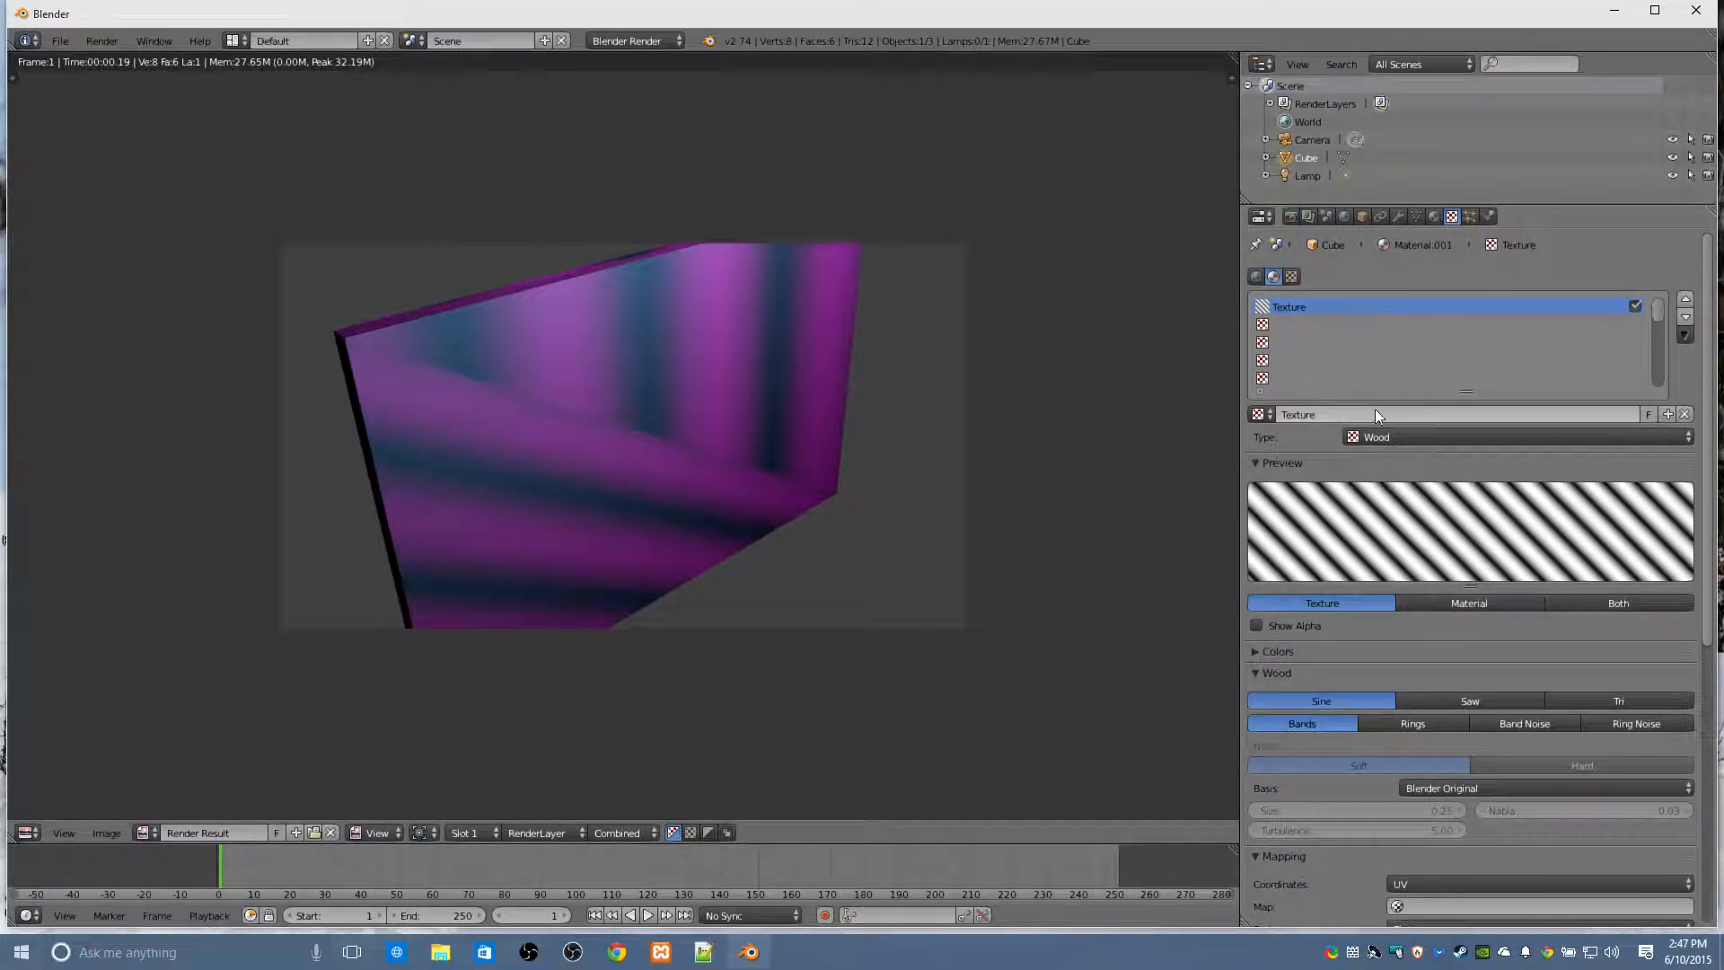
click(1391, 437)
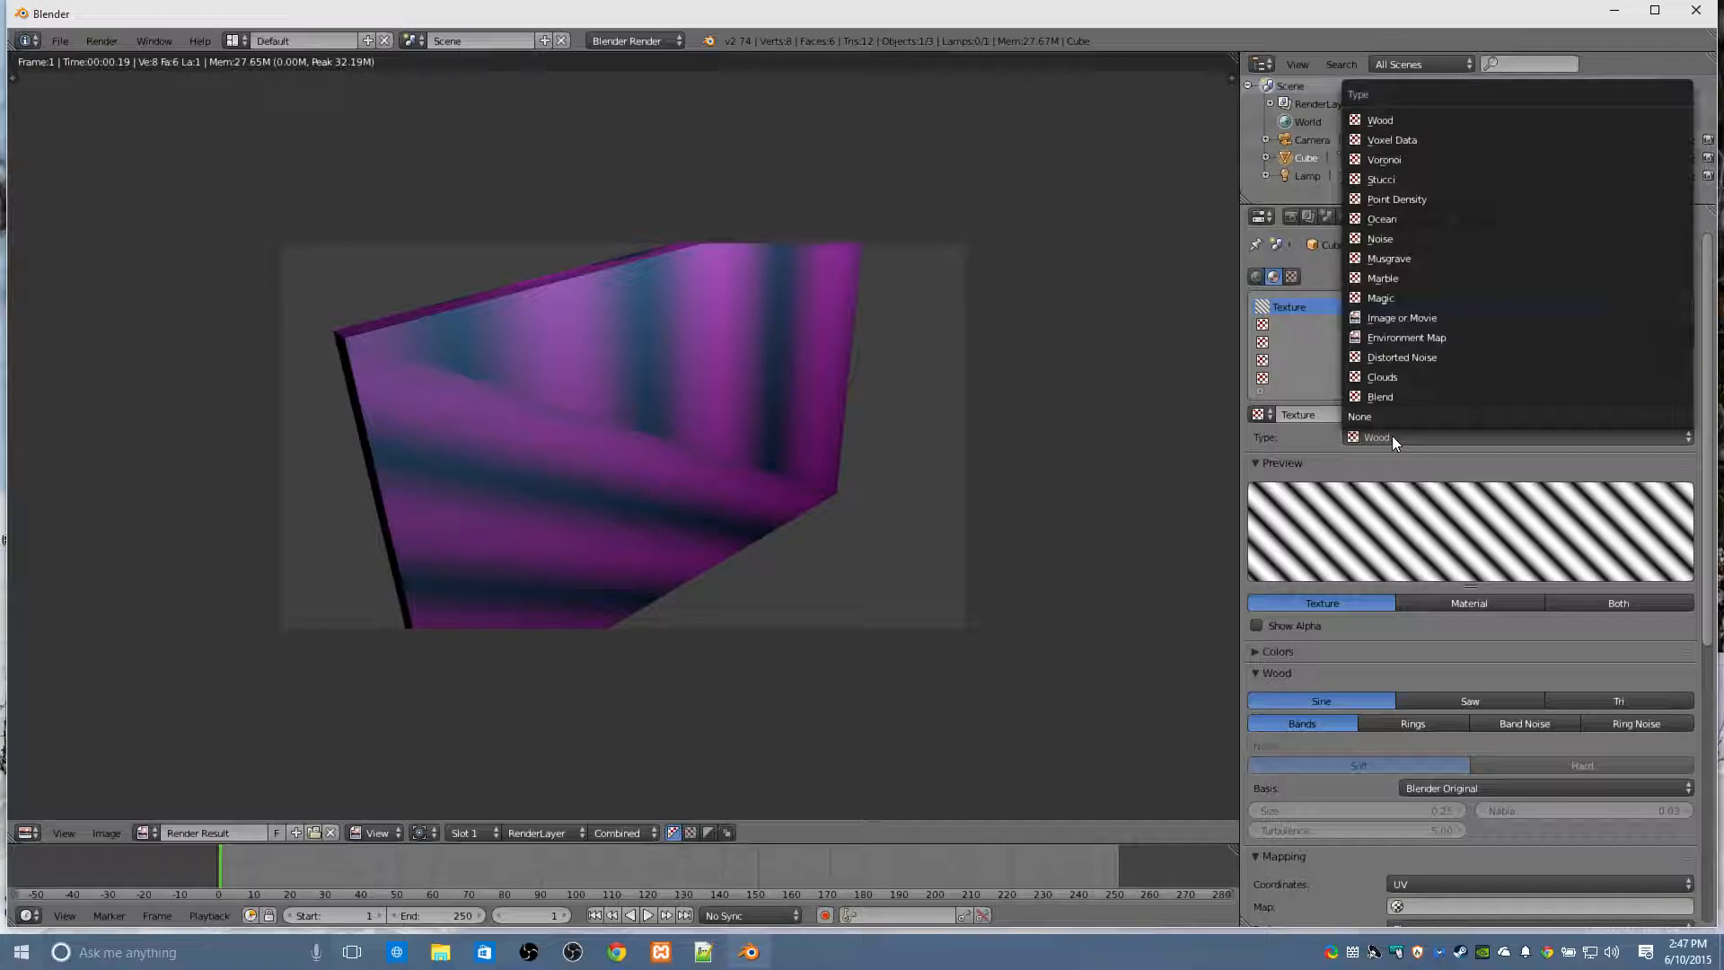
click(1392, 381)
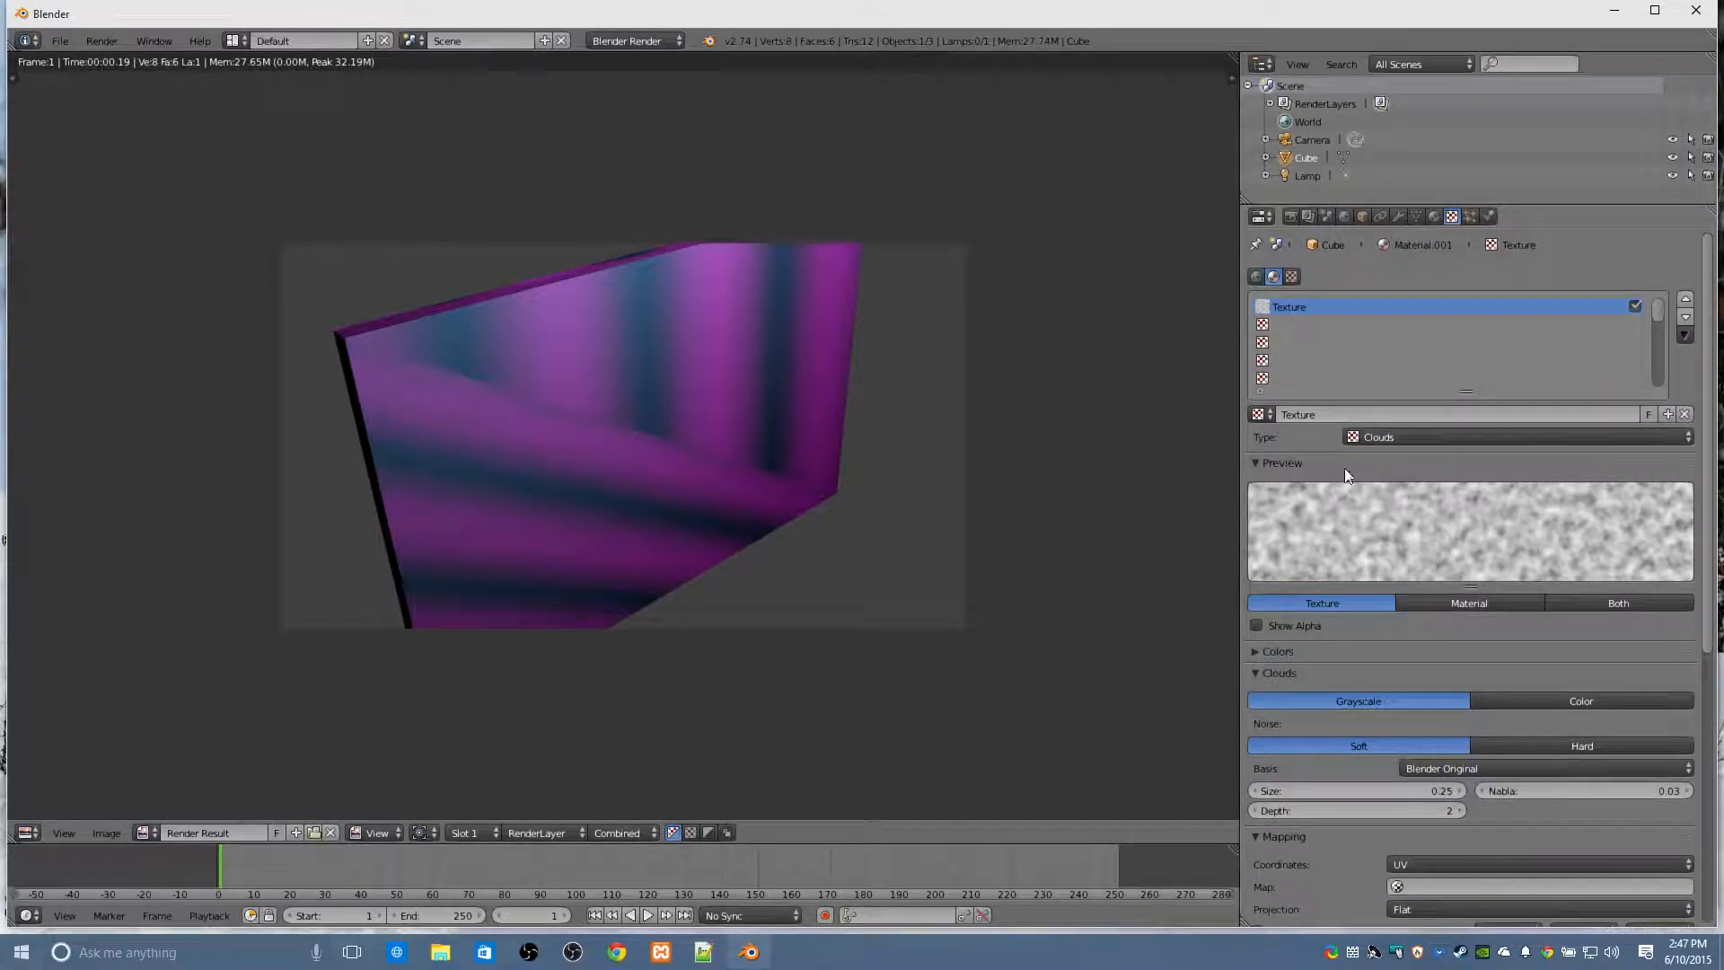
click(1290, 216)
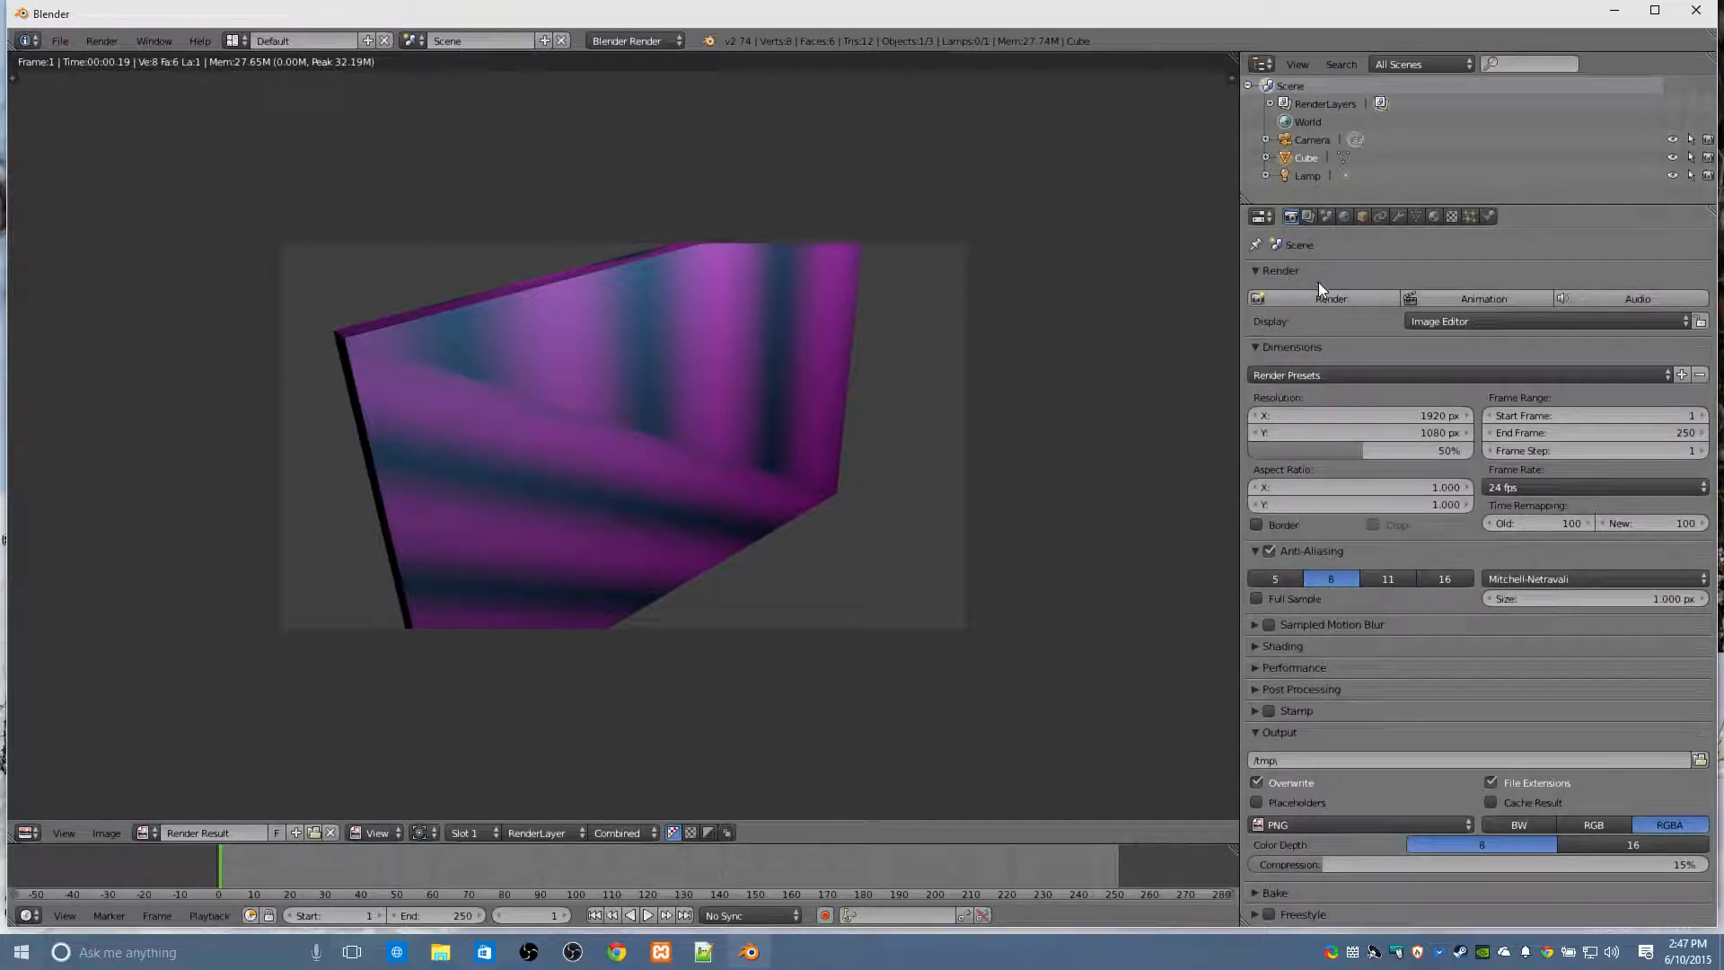
click(1327, 294)
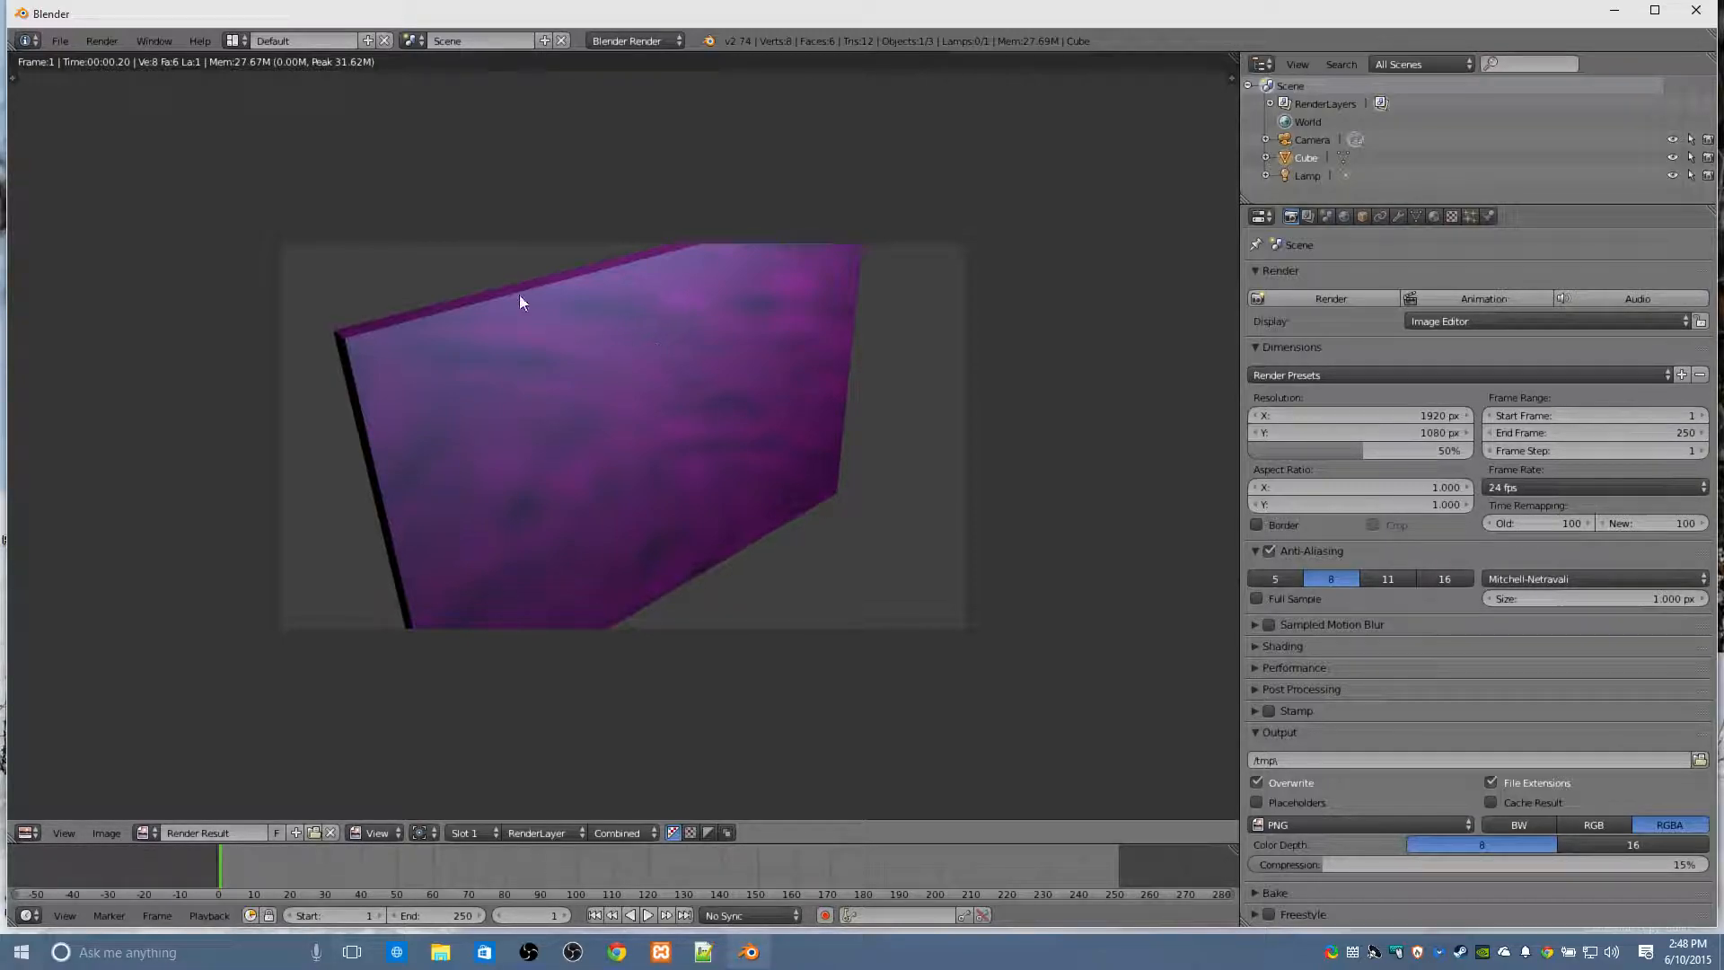
Switch the texture preview to Material, and finally to Both so the texture and material show side by side.
click(1442, 217)
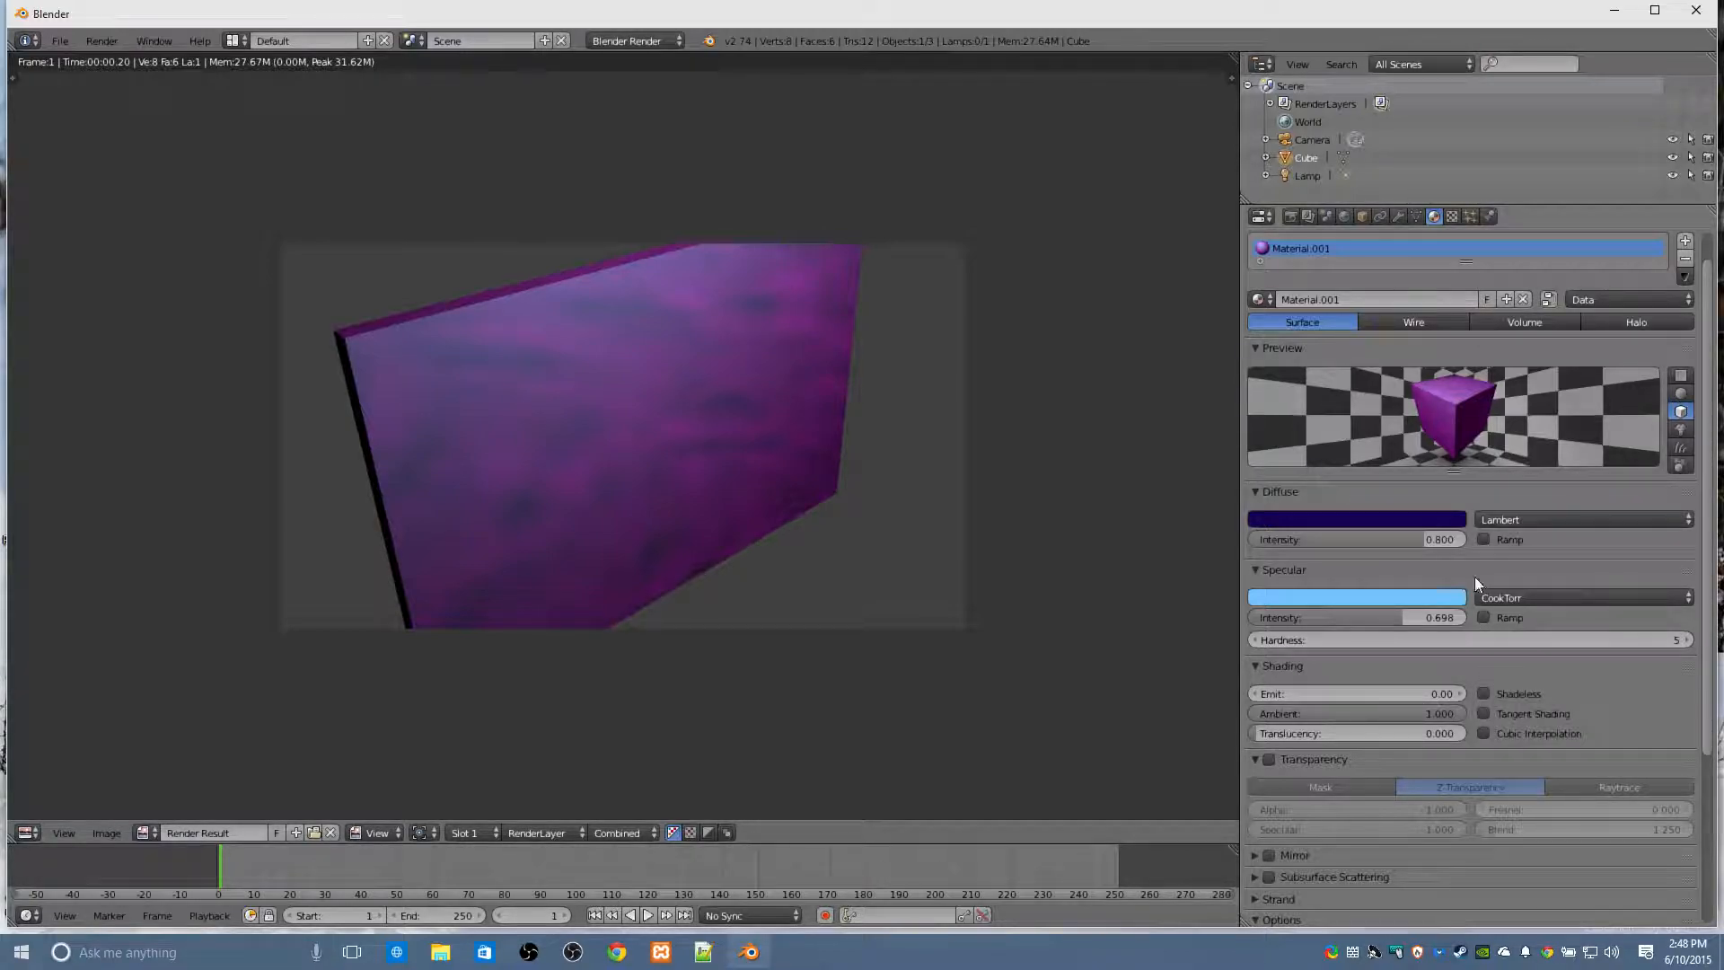
click(1452, 217)
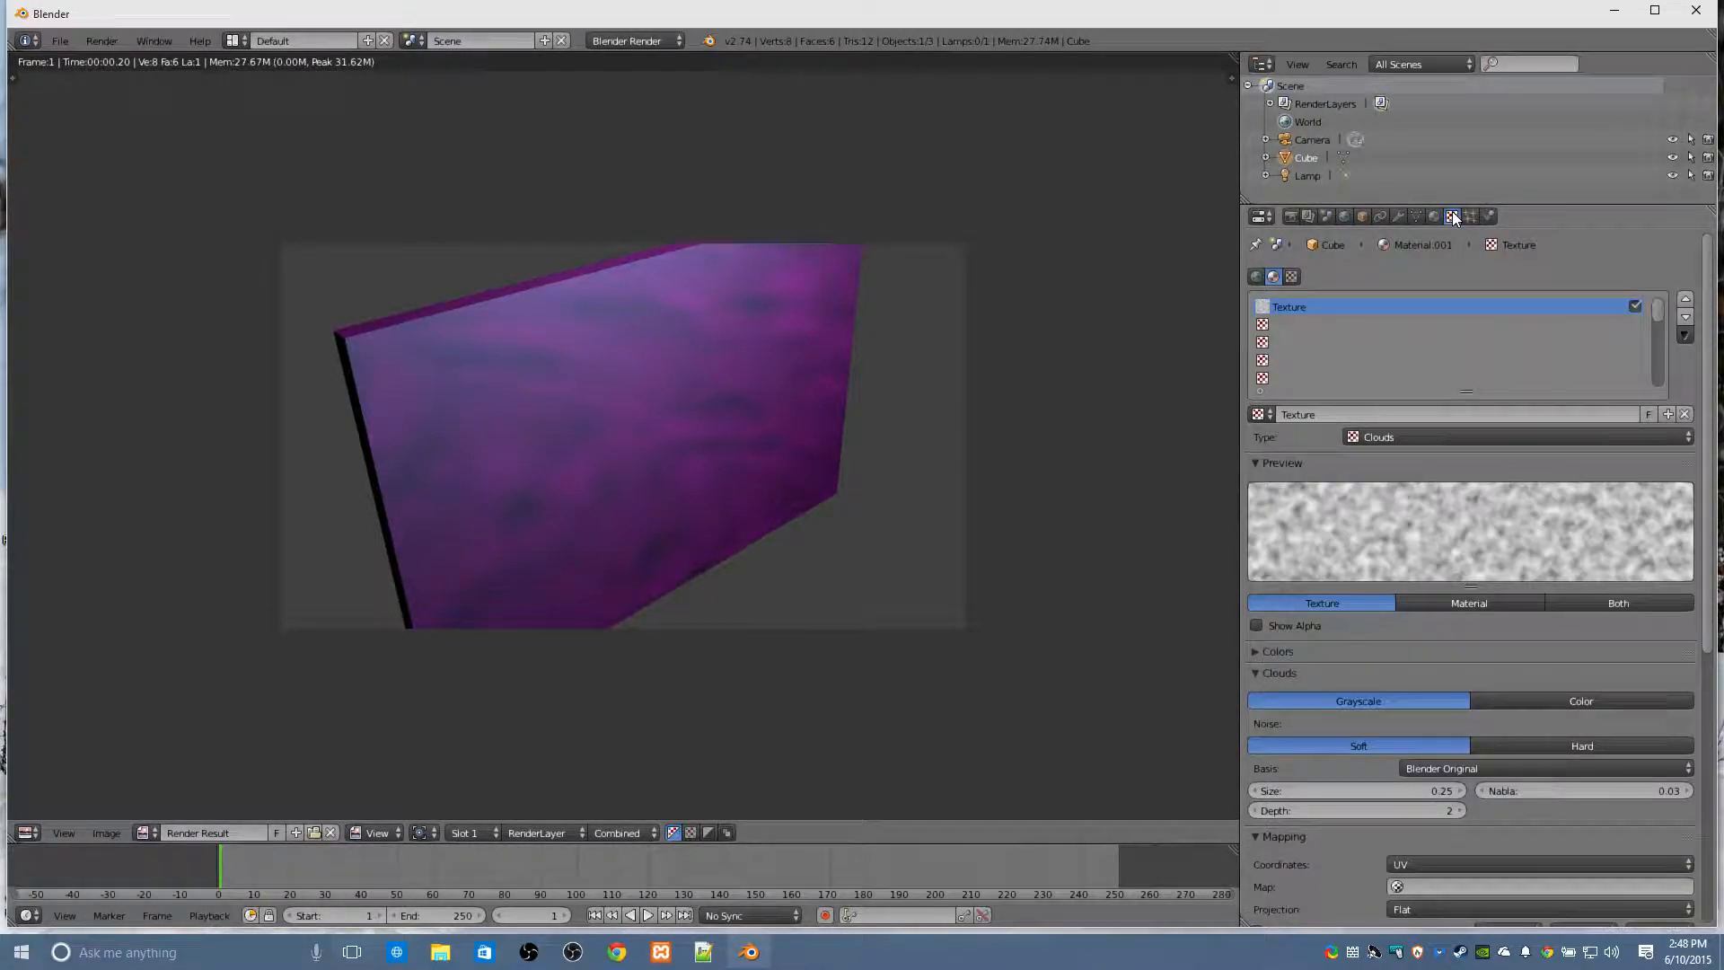
click(1469, 607)
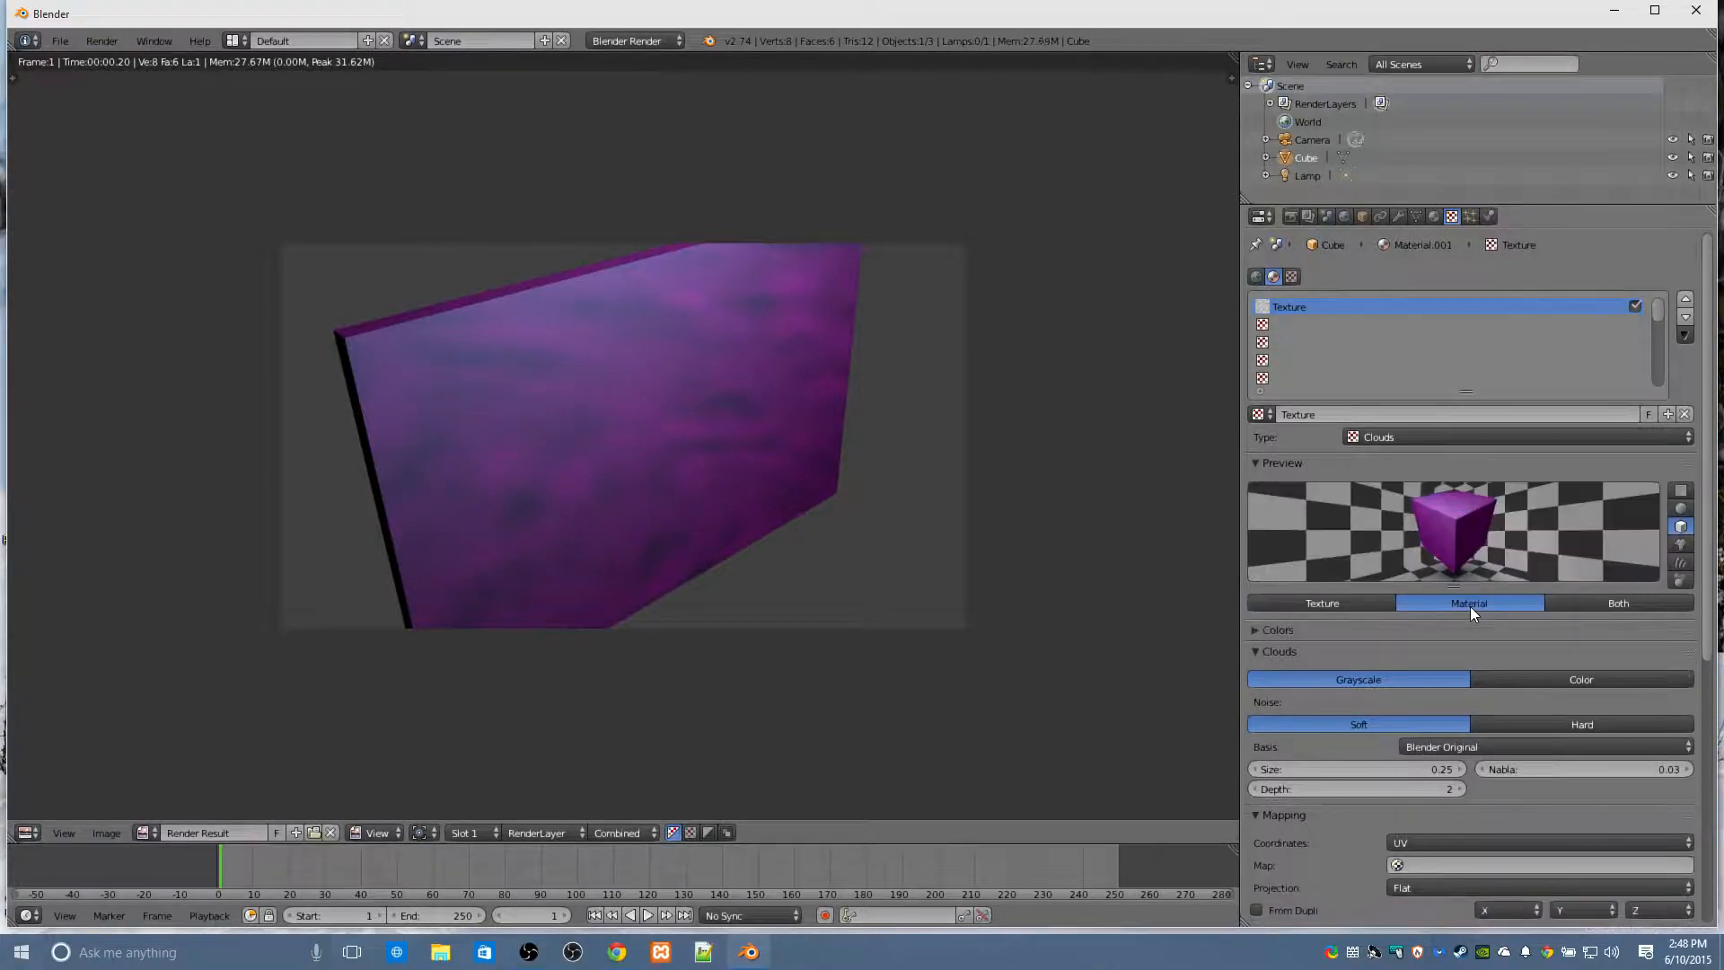
click(1586, 604)
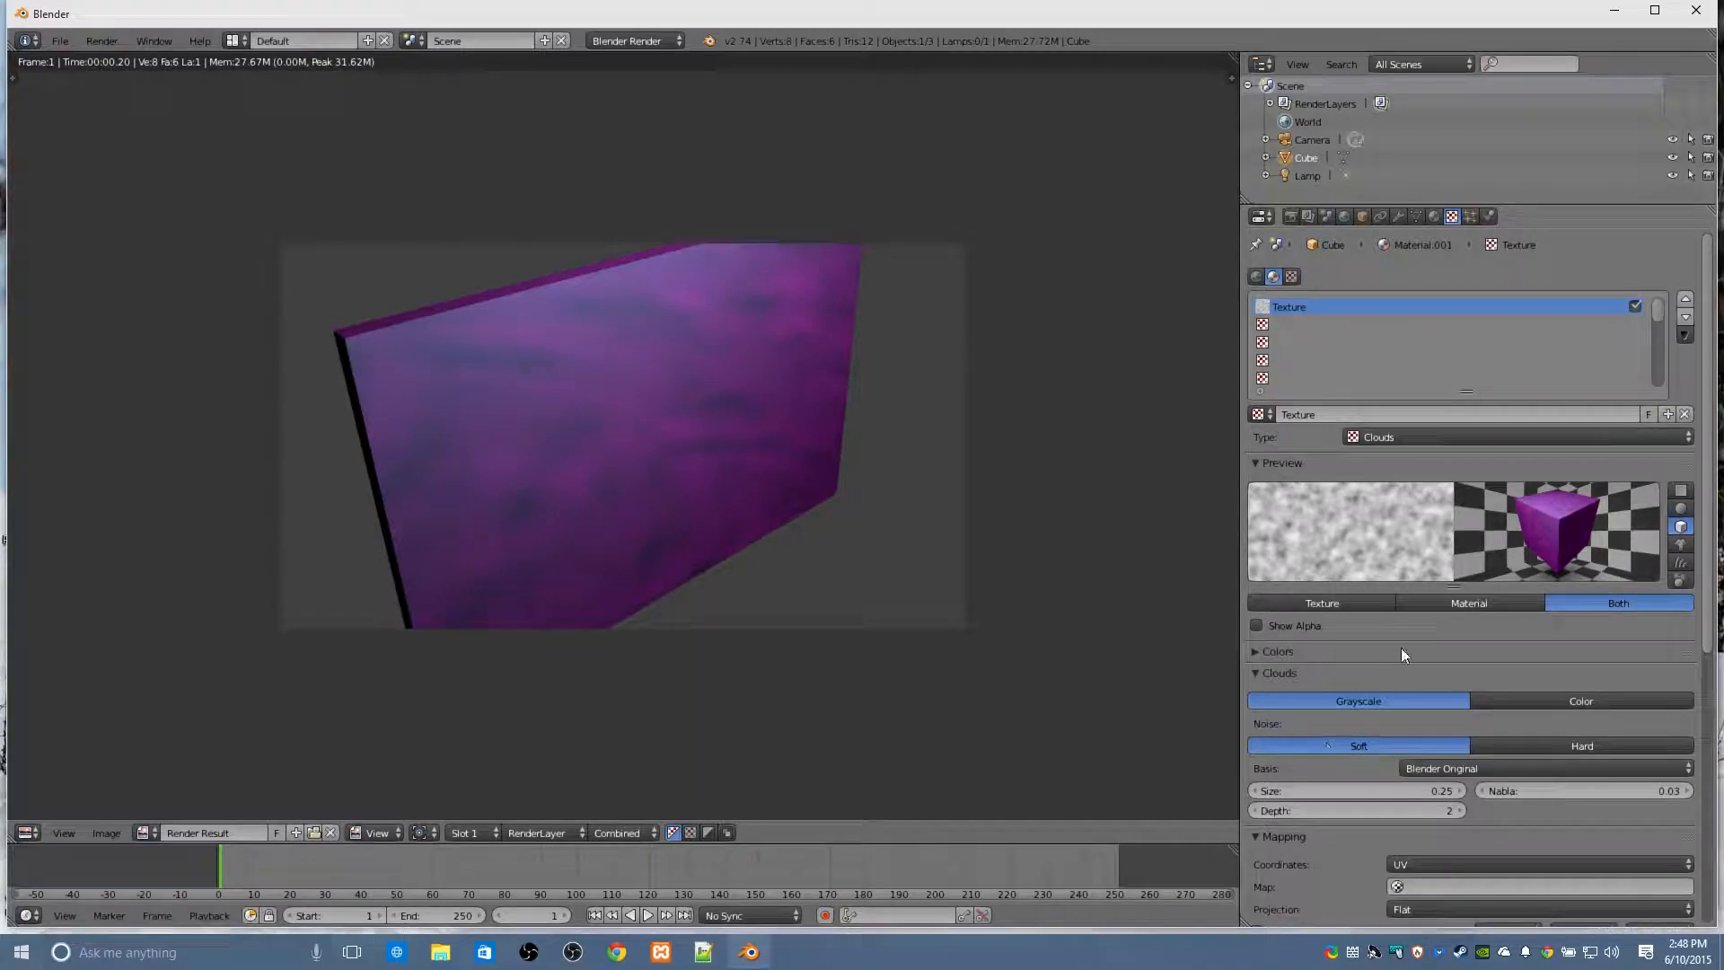
Try Hard noise on the clouds texture and return it to Soft.
scroll(1396, 662, down, 3)
scroll(1404, 655, down, 1)
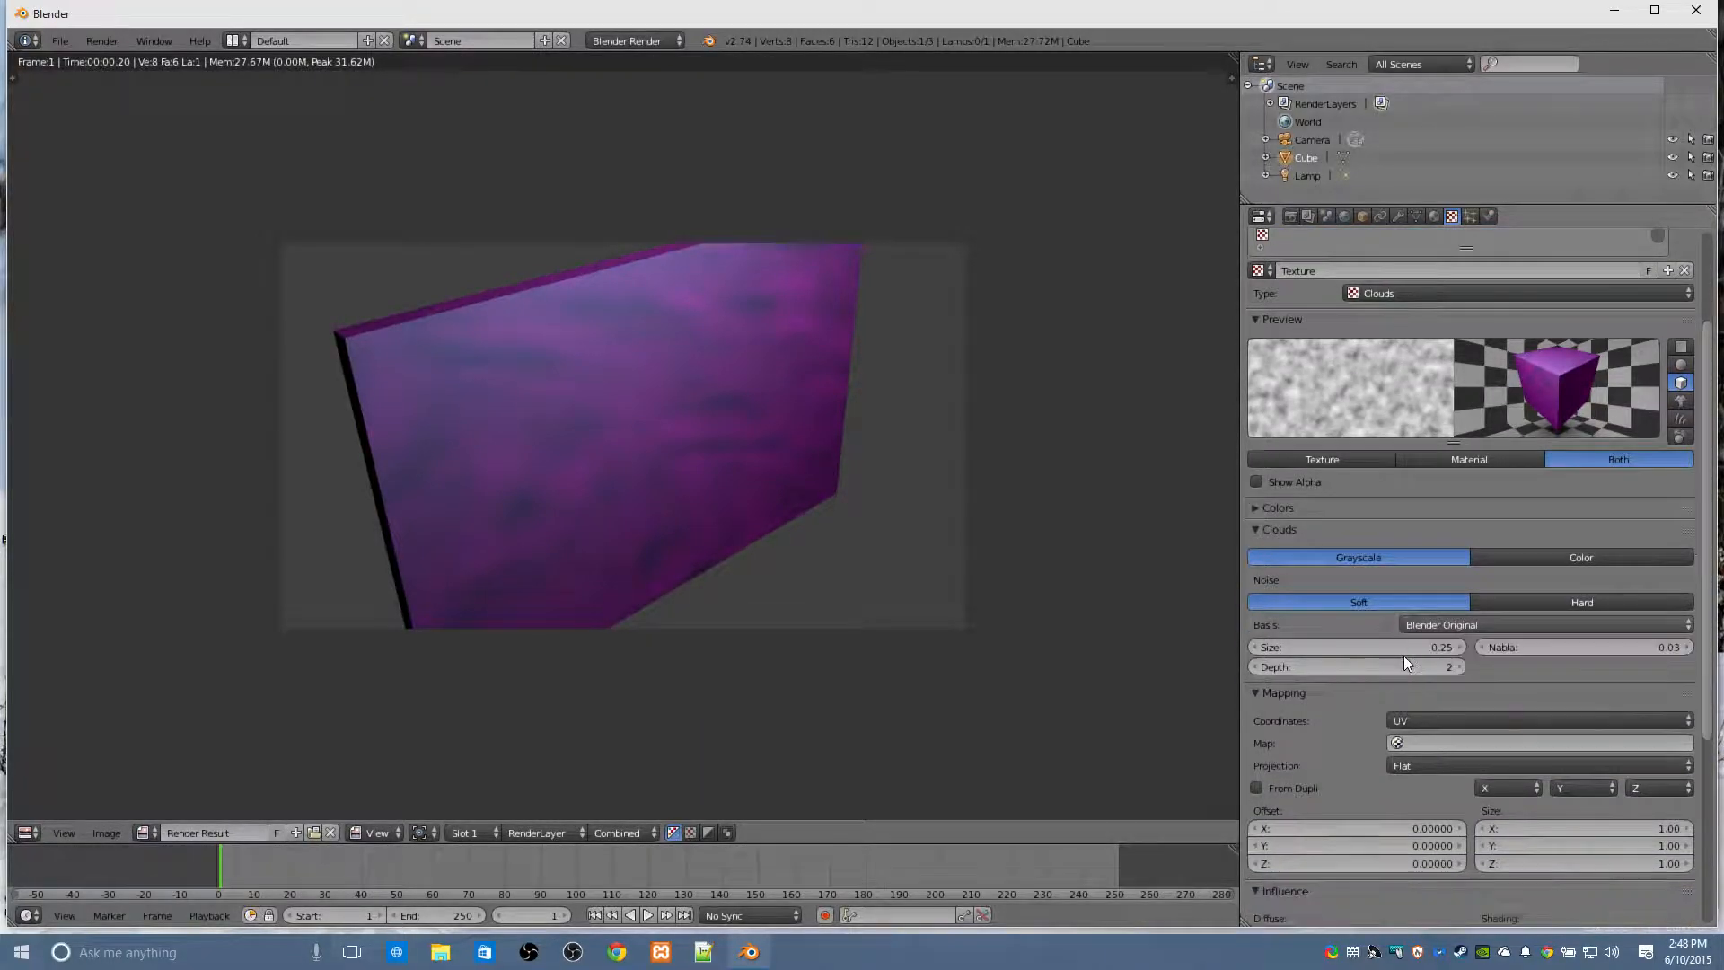
scroll(1383, 601, down, 1)
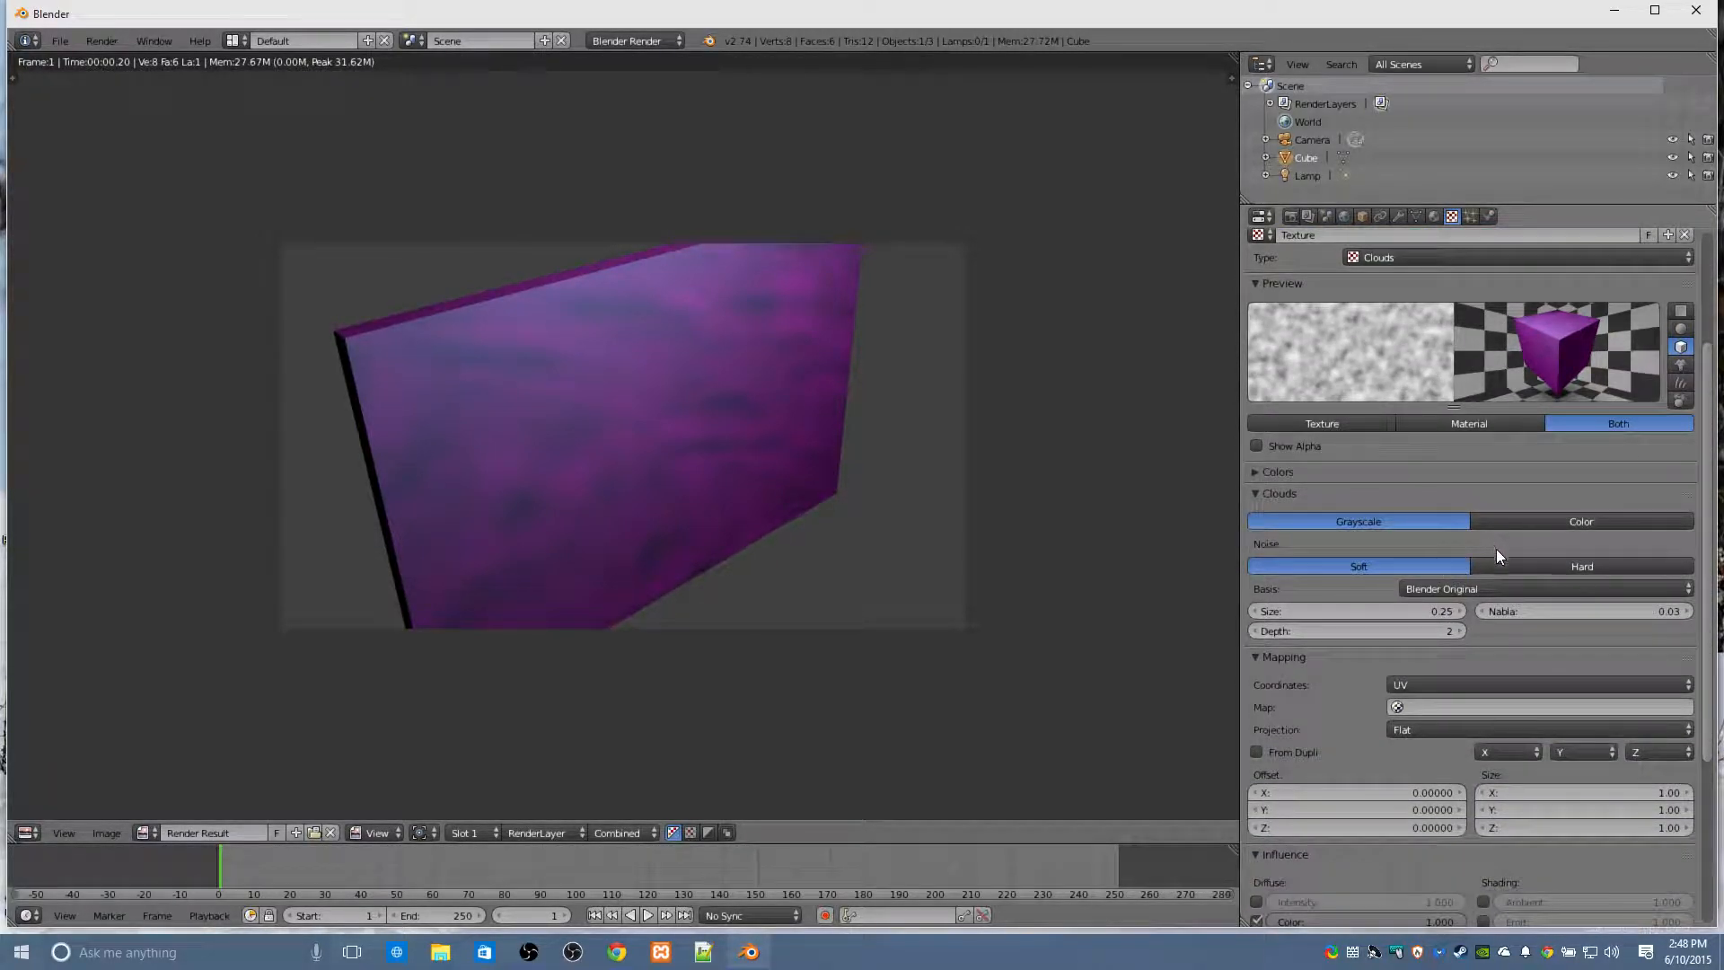
click(1500, 562)
click(1410, 566)
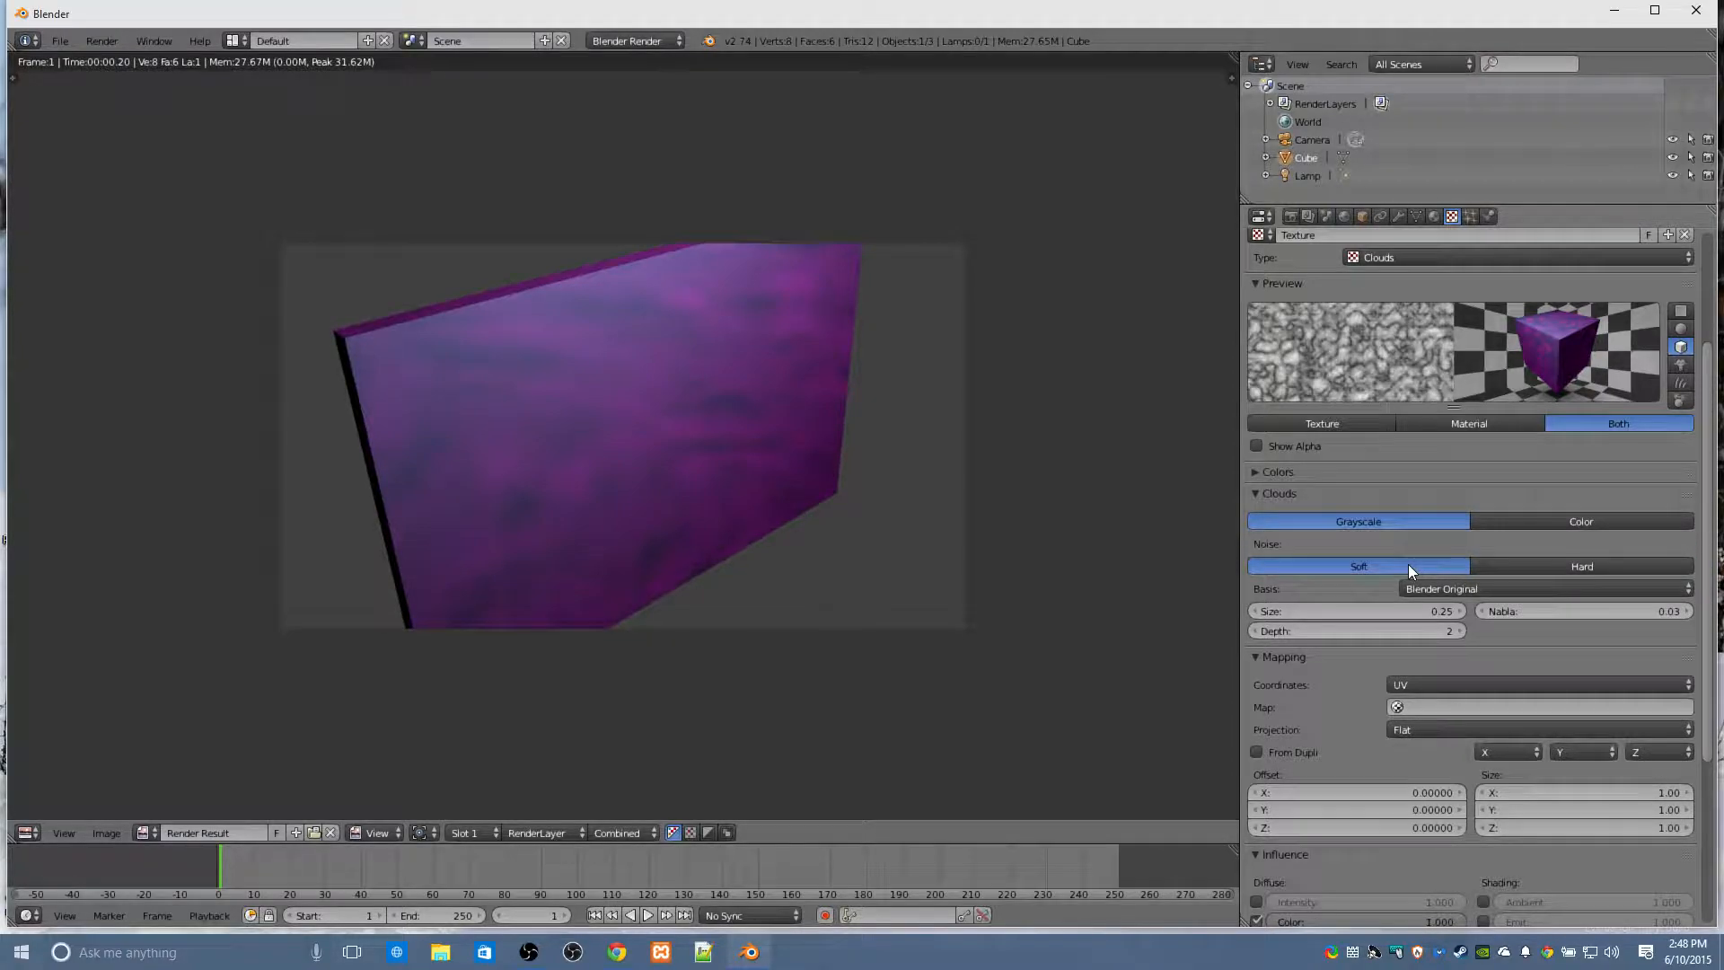
Set the blend type in the clouds texture's influence settings to Color.
scroll(1347, 664, down, 1)
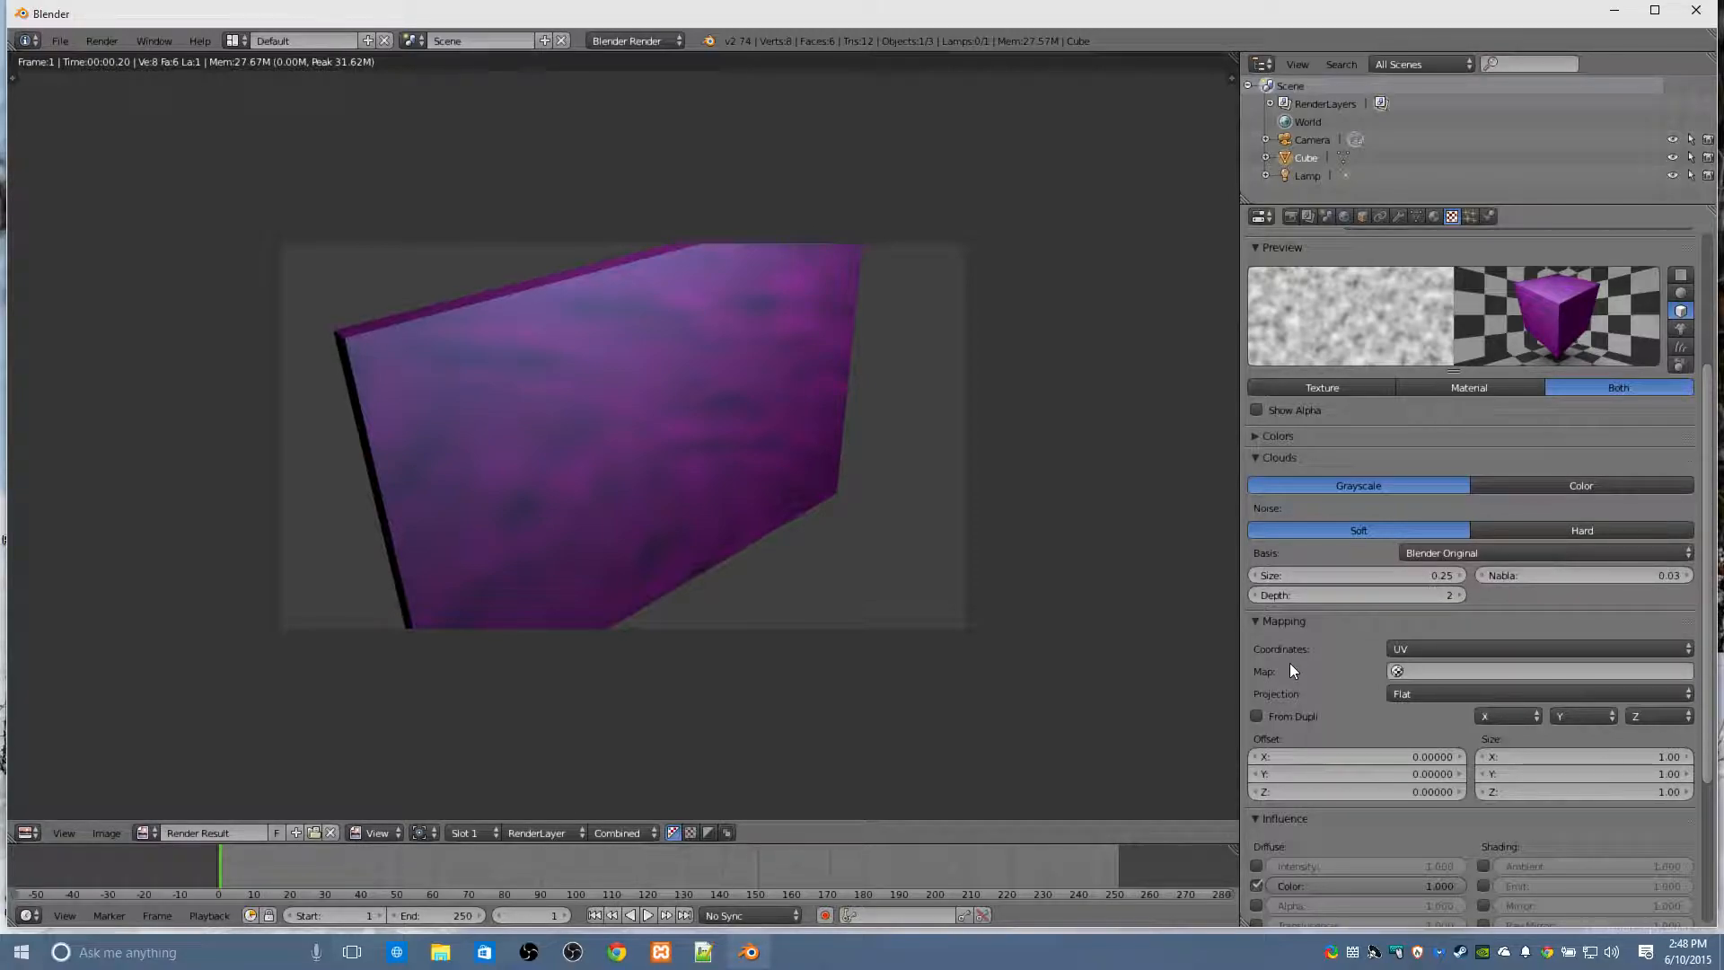
scroll(1290, 670, down, 1)
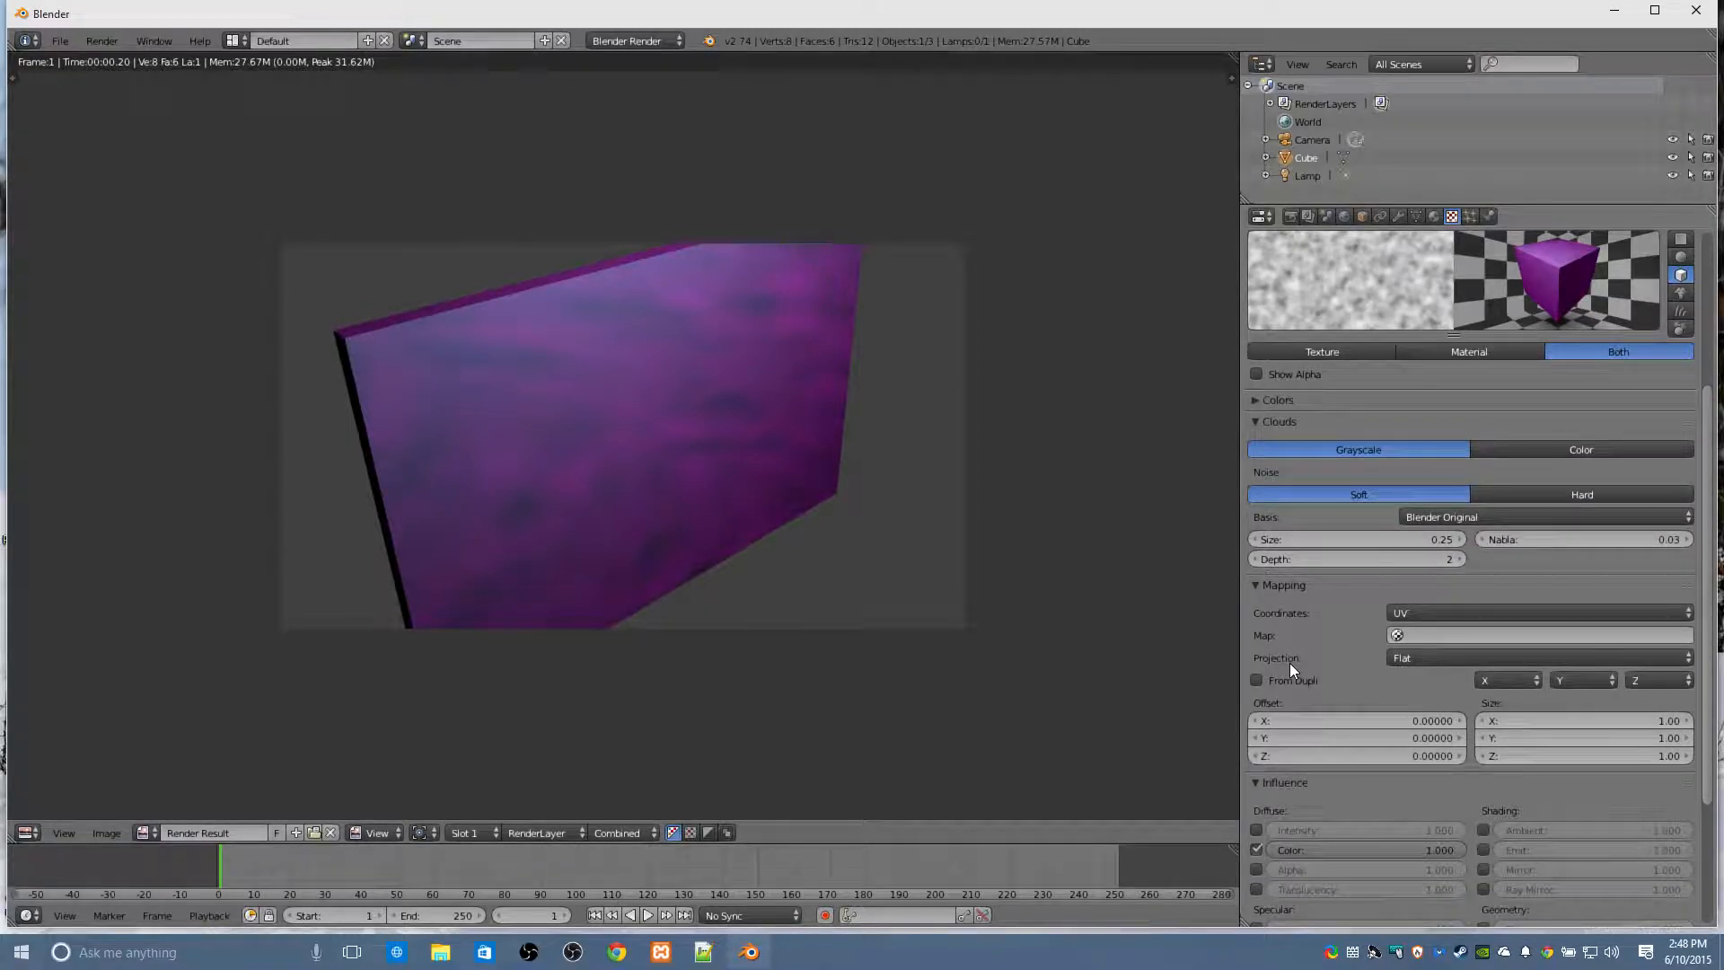
scroll(1290, 663, down, 1)
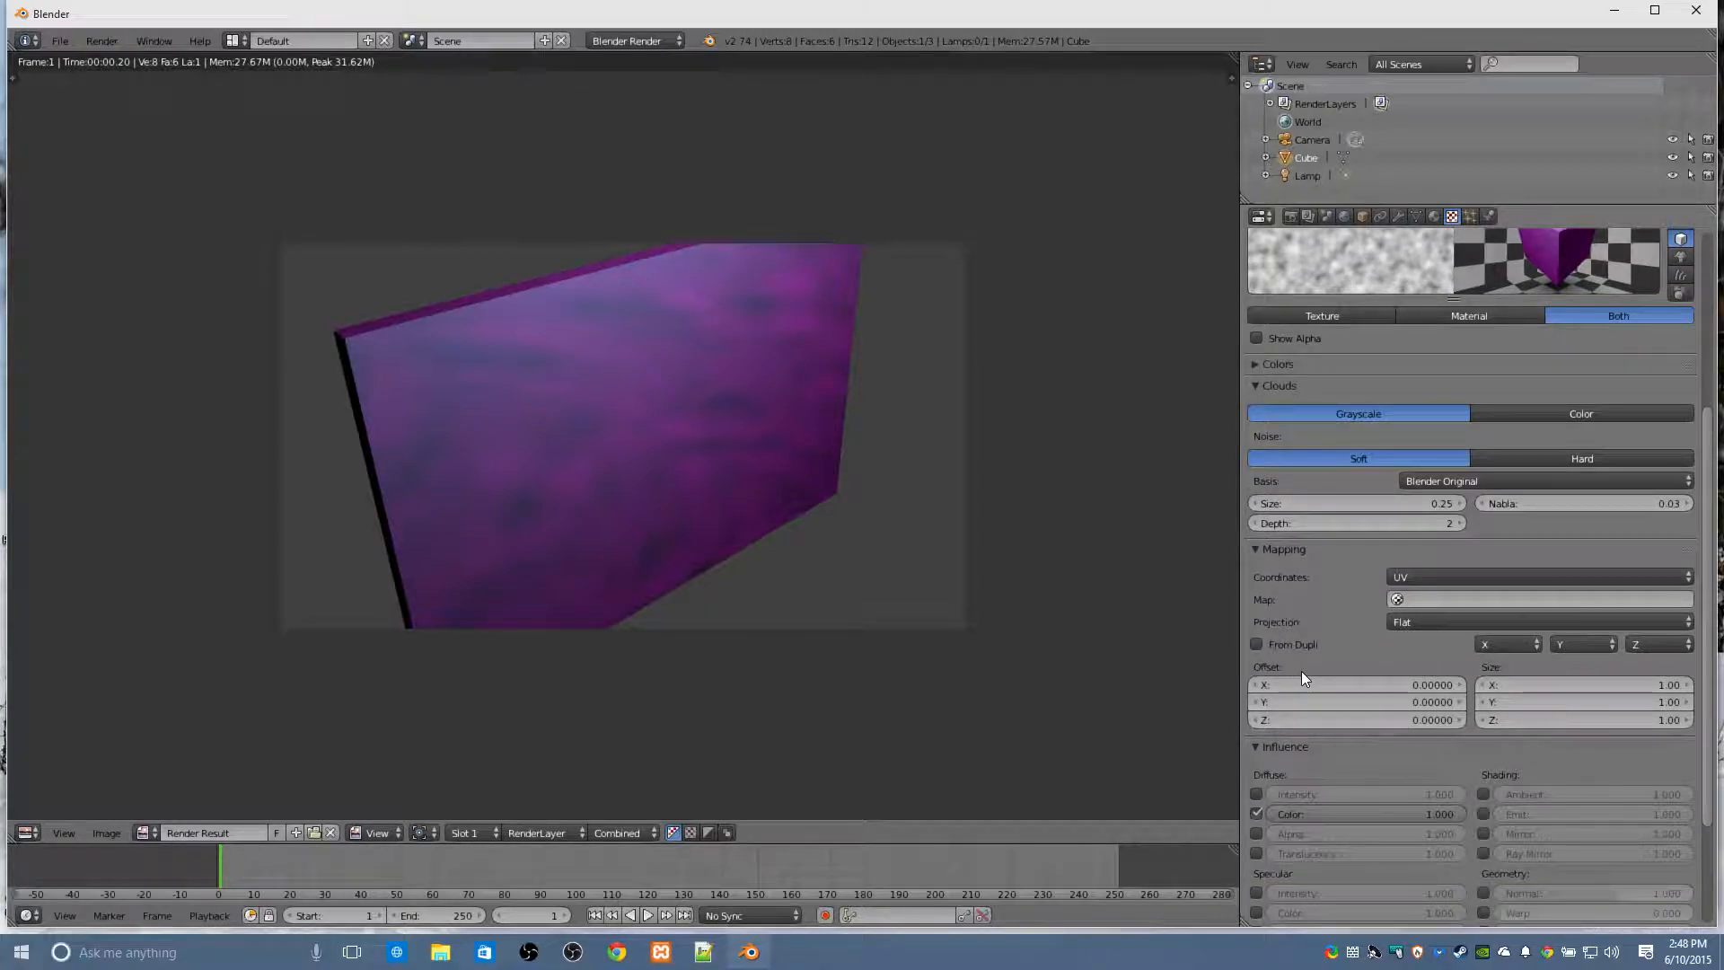
click(1434, 599)
click(1327, 603)
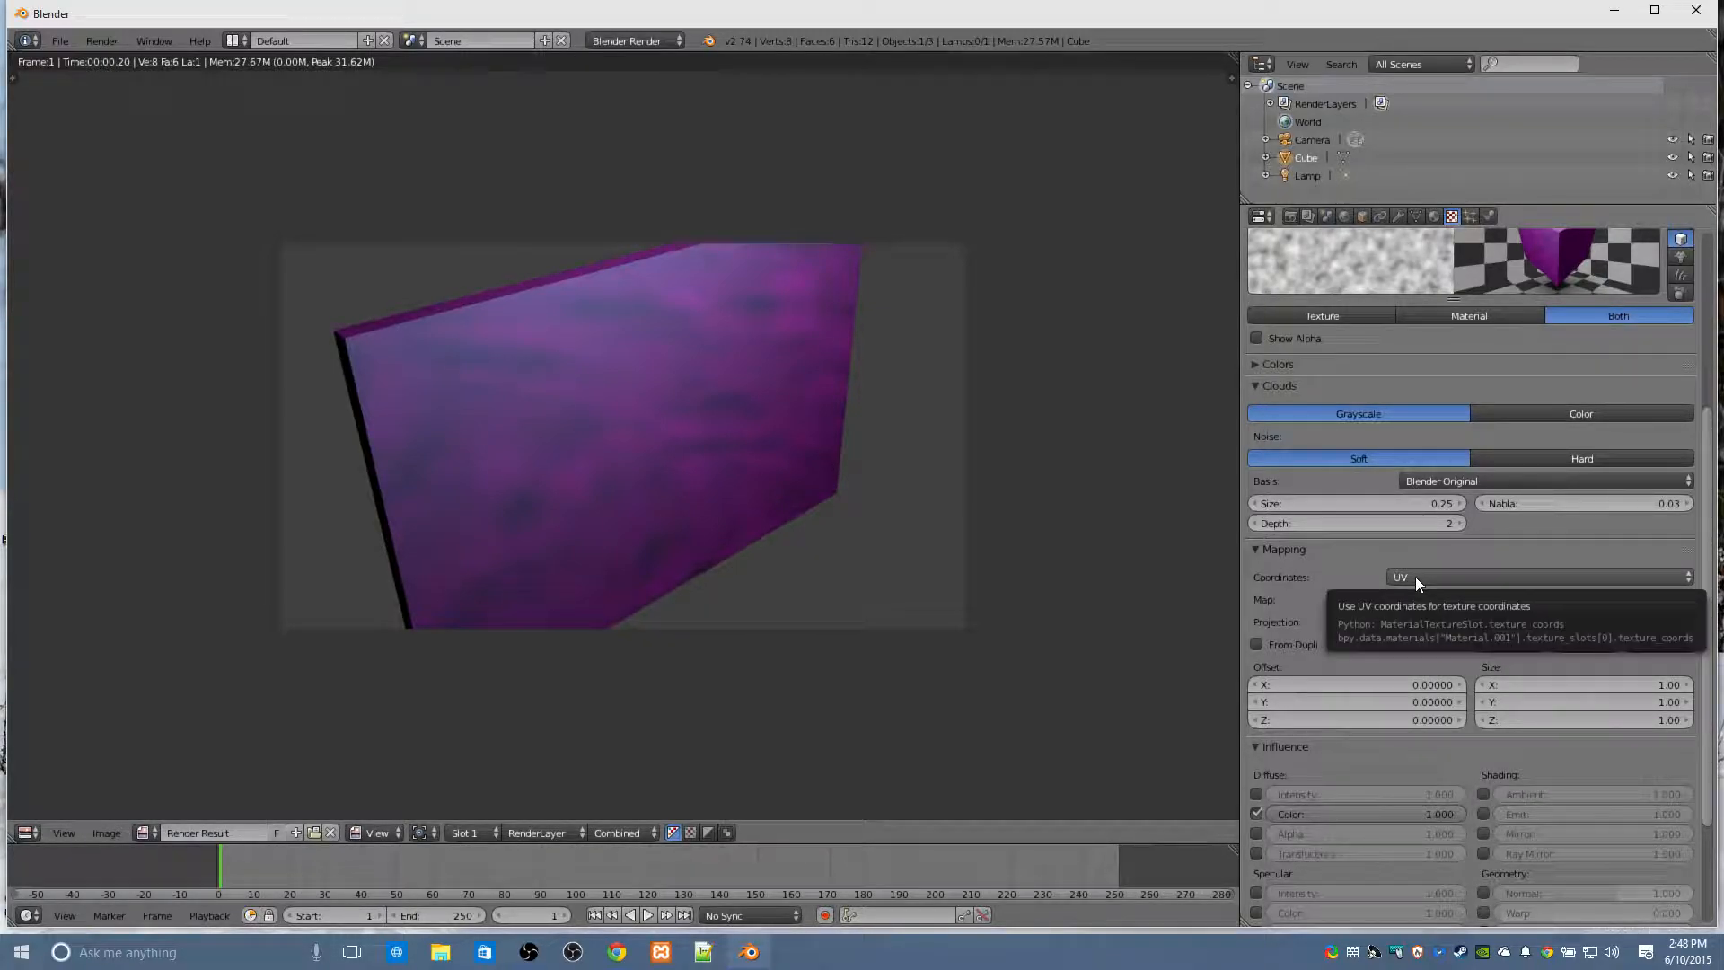
scroll(1261, 646, down, 4)
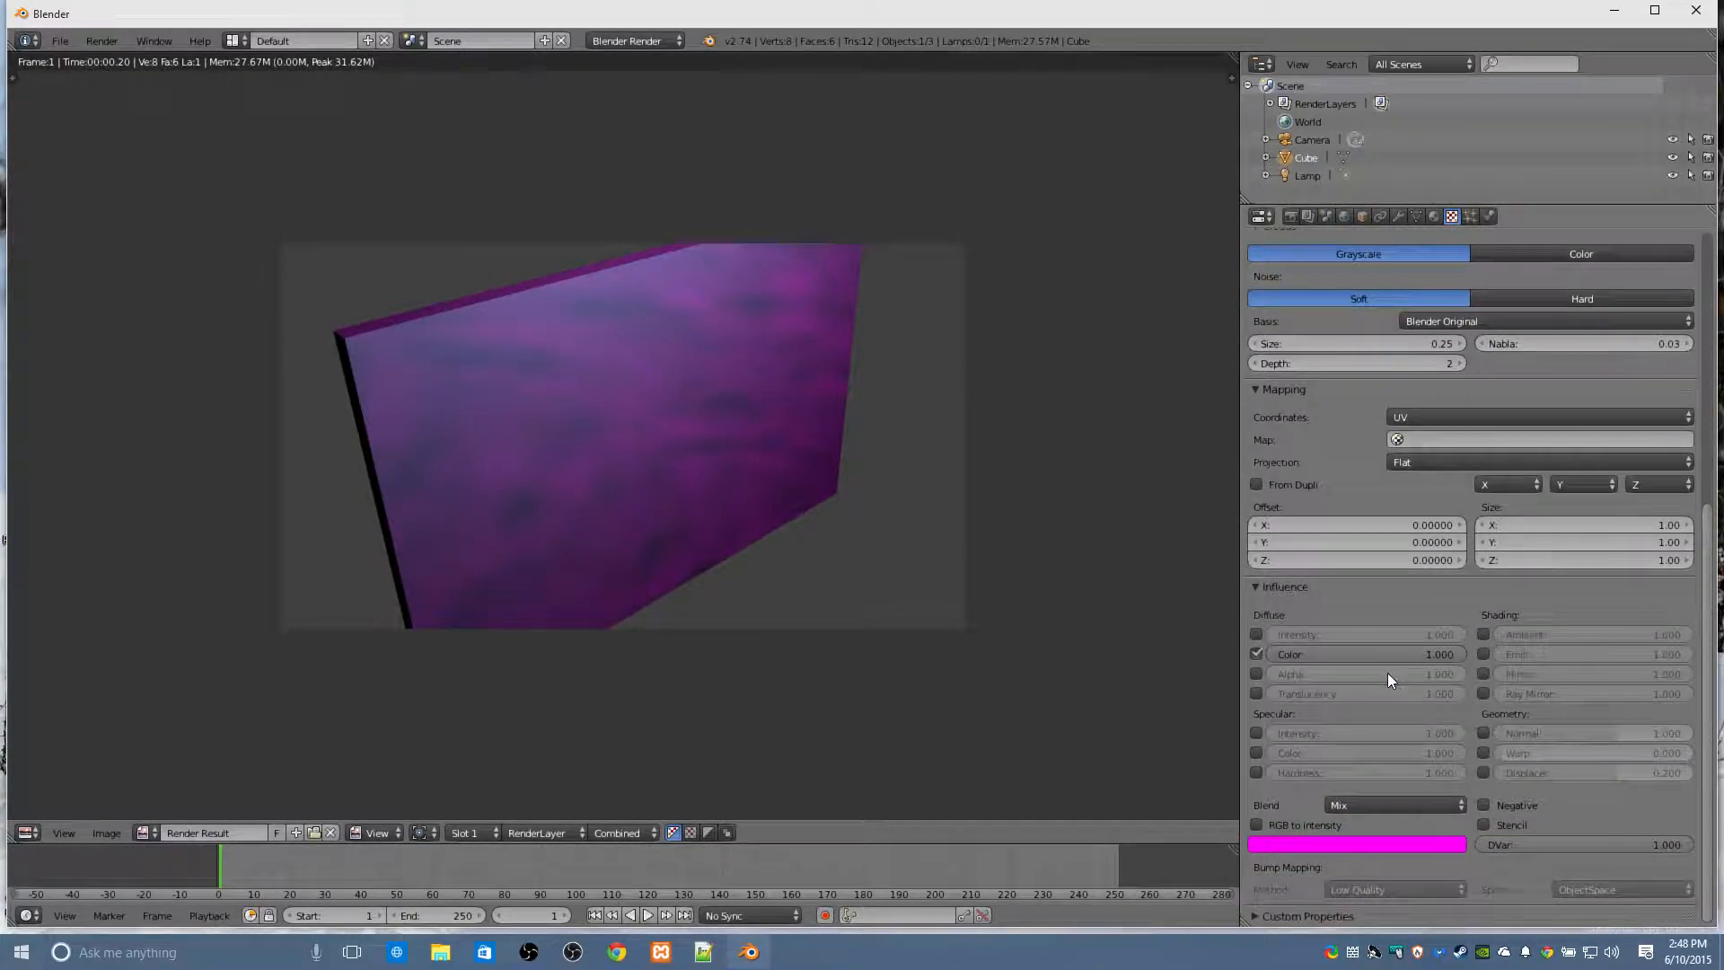
click(1390, 804)
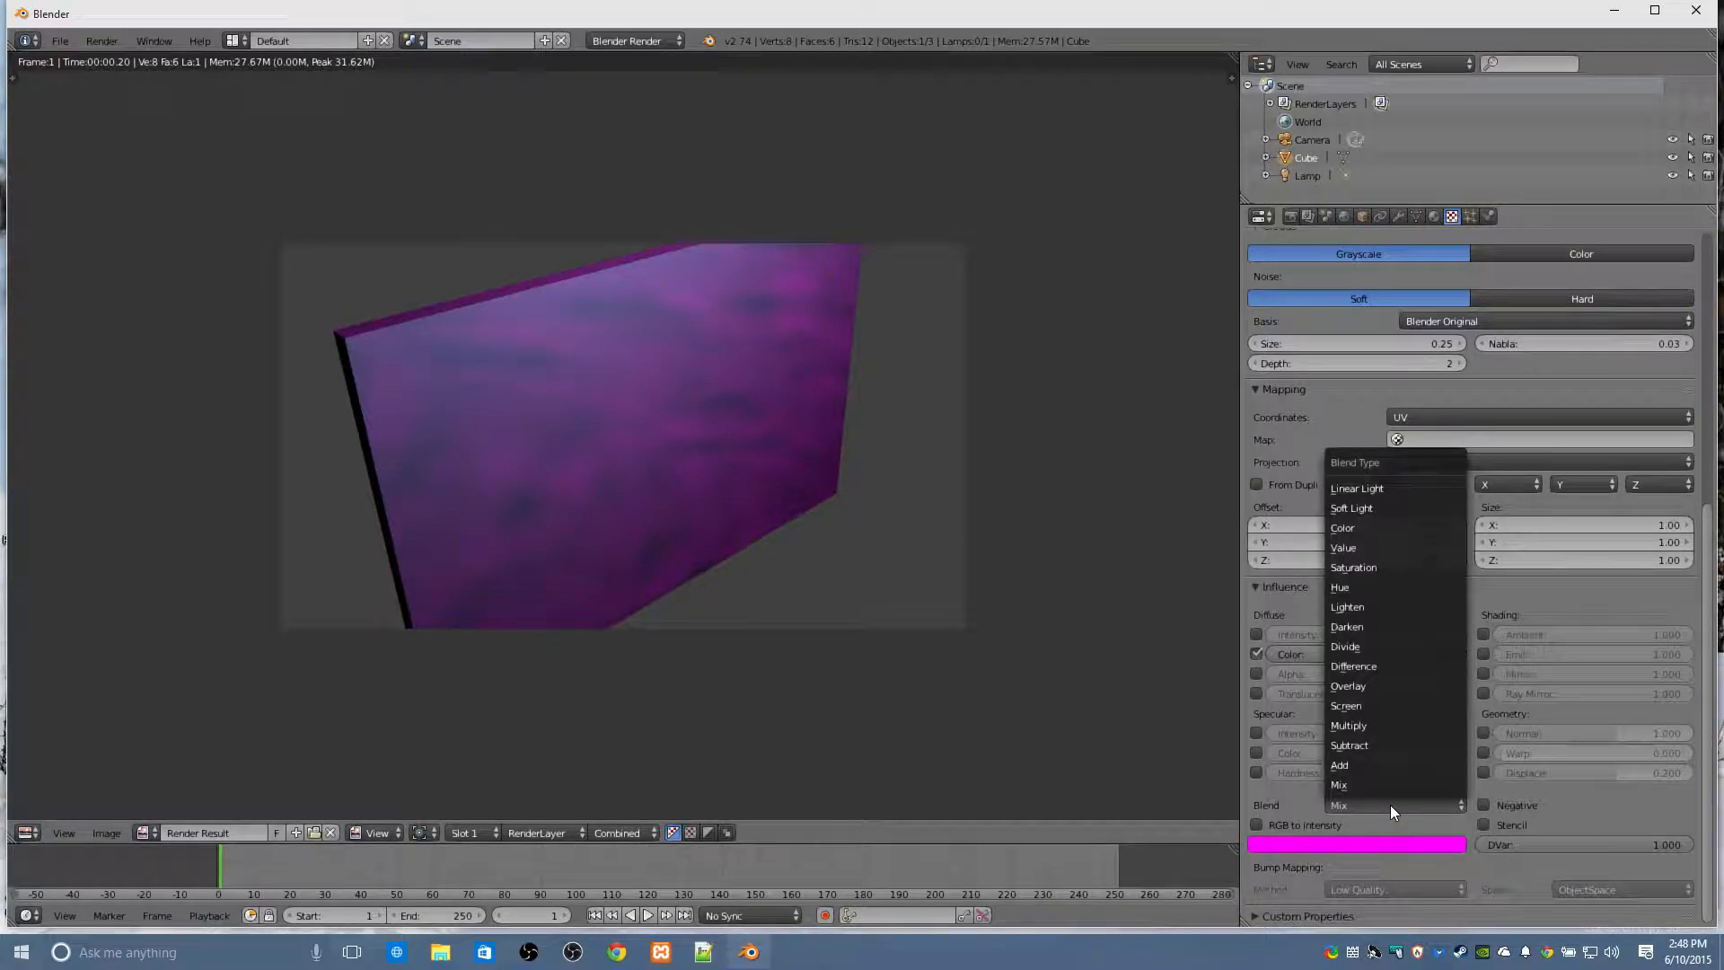
click(1368, 527)
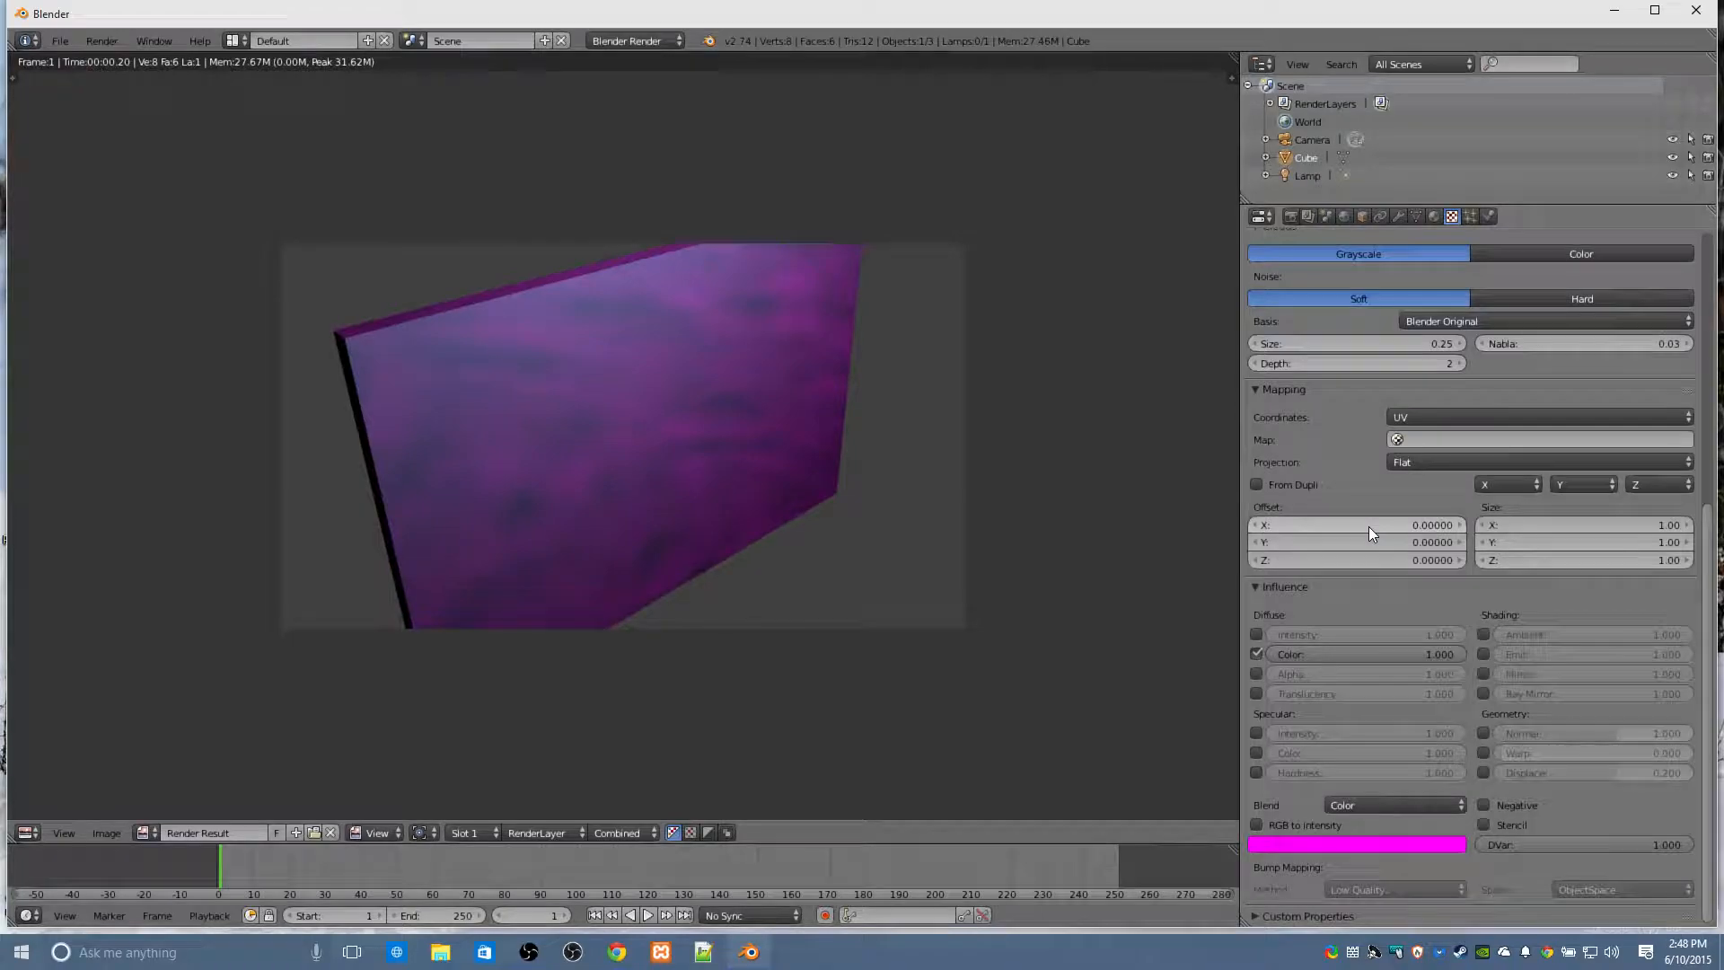
Try the Multiply blend type on the clouds texture and return it to Color.
click(1373, 807)
click(1368, 729)
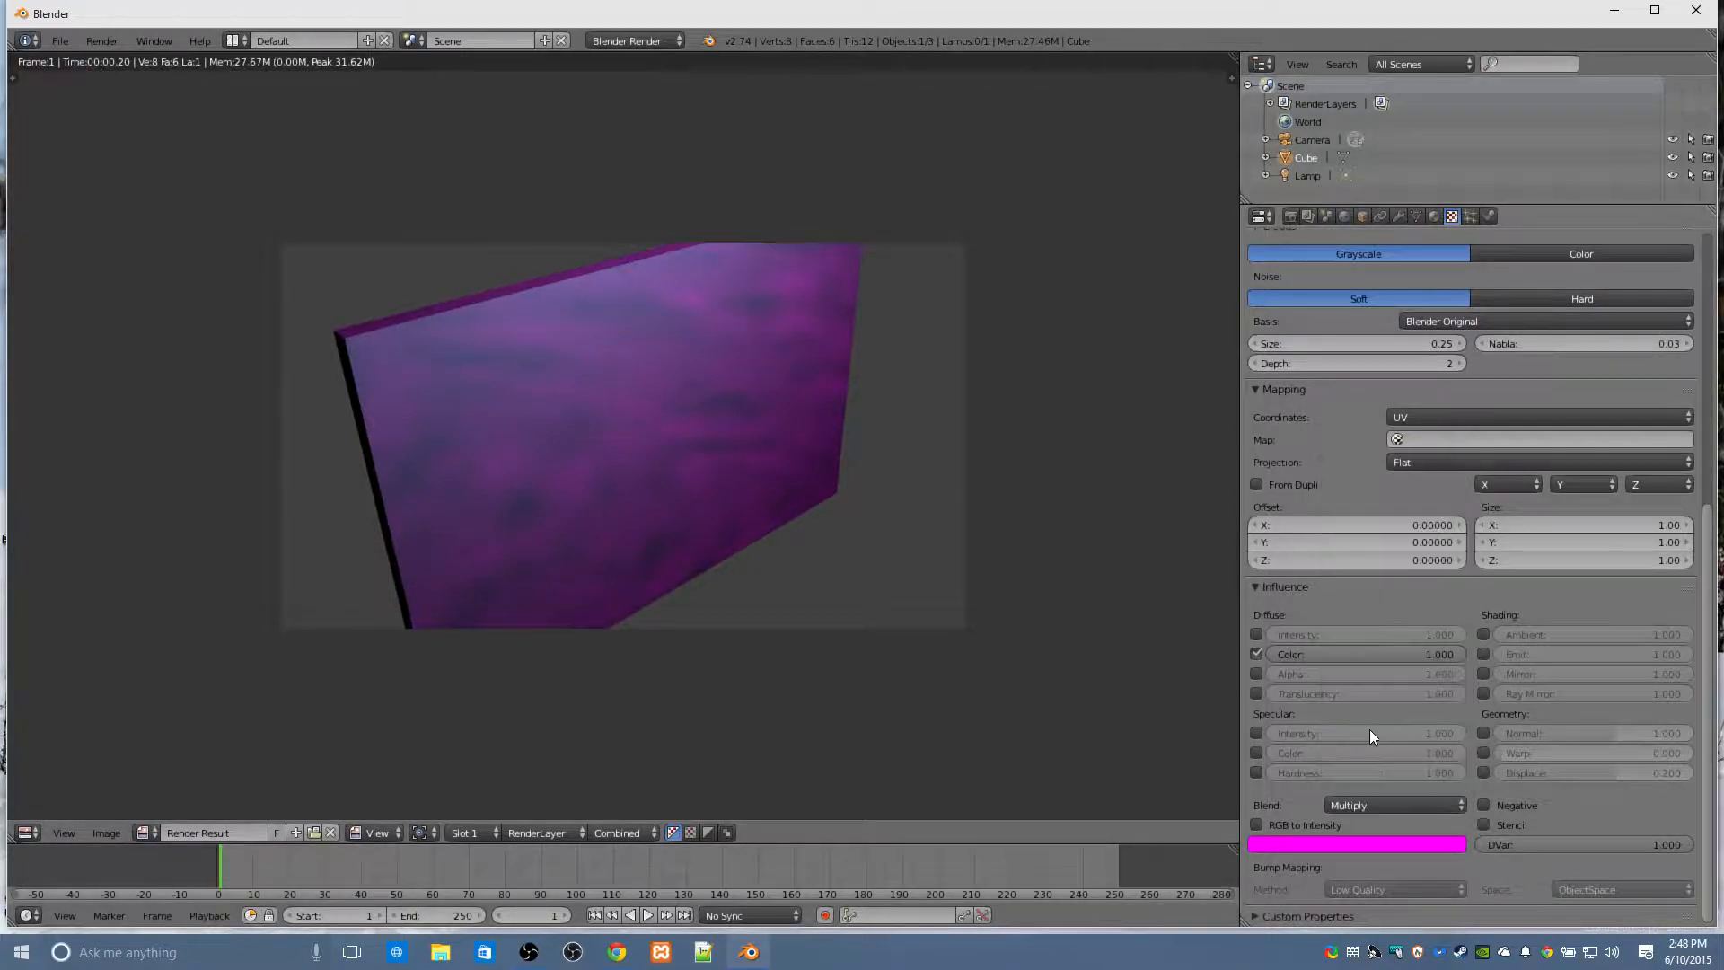
click(1381, 802)
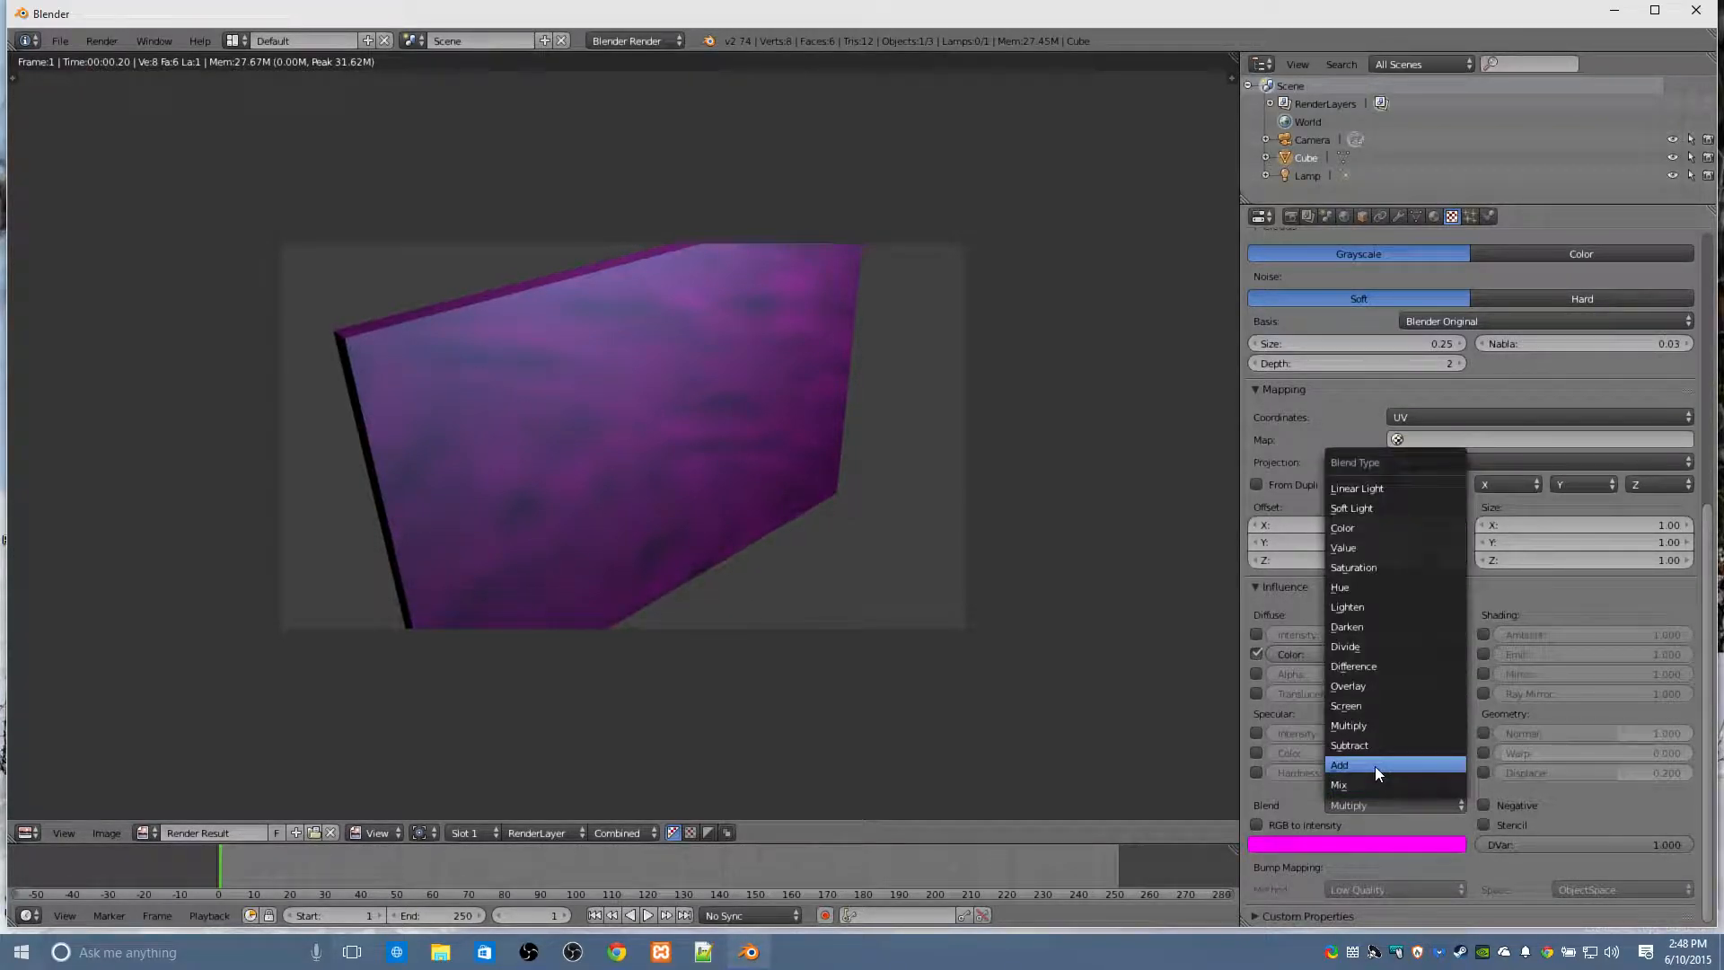
click(1364, 526)
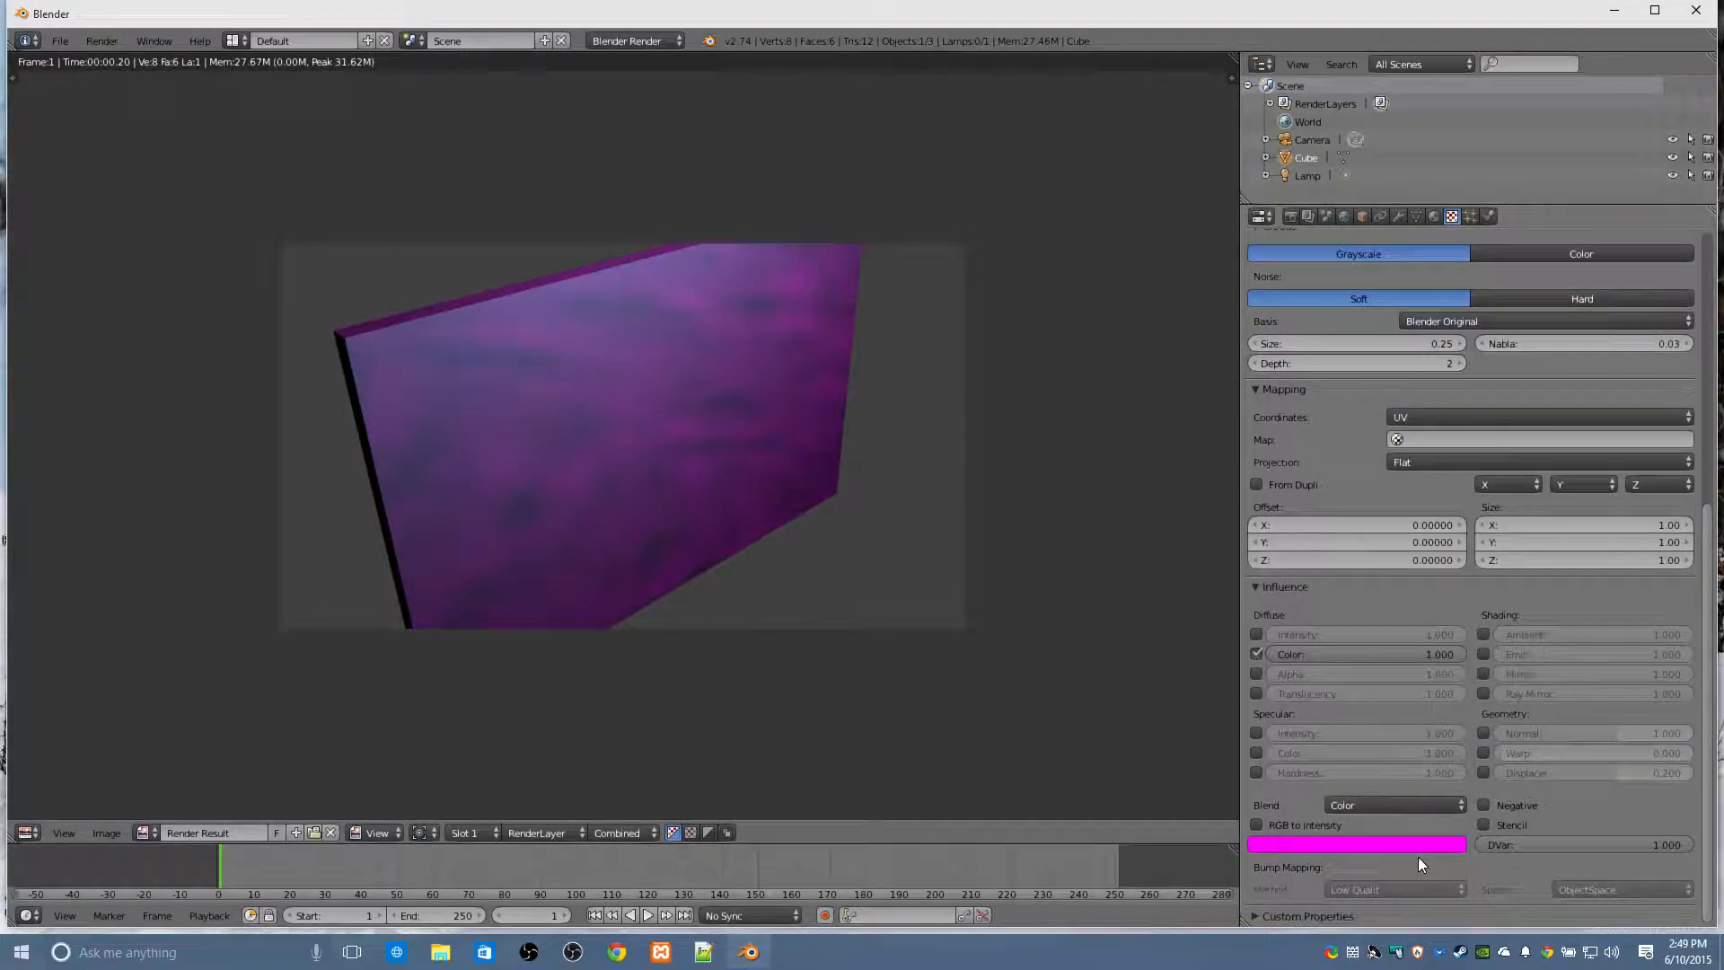
Set the clouds texture's influence color to blue (R 0.026, G 0.046, B 1.000) and enable Stencil.
click(1301, 844)
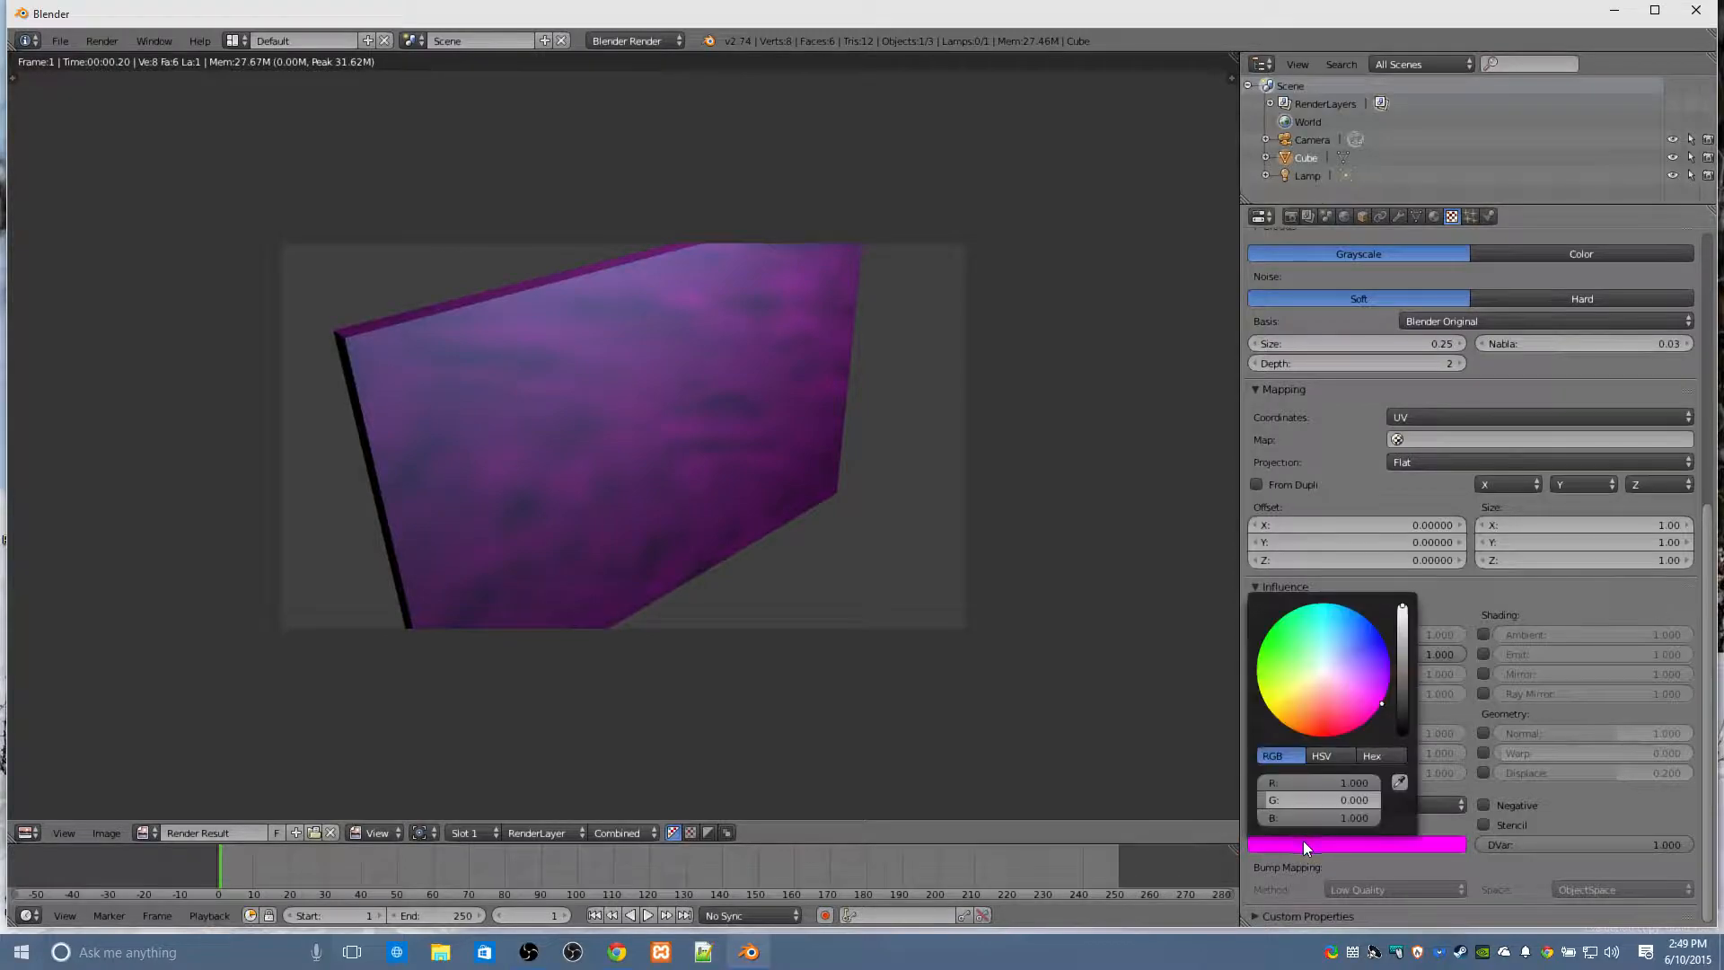
drag(1329, 729, 1371, 639)
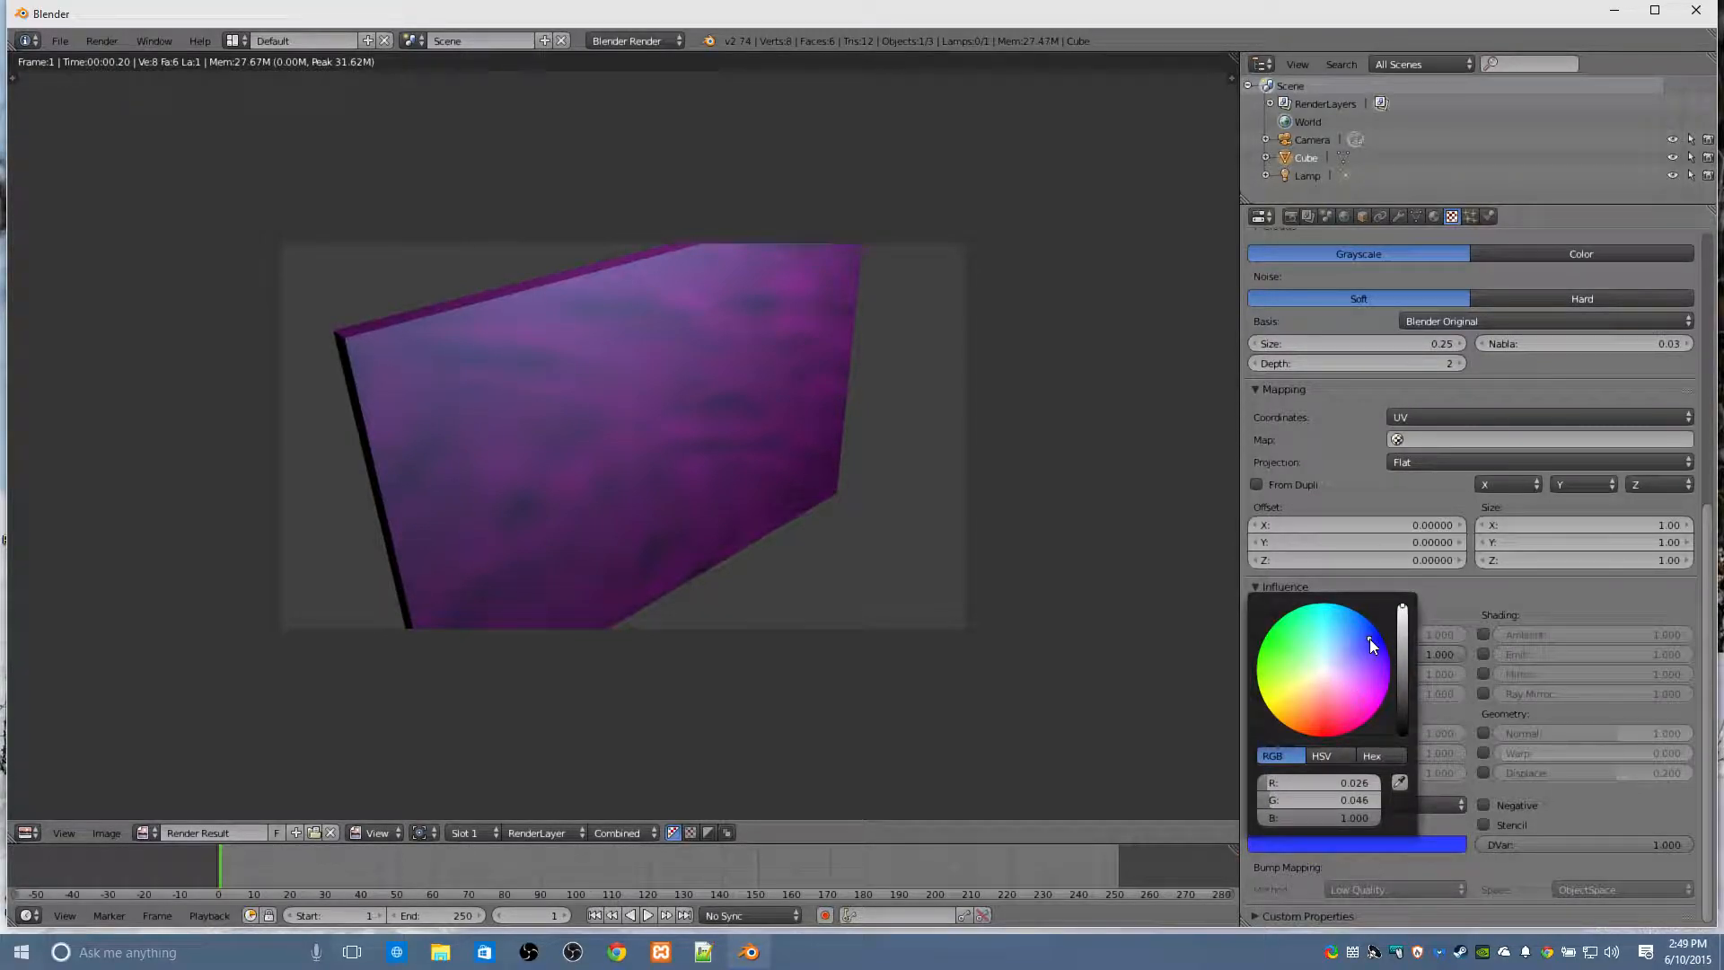
click(1584, 820)
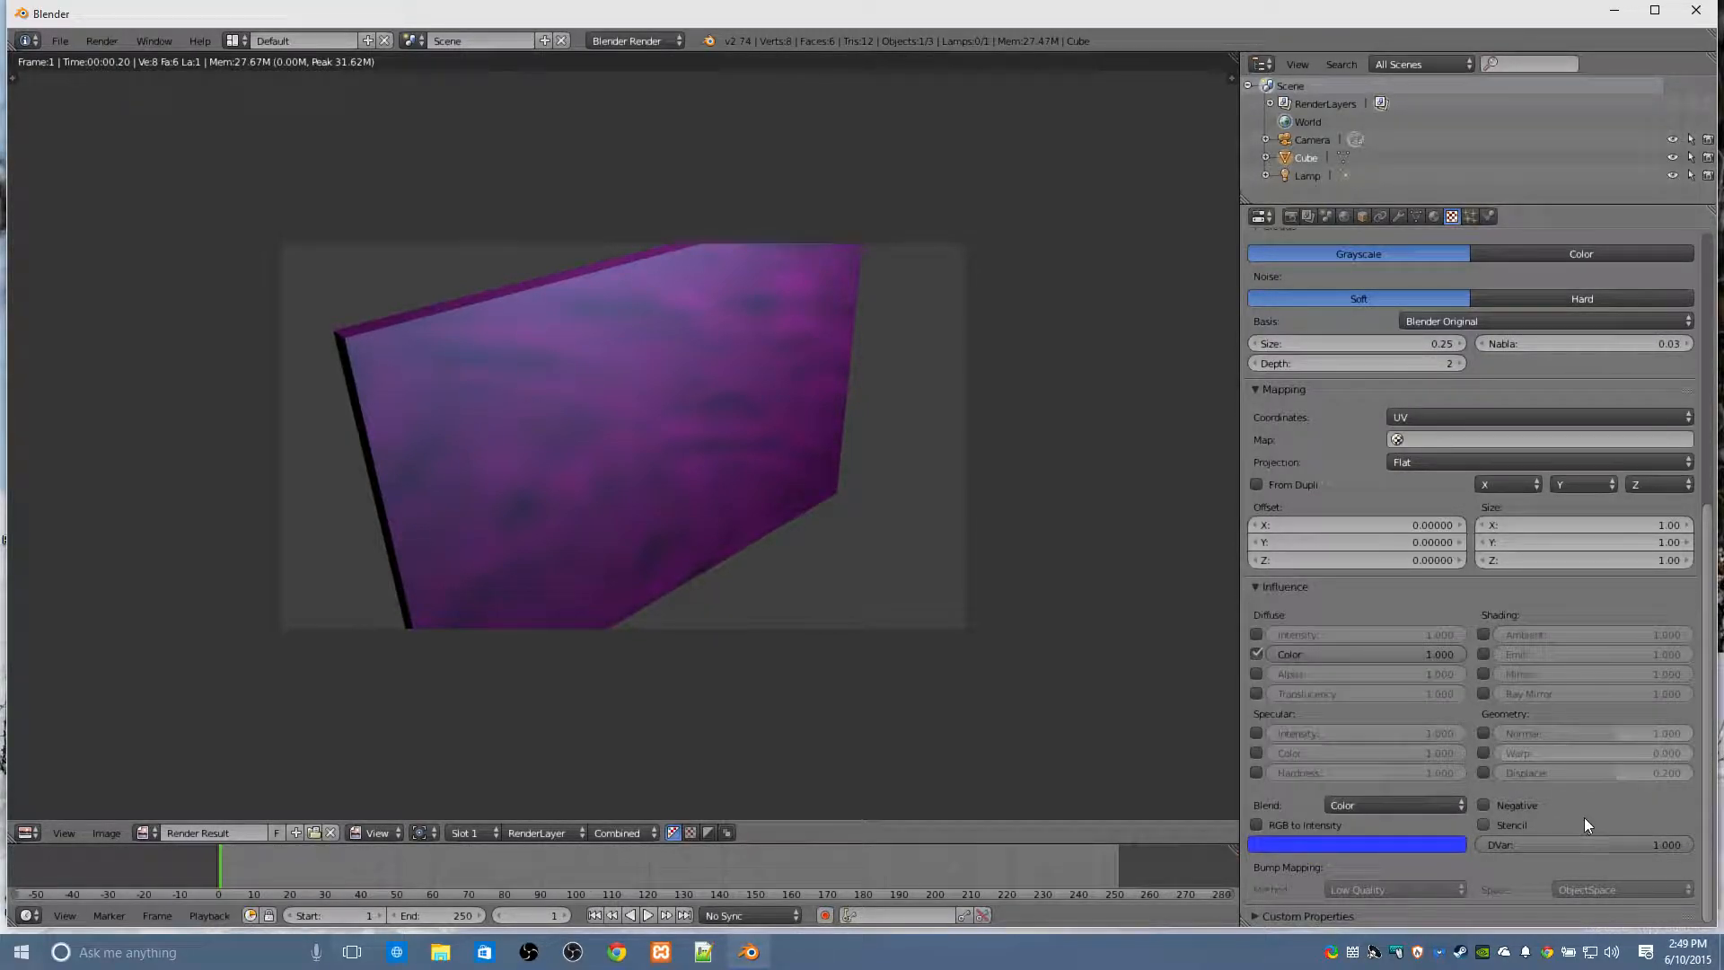
scroll(1580, 812, up, 8)
scroll(1580, 811, down, 7)
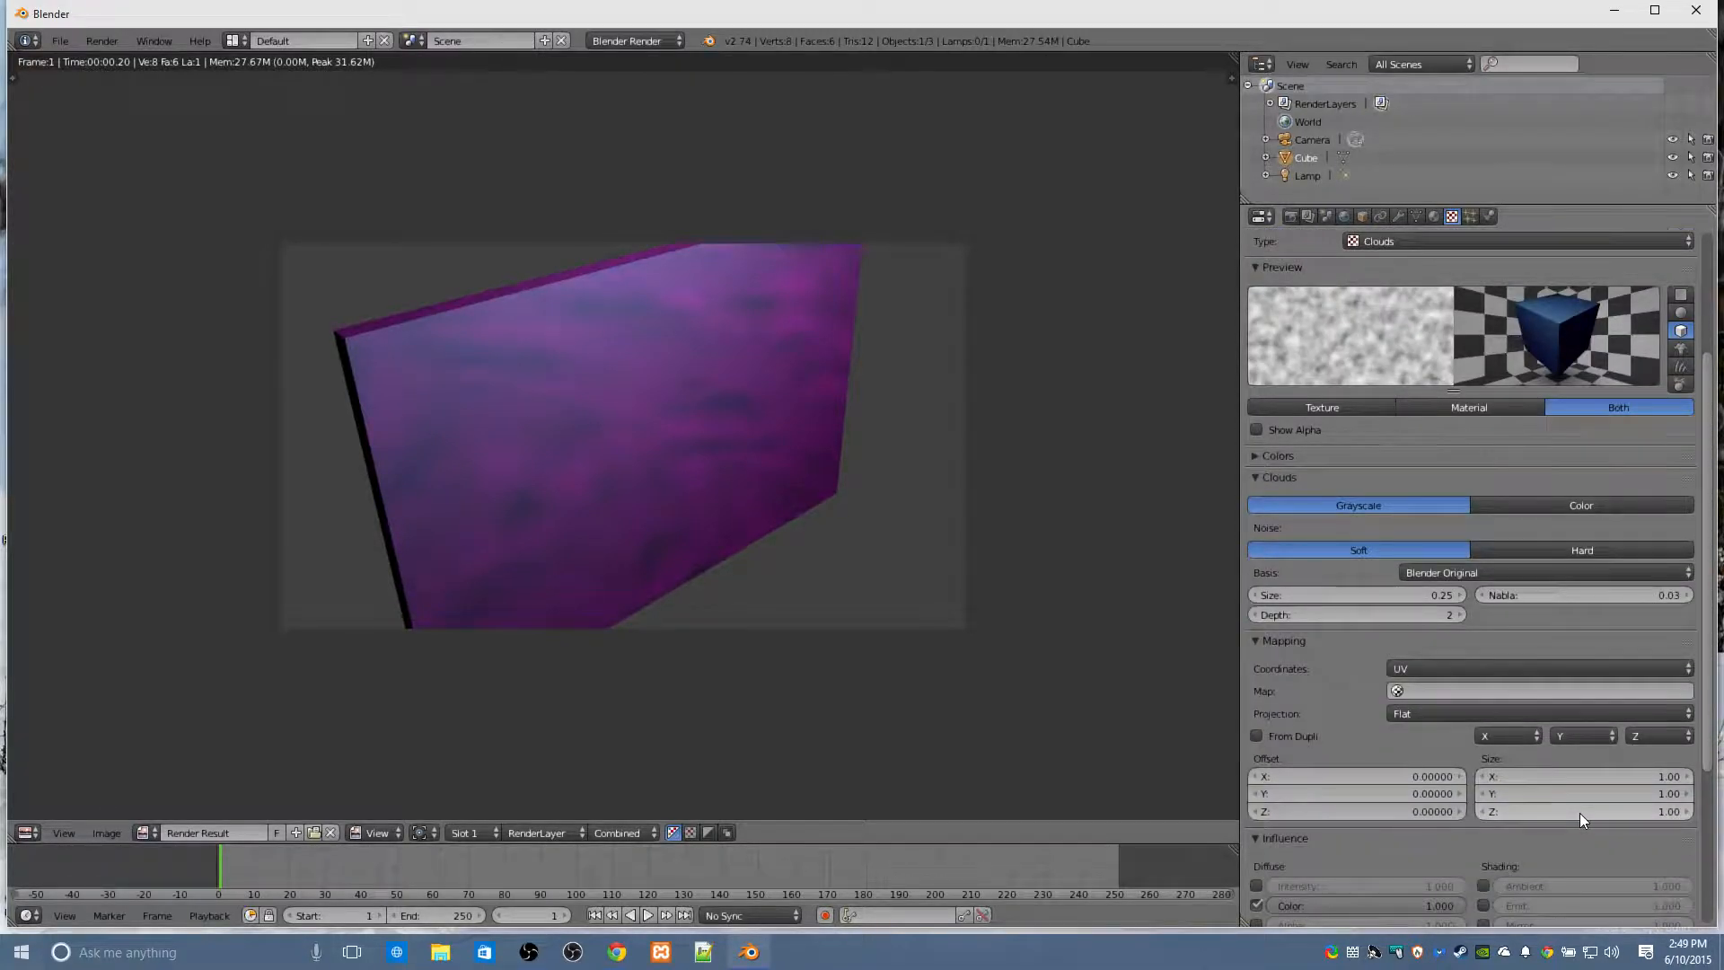
scroll(1512, 808, down, 1)
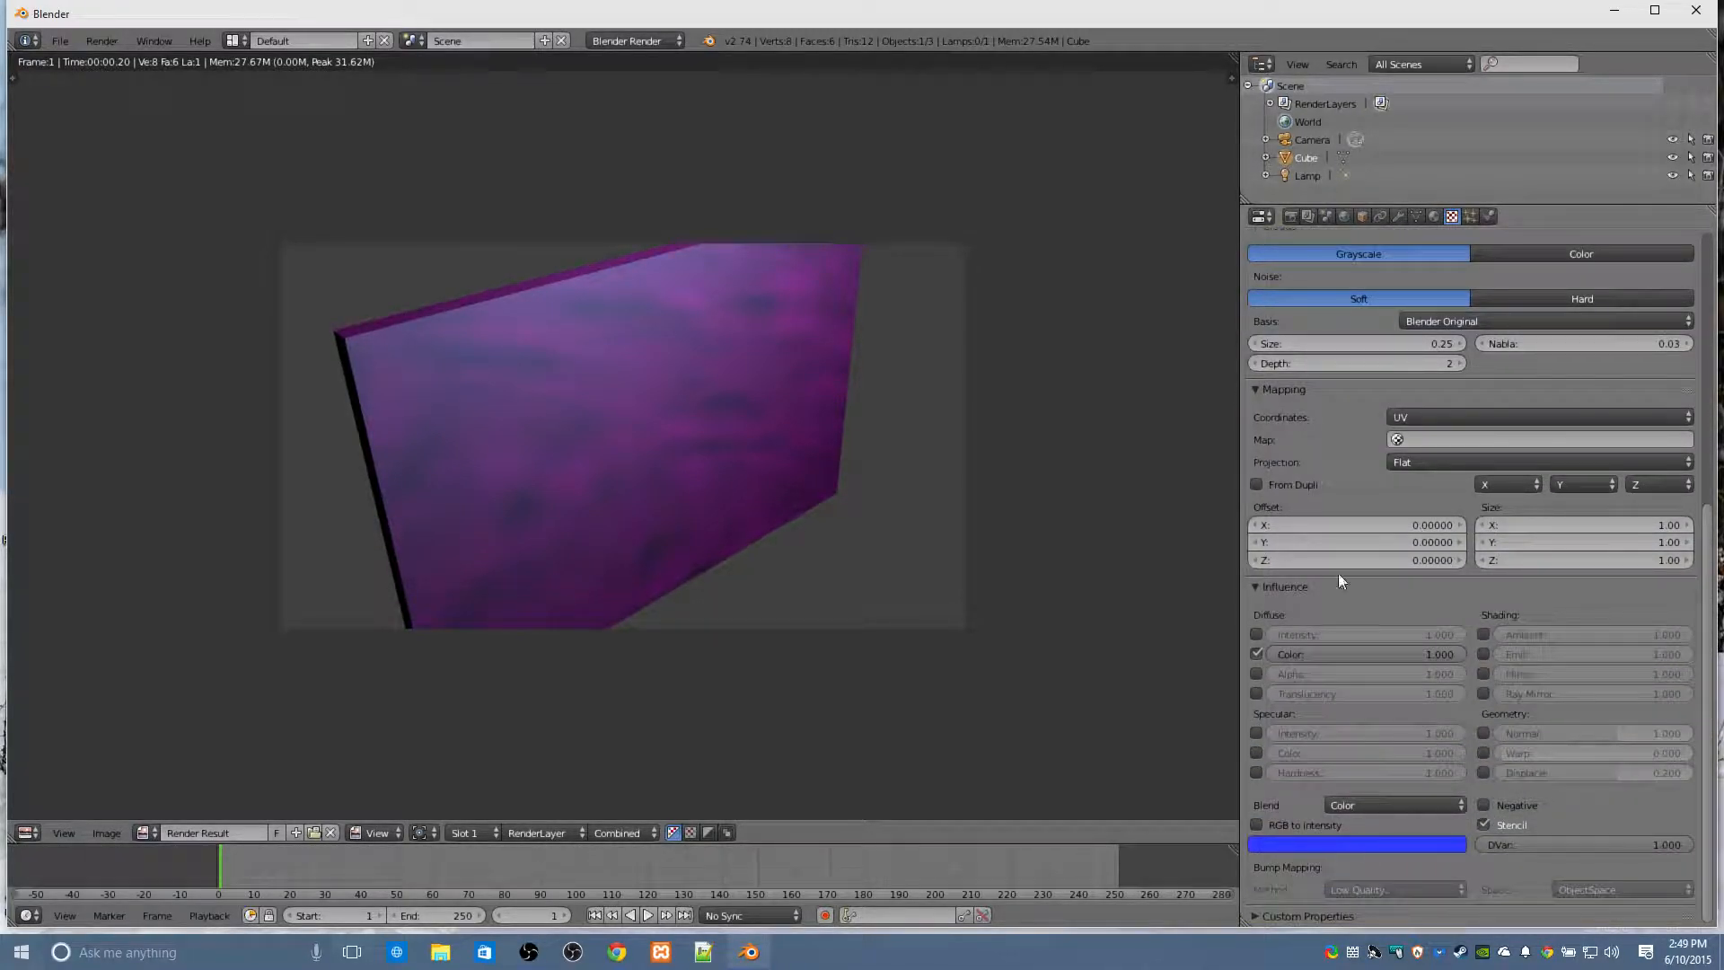
Render the scene with the blue clouds texture and switch the texture preview back to Texture only.
click(1291, 216)
click(1351, 306)
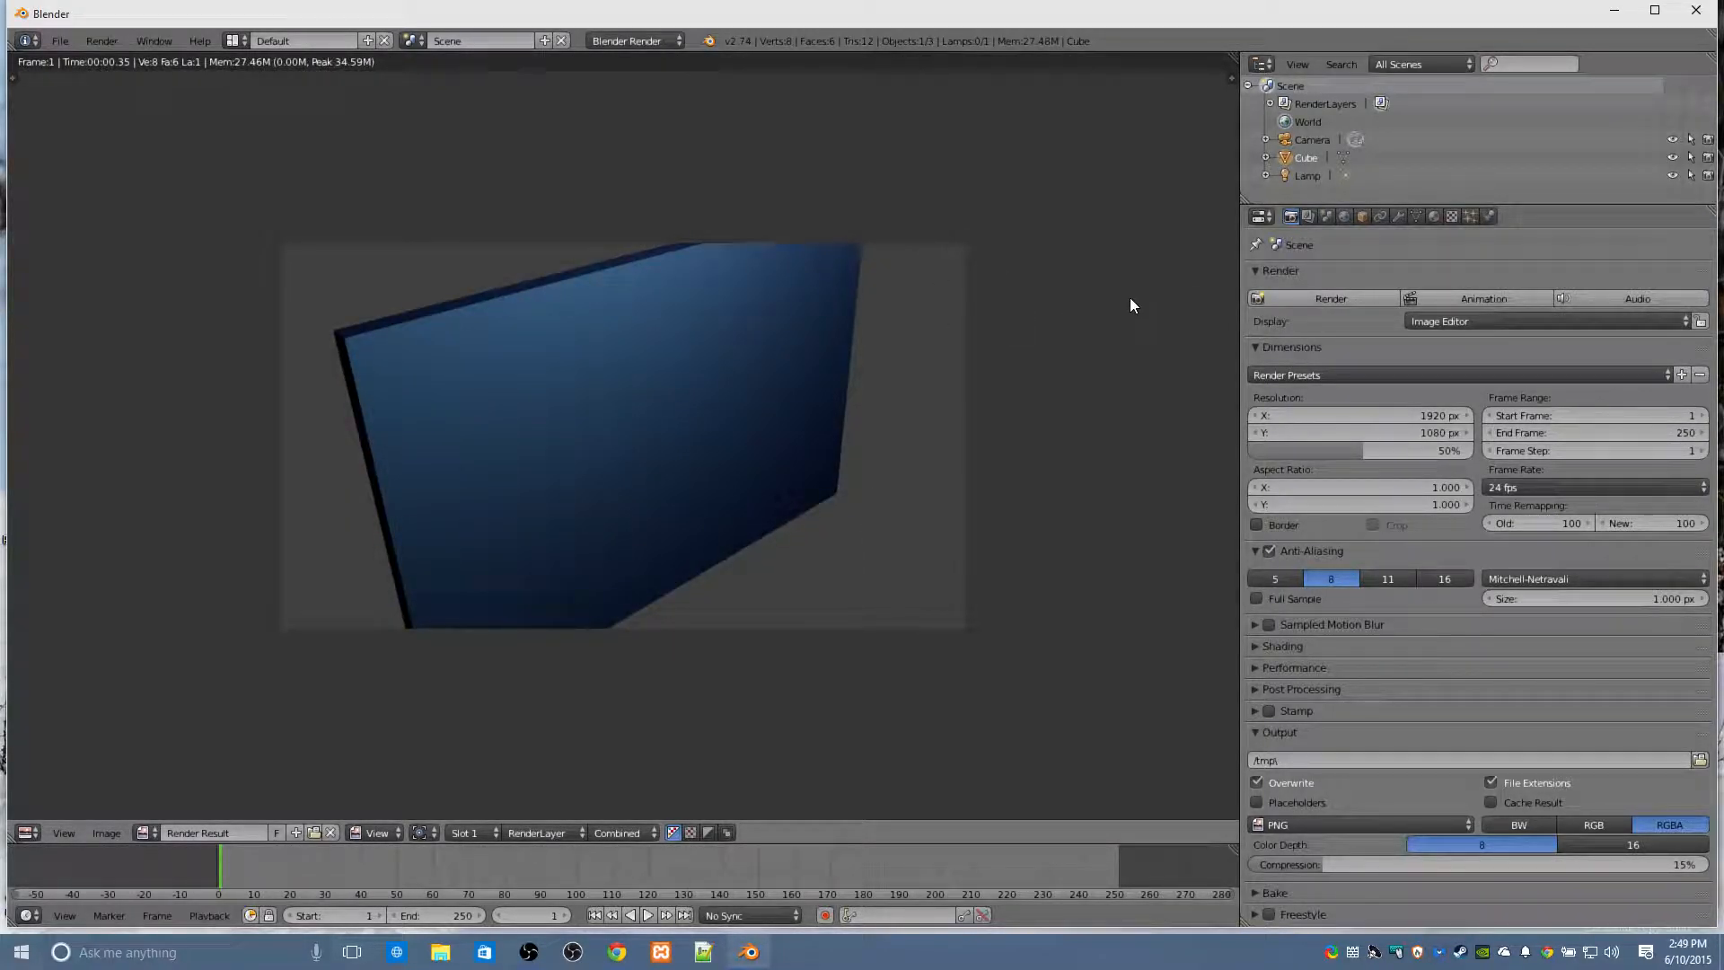
click(1449, 218)
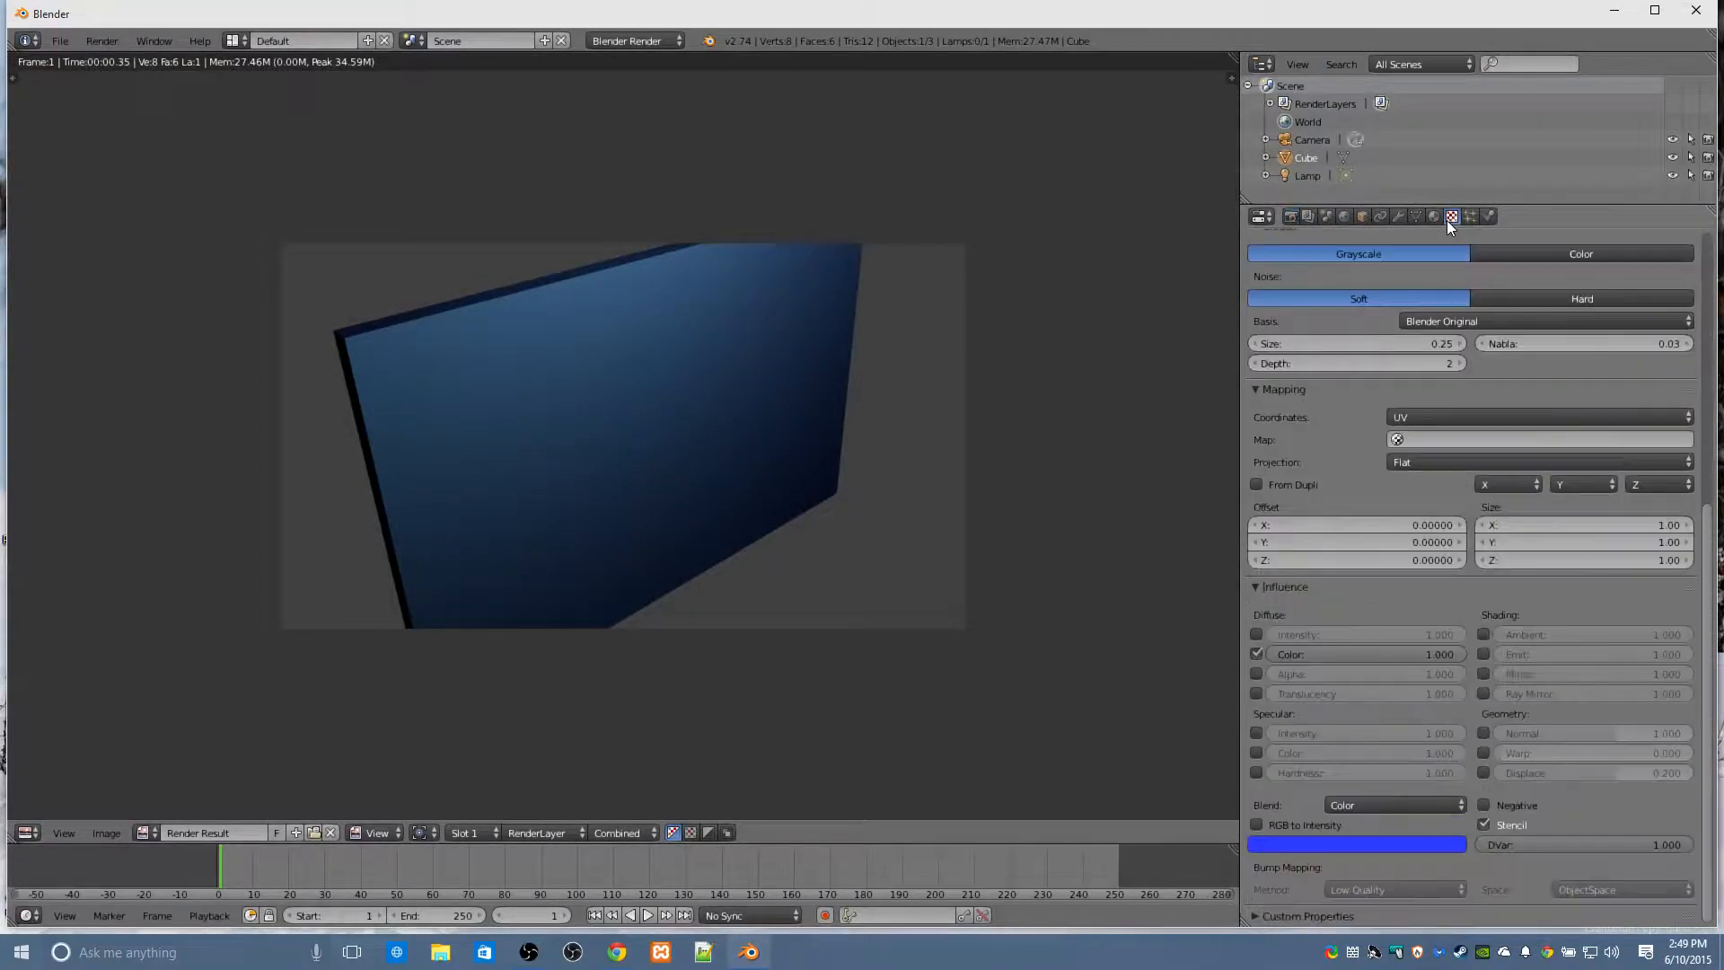
scroll(1275, 548, up, 10)
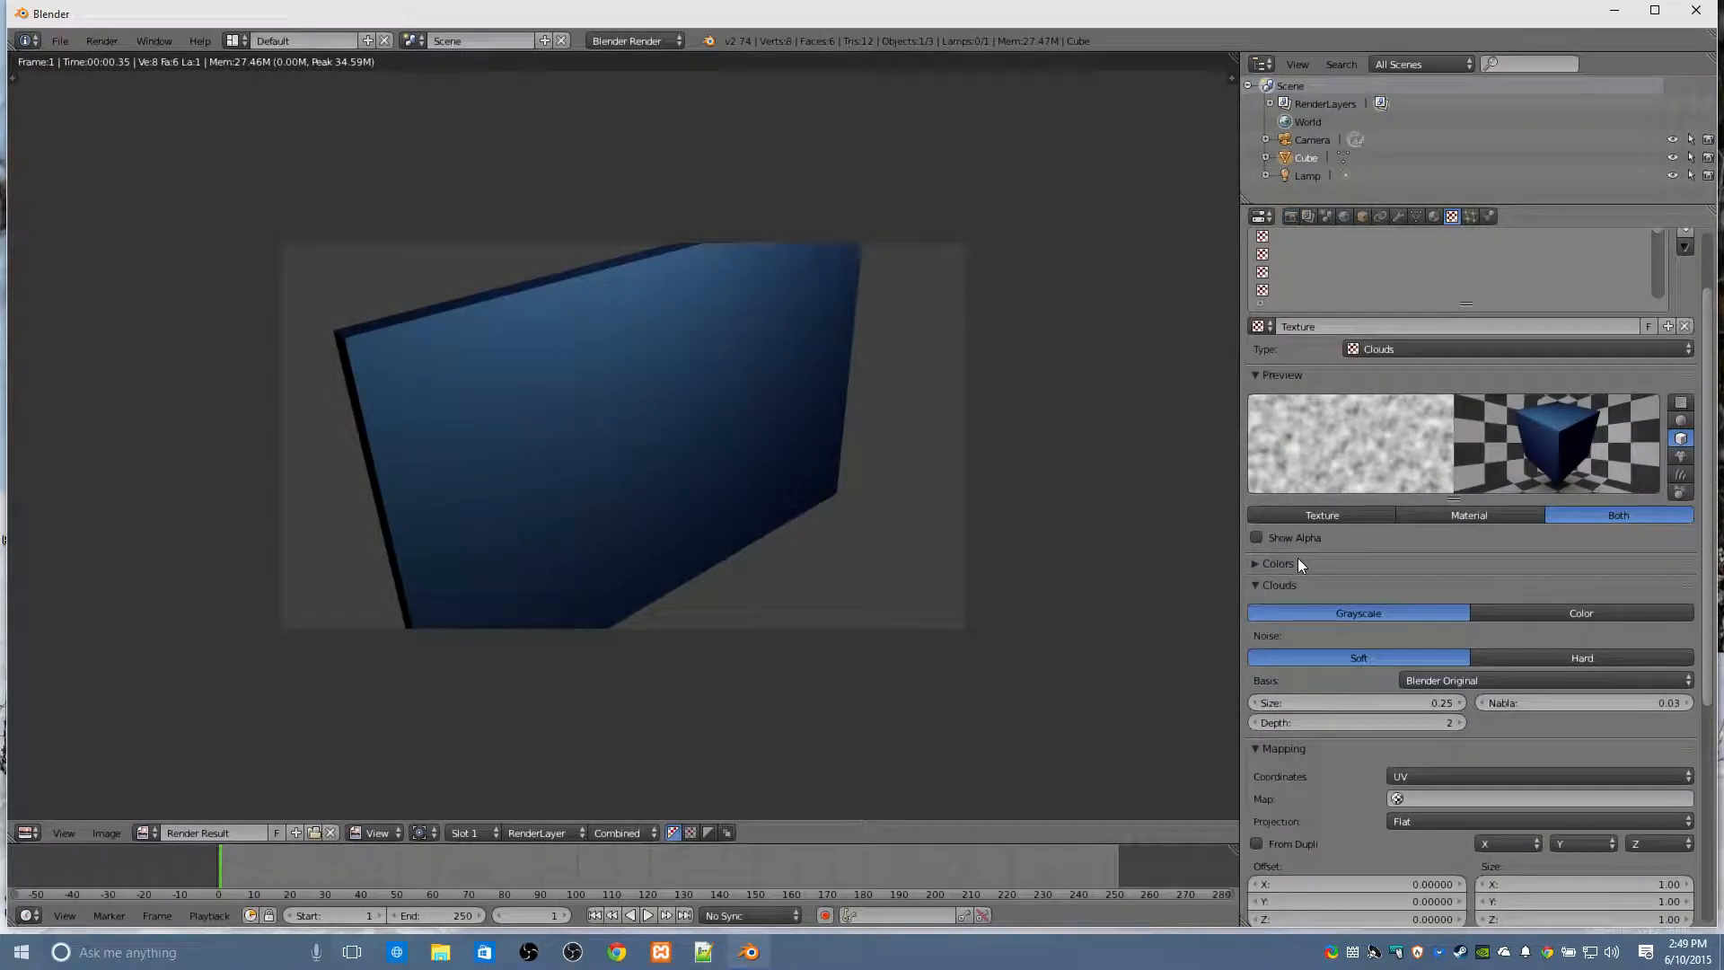
click(1317, 516)
Set the clouds texture's blend type to Mix and render the scene again.
scroll(1318, 533, down, 8)
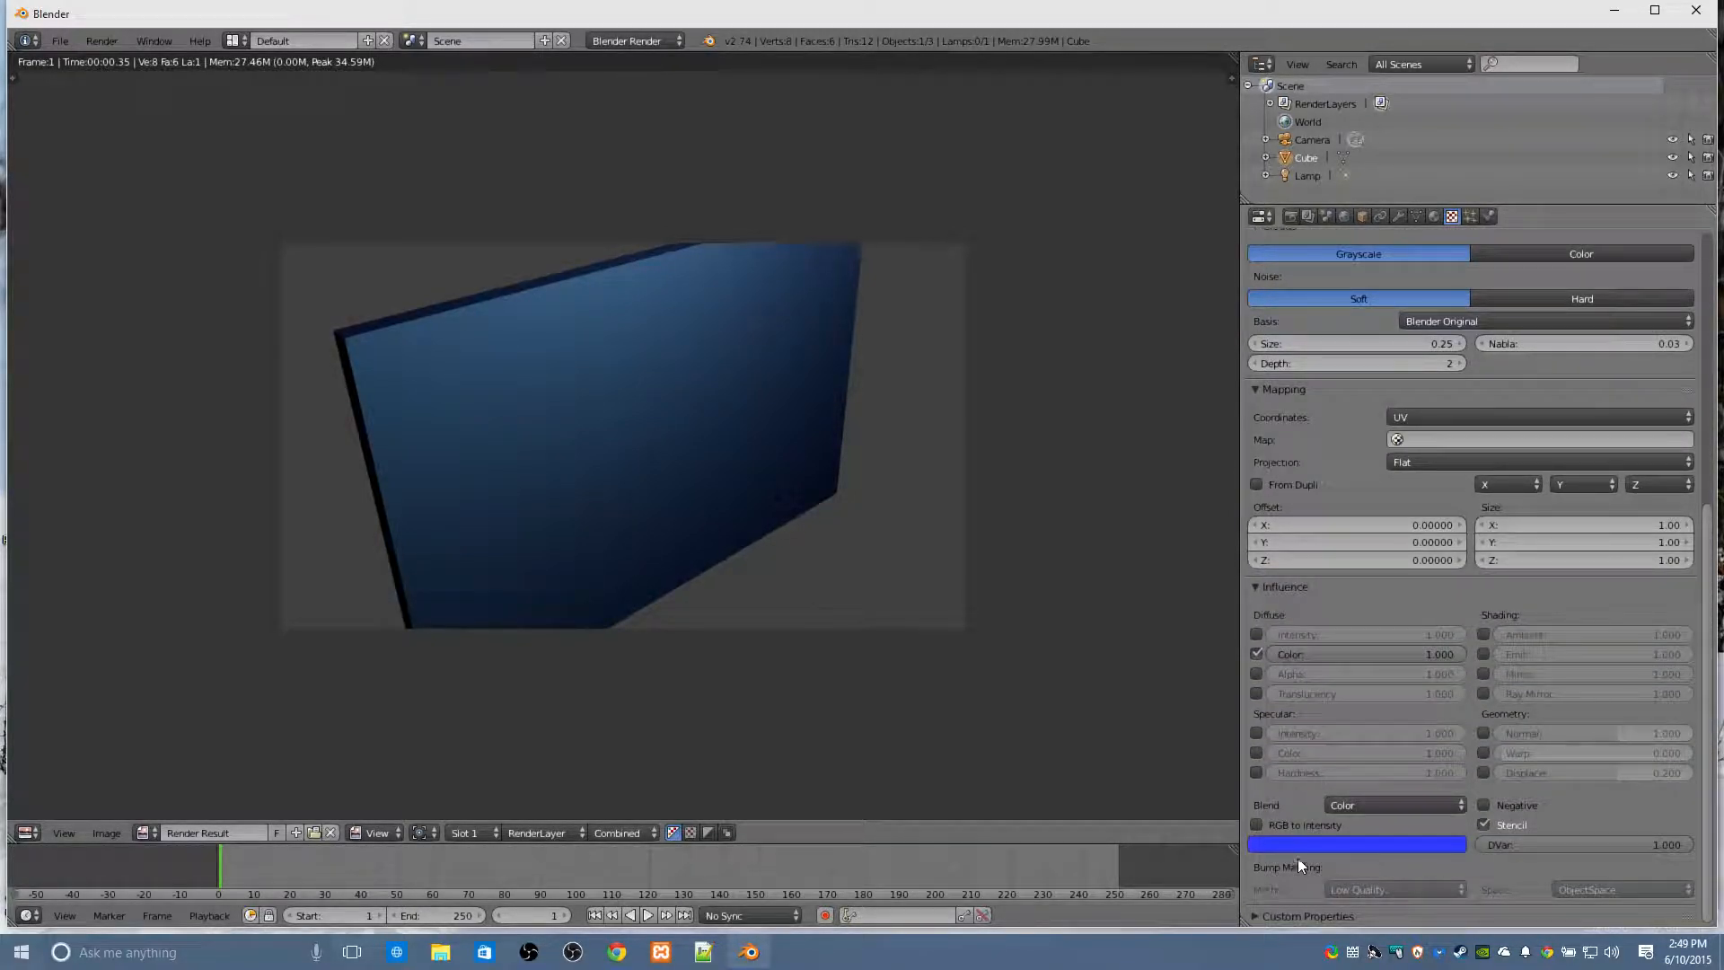
click(1309, 844)
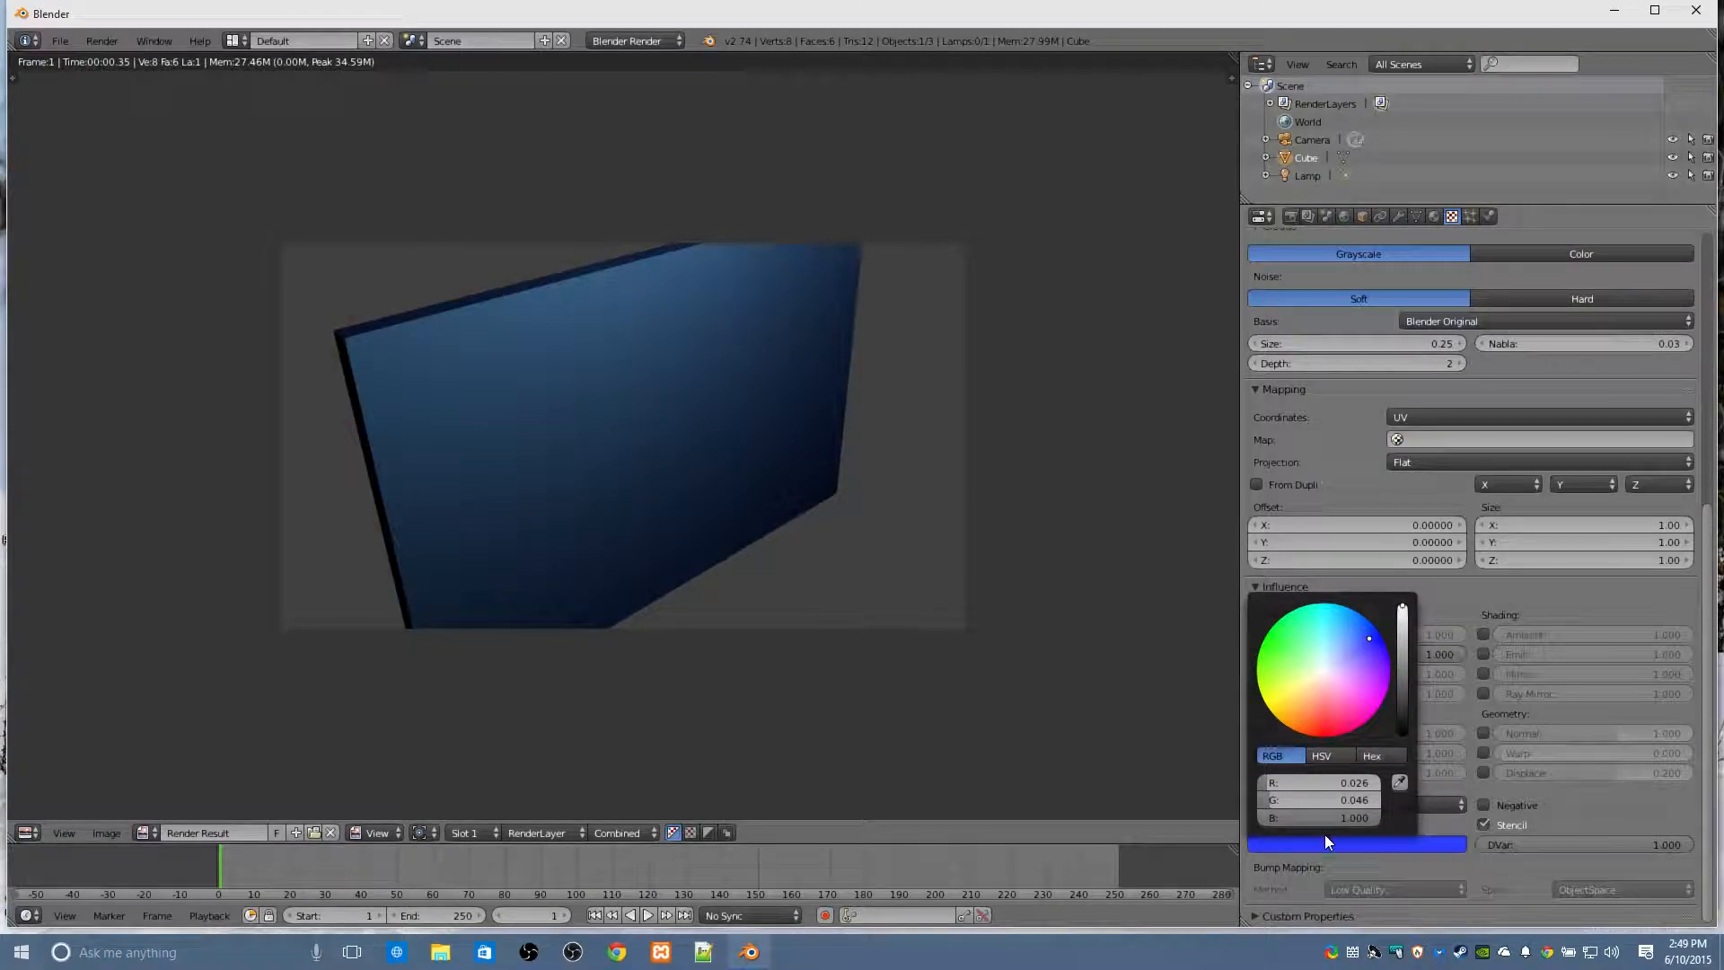
click(1401, 803)
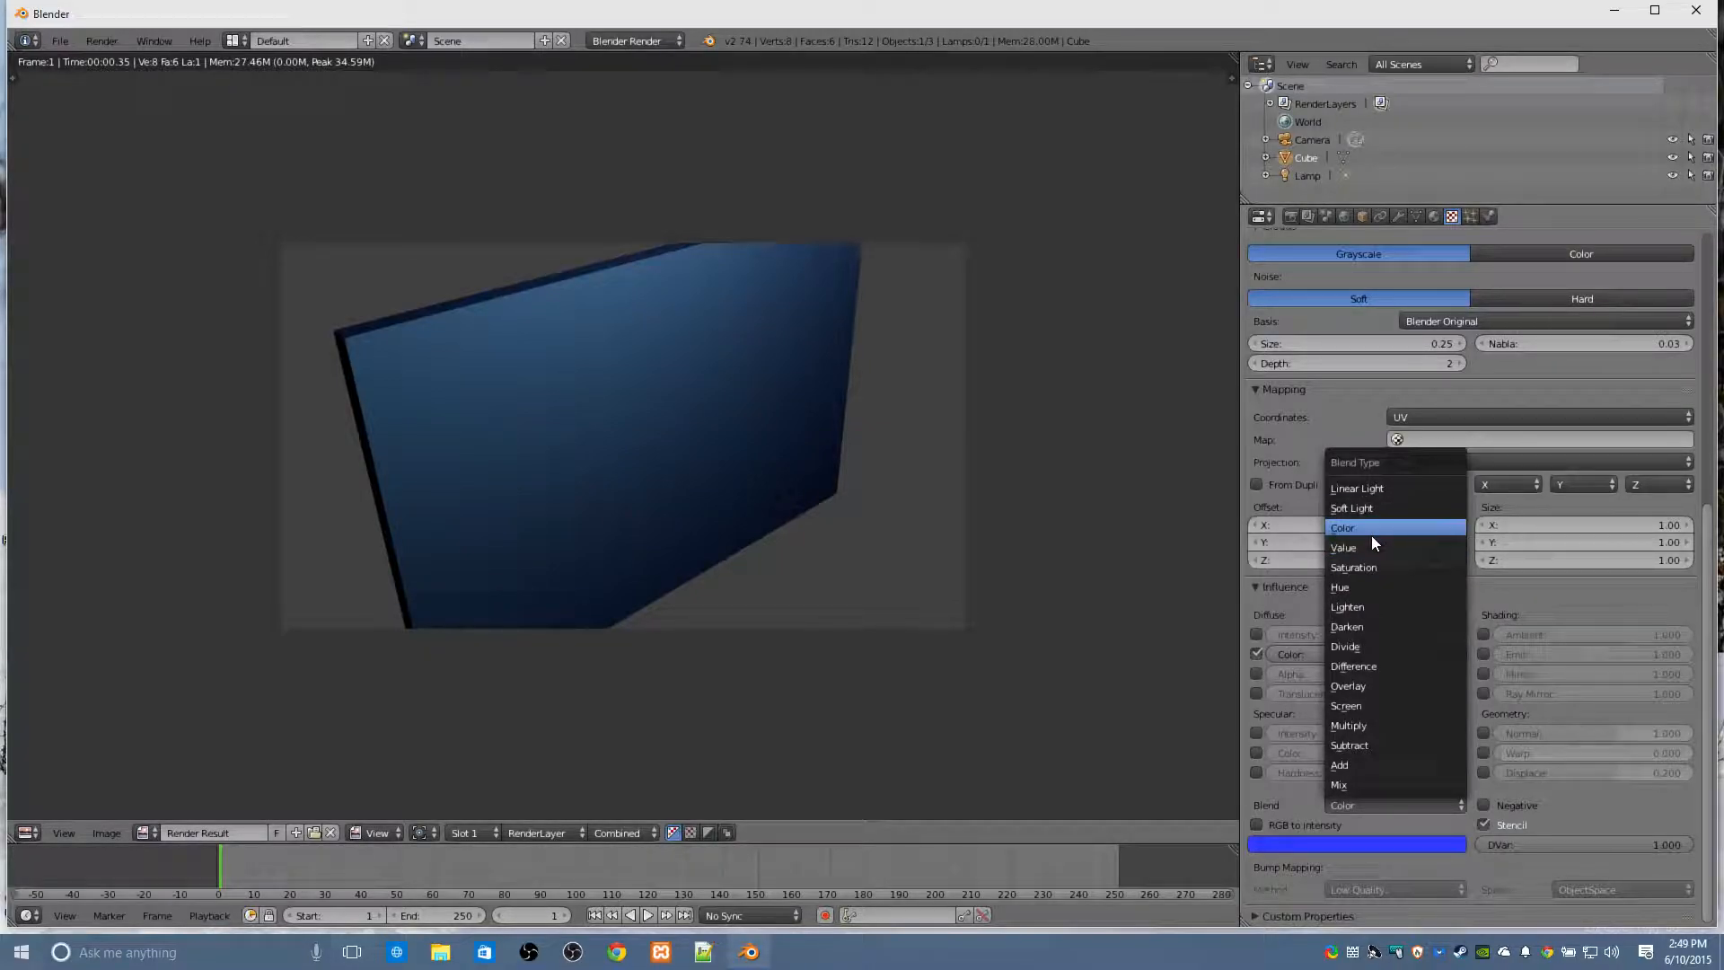
click(1340, 781)
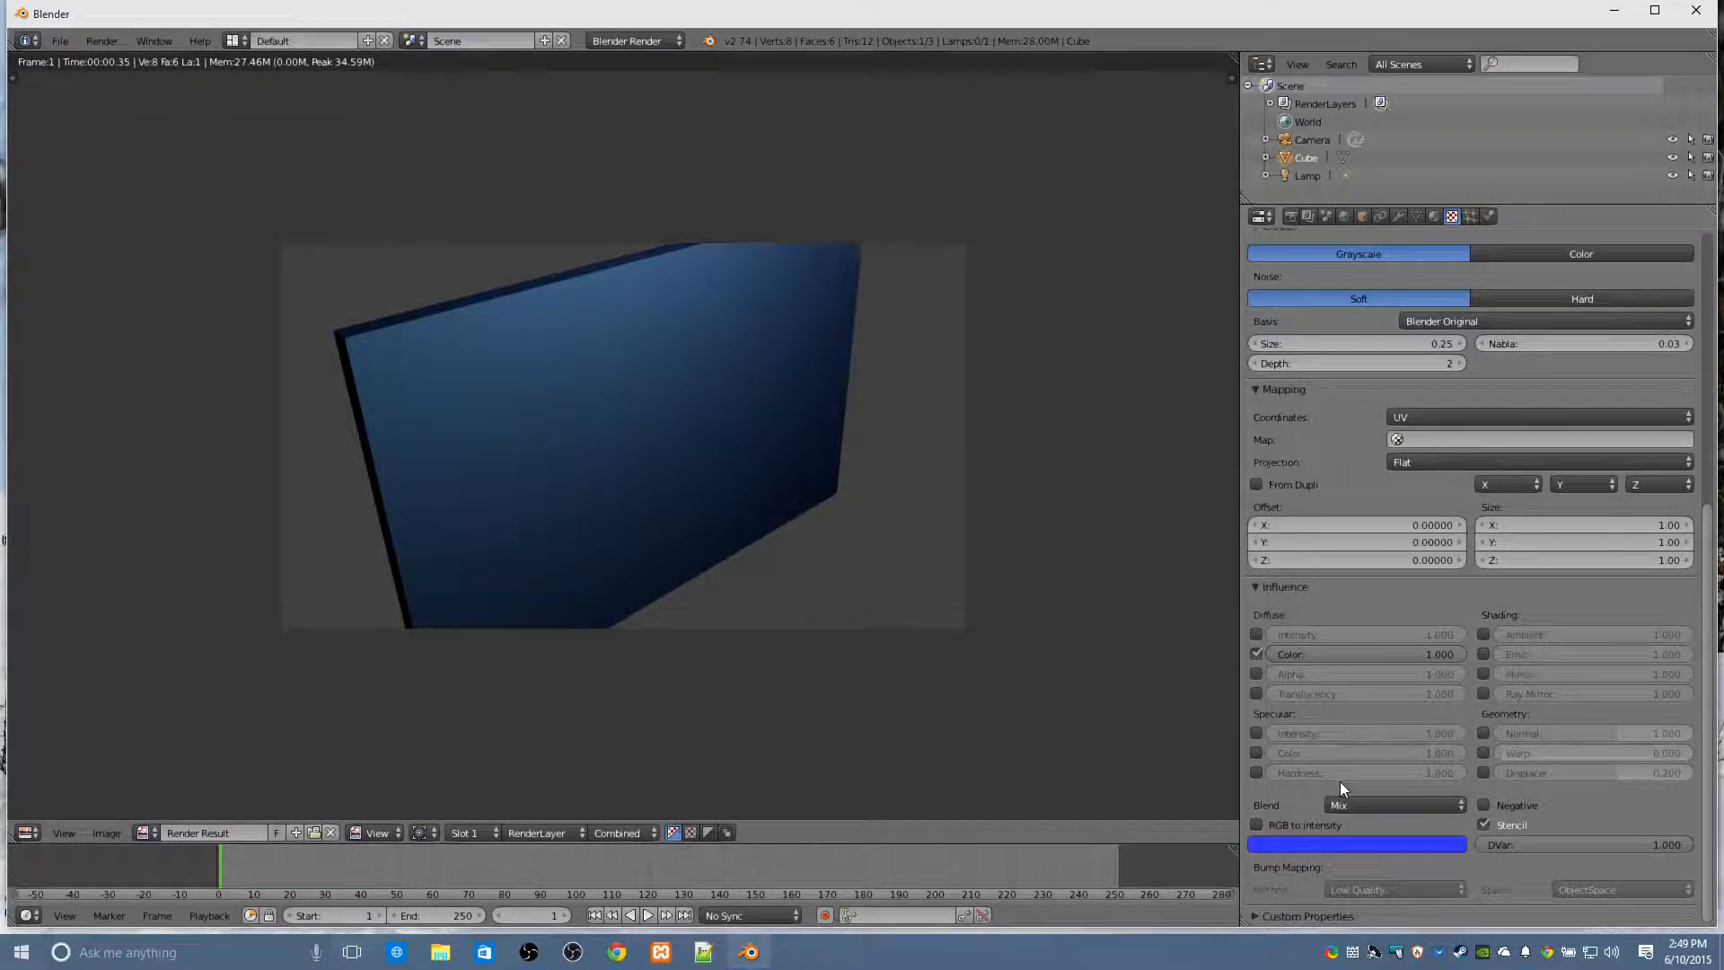
click(1290, 217)
click(1311, 299)
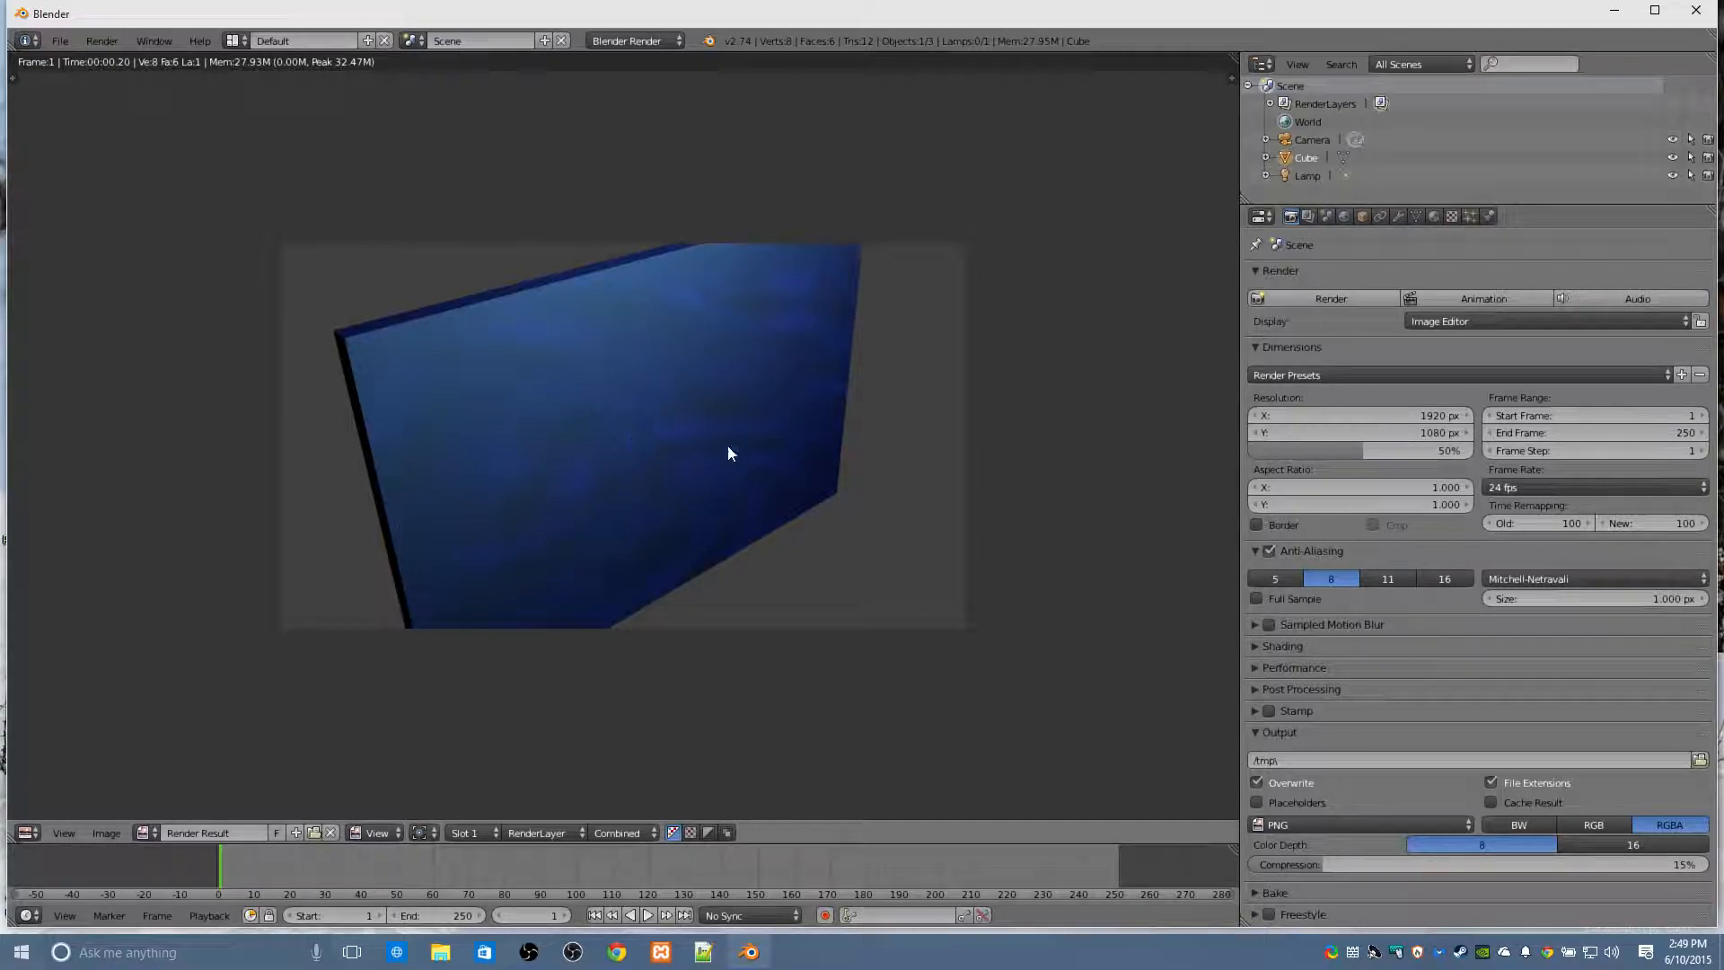
Add a new Image or Movie texture in the second texture slot of the panel's material.
click(1452, 216)
scroll(1362, 455, up, 10)
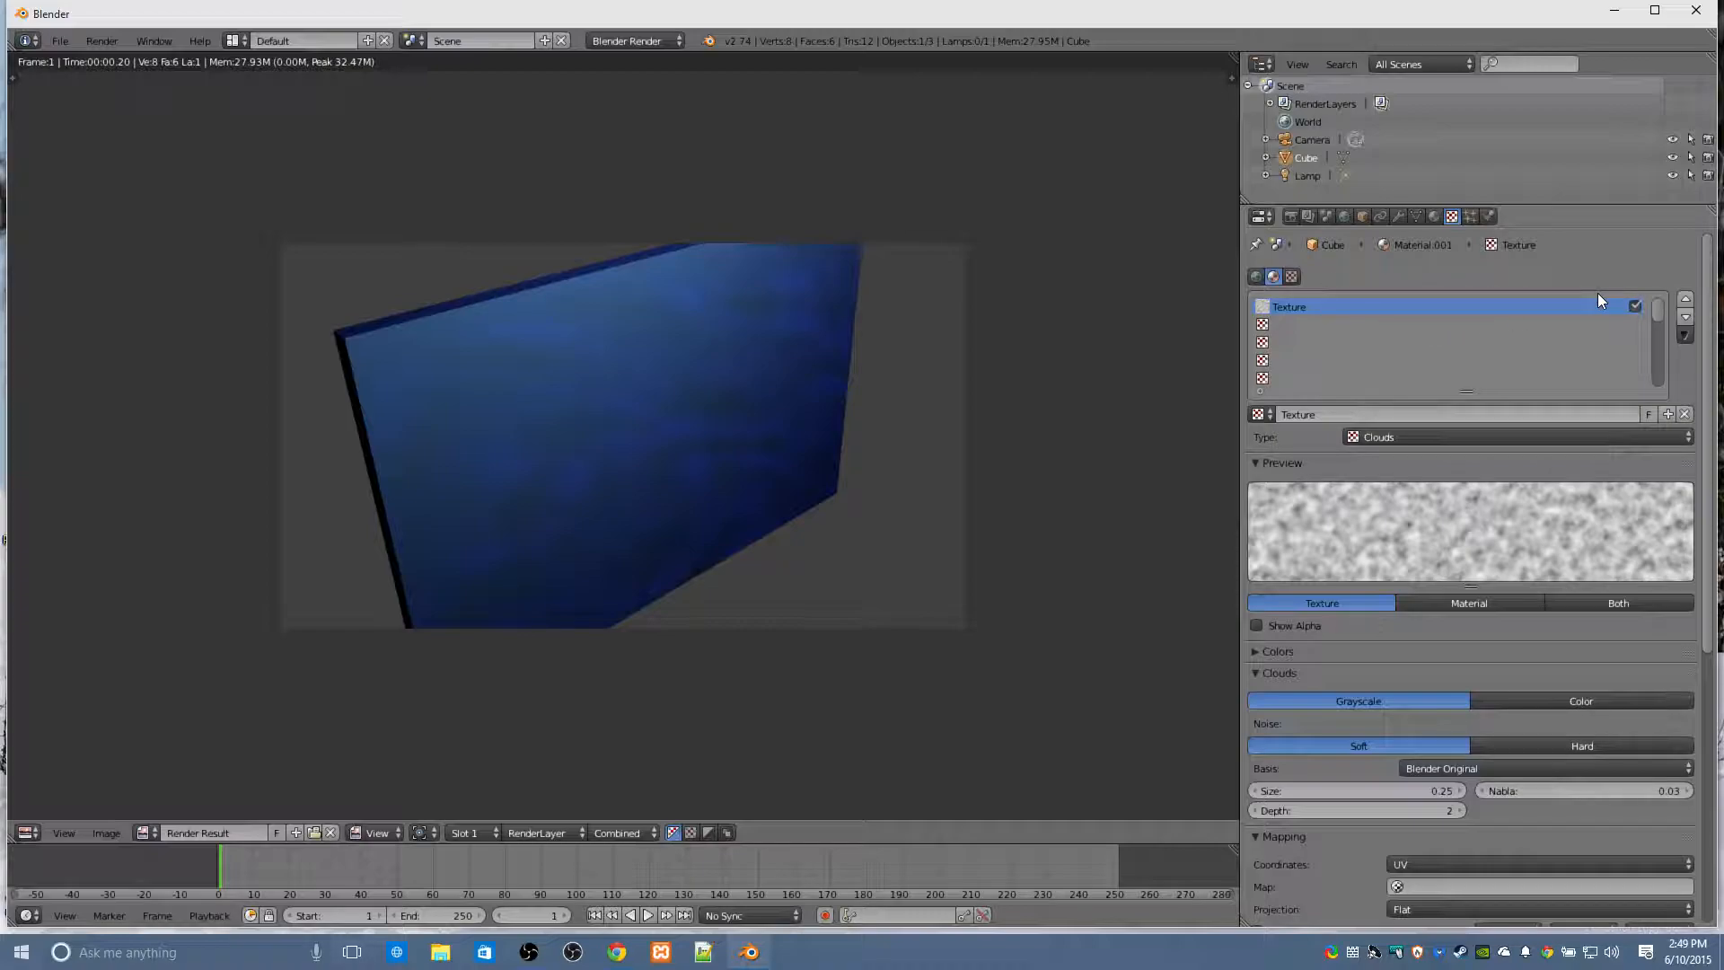
click(1424, 327)
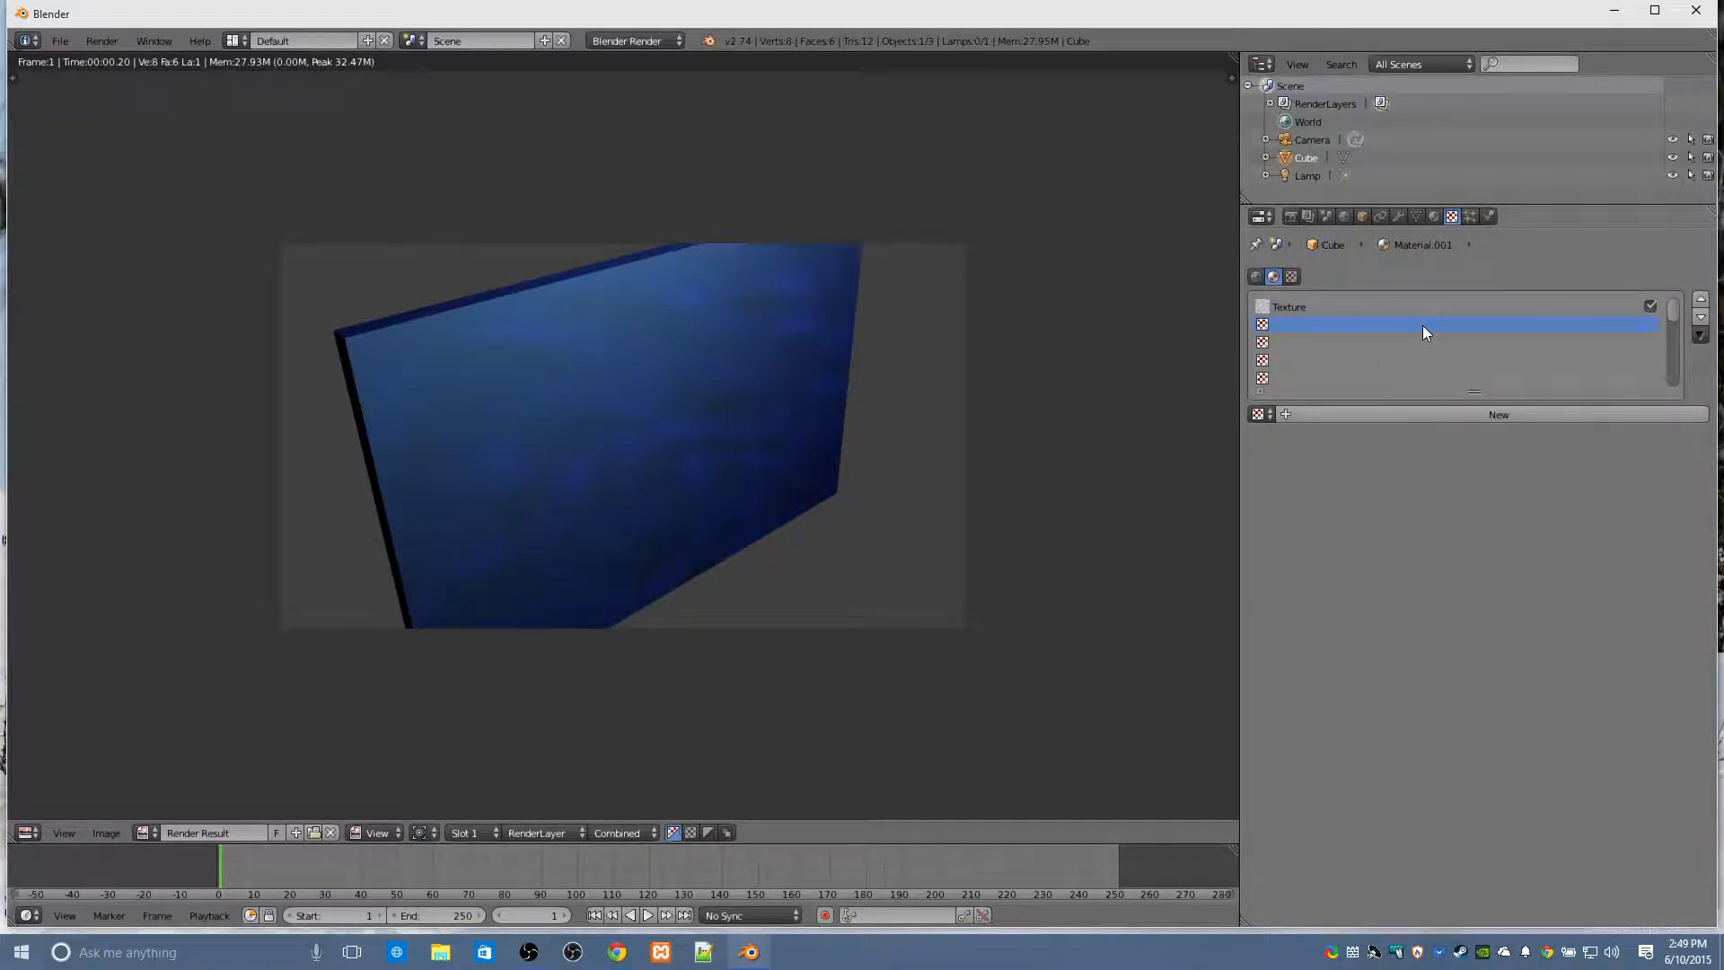
click(1430, 413)
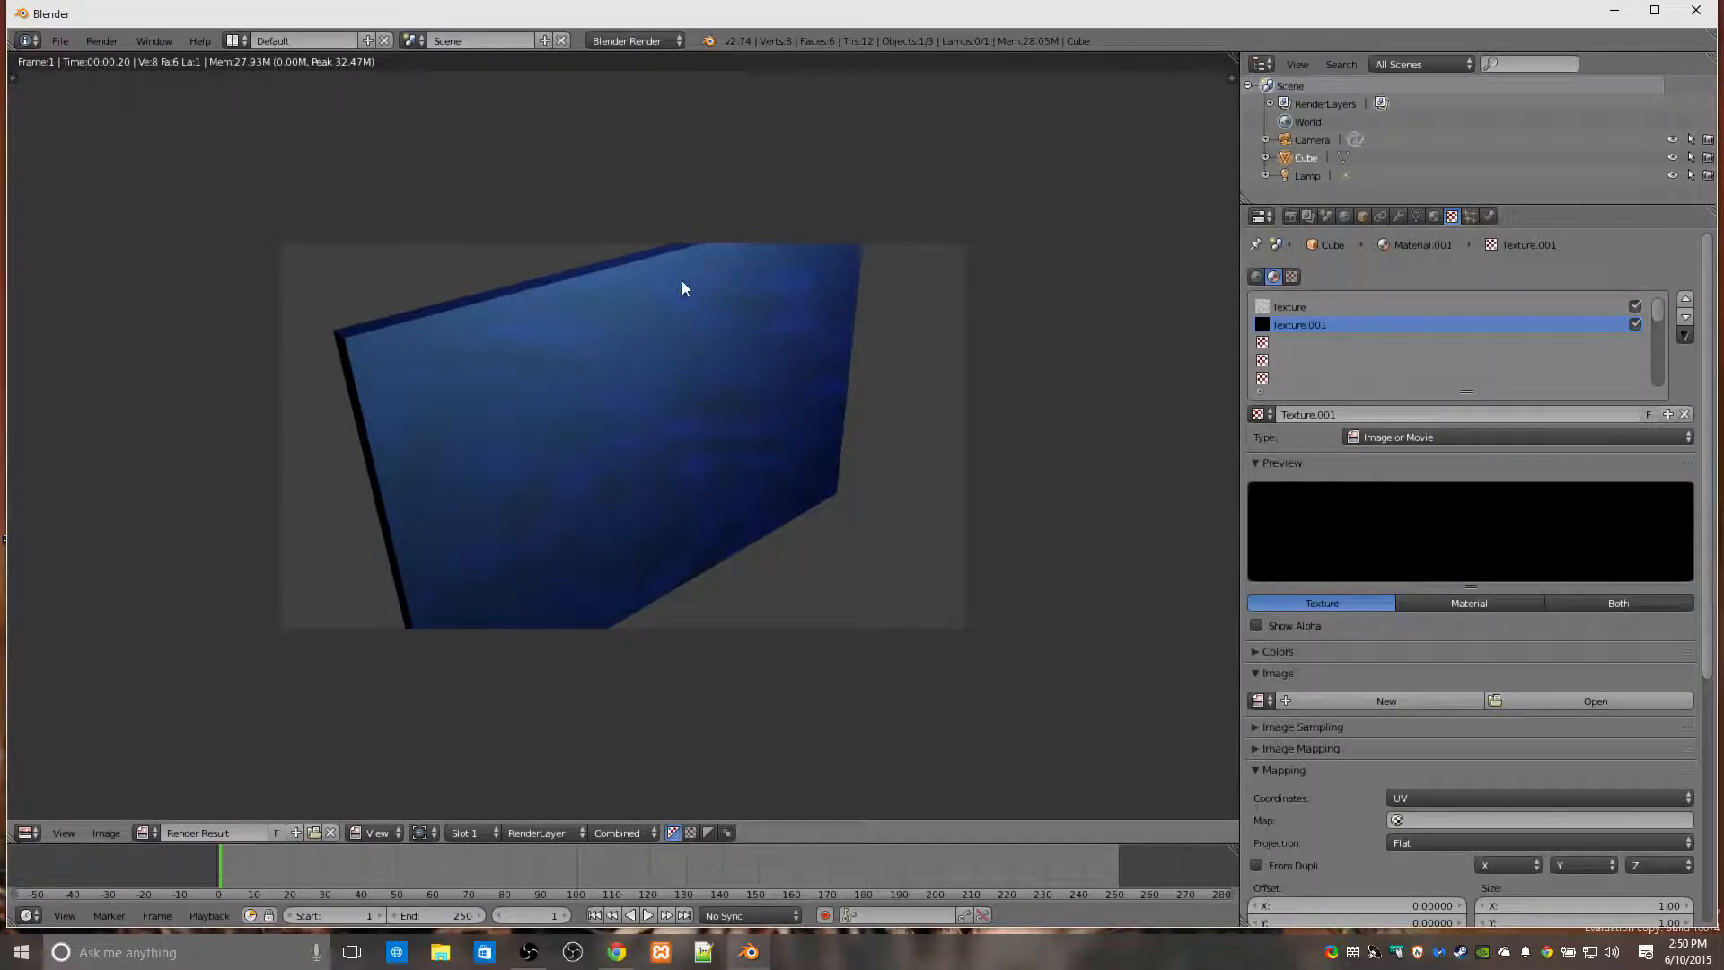
click(1424, 440)
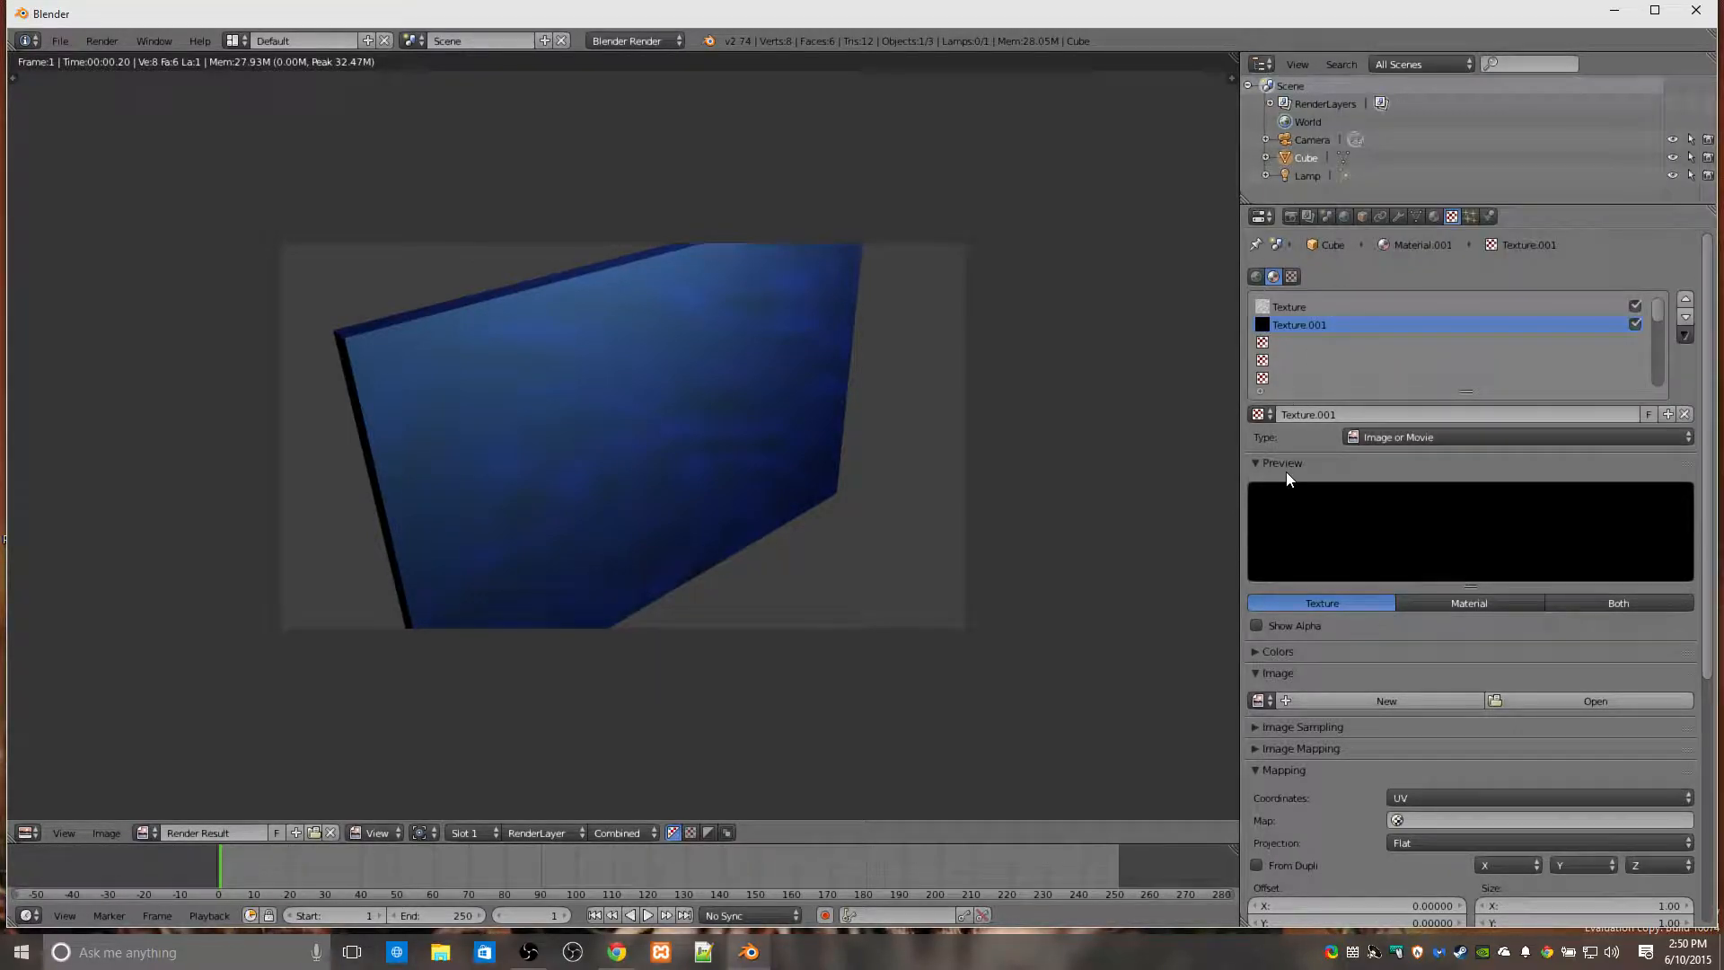
scroll(1332, 511, down, 2)
scroll(1333, 519, down, 3)
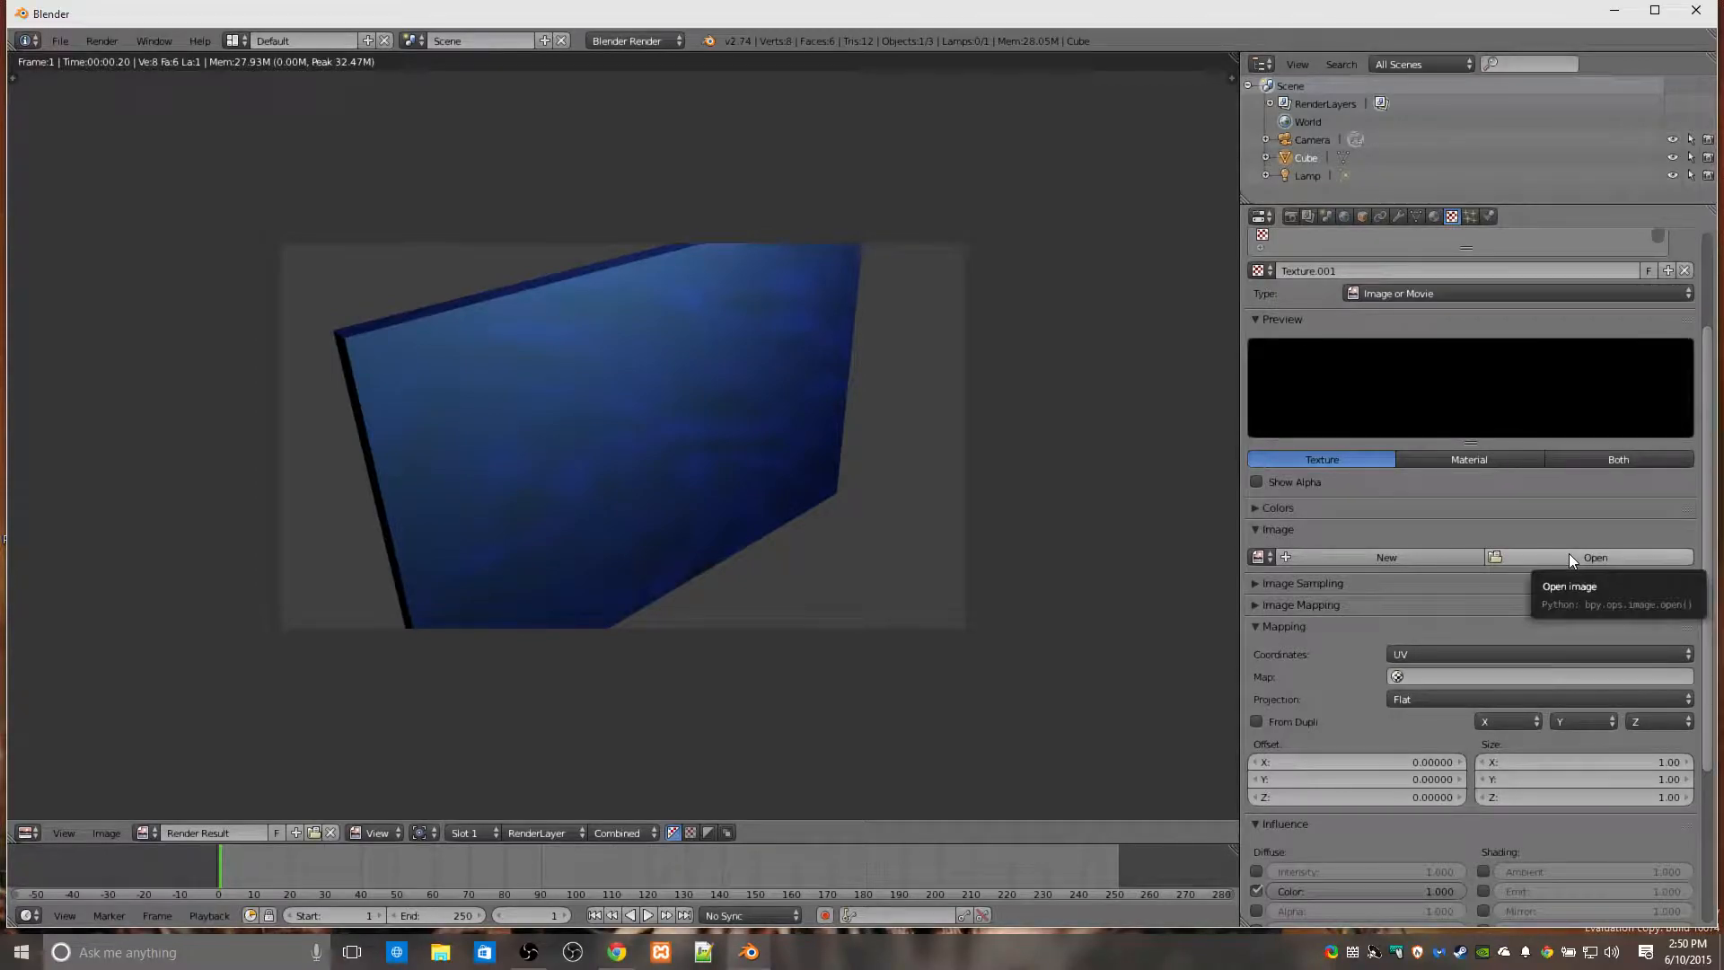
click(1386, 559)
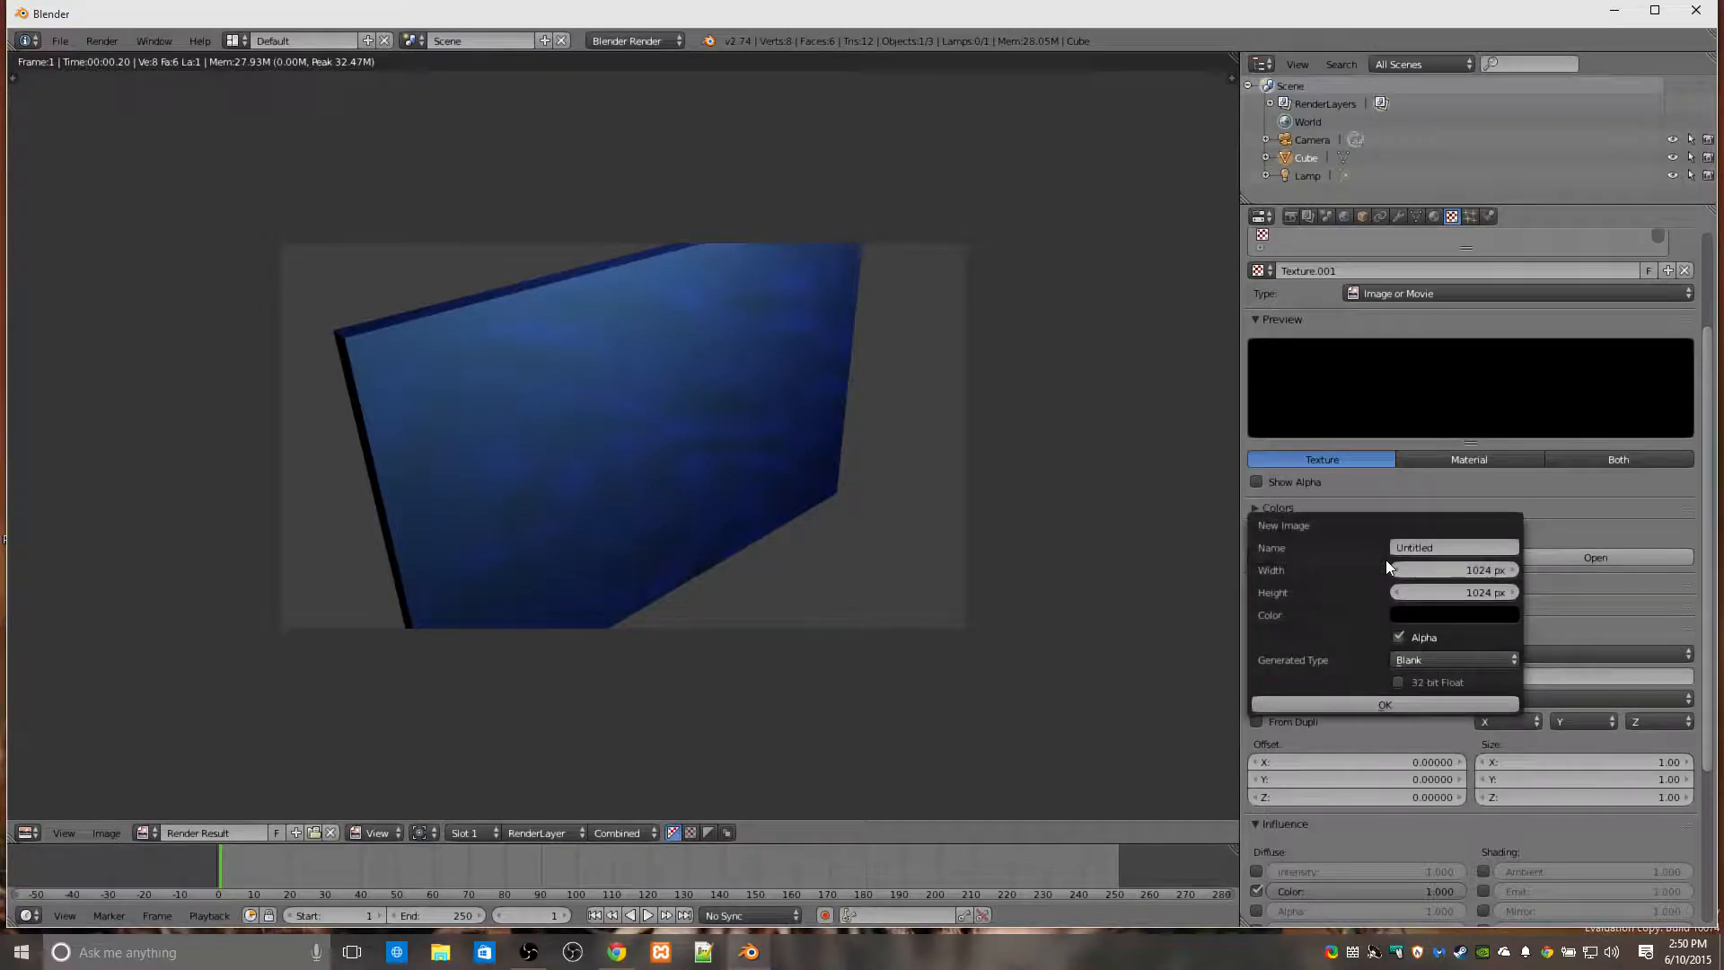
click(1419, 660)
click(1427, 545)
click(1598, 533)
Load New Logo.png from the Pictures folder as the second texture's image and render the scene.
click(1596, 562)
click(1594, 559)
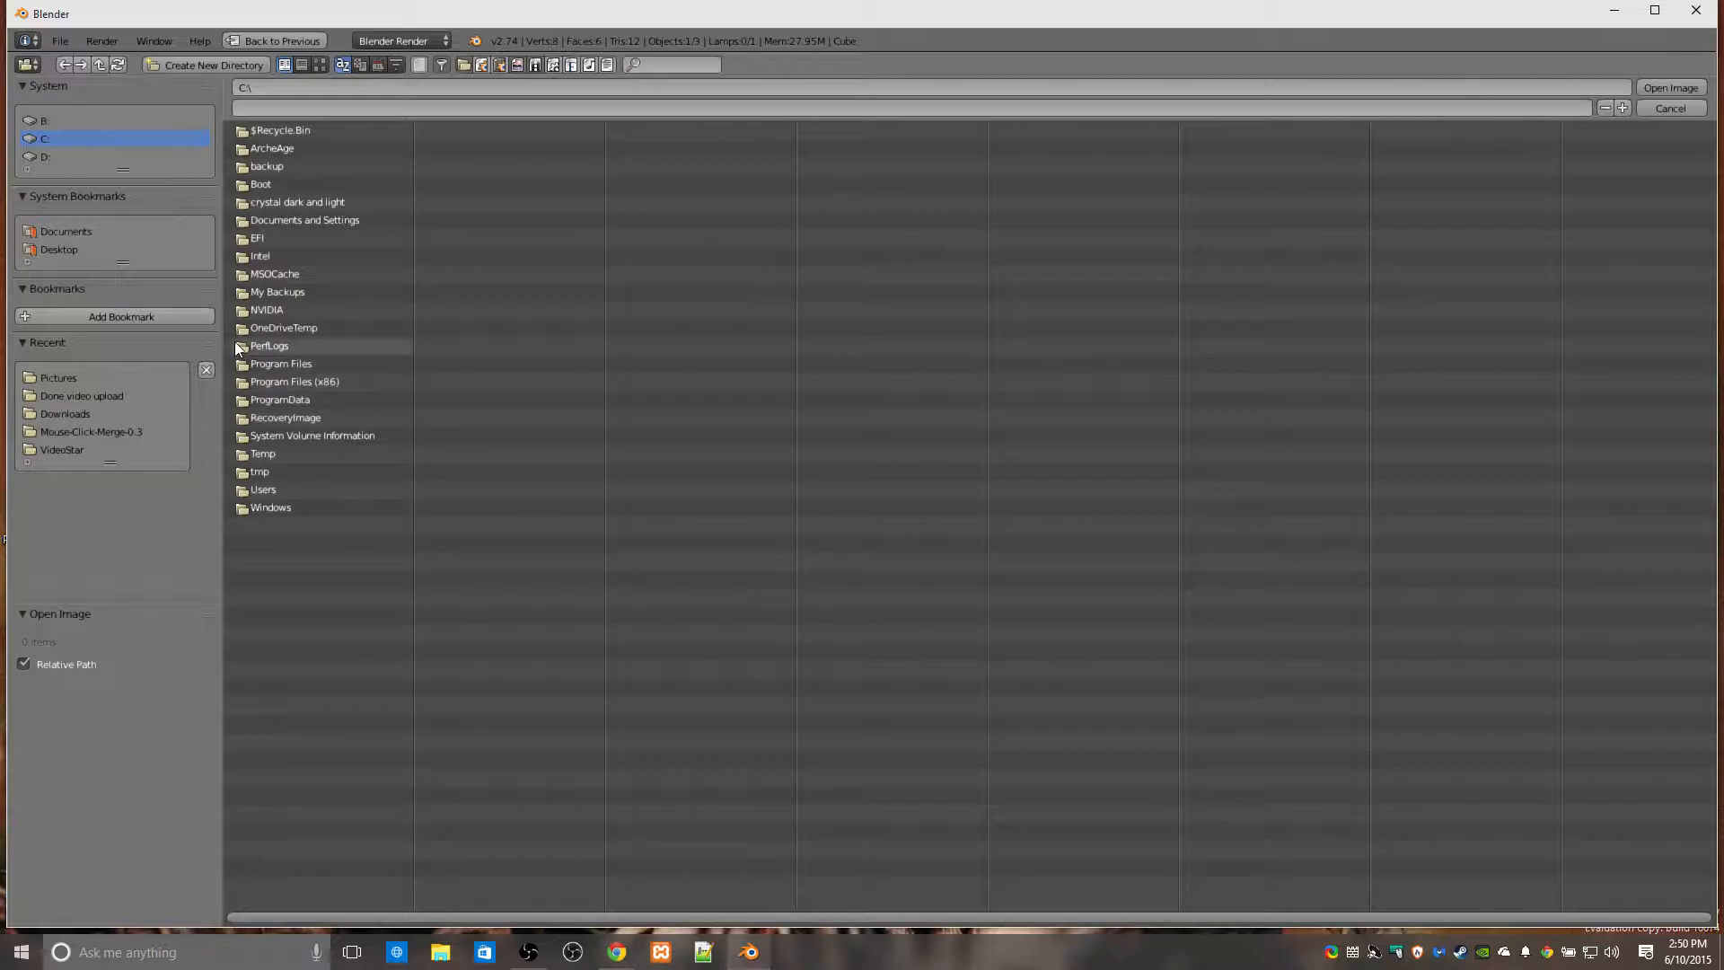
click(65, 379)
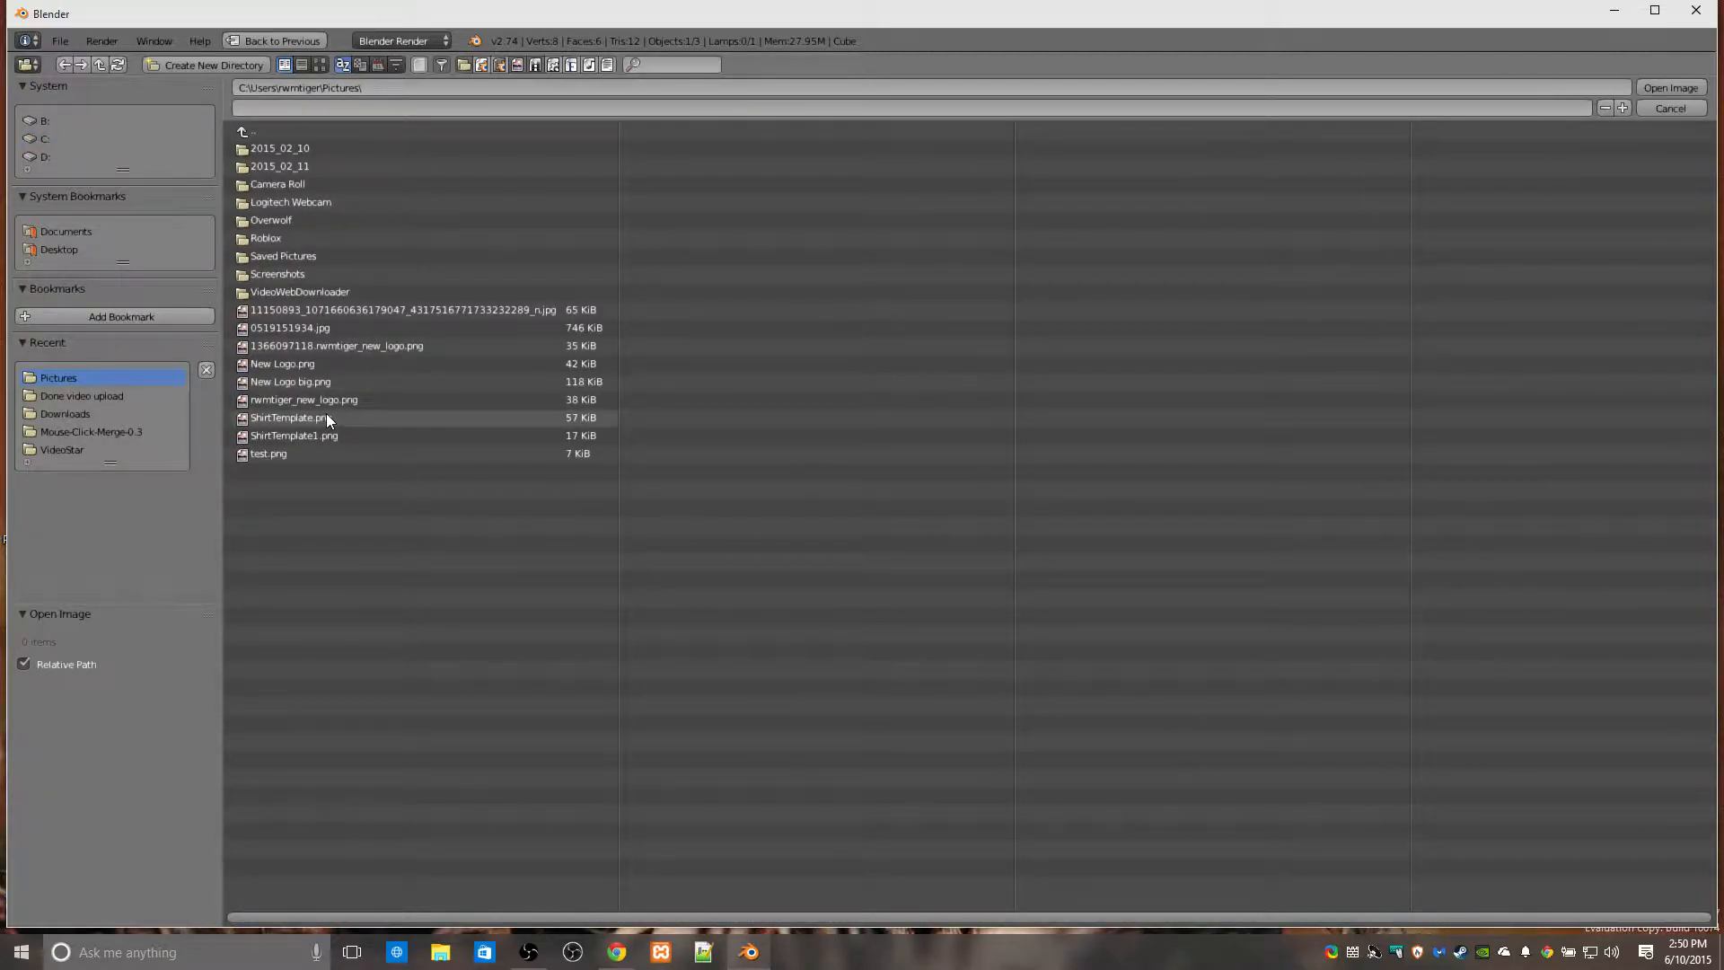
click(289, 368)
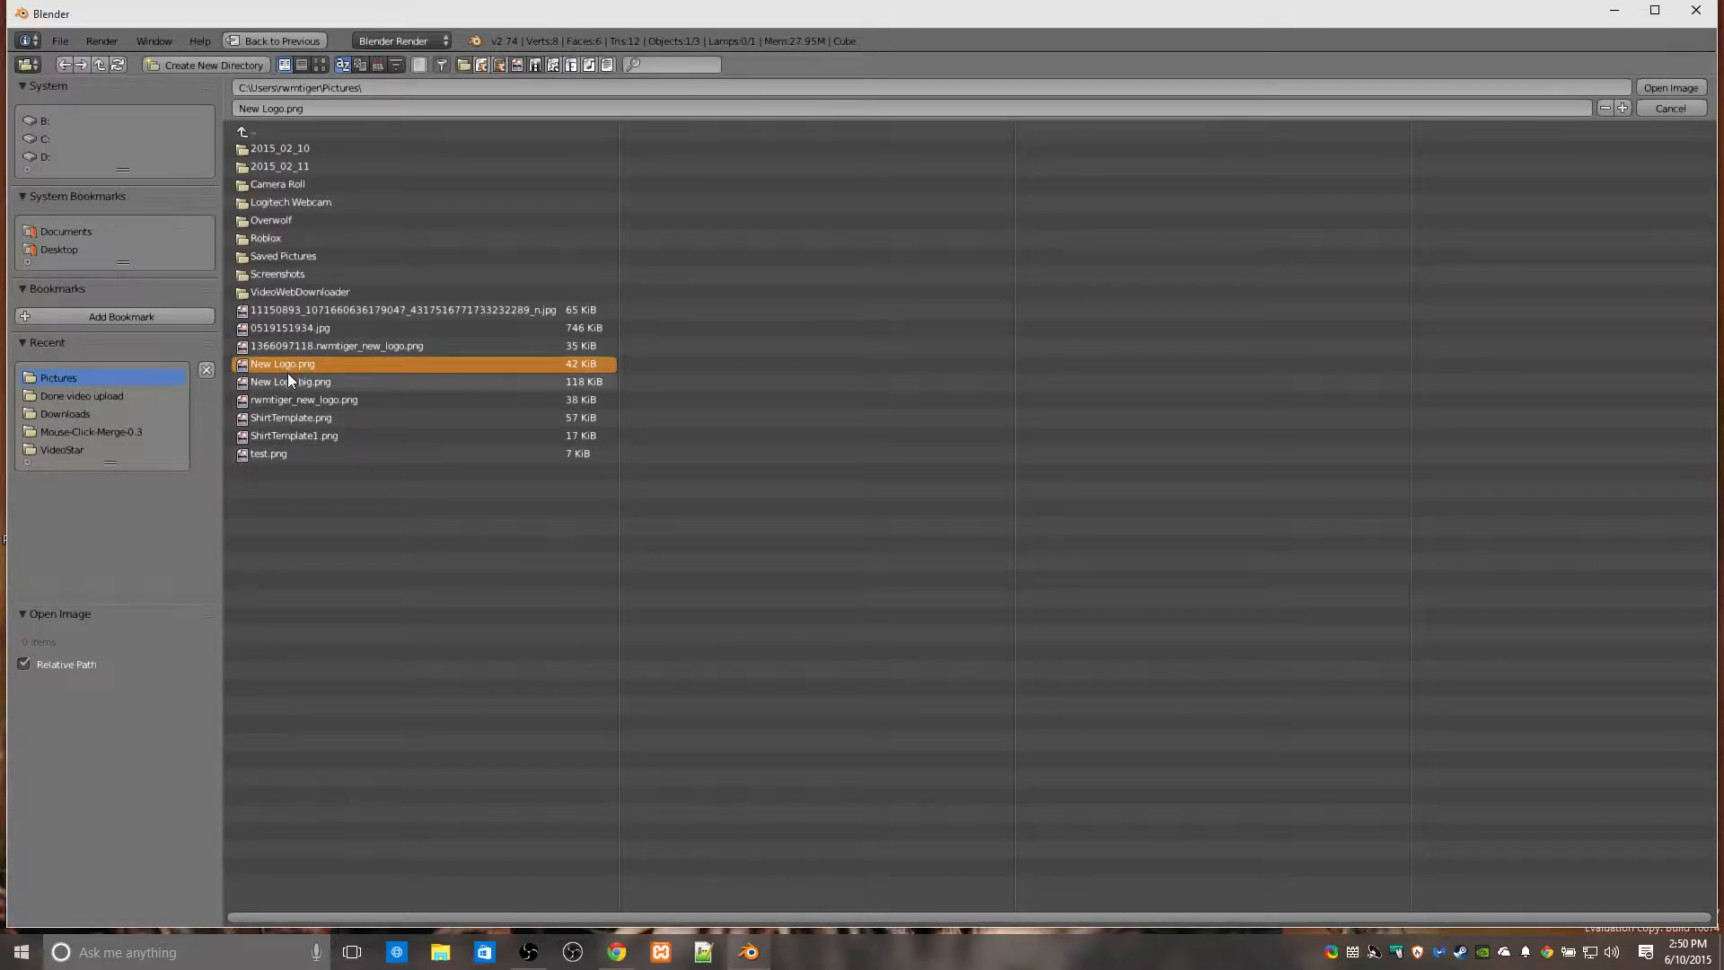
click(287, 375)
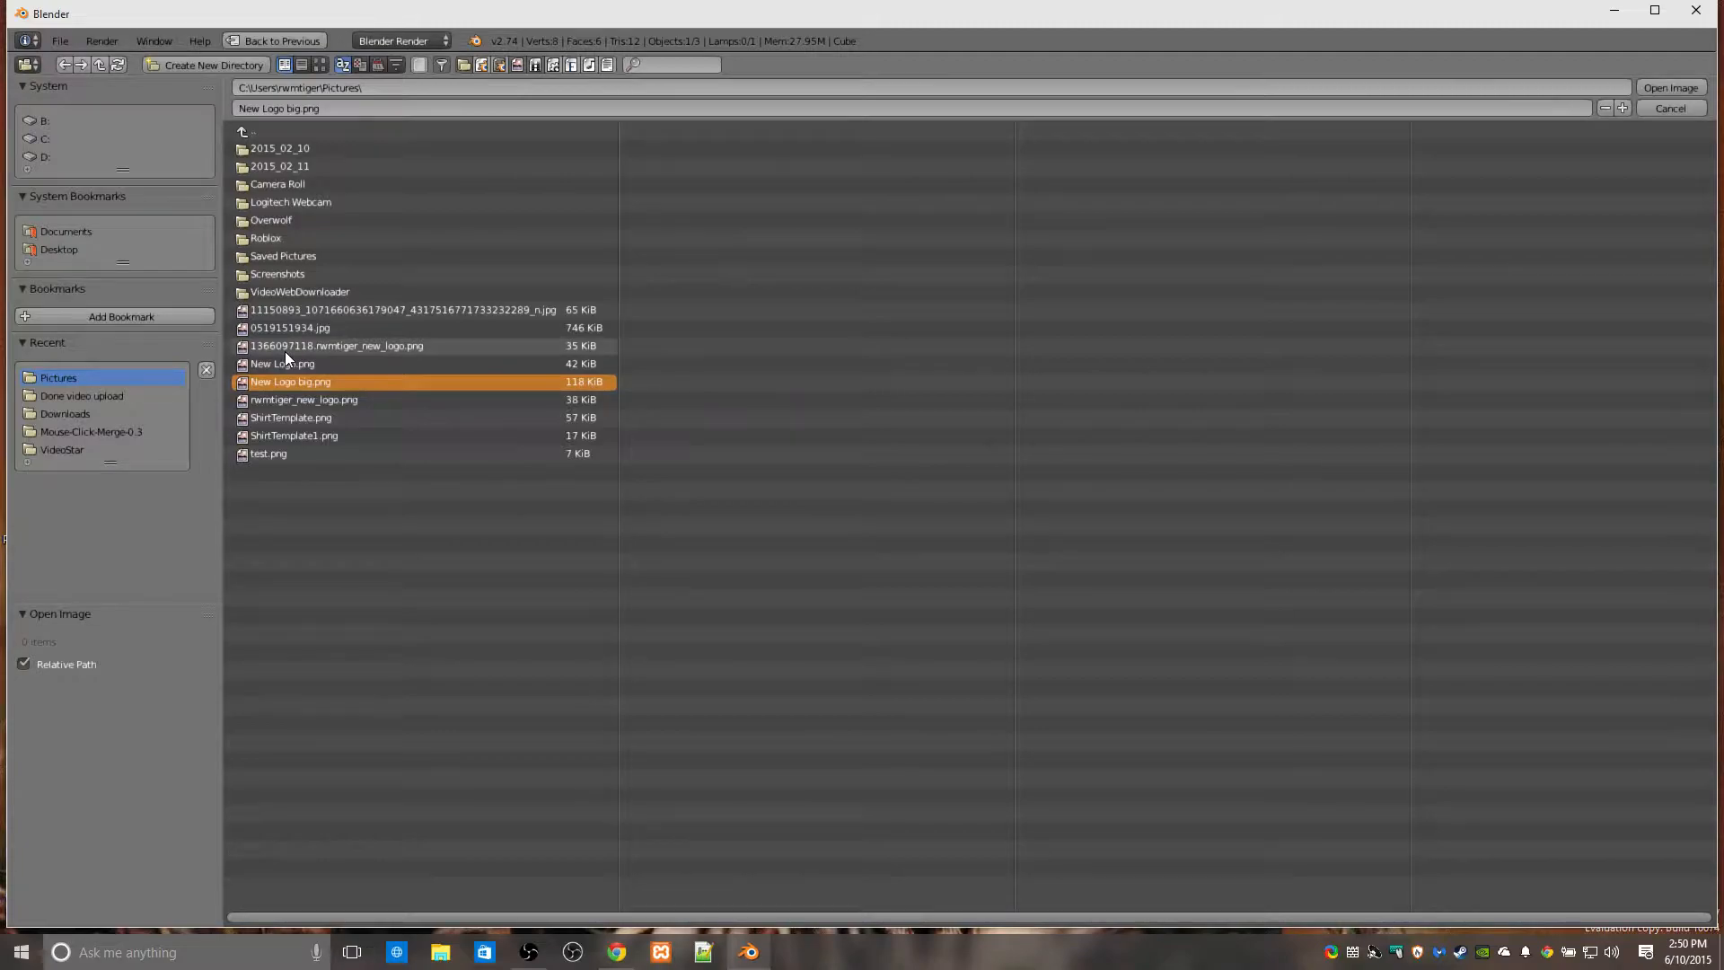
click(284, 351)
click(284, 363)
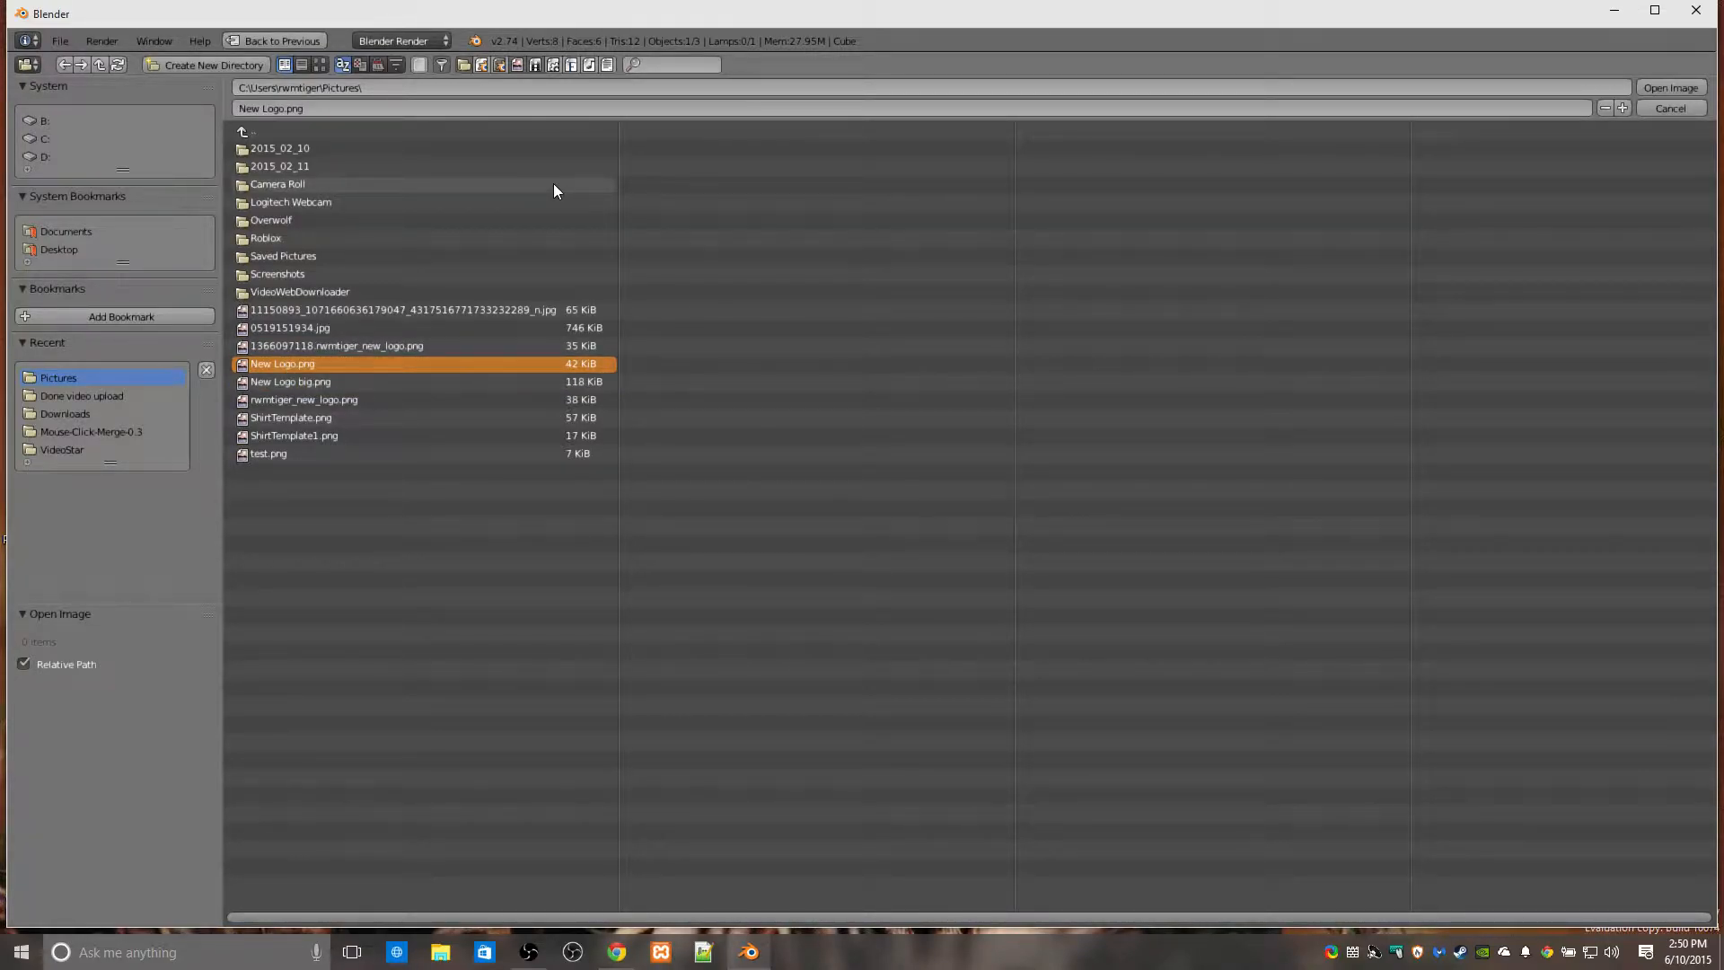
double_click(334, 369)
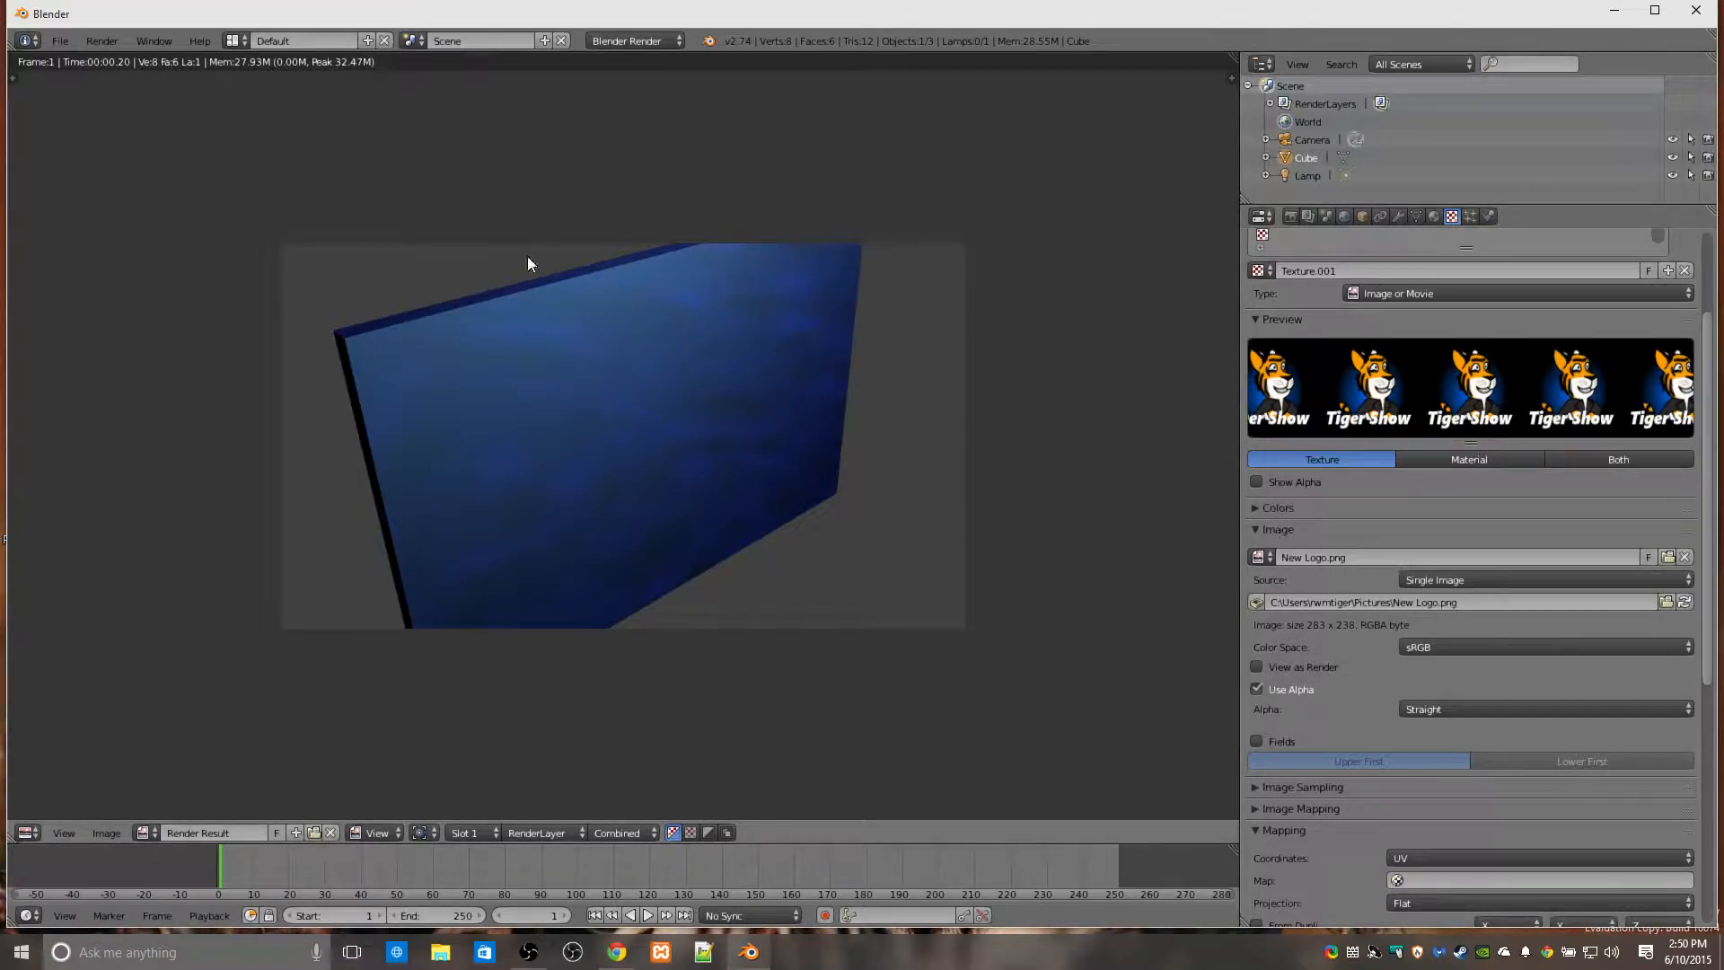
click(1293, 215)
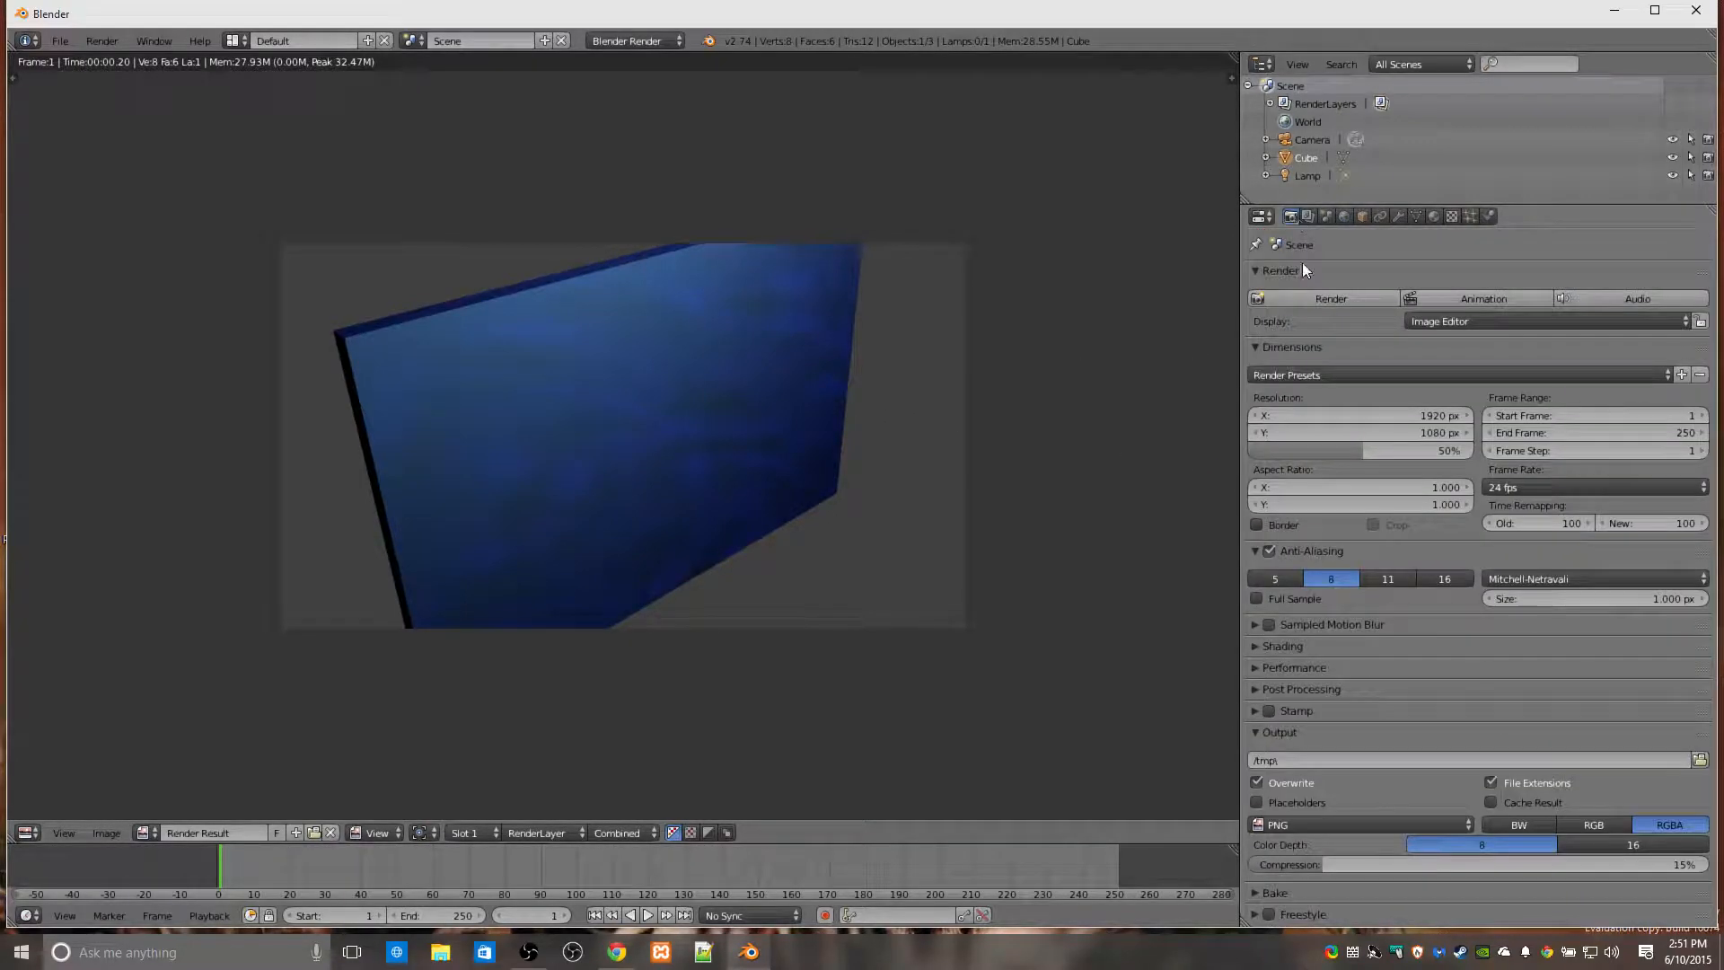
click(1301, 289)
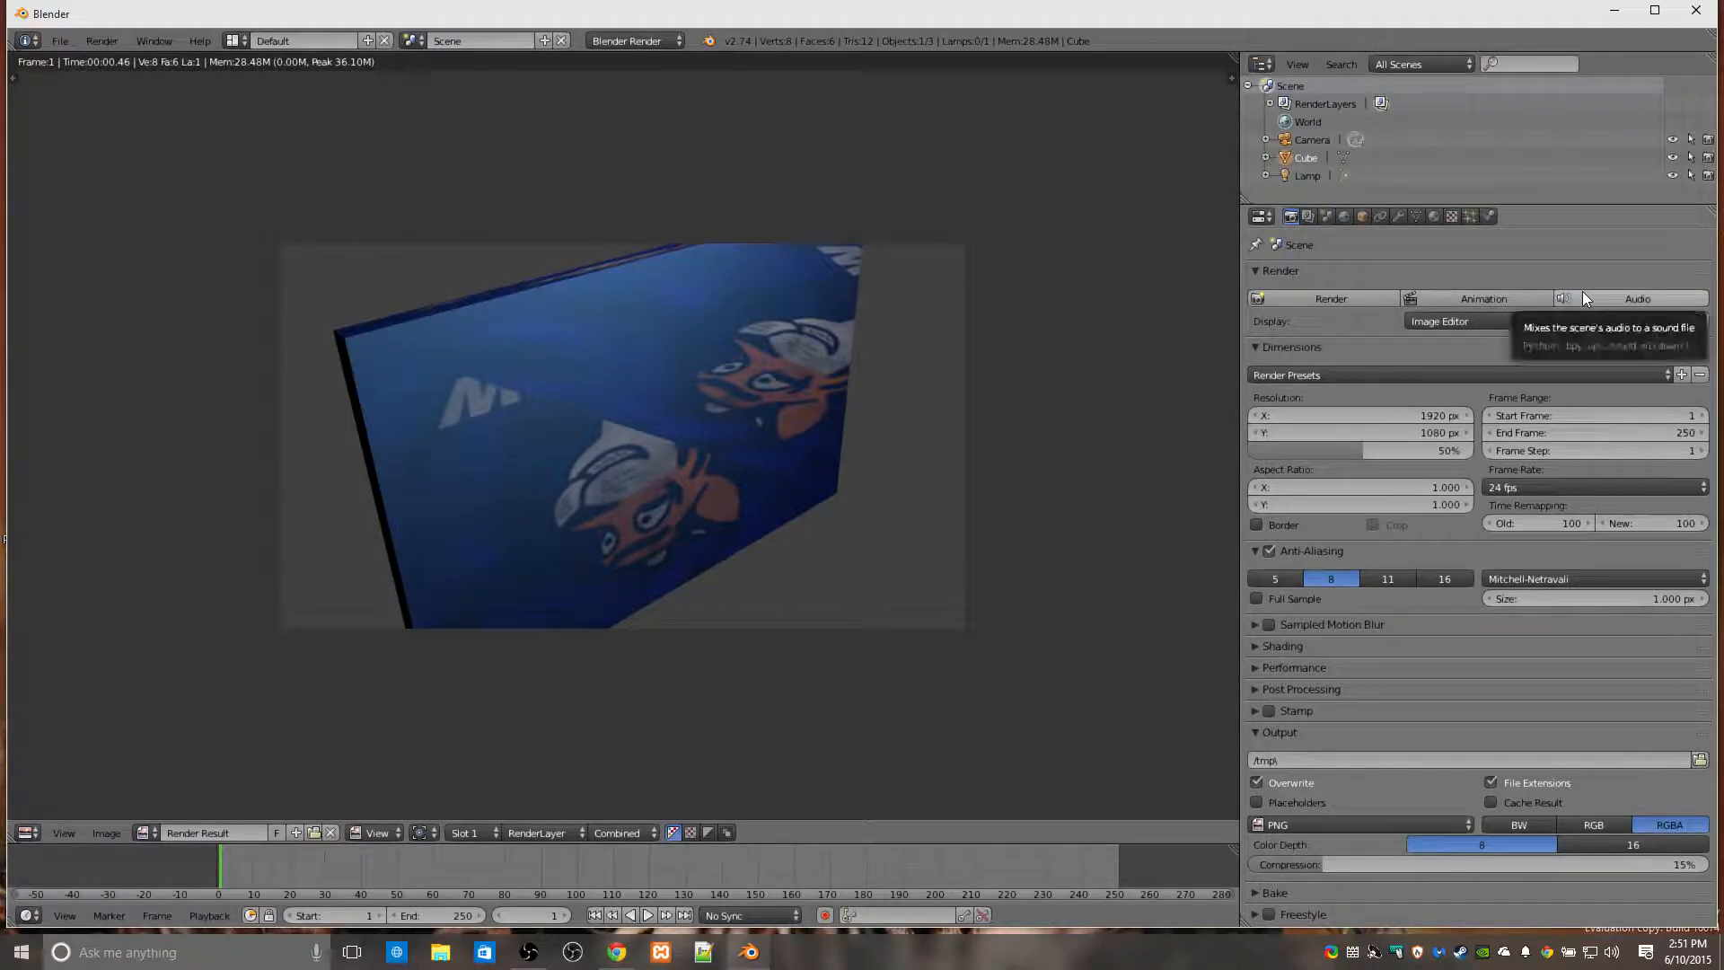
Copy the file path of New Logo.png from the second texture's image settings.
click(1451, 216)
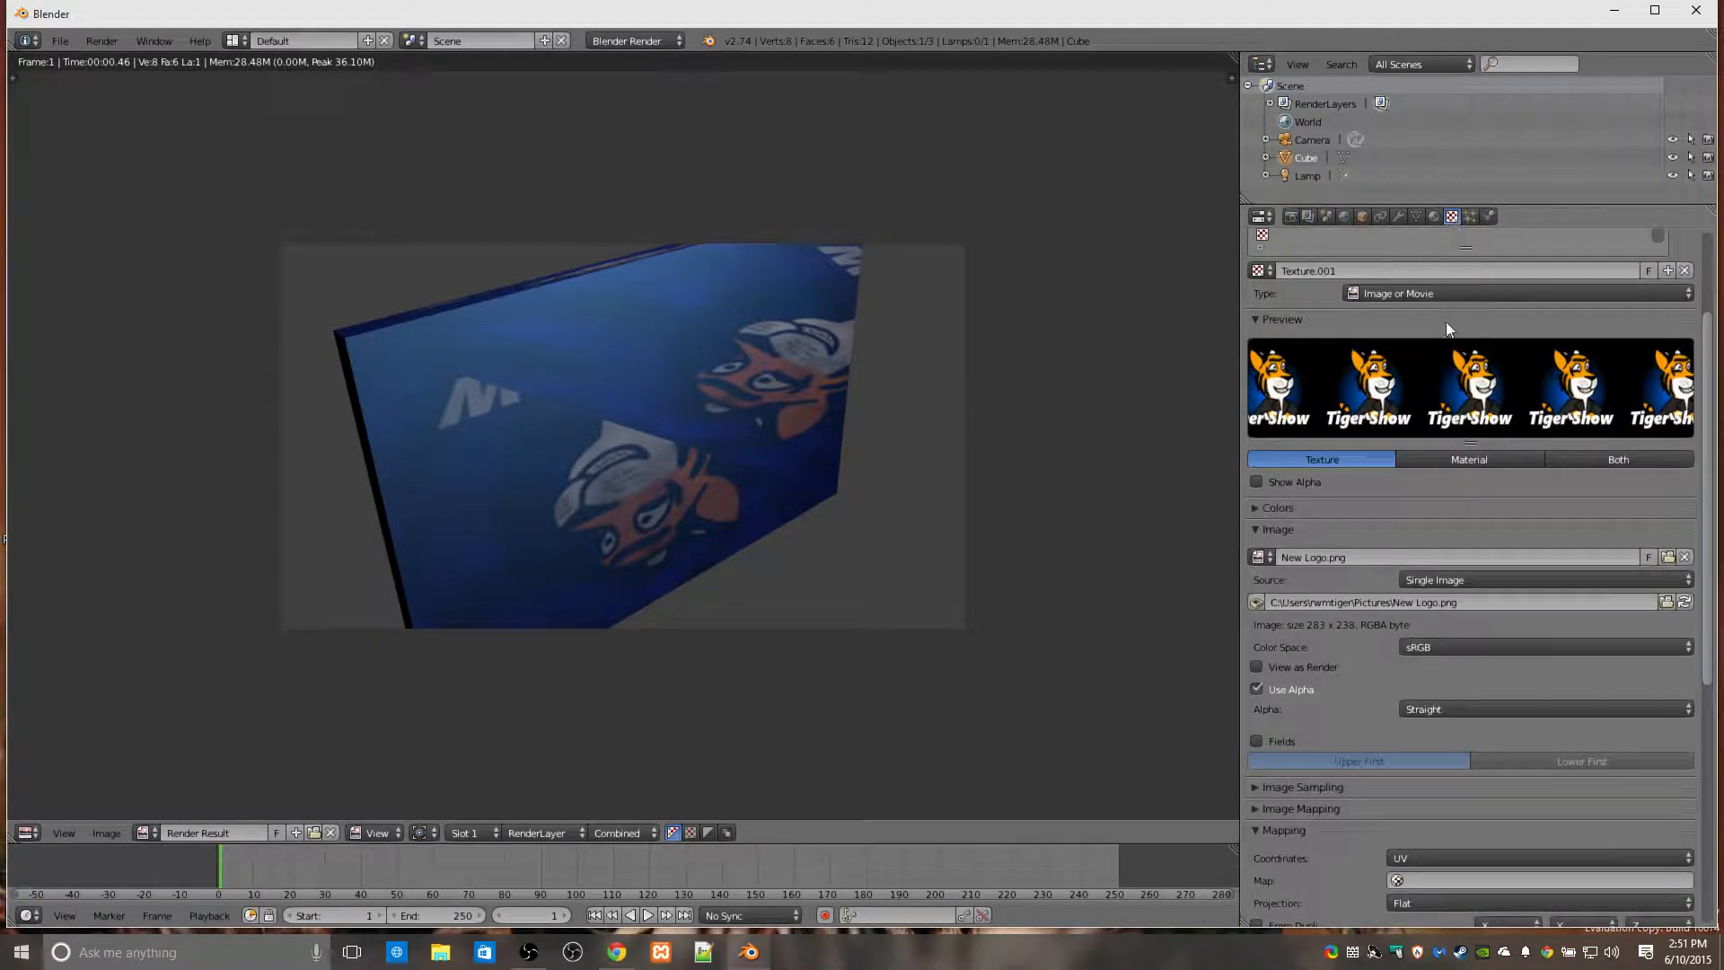
click(1462, 600)
drag(1464, 604, 1271, 607)
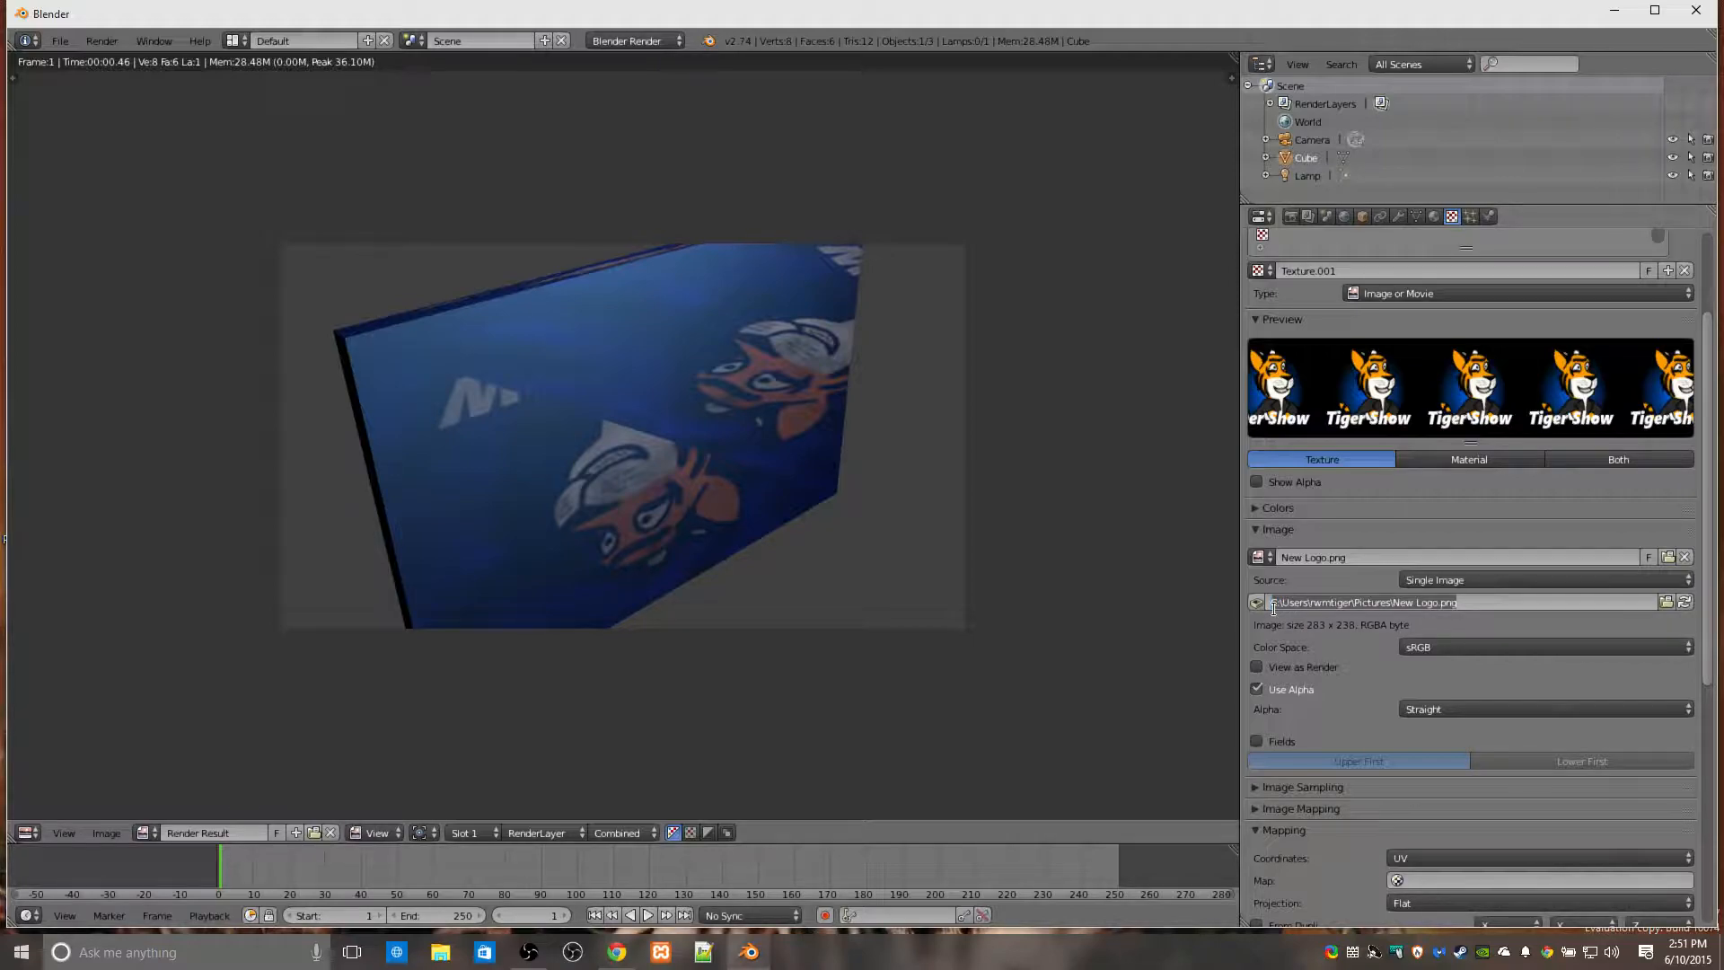
key(Escape)
click(1482, 603)
key(ctrl+c)
key(Return)
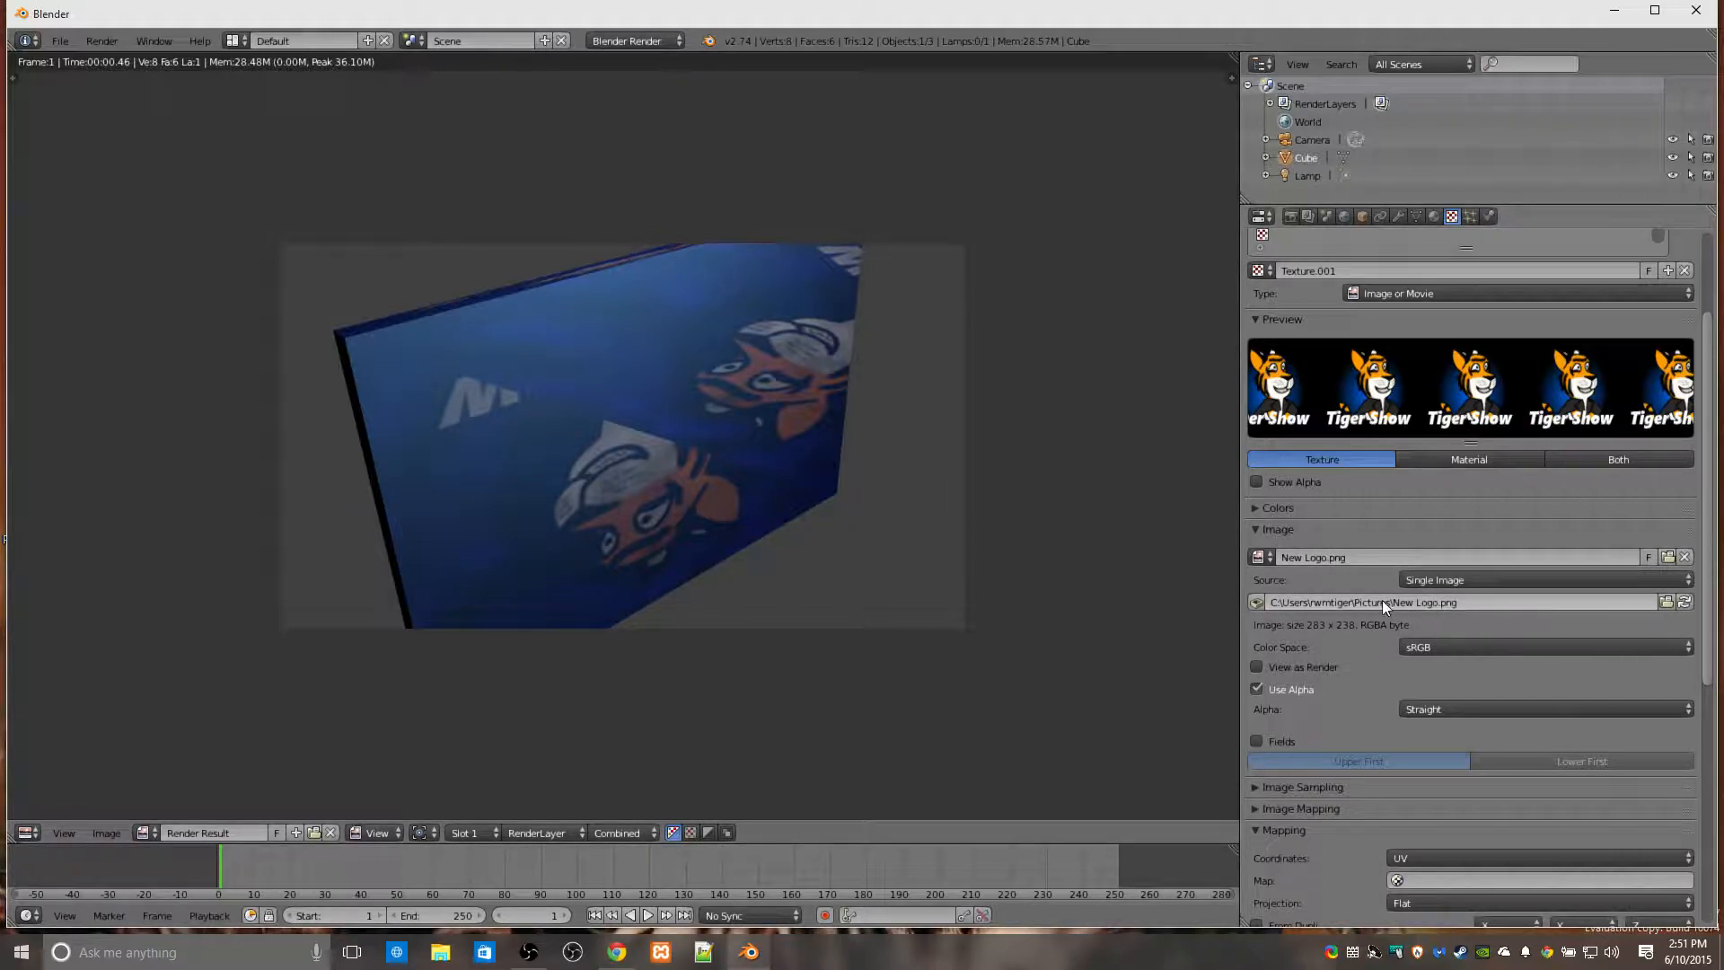
Set the source of the New Logo.png texture image to Image Sequence.
click(1477, 588)
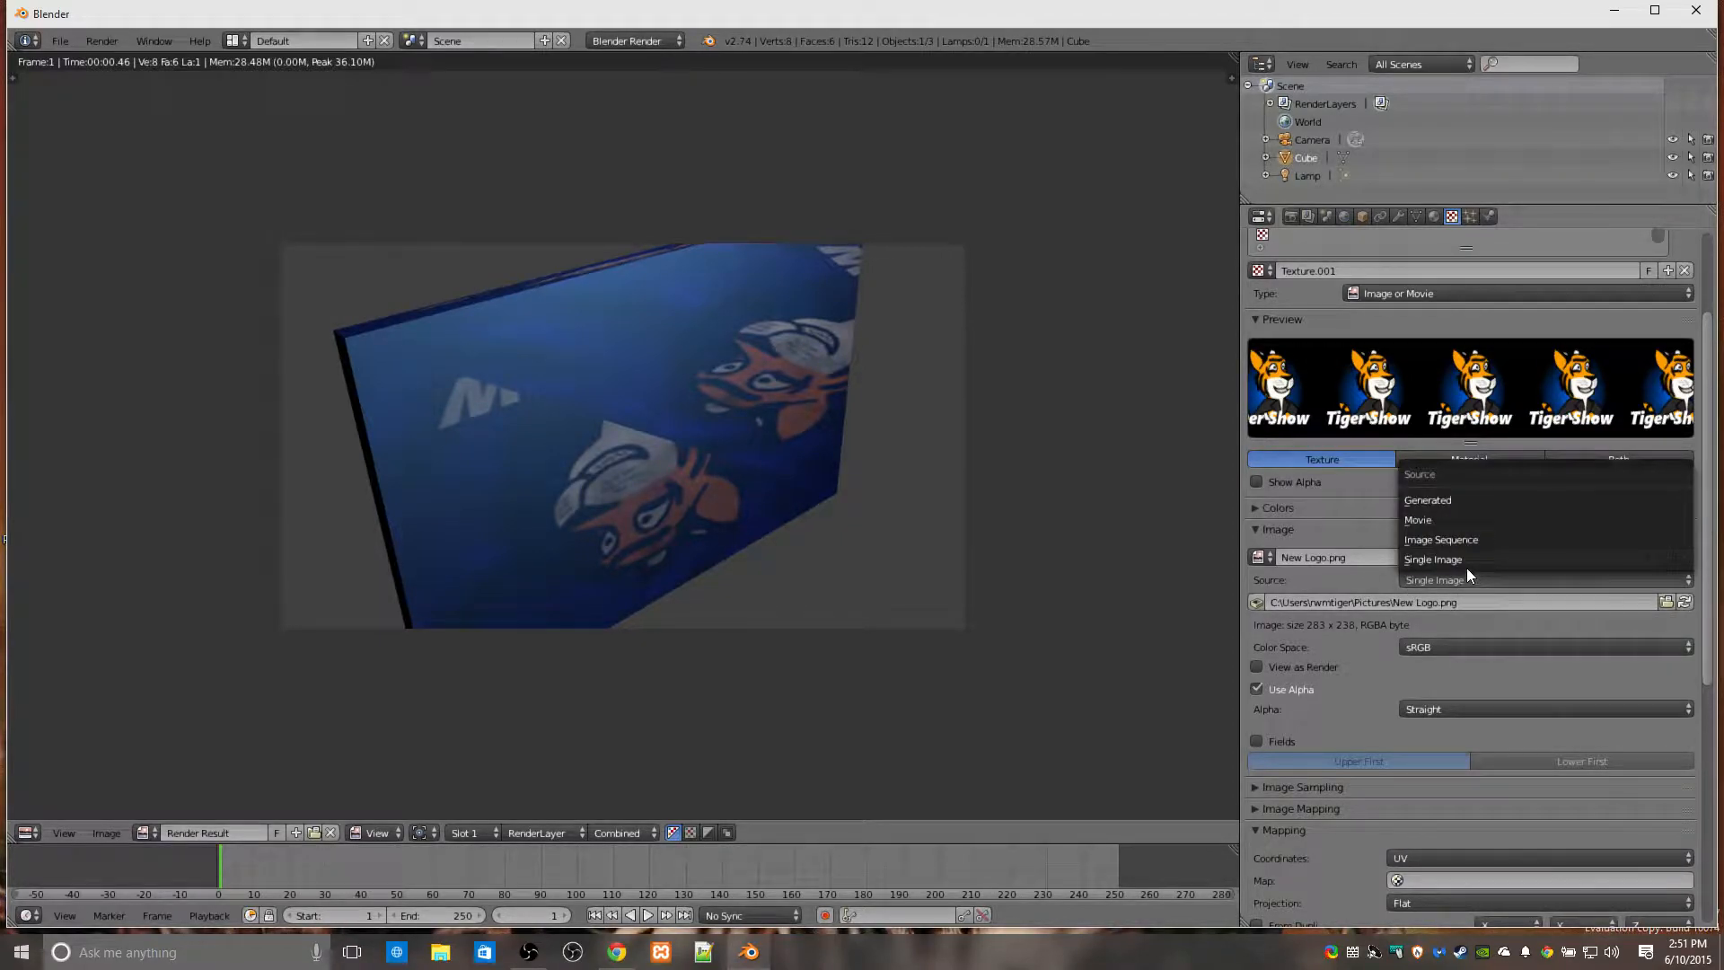
click(1452, 541)
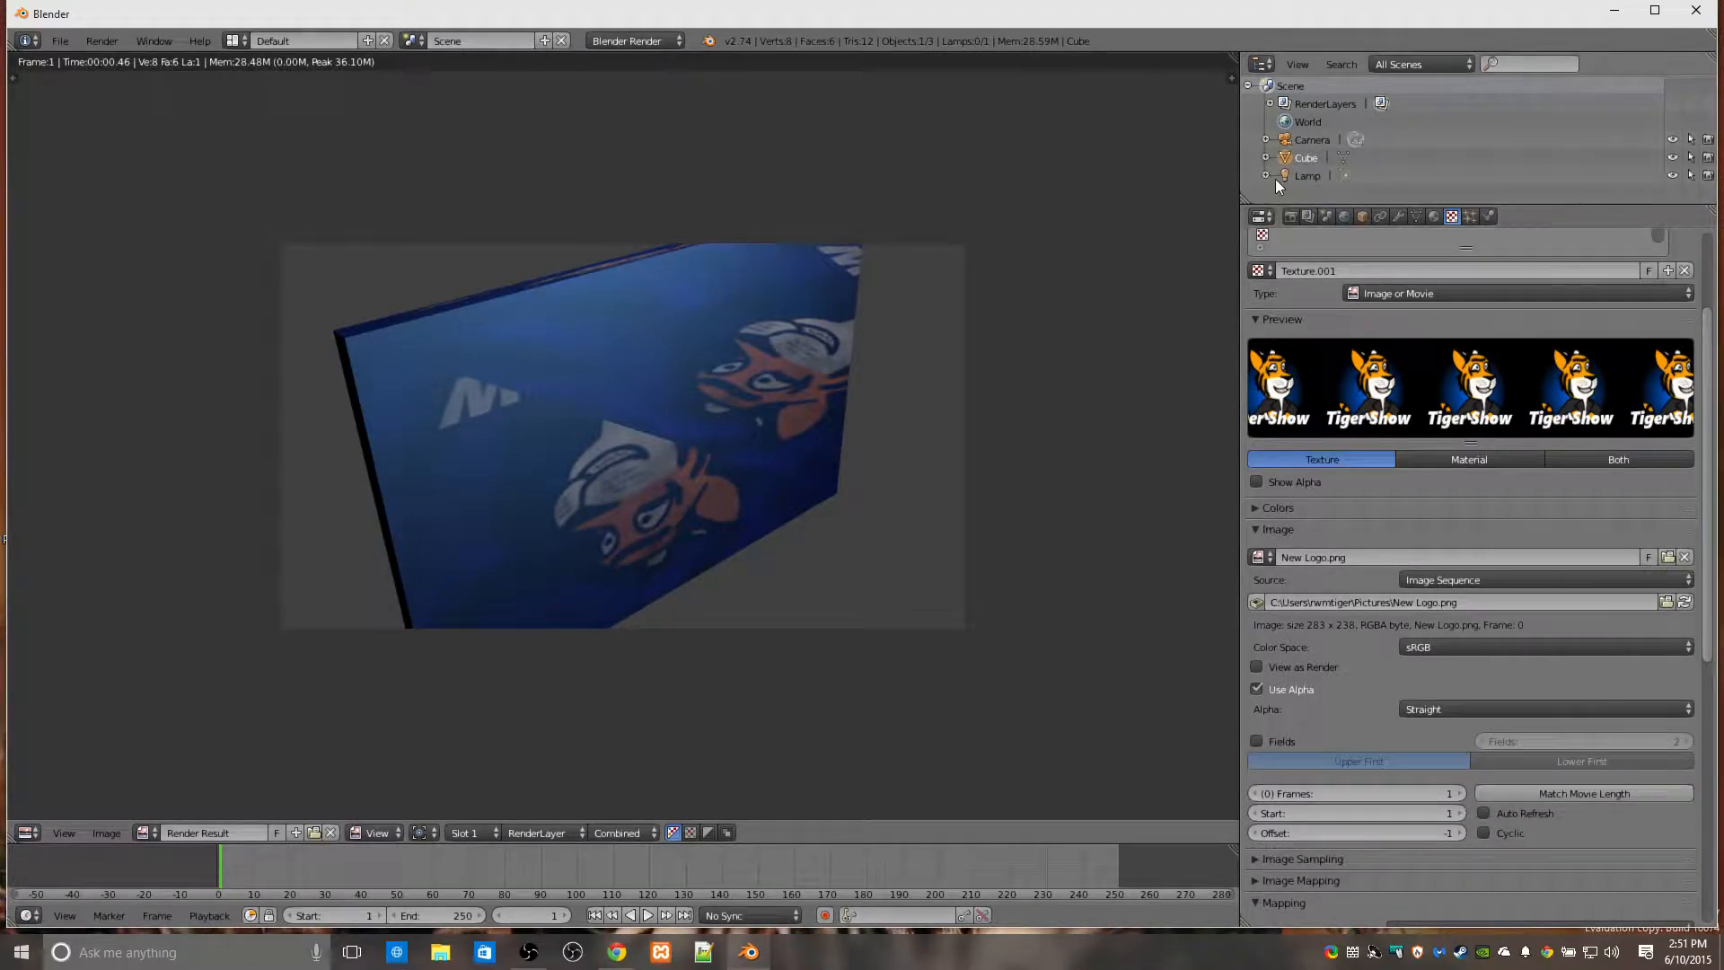
Render the scene to check the logo texture with its Image Sequence source.
click(1287, 218)
click(1316, 300)
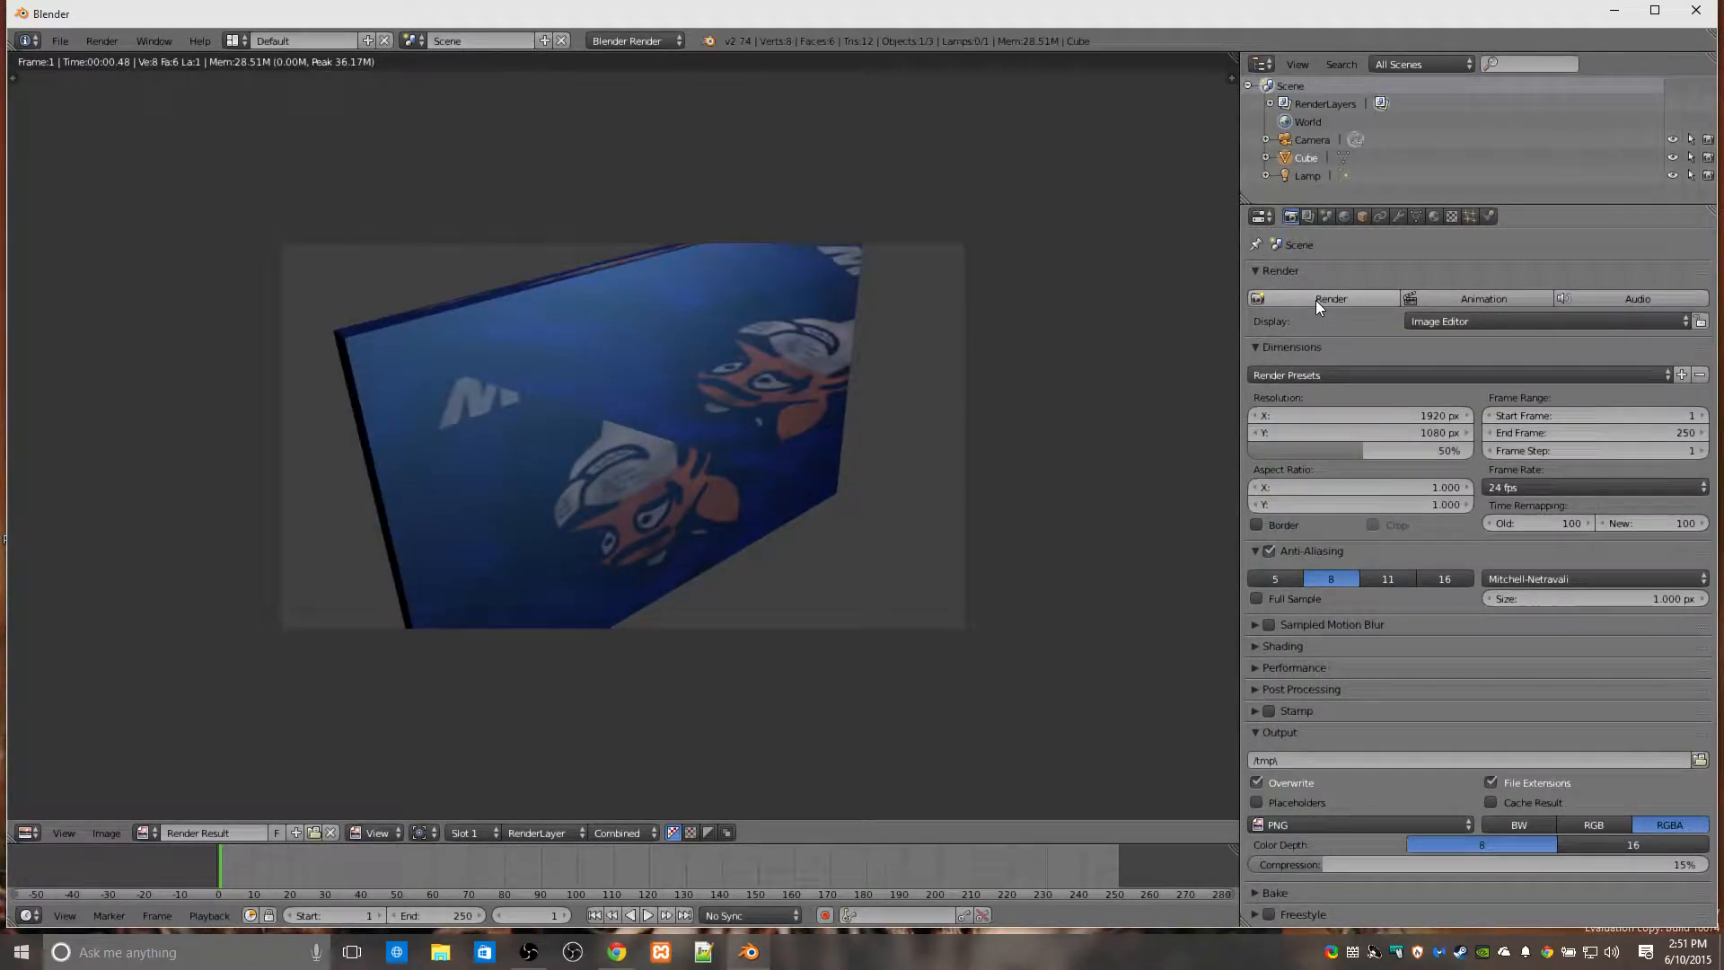
click(1453, 216)
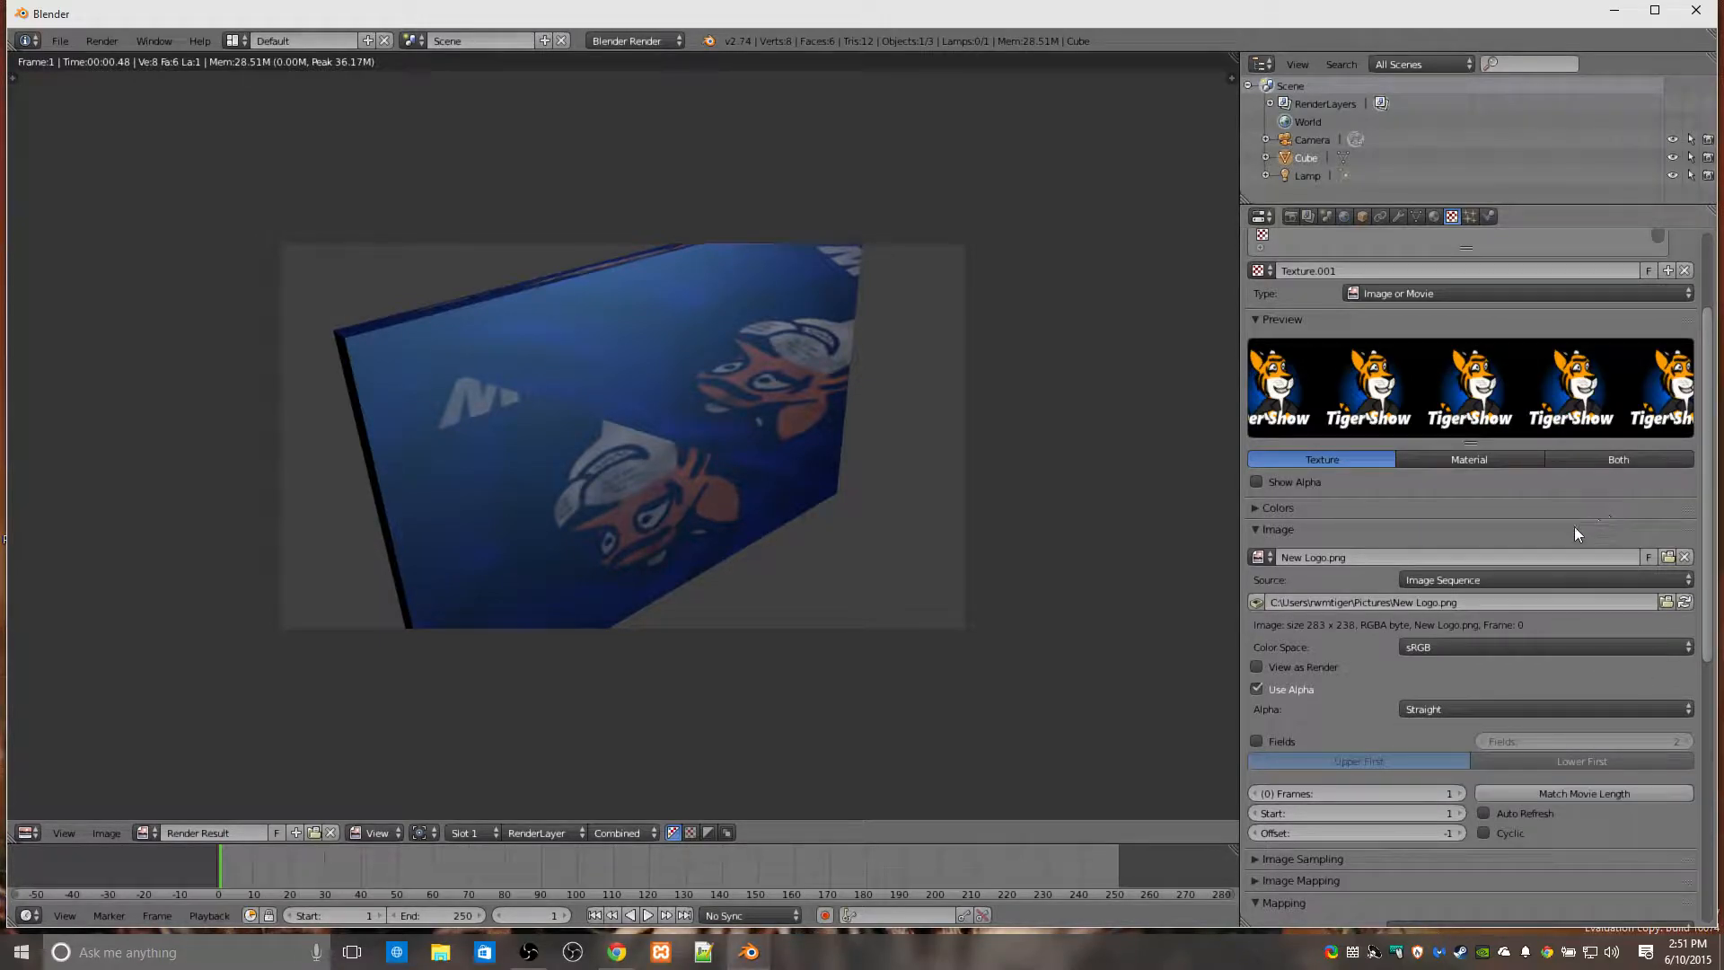
click(1459, 558)
Try Distorted Noise as the second texture's type and switch it back to Image or Movie.
click(1492, 299)
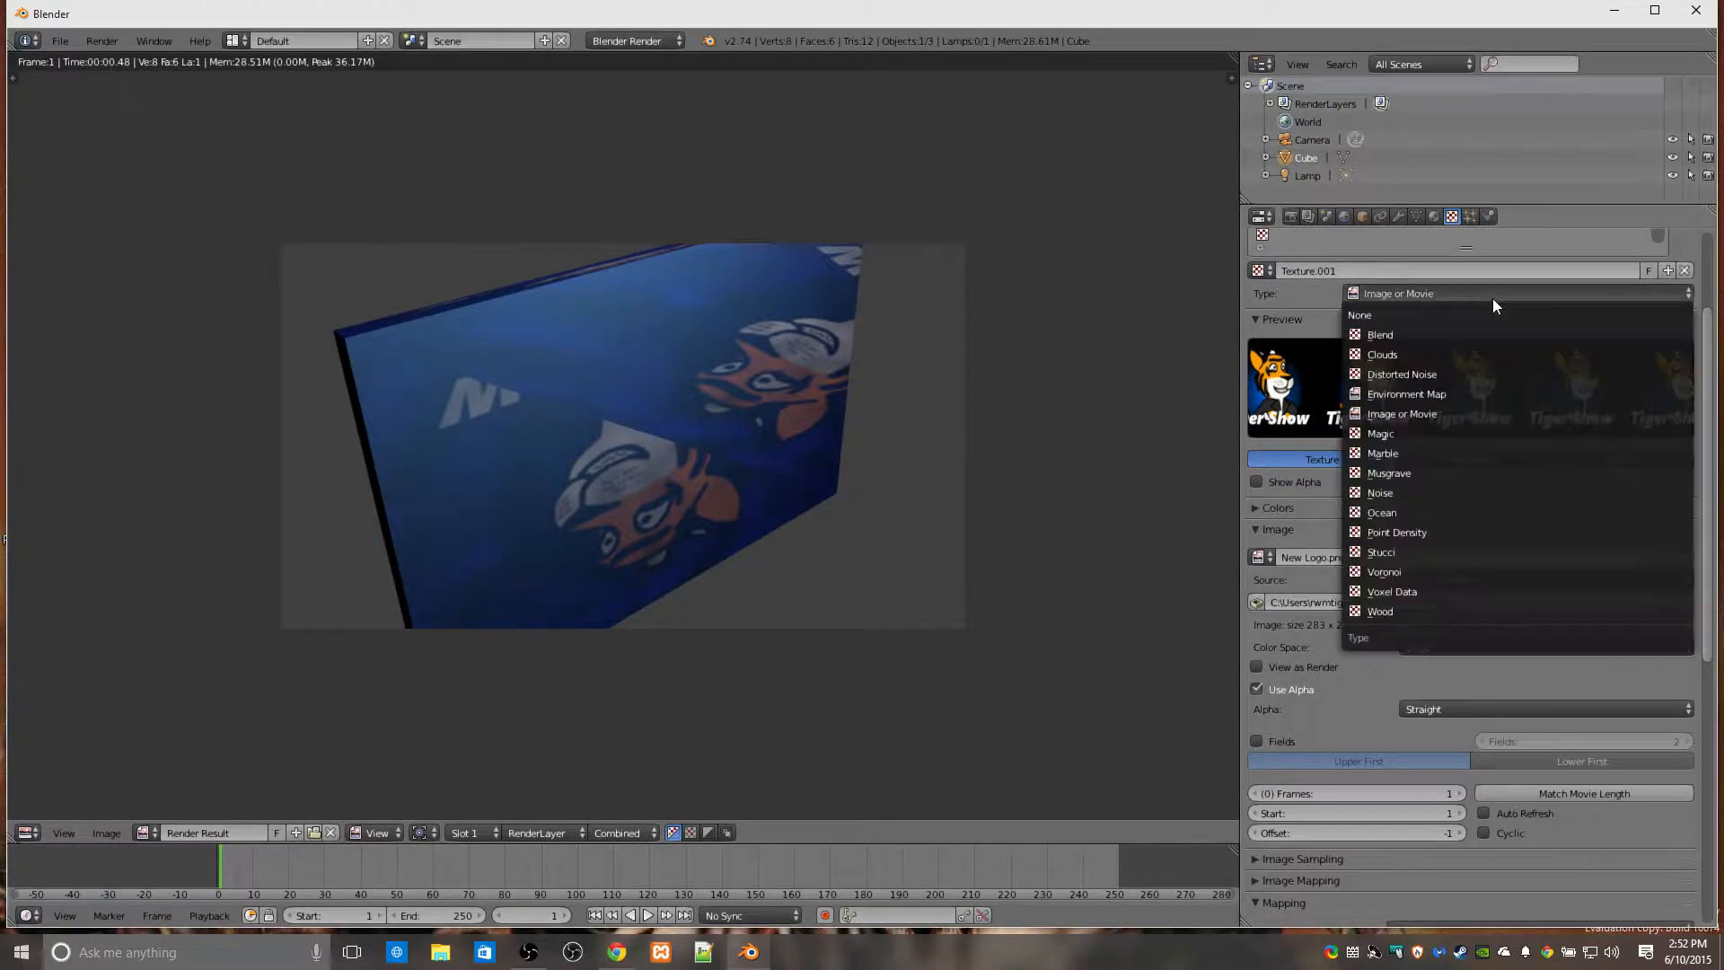
click(1410, 364)
click(1426, 295)
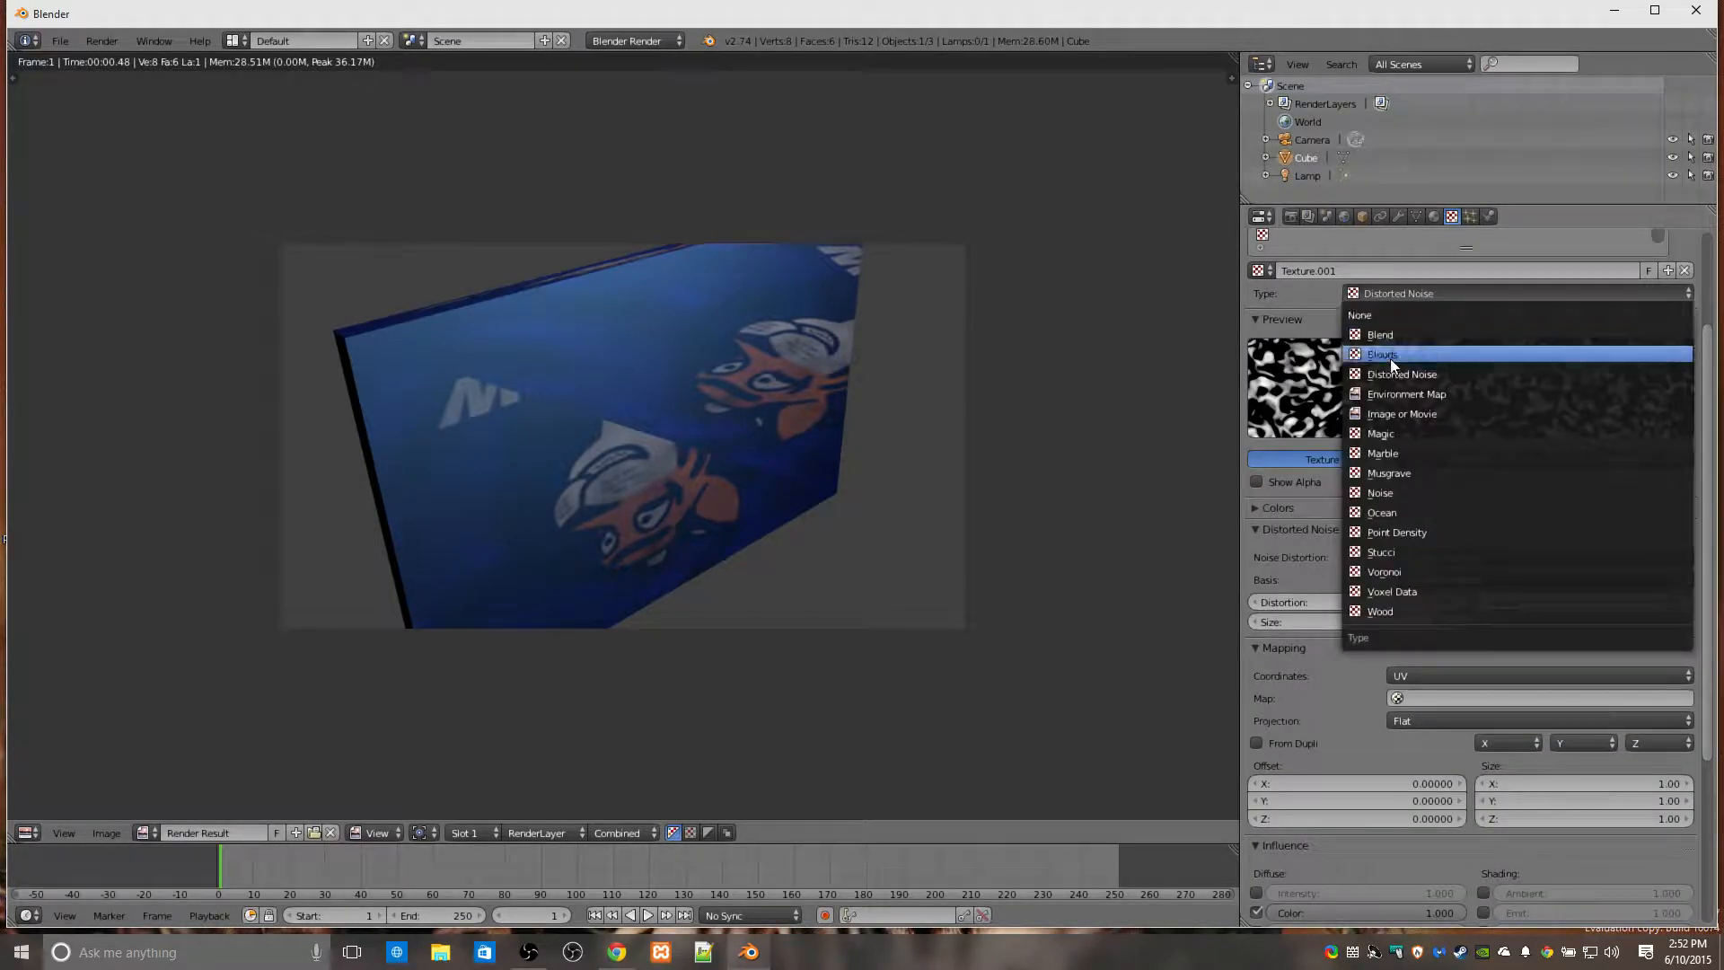
click(1403, 414)
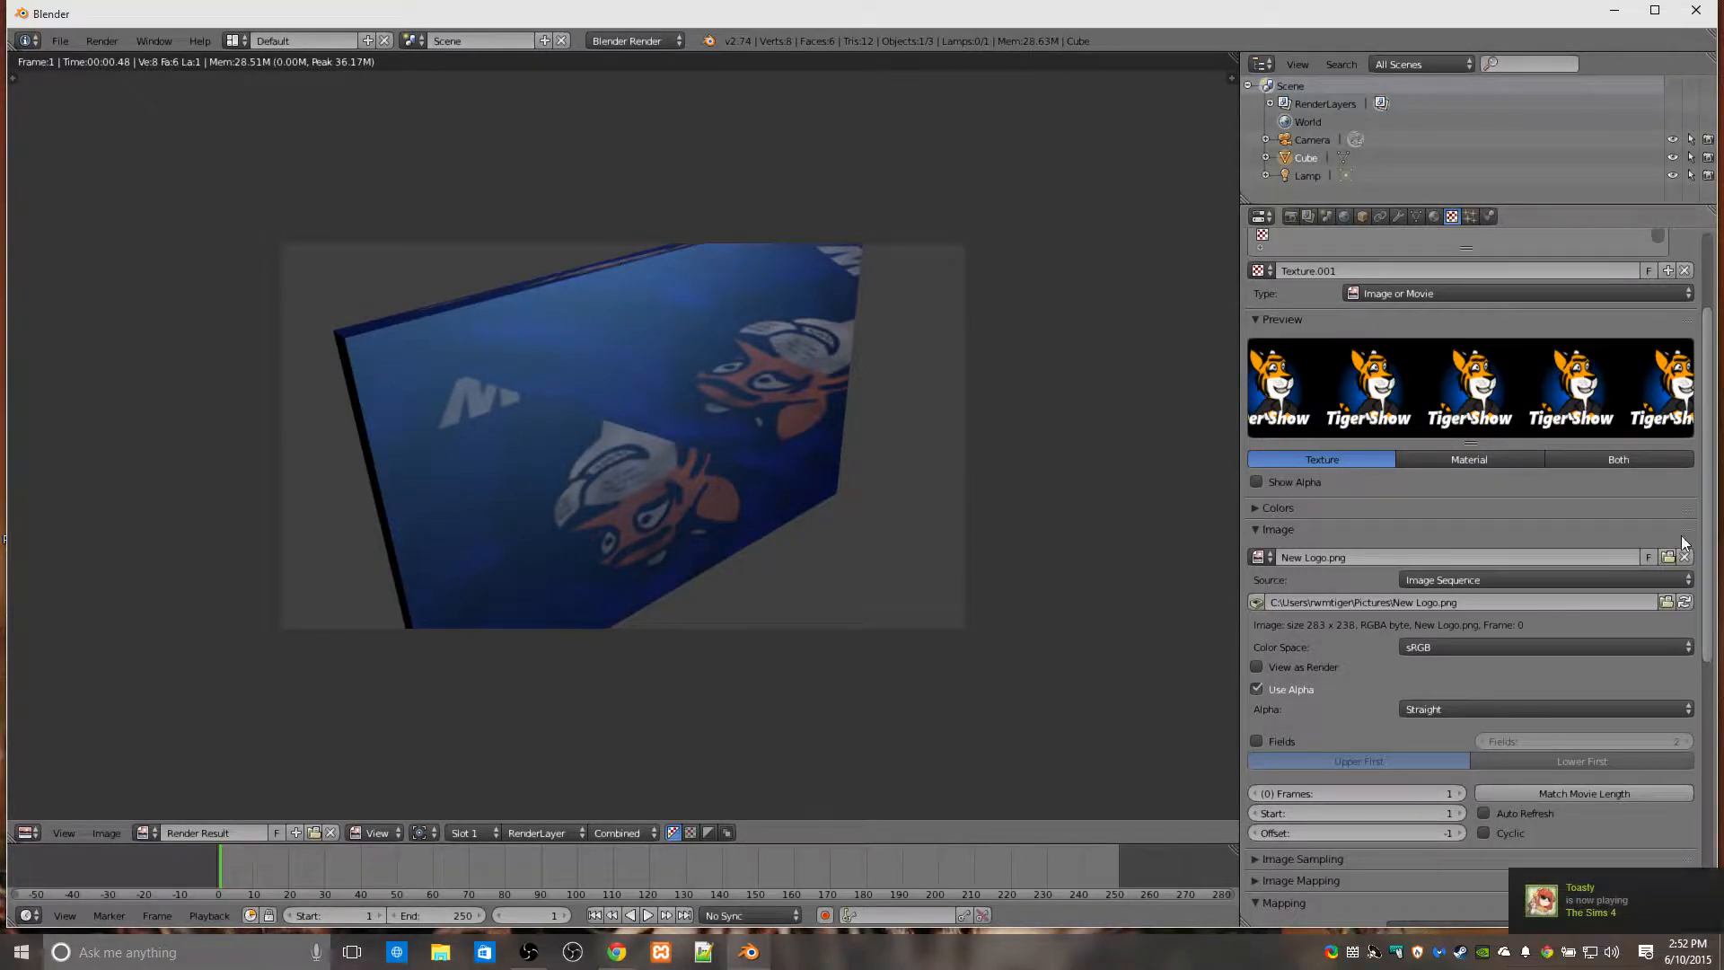
Unlink the logo image from the second texture and create a new blank image named with the copied New Logo.png file path.
click(1686, 557)
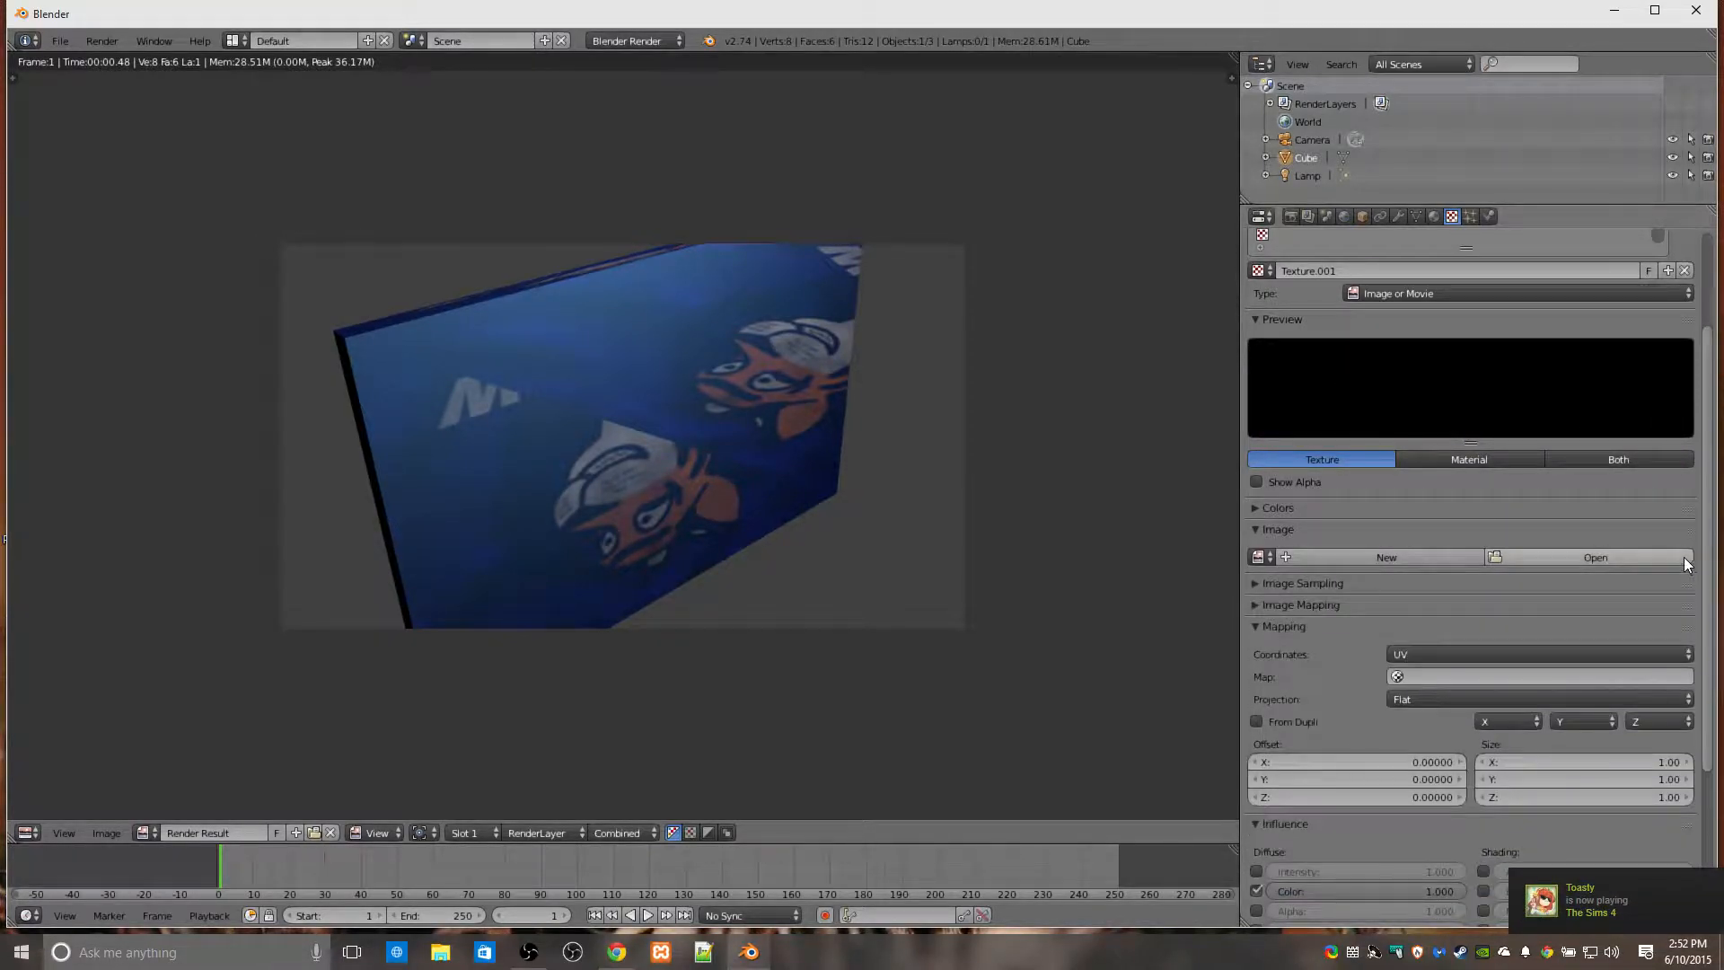
click(1388, 557)
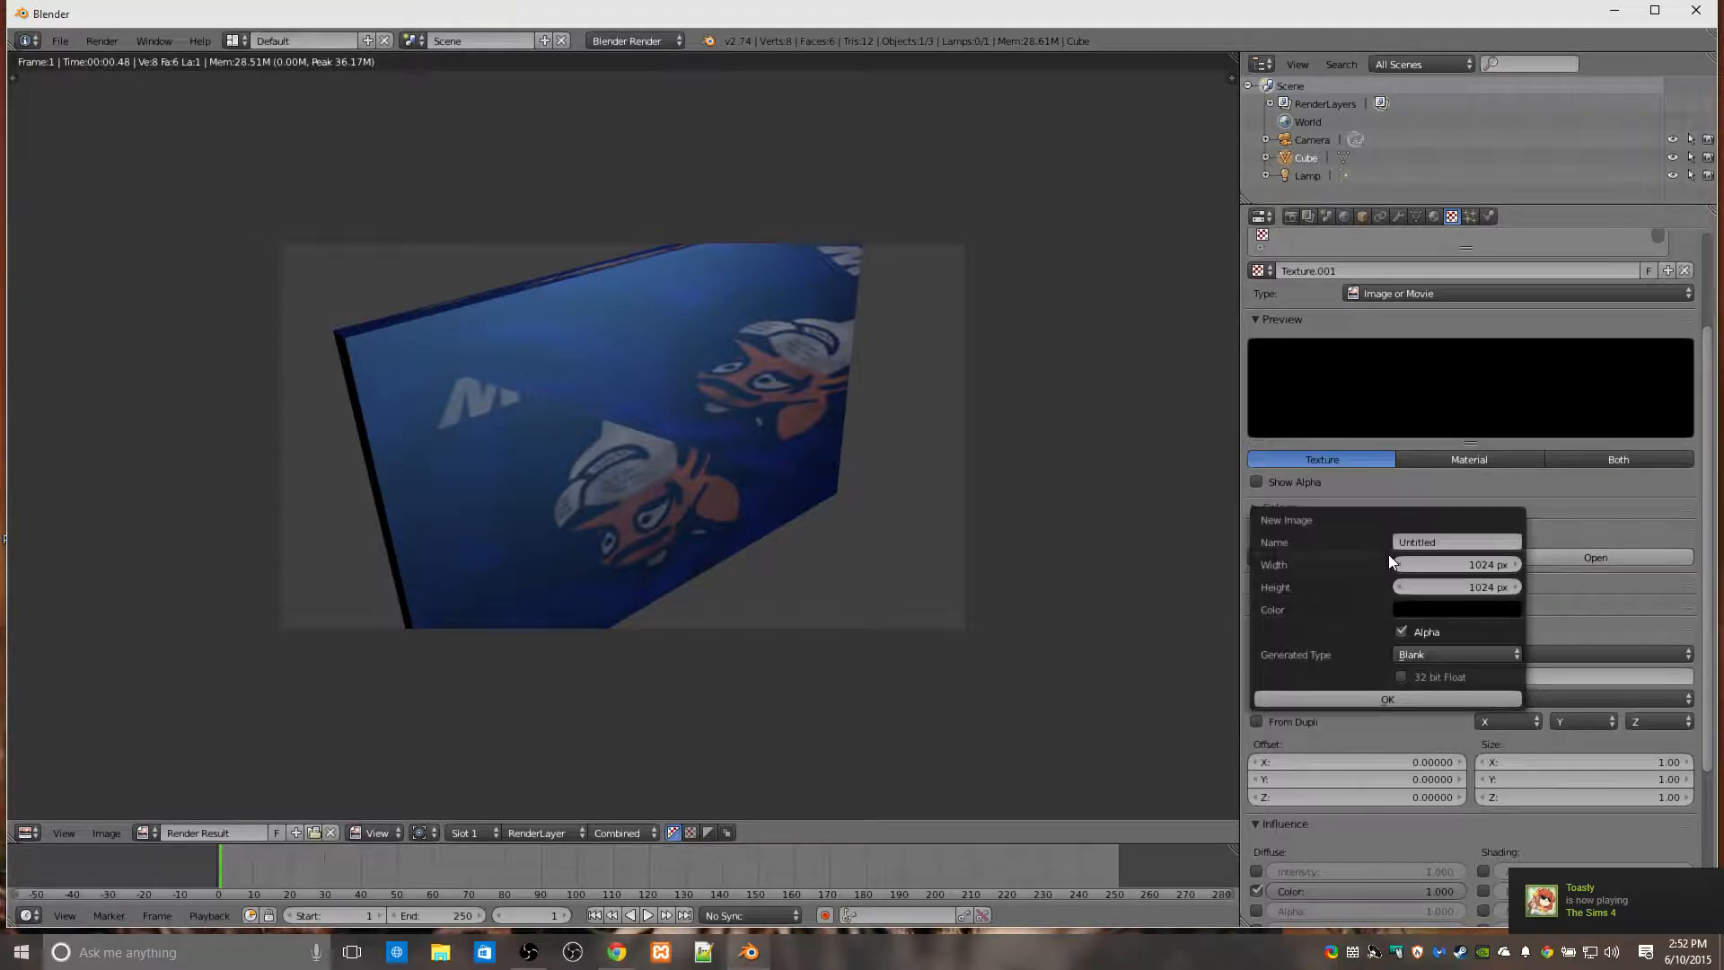
click(1441, 544)
key(ctrl+v)
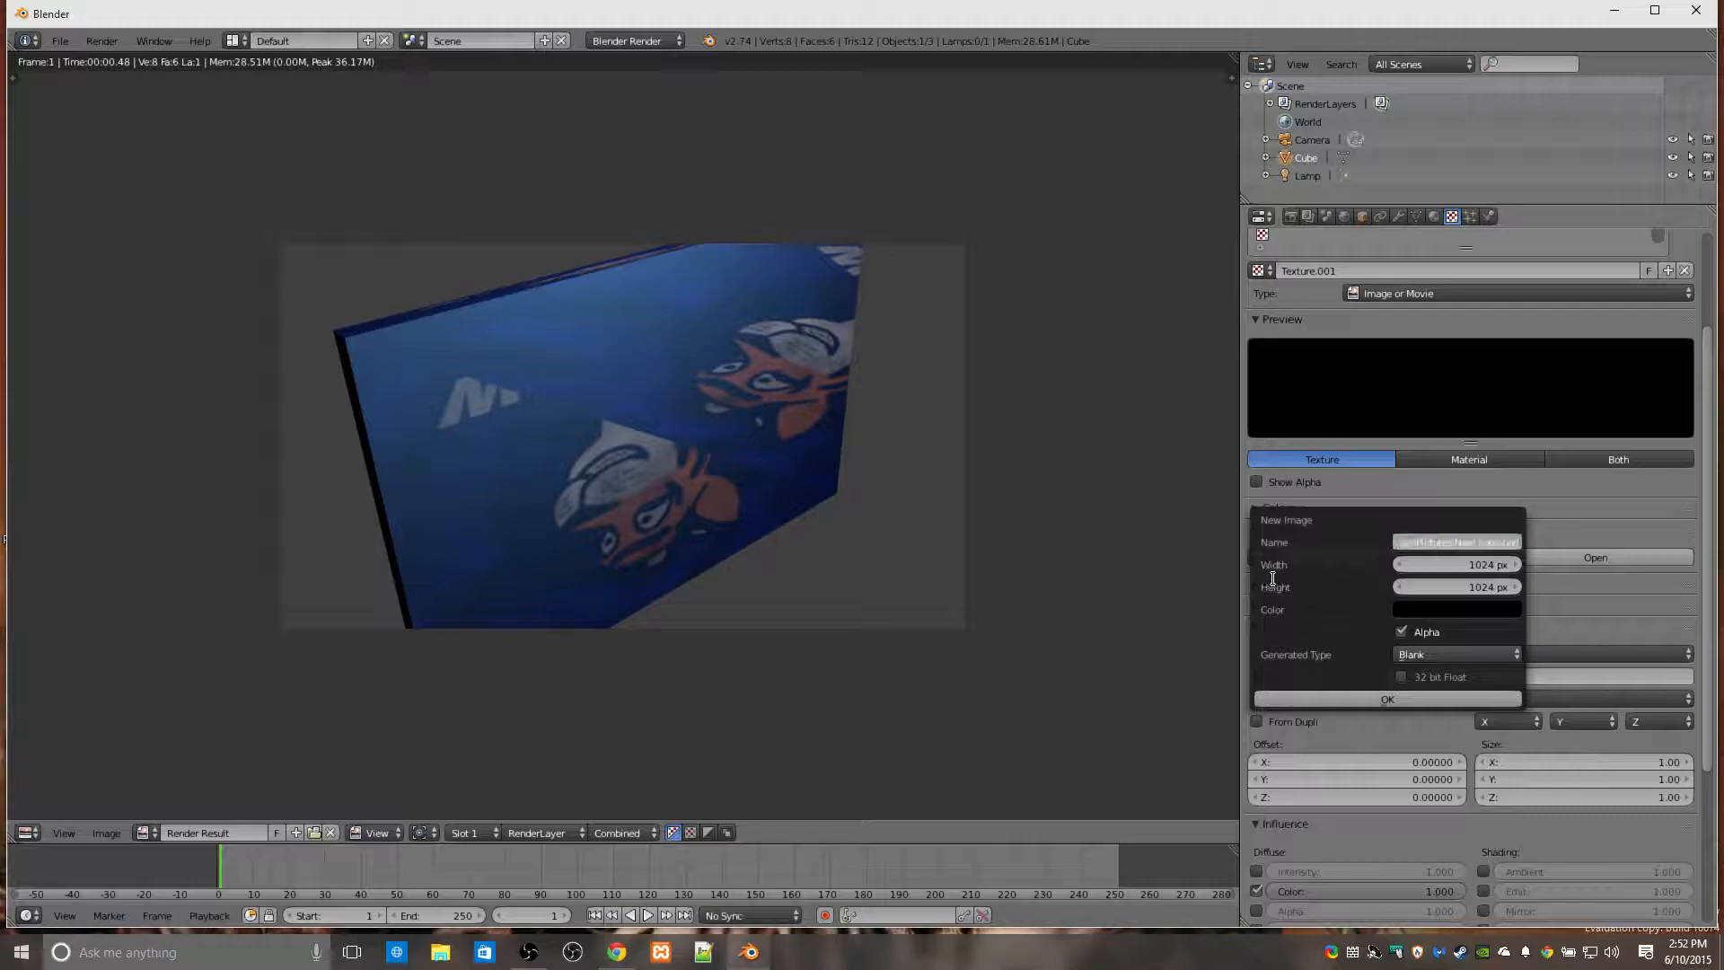
click(1381, 699)
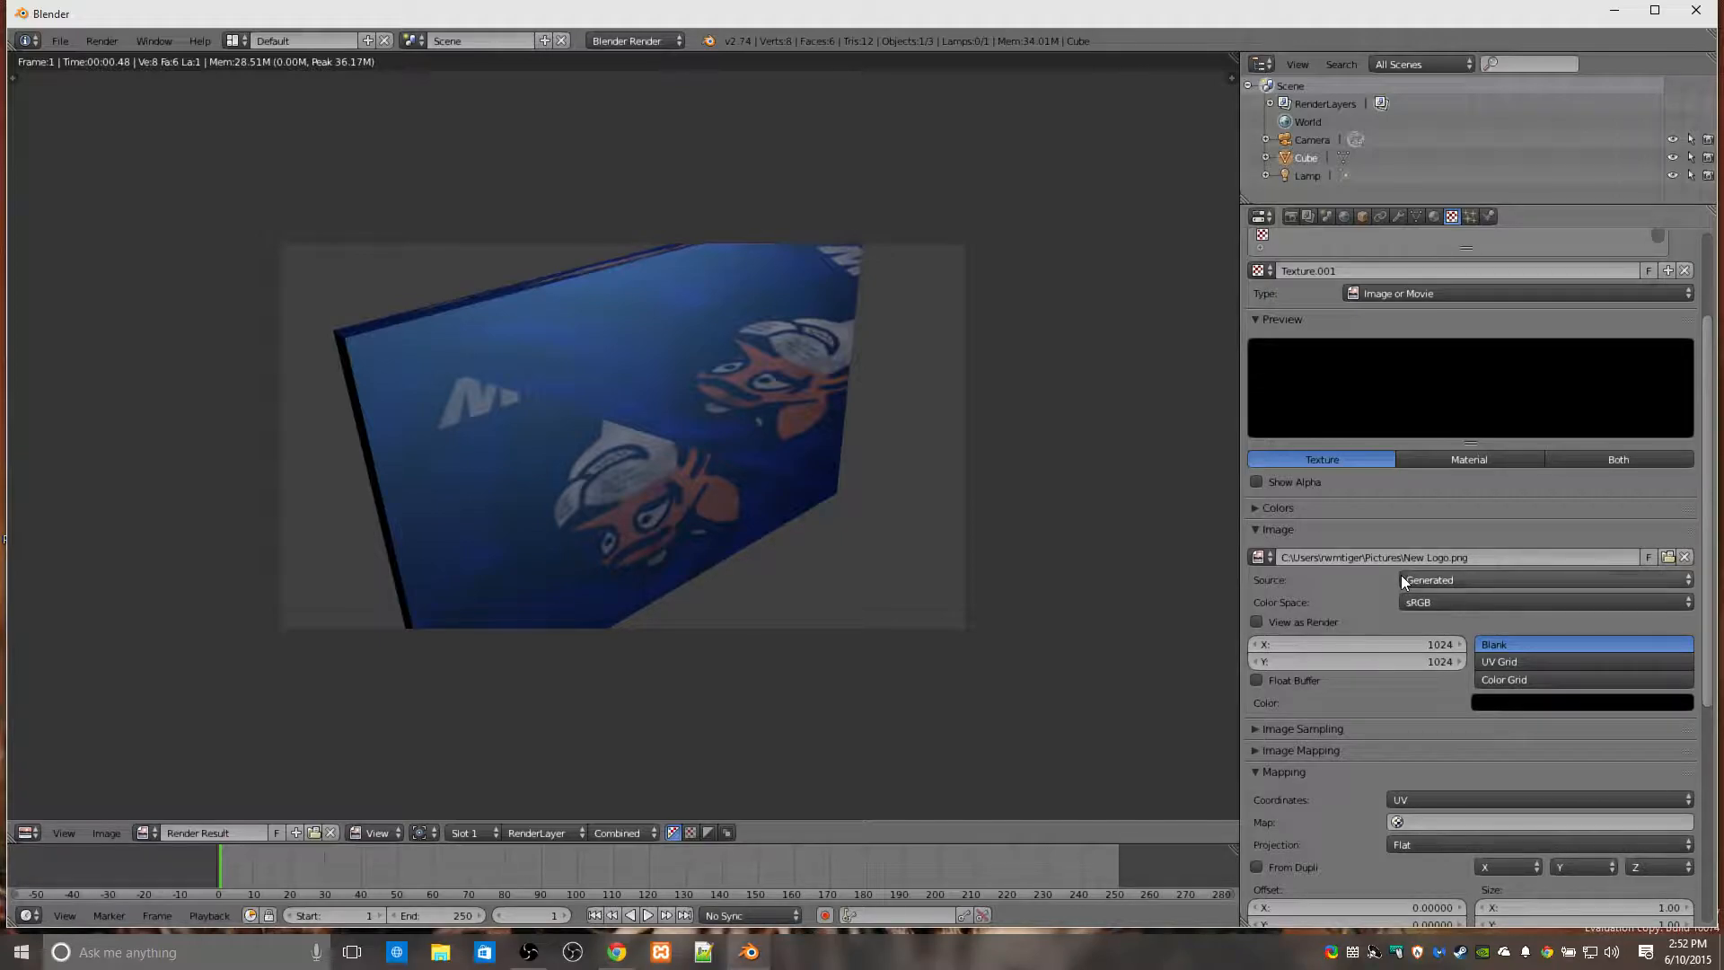
Set the new image's source to Single Image and paste the copied New Logo.png path as its file.
click(1465, 581)
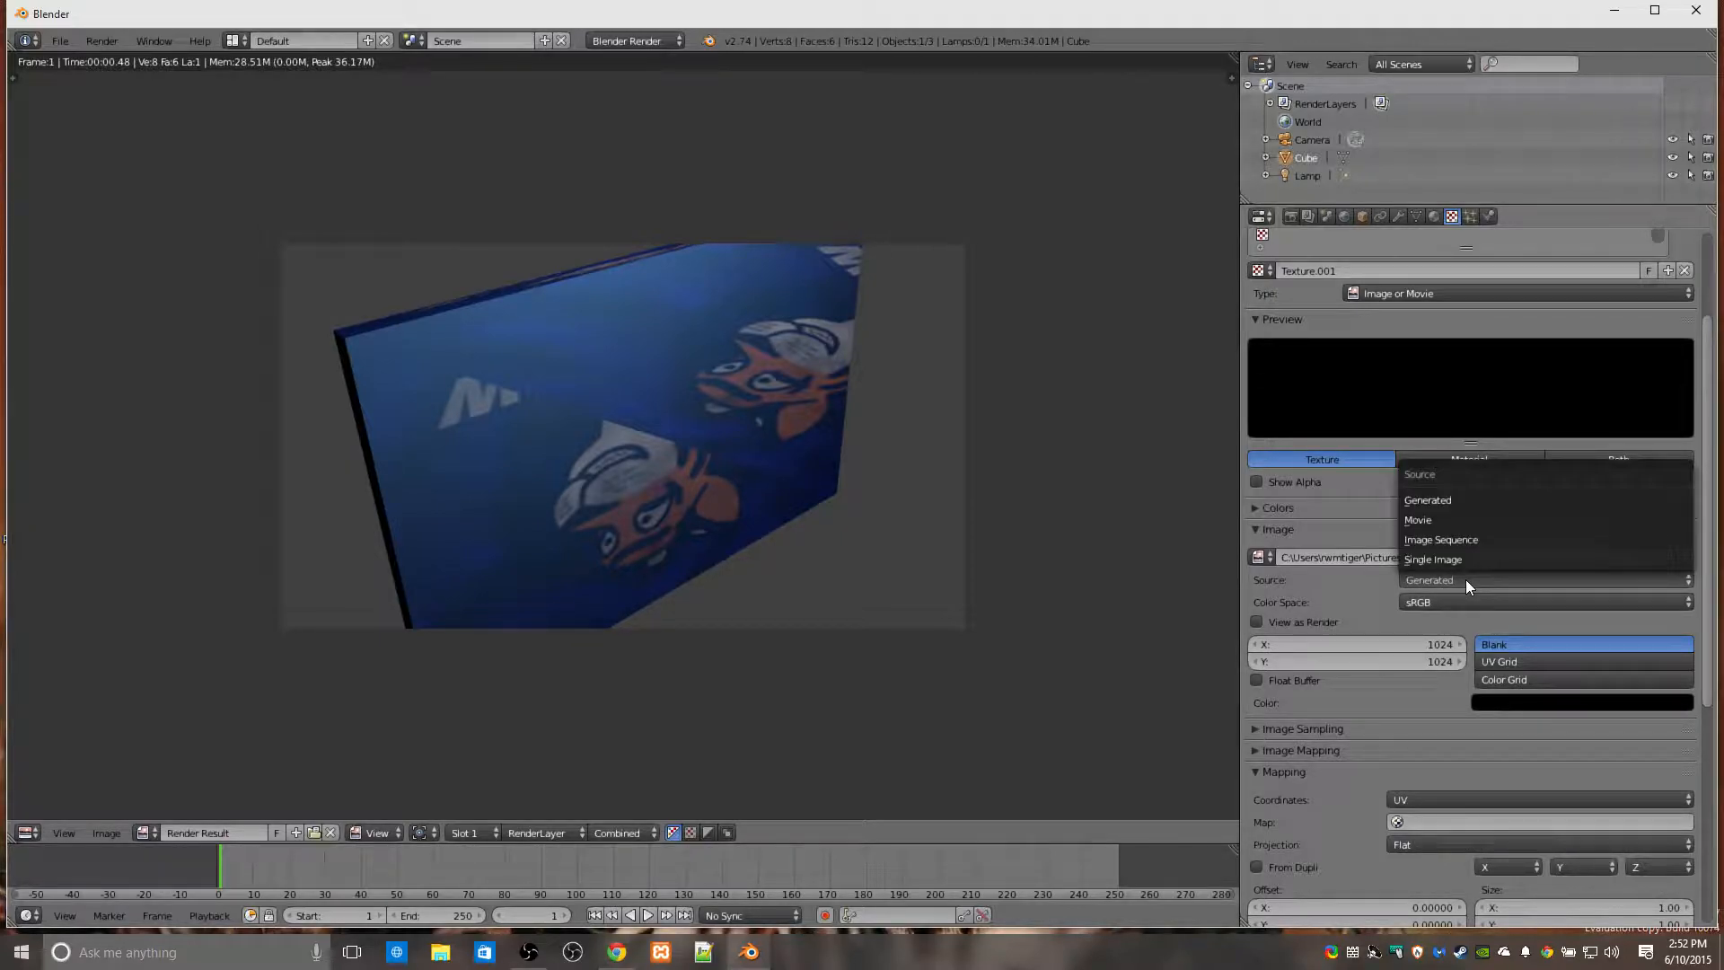
click(1465, 581)
click(1465, 581)
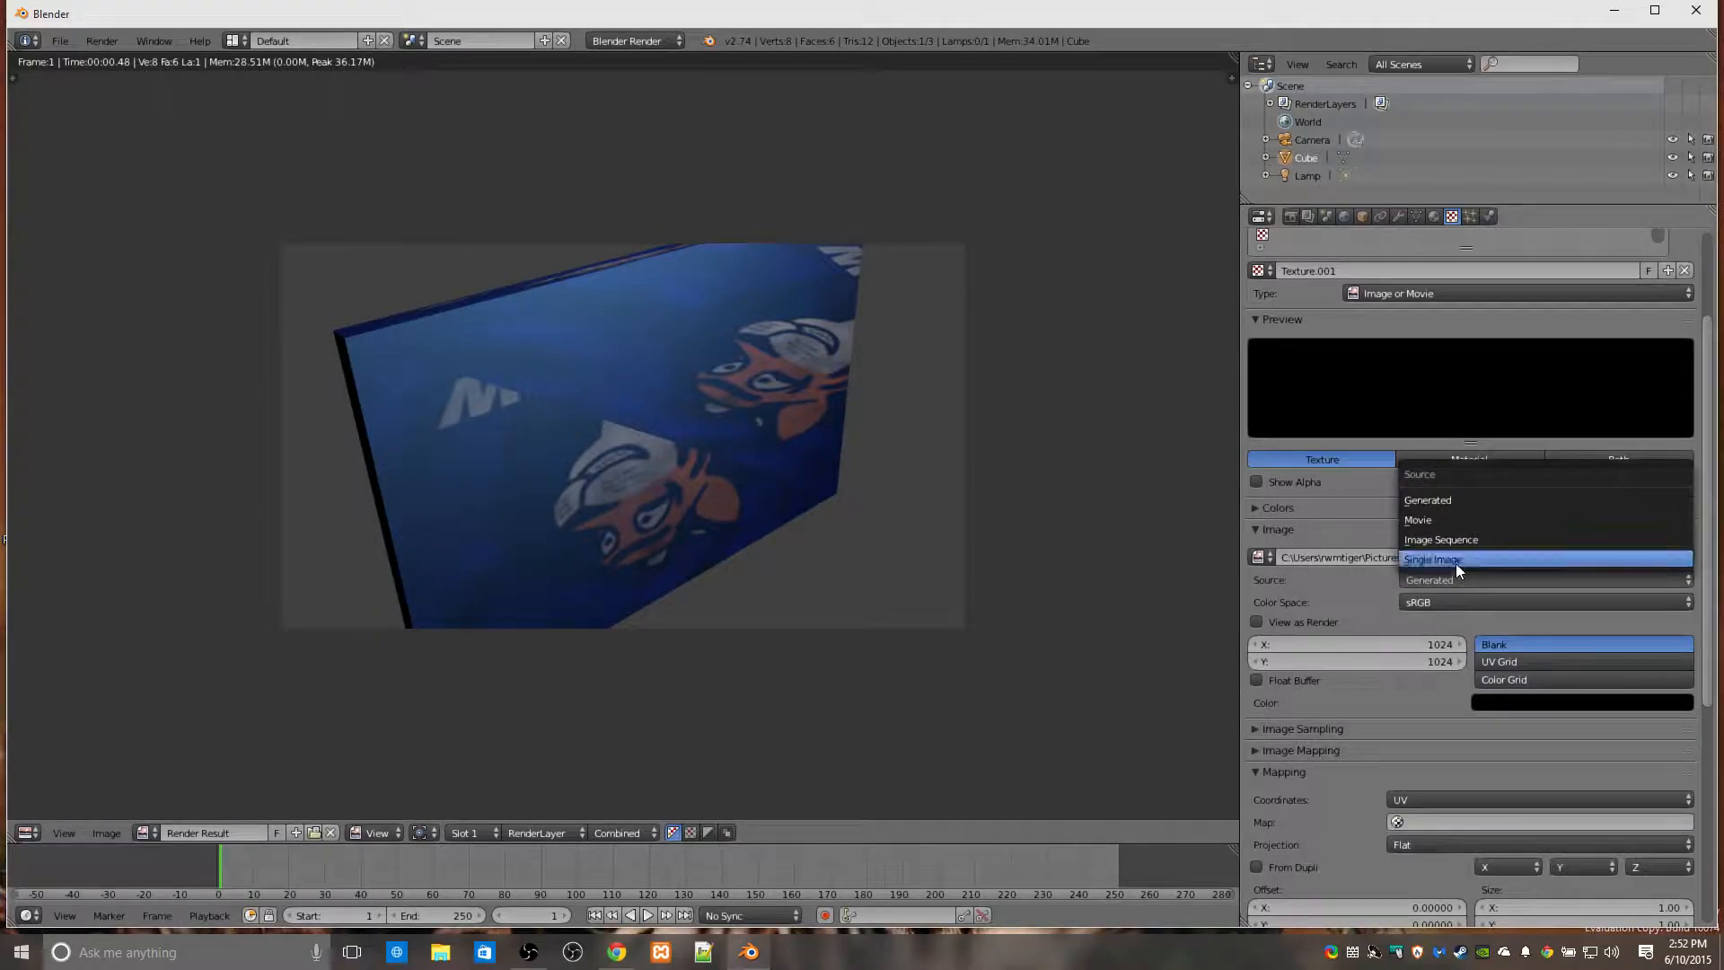
click(1456, 560)
click(1371, 600)
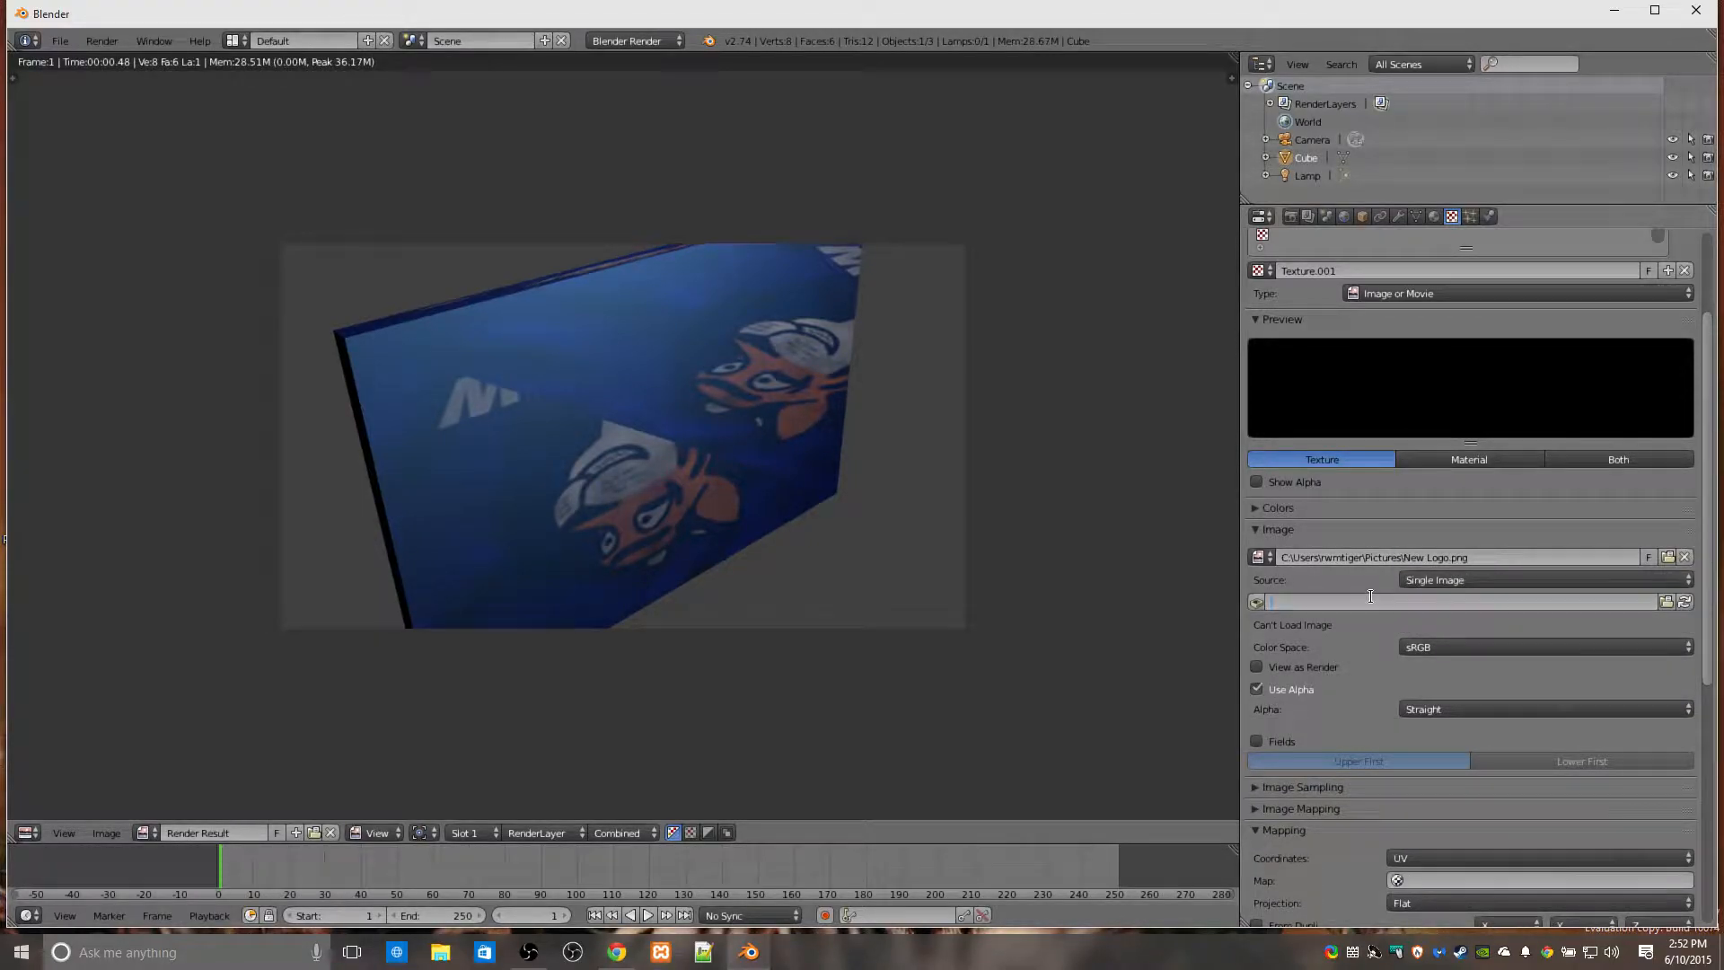
key(ctrl+v)
key(Return)
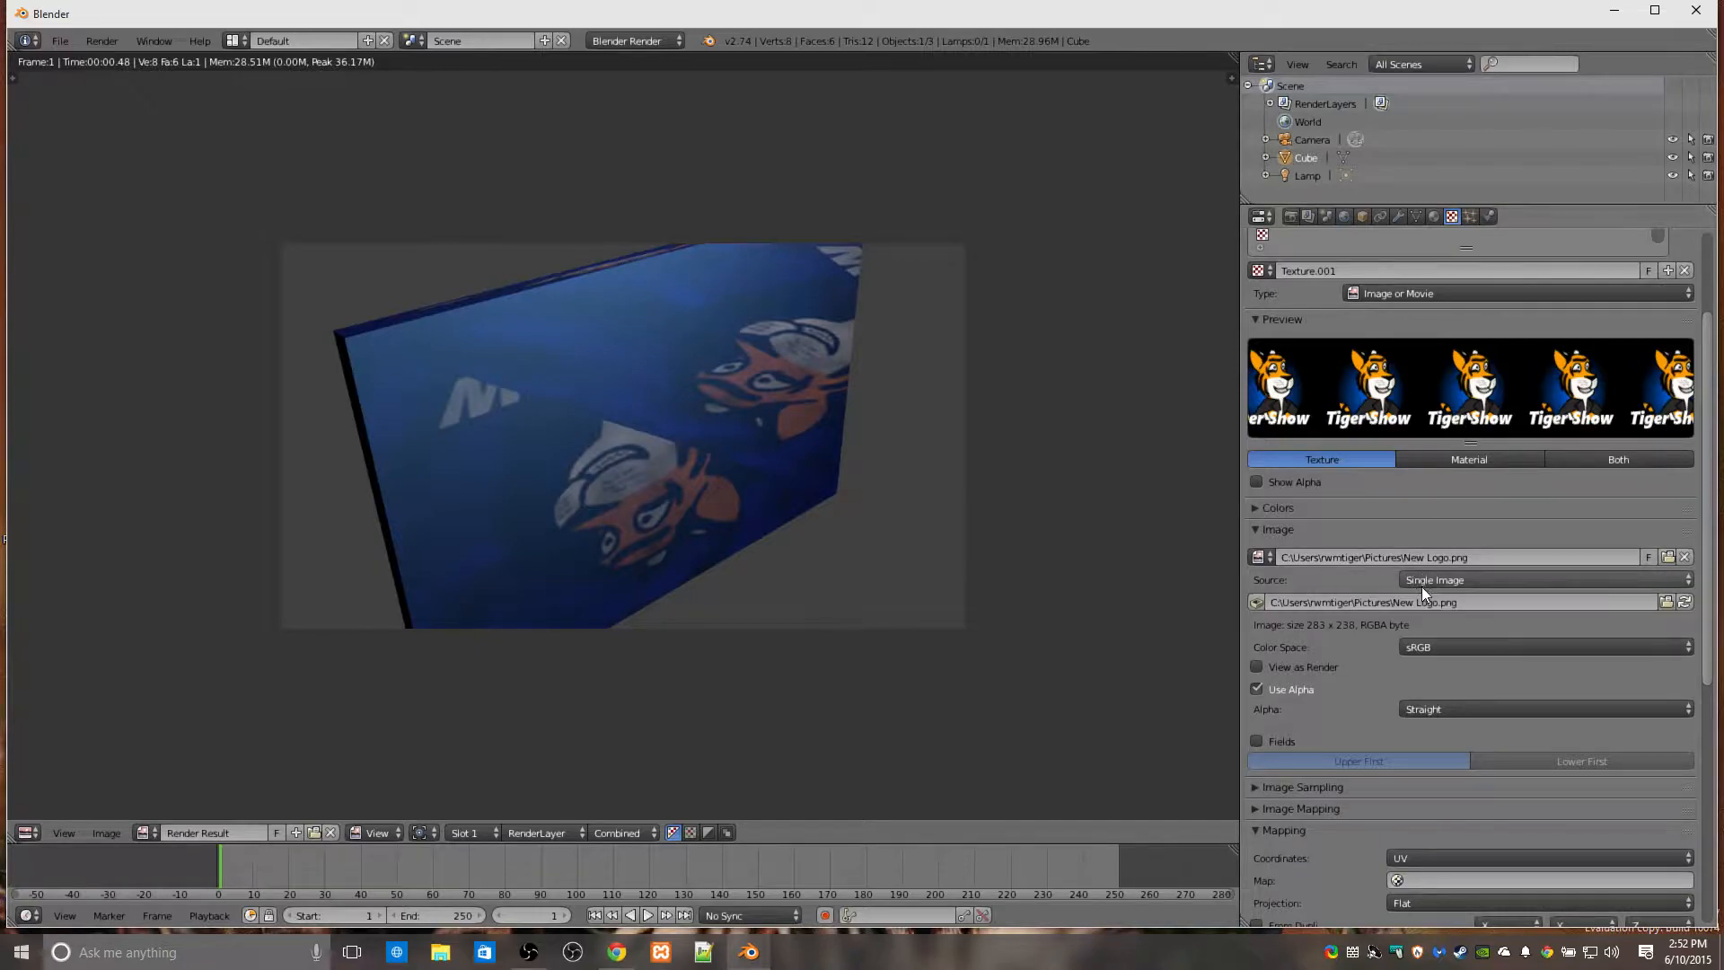
Remove the folder path from the image's name, leaving New Logo.png, and give the image a fake user.
click(1402, 557)
click(1404, 557)
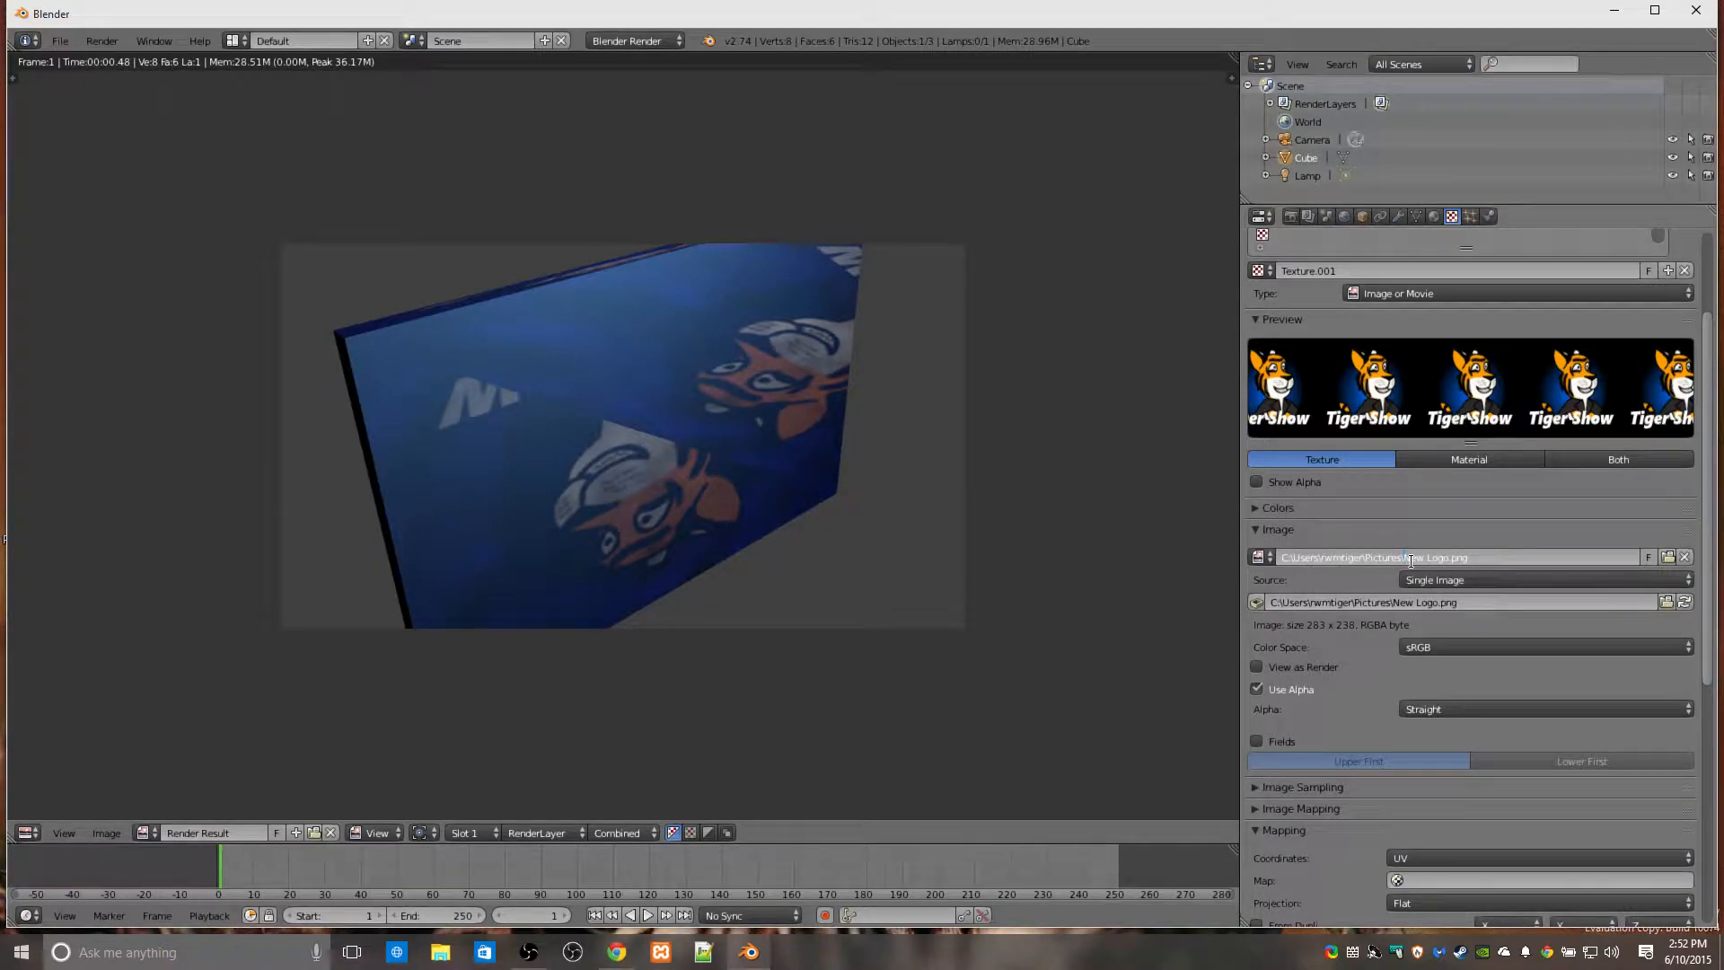
key(BackSpace)
key(BackSpace)
key(BackSpace)
key(BackSpace)
key(BackSpace)
key(BackSpace)
key(BackSpace)
key(BackSpace)
key(BackSpace)
key(BackSpace)
key(BackSpace)
key(BackSpace)
key(BackSpace)
key(BackSpace)
key(BackSpace)
key(BackSpace)
key(BackSpace)
key(BackSpace)
key(BackSpace)
key(BackSpace)
key(Return)
click(1647, 556)
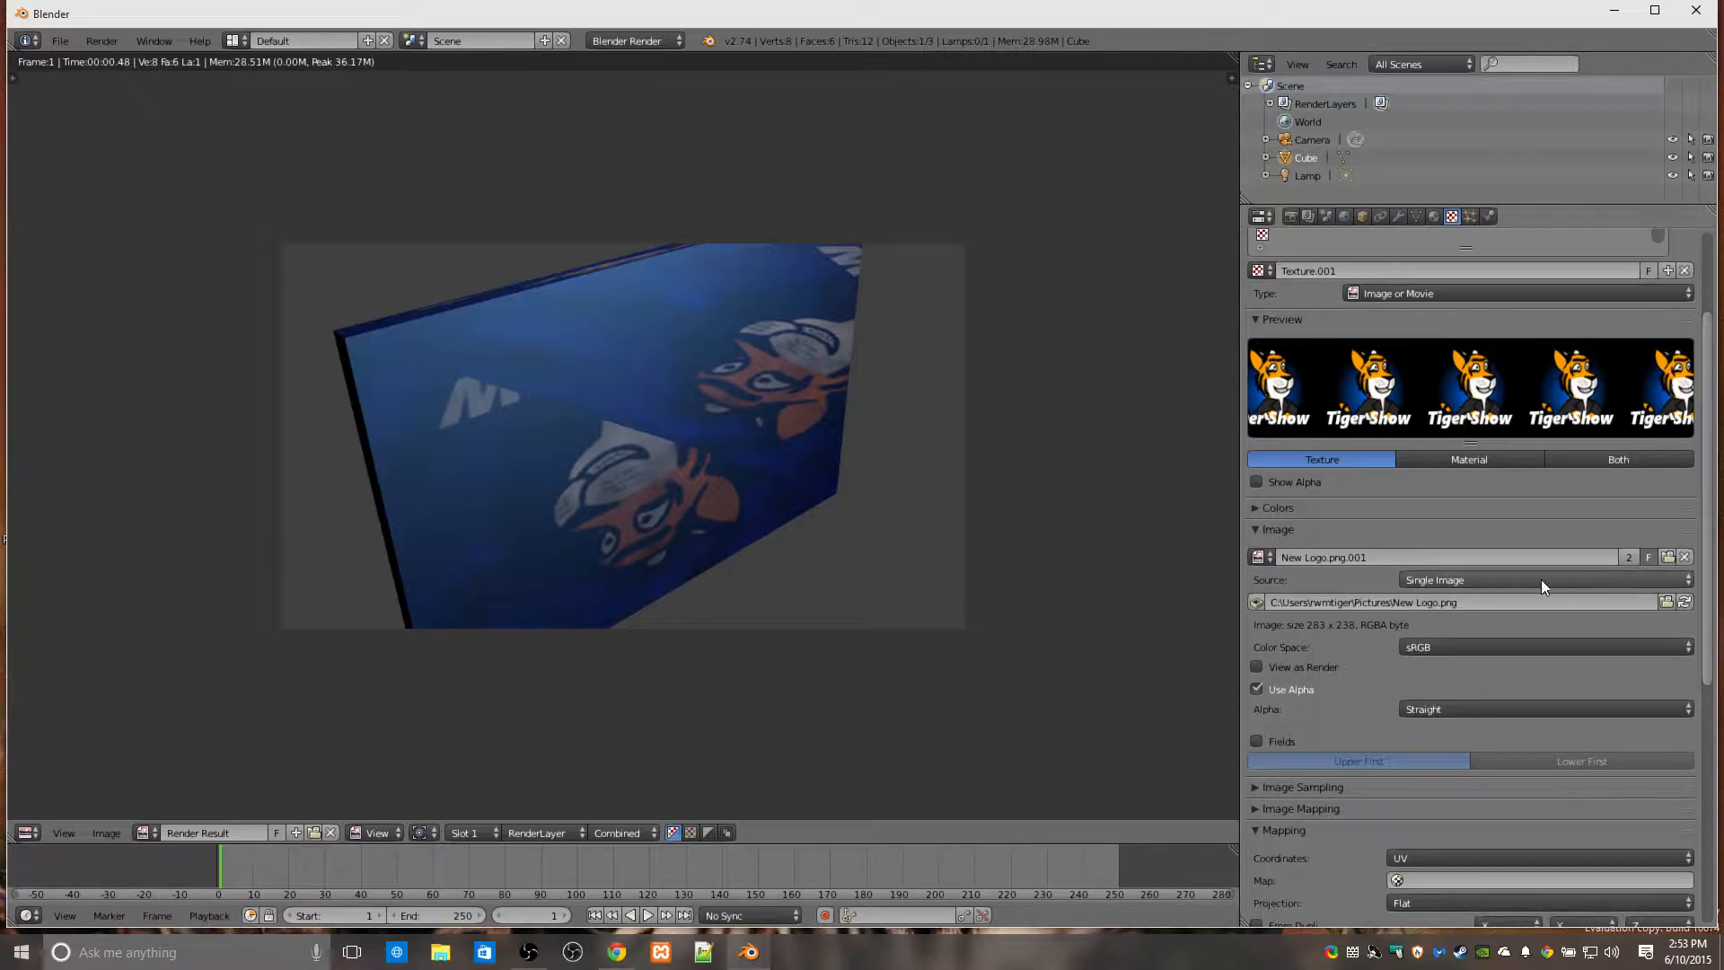
Try the View as Render option on the logo image, inspecting the panel in the 3D view, and disable it again.
scroll(1312, 587, down, 2)
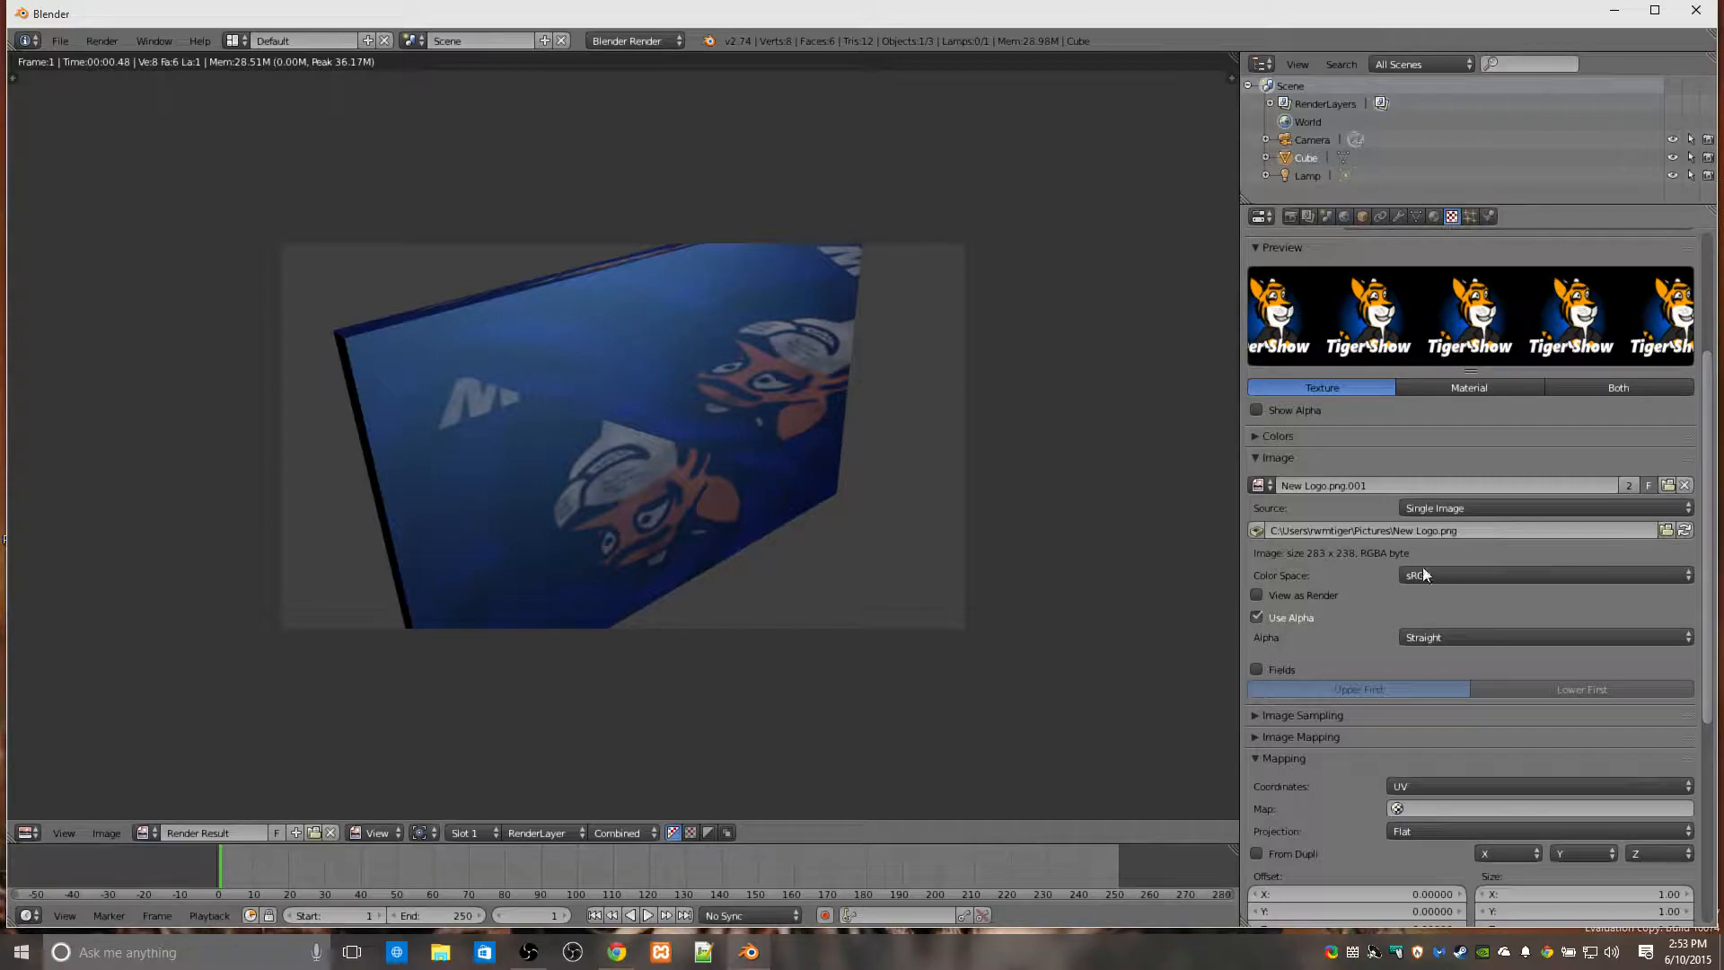
click(1259, 593)
key(Escape)
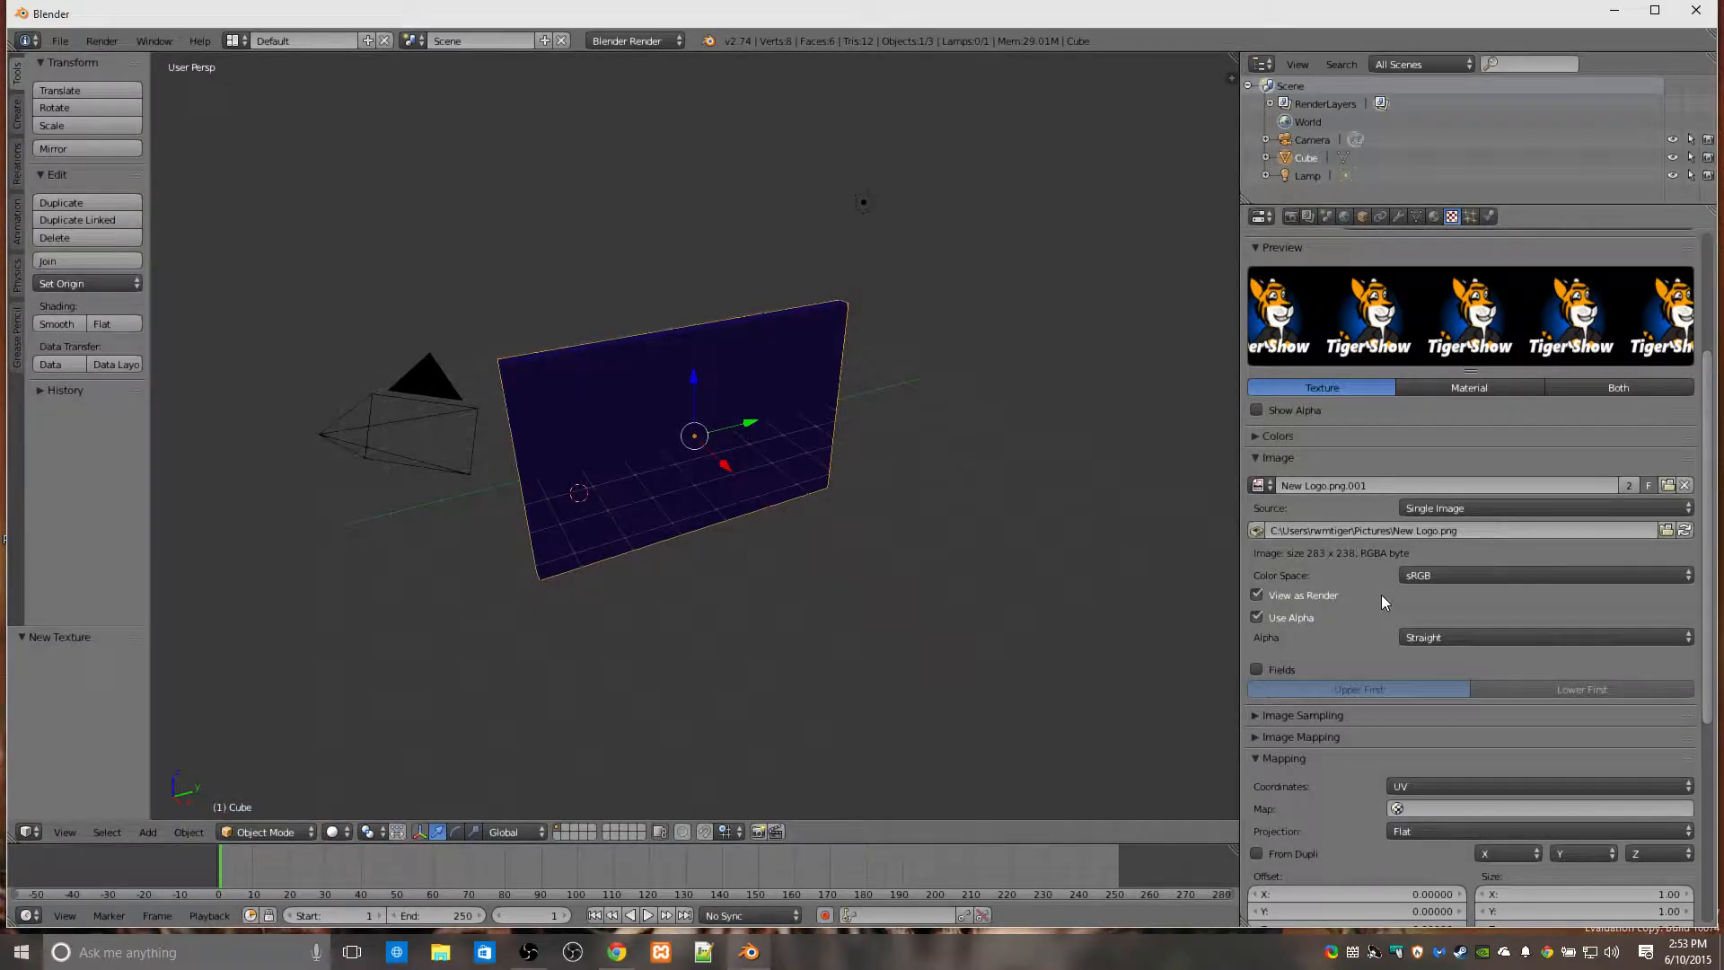
middle_drag(733, 496, 661, 492)
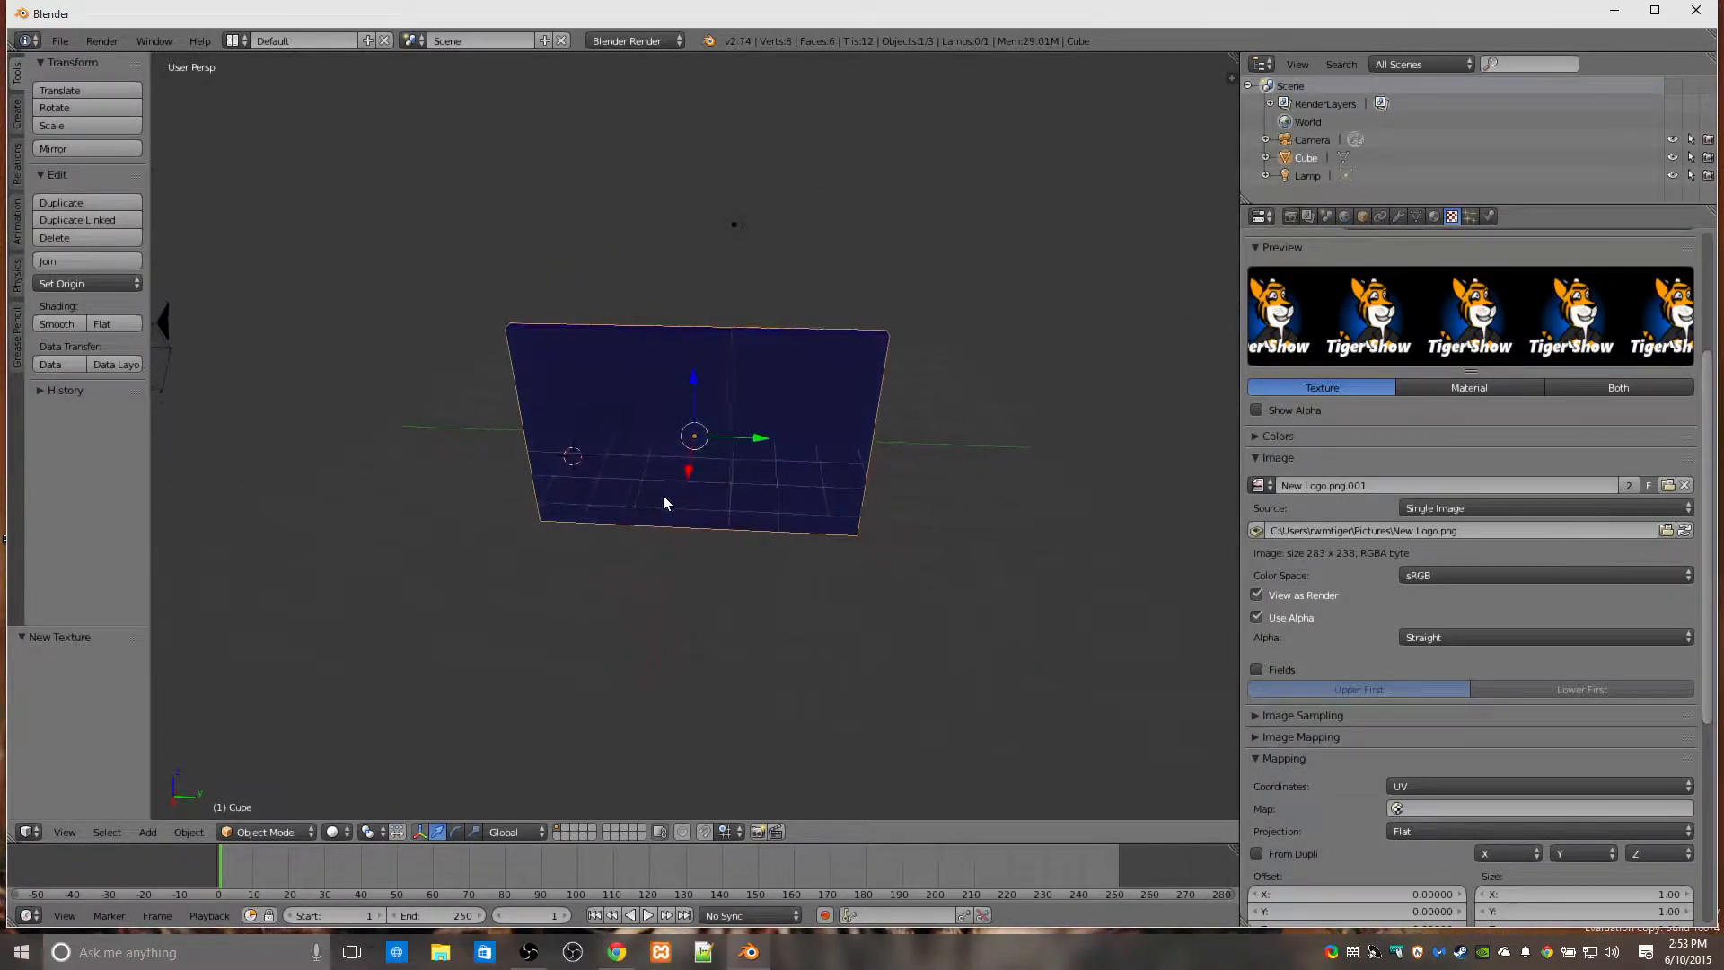
click(1258, 593)
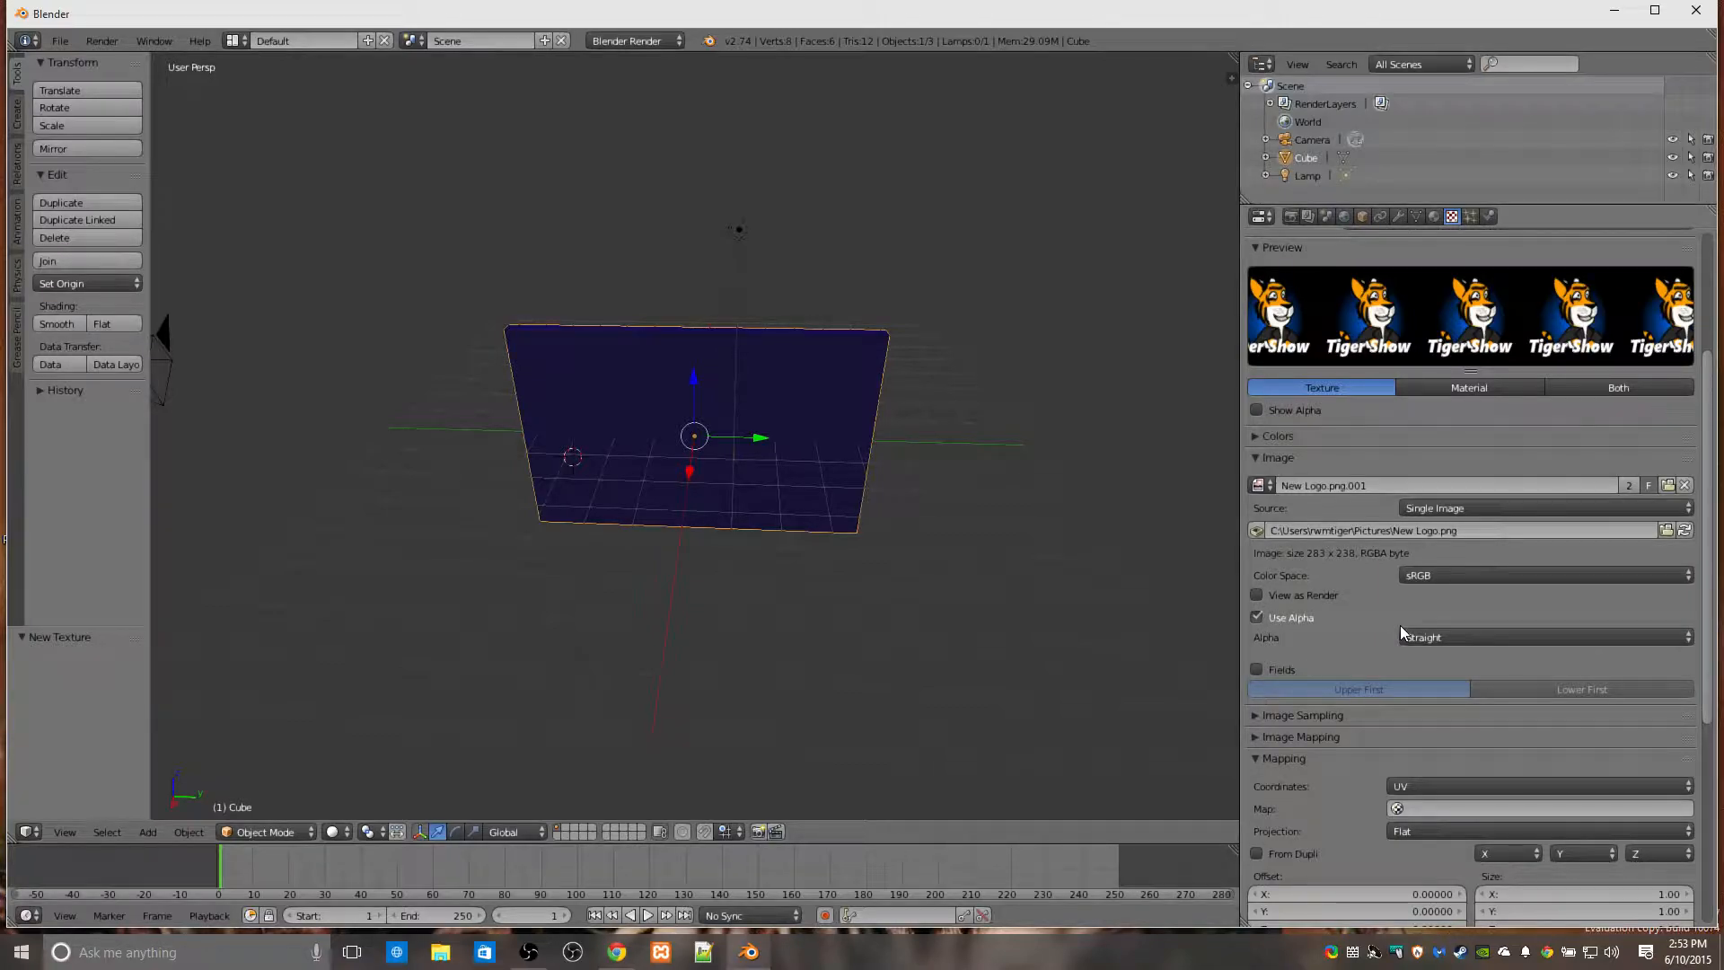
Look at the logo image's alpha modes without changing the mode, and enable Fields for the image.
click(1467, 637)
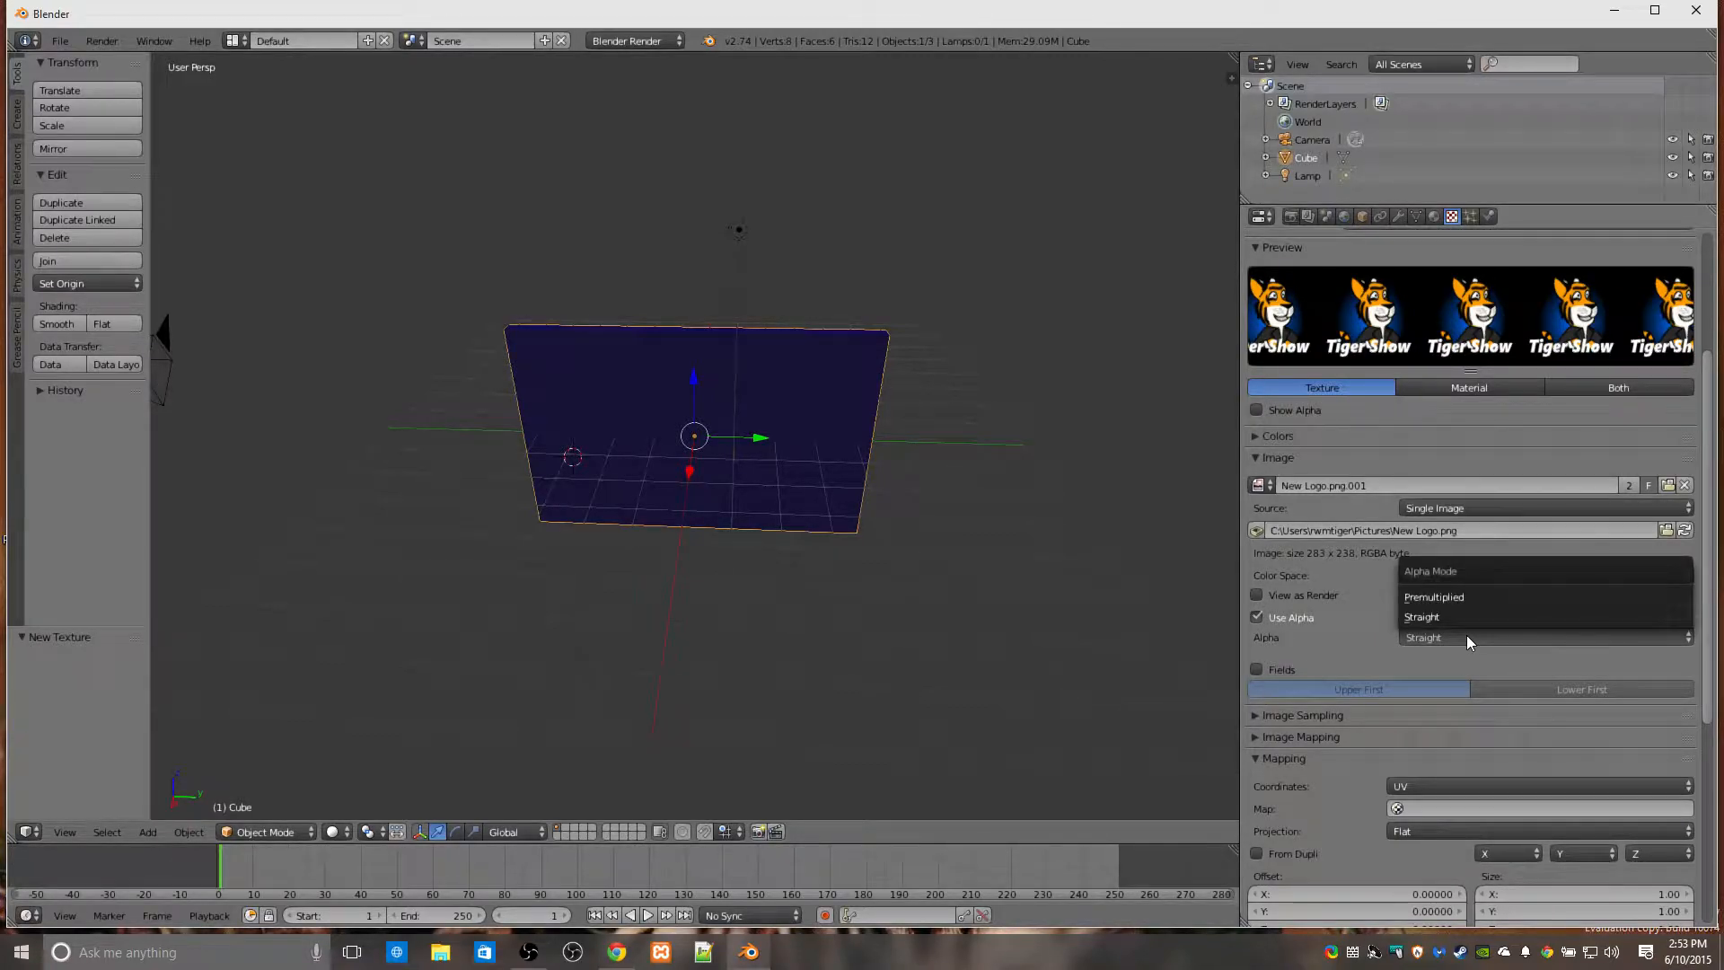
click(1402, 668)
scroll(1401, 668, down, 5)
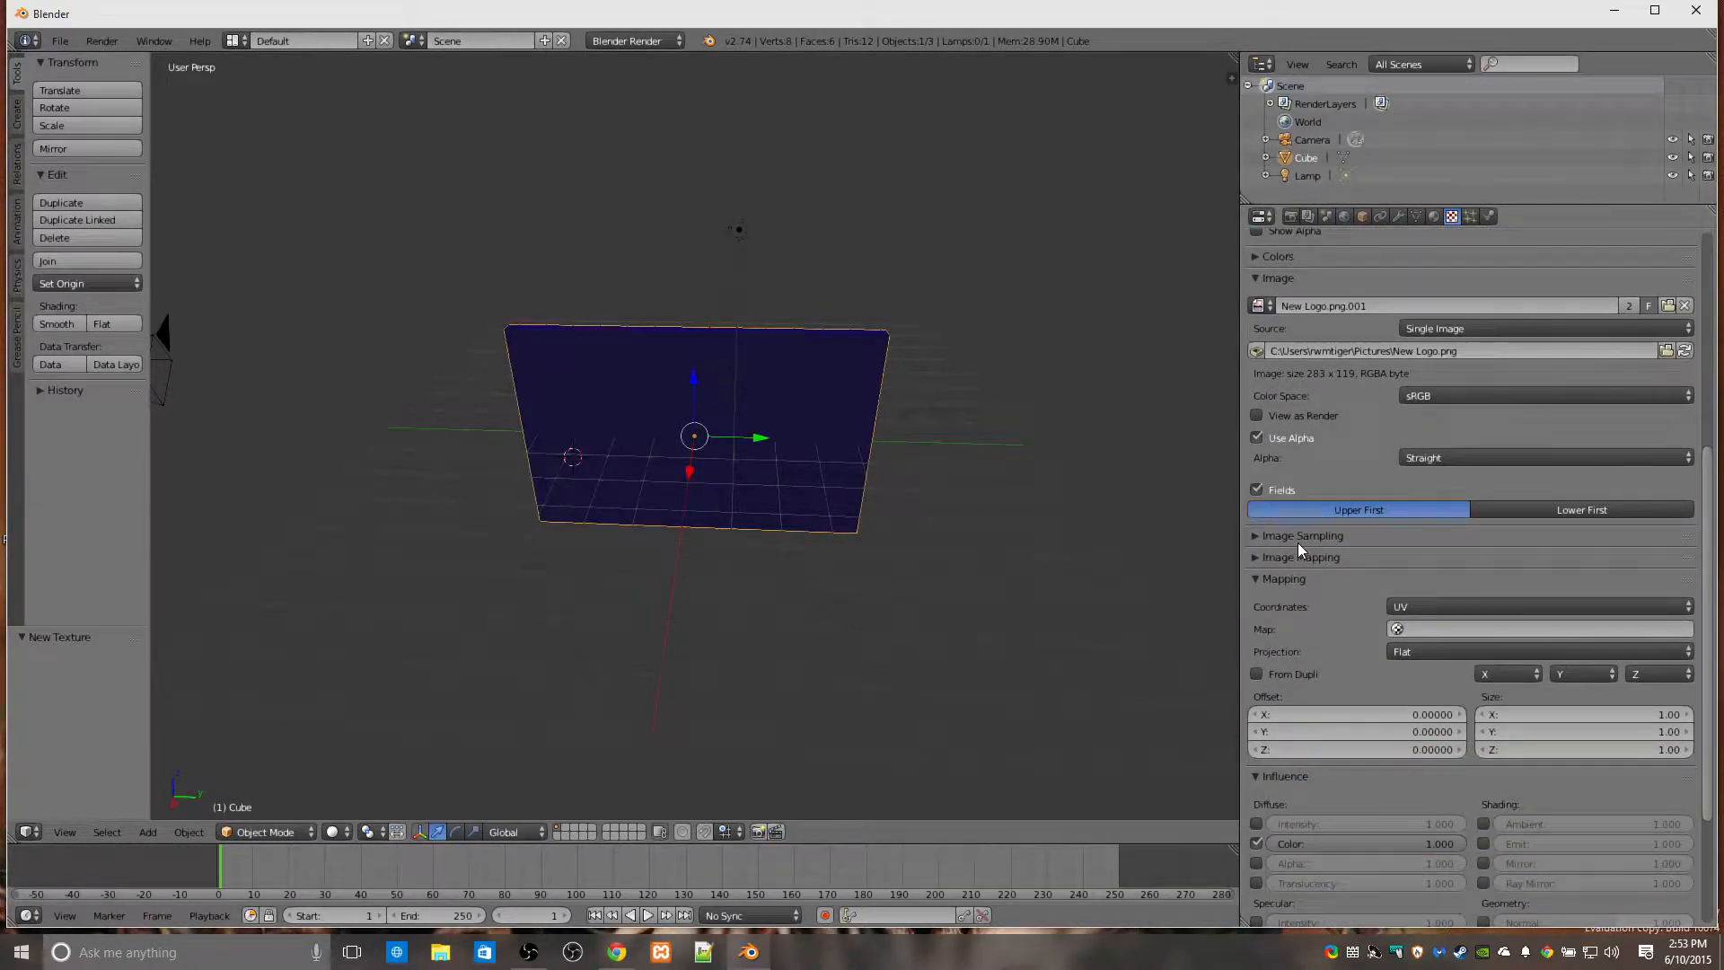
Expand the logo texture's Image Sampling and Image Mapping settings and set the extension to Checker.
click(1299, 541)
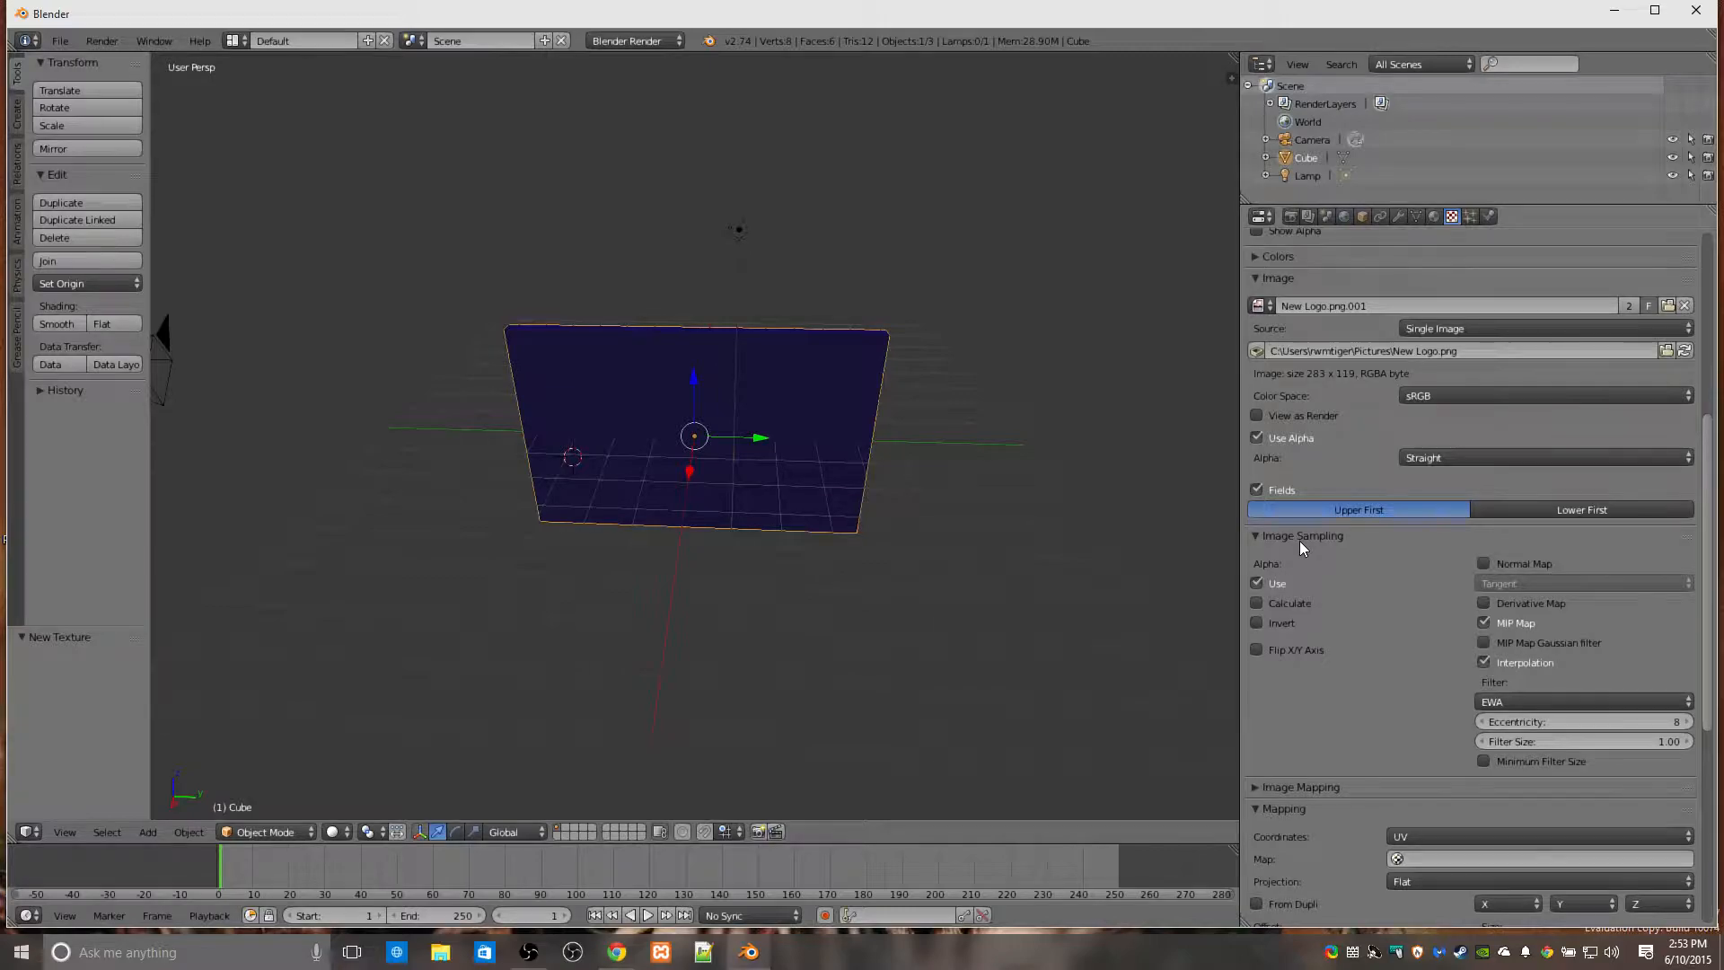
scroll(1300, 540, down, 1)
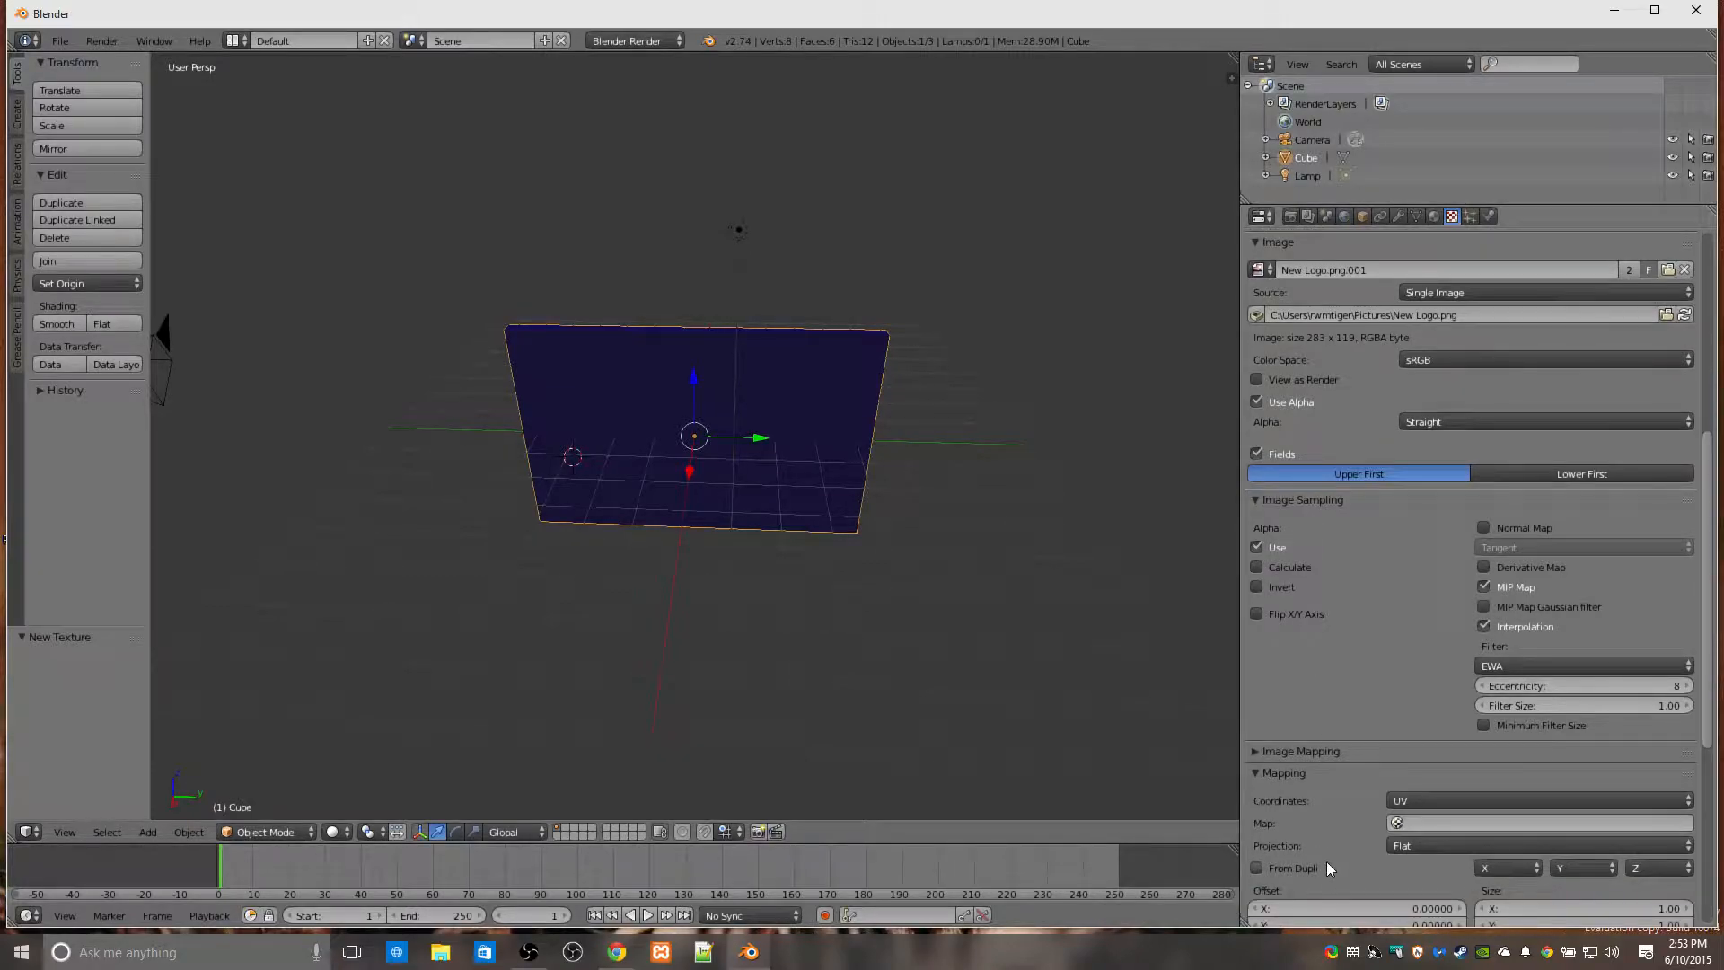
click(1297, 751)
scroll(1324, 760, down, 5)
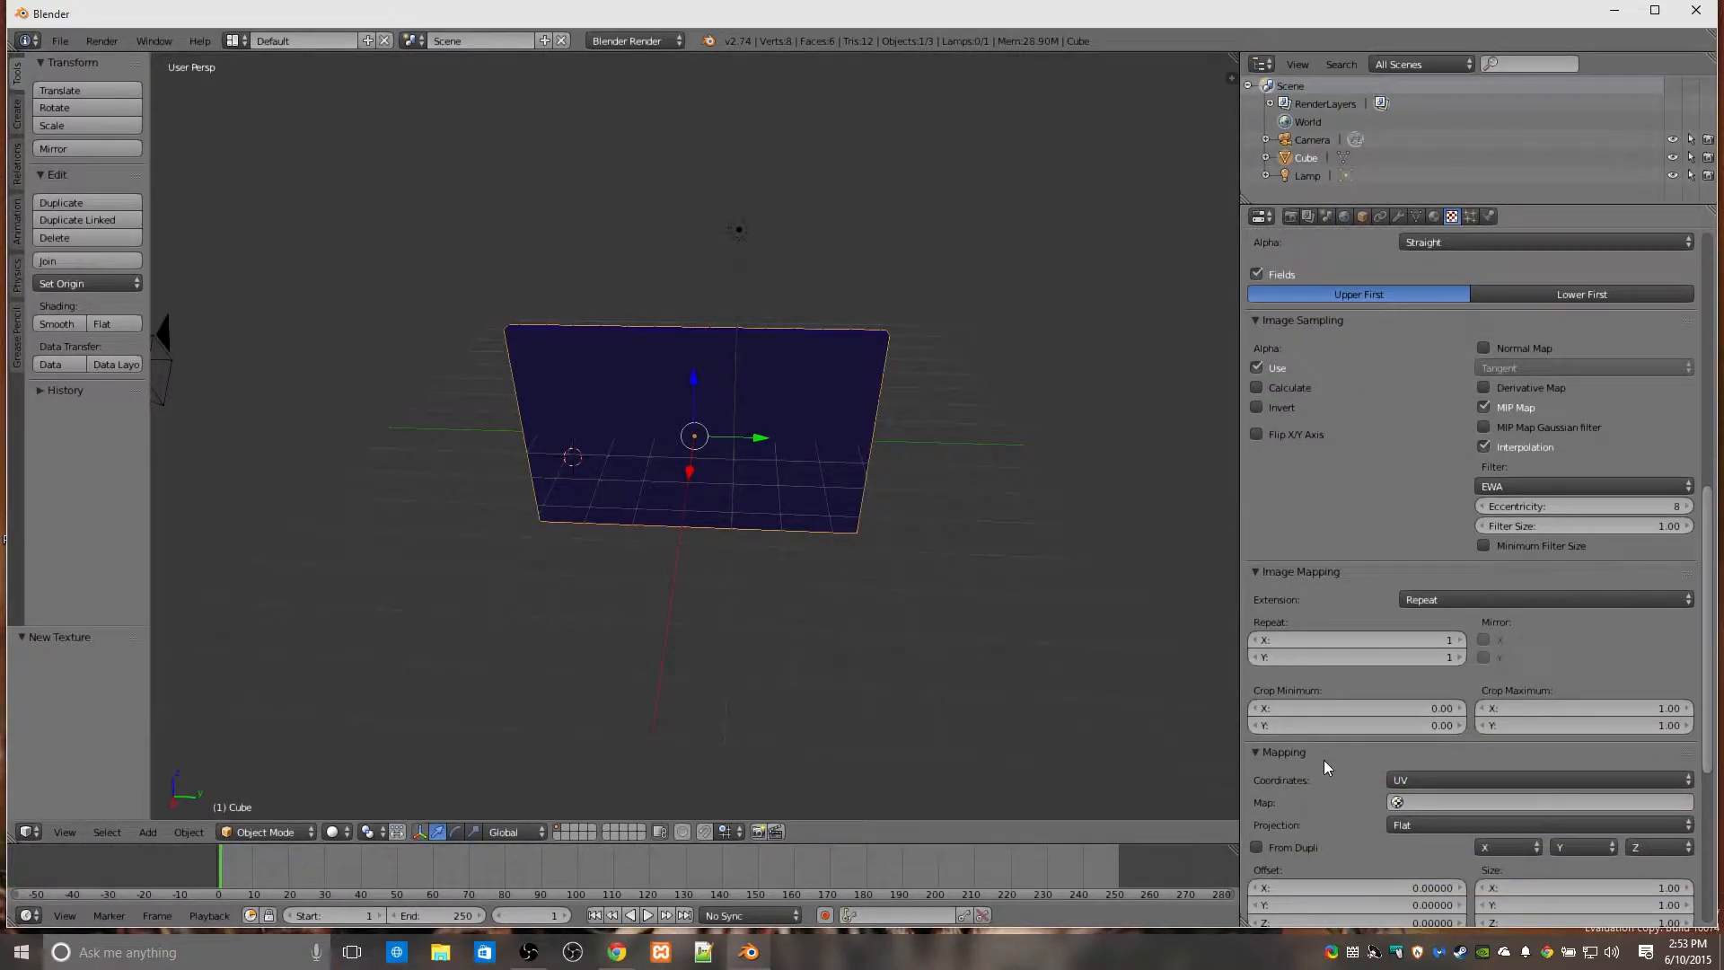
click(1464, 598)
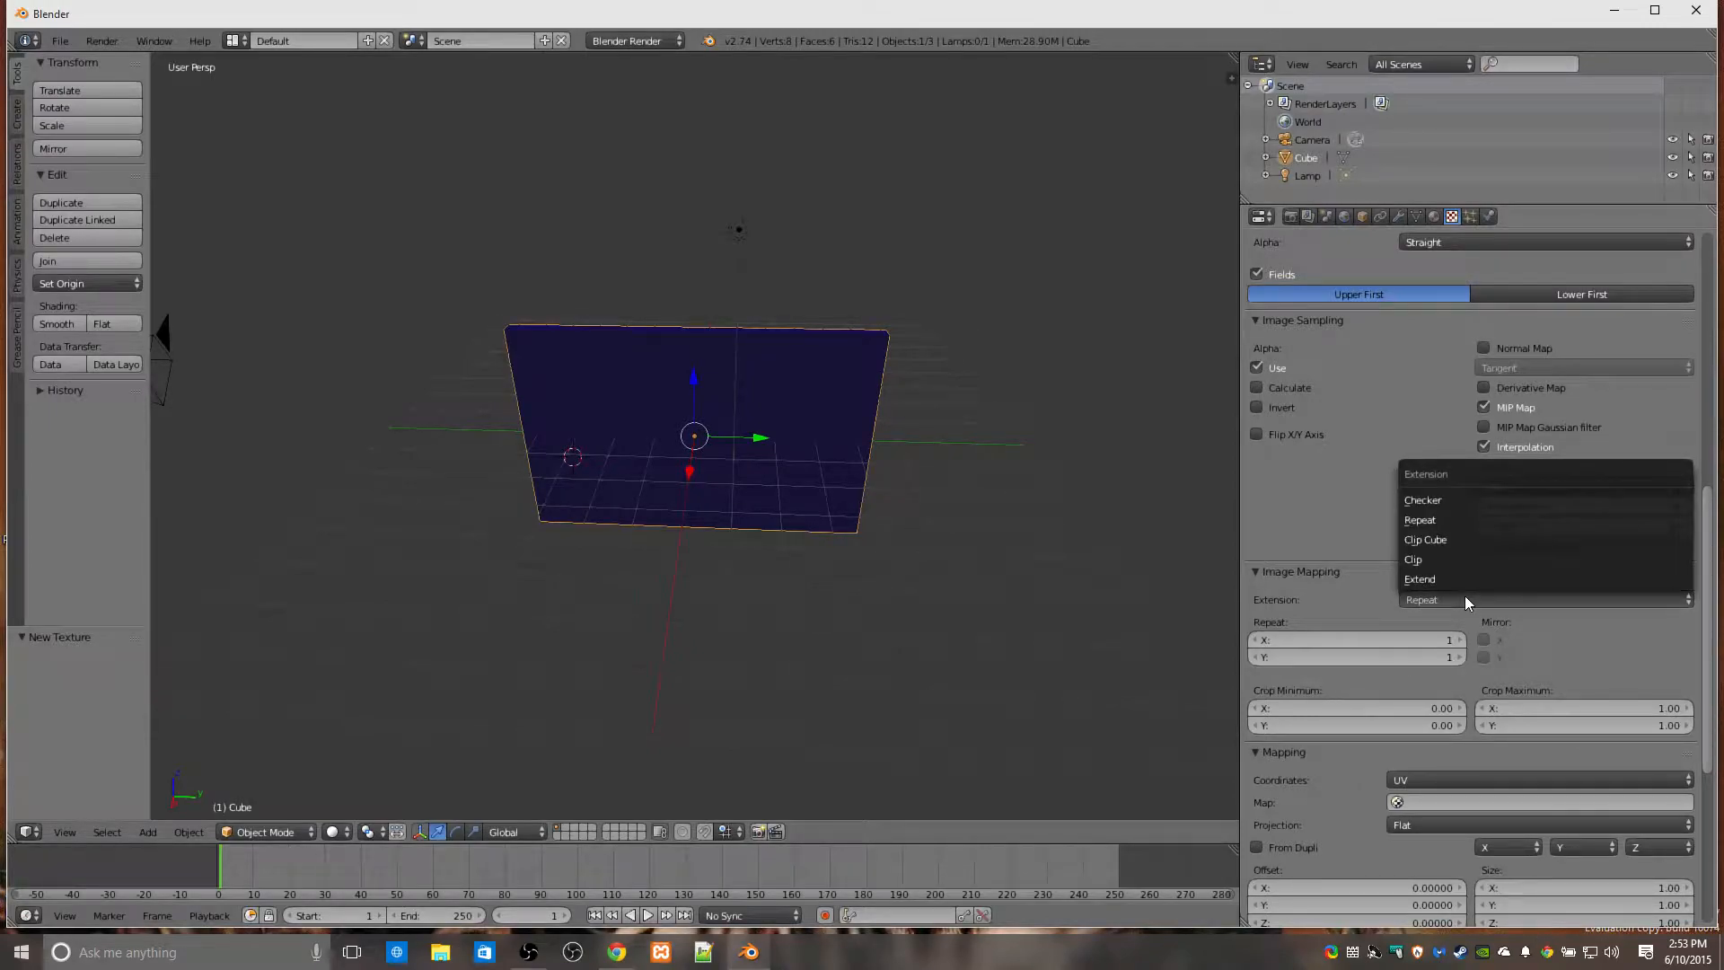
click(1463, 597)
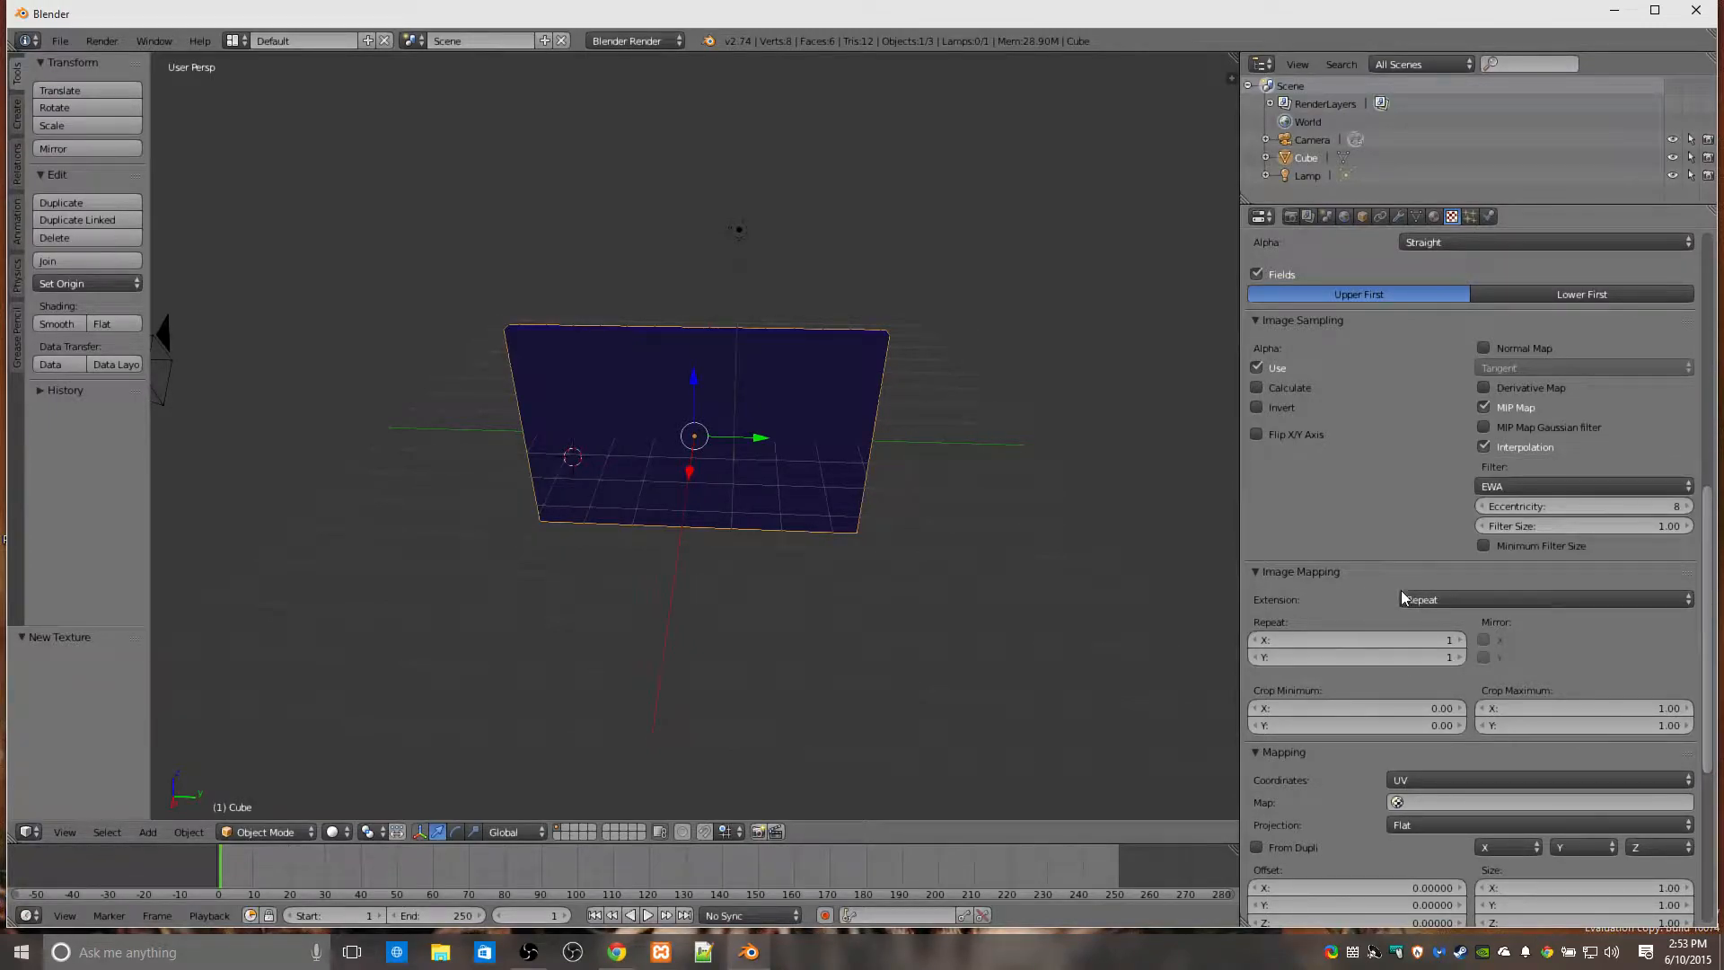
click(1424, 598)
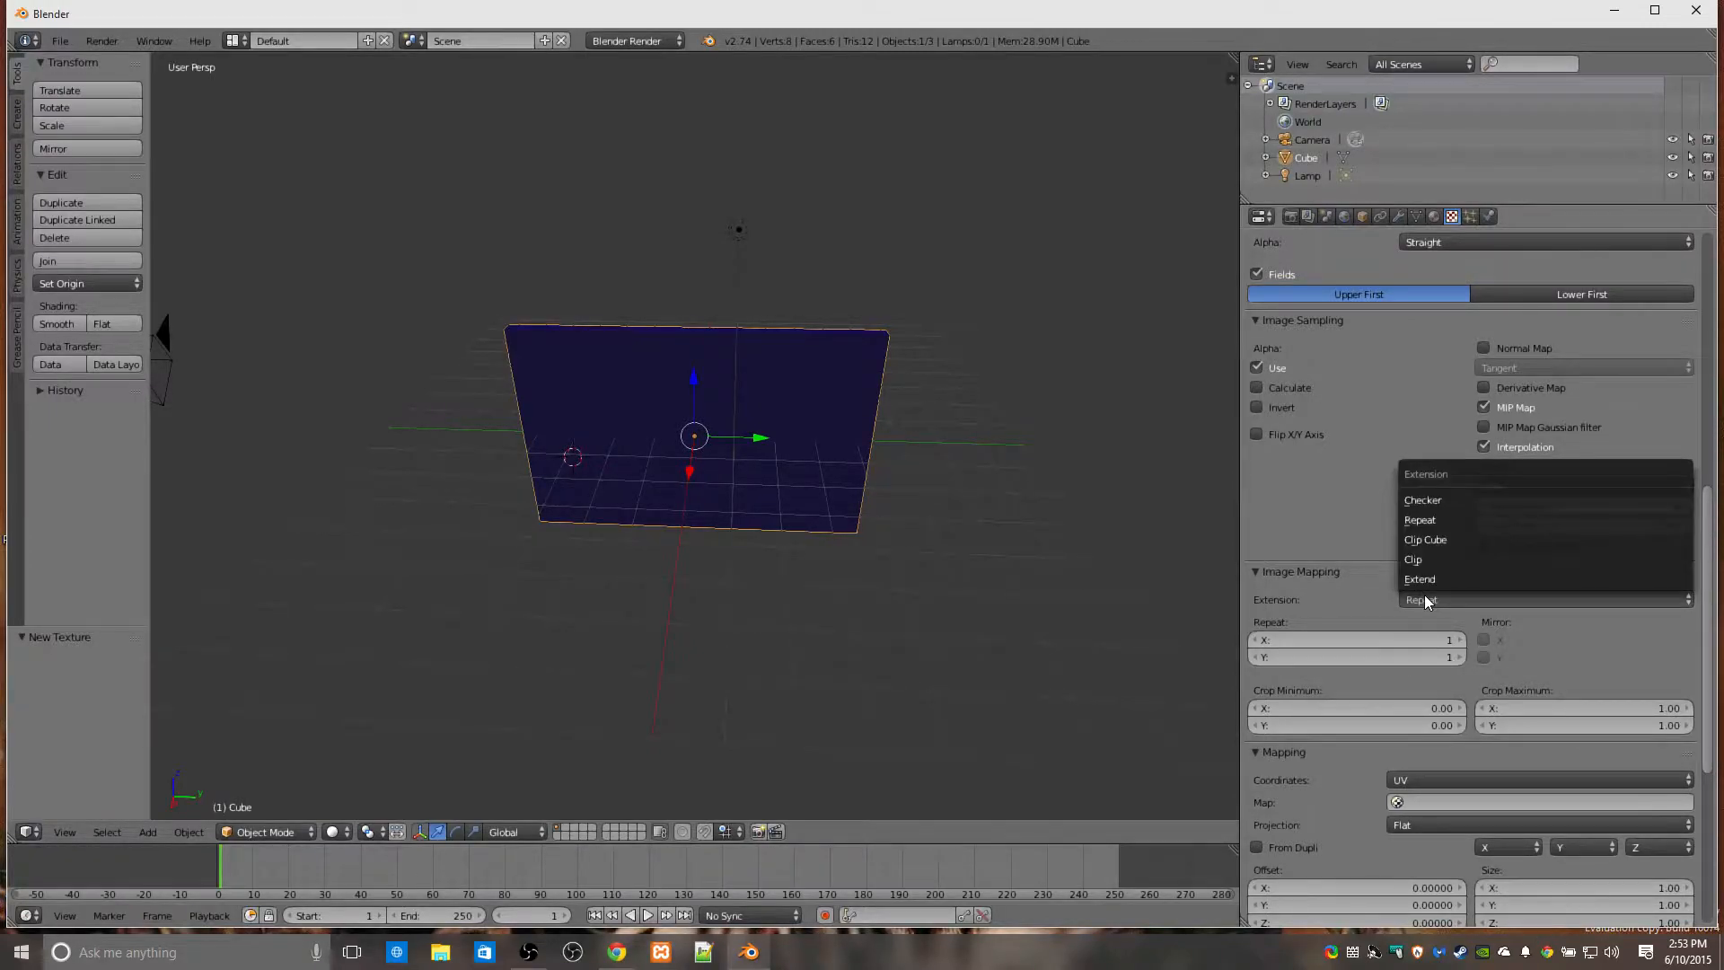
click(1429, 502)
Render the scene to check the Checker extension on the panel, and return to the texture settings.
click(1291, 216)
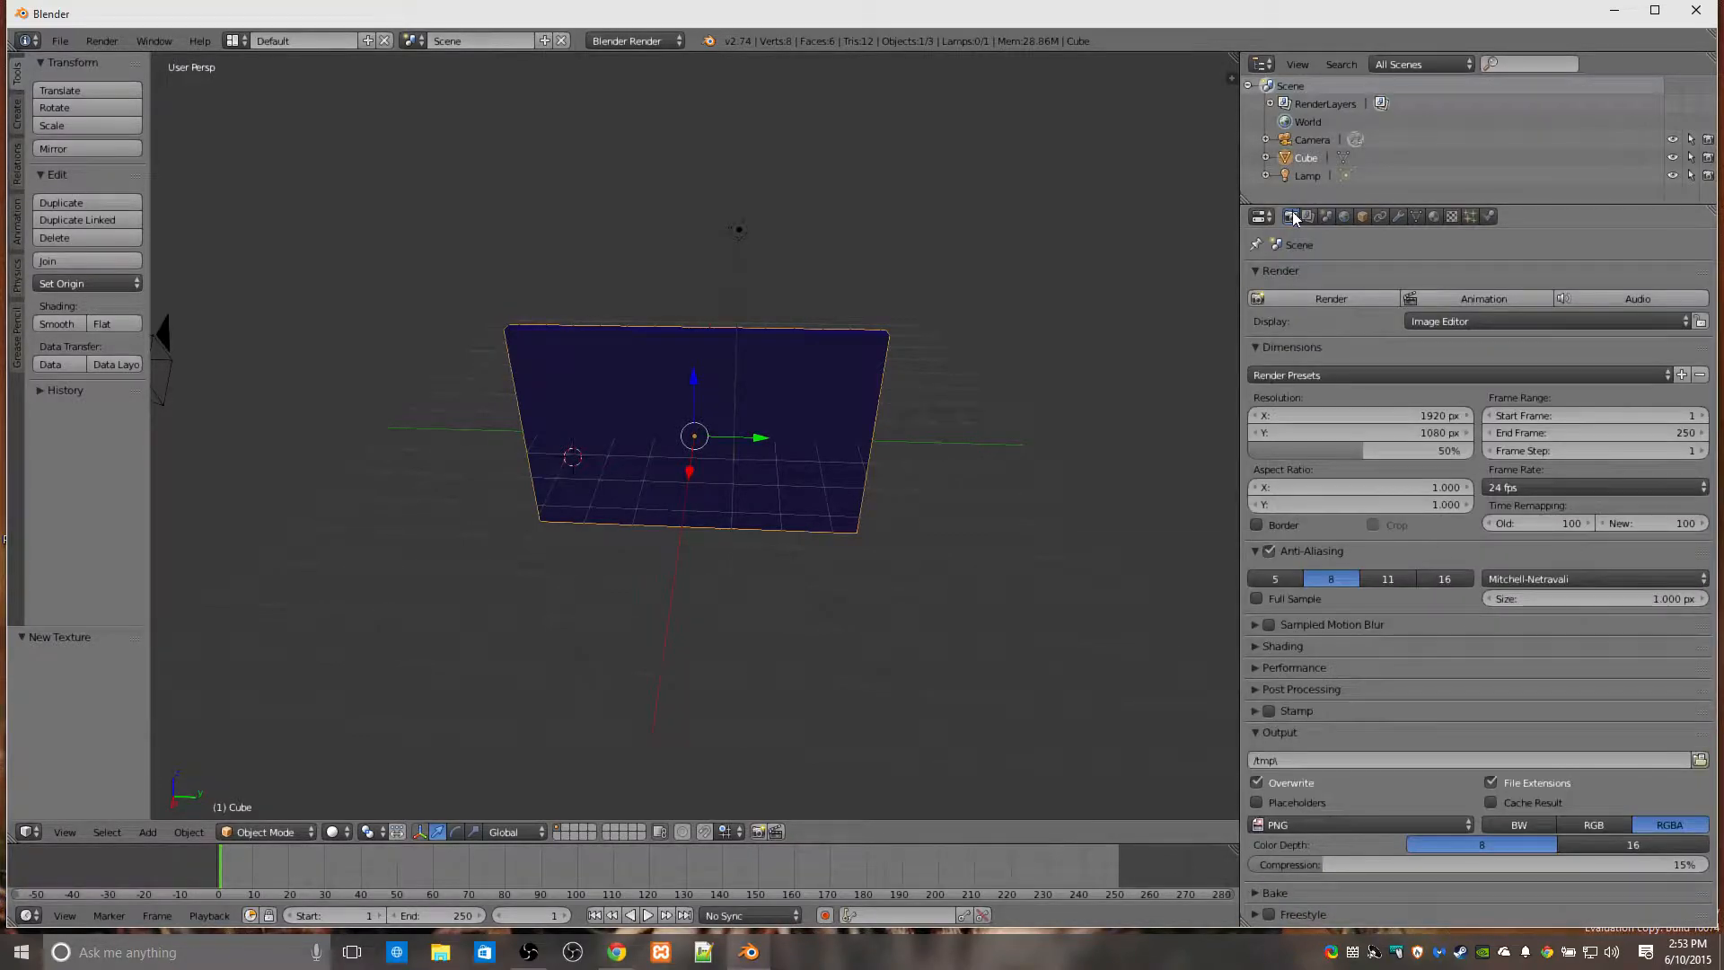
click(1296, 296)
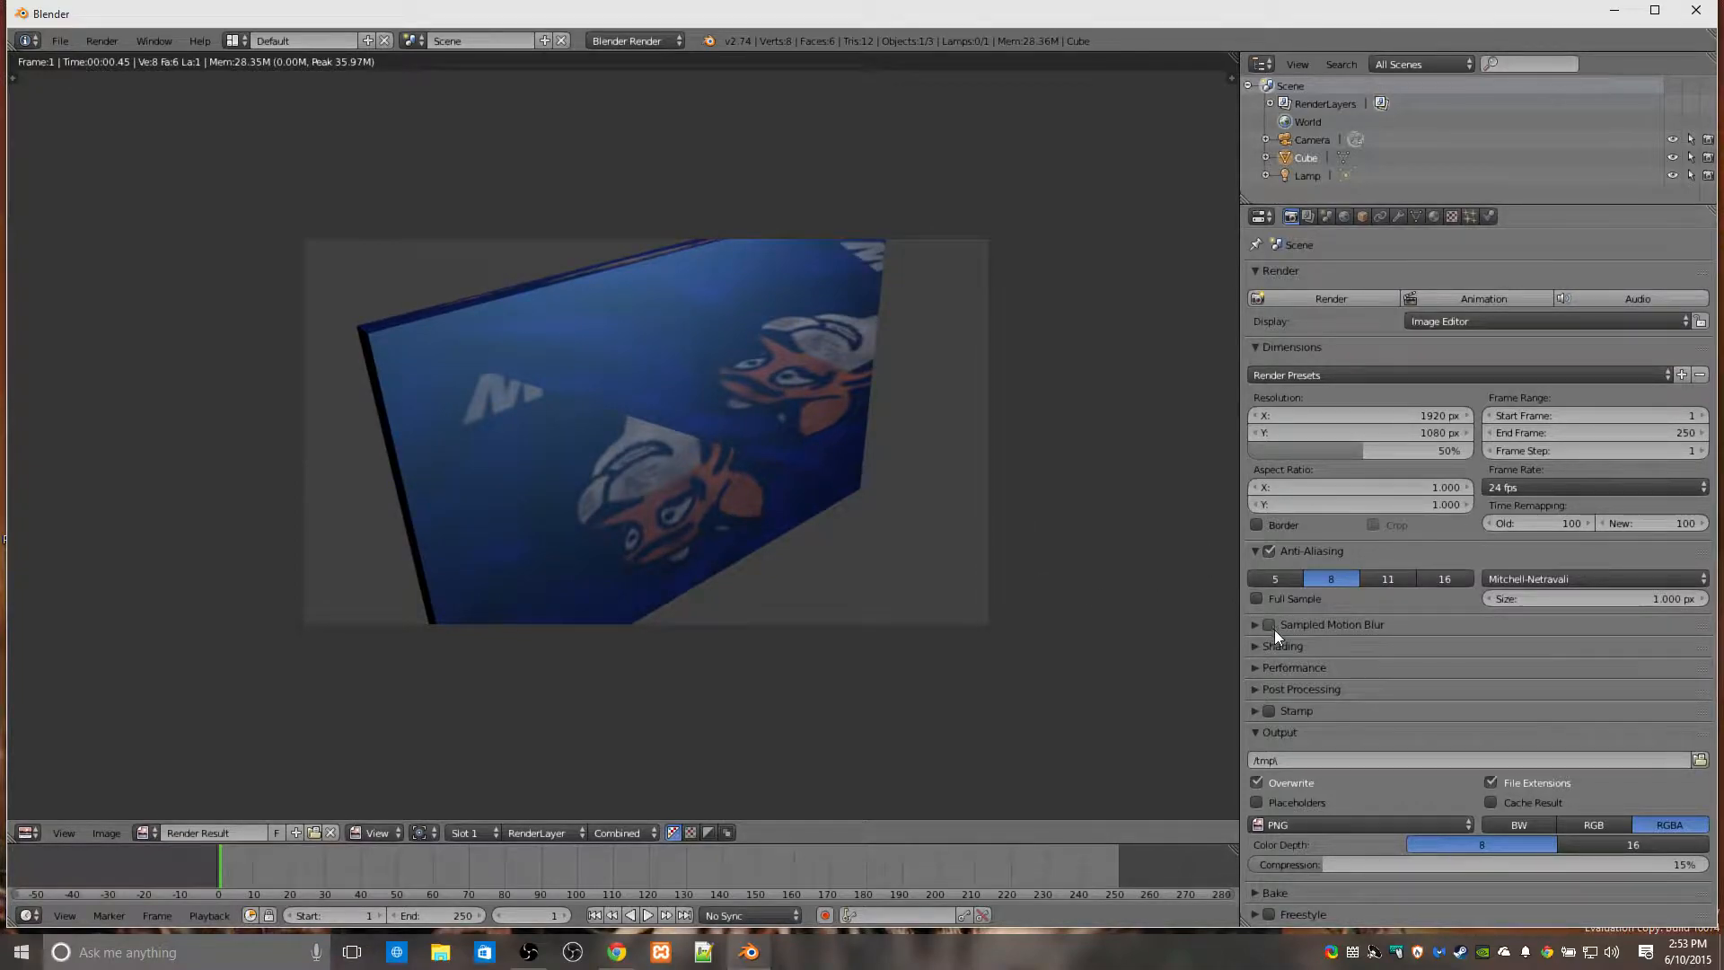
click(1451, 219)
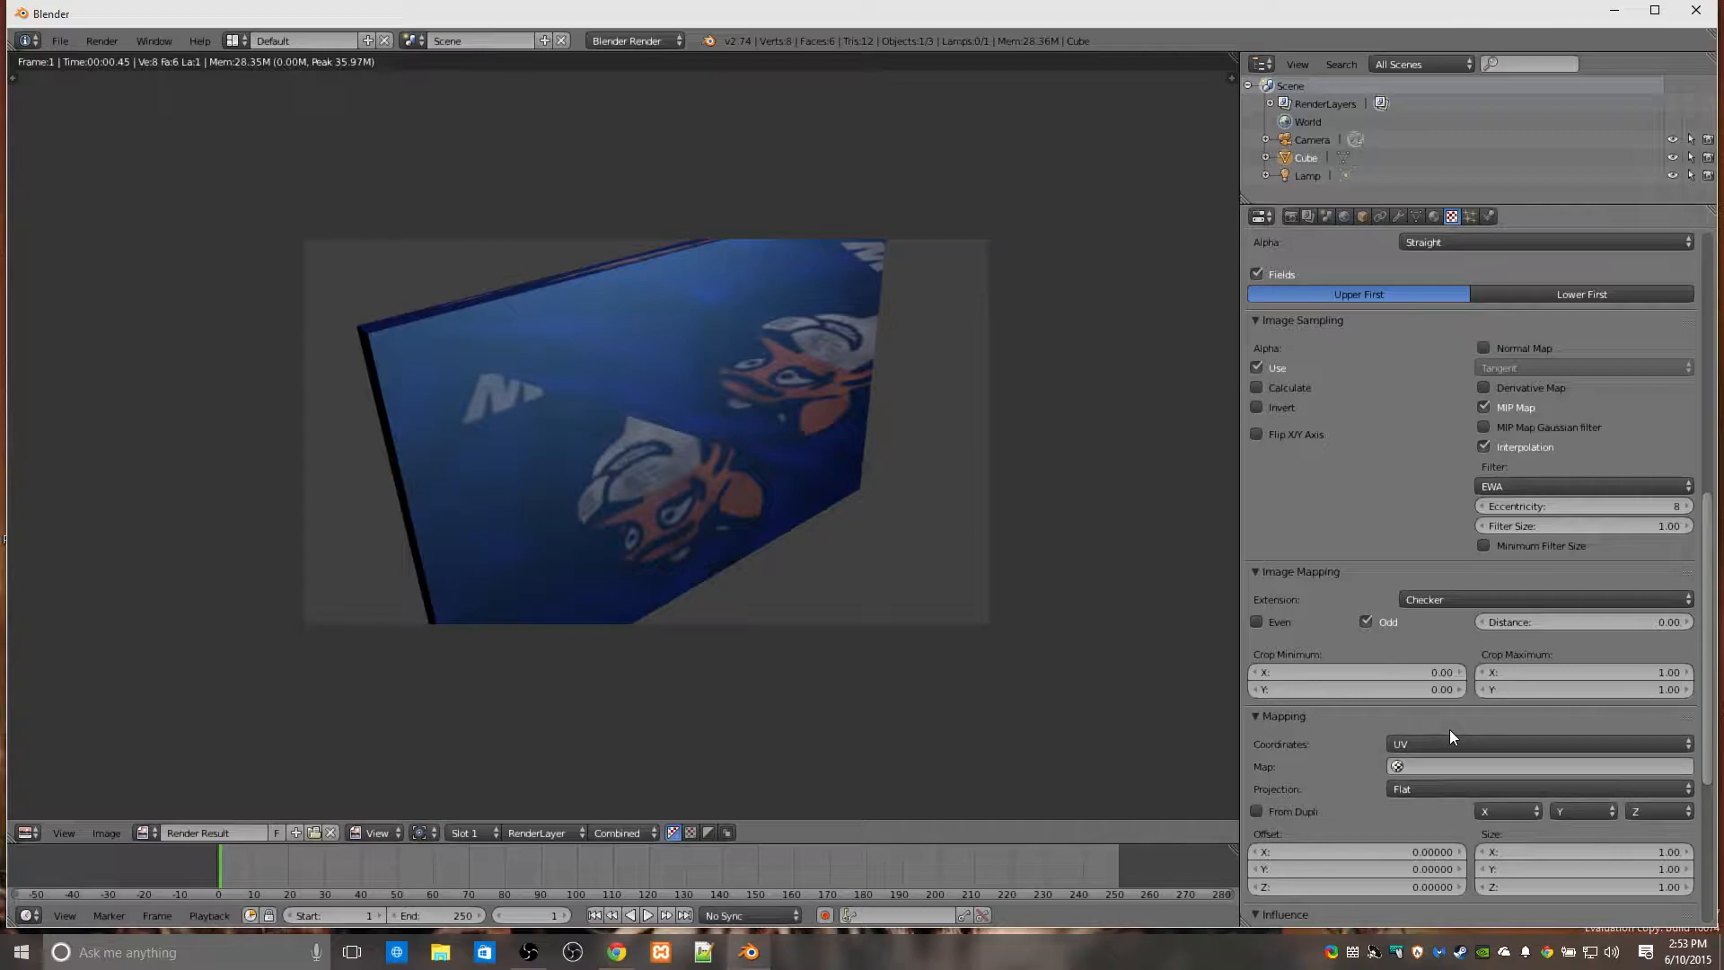
Set the logo texture's image mapping extension to Extend and its mapping coordinates to Object.
scroll(1336, 658, down, 2)
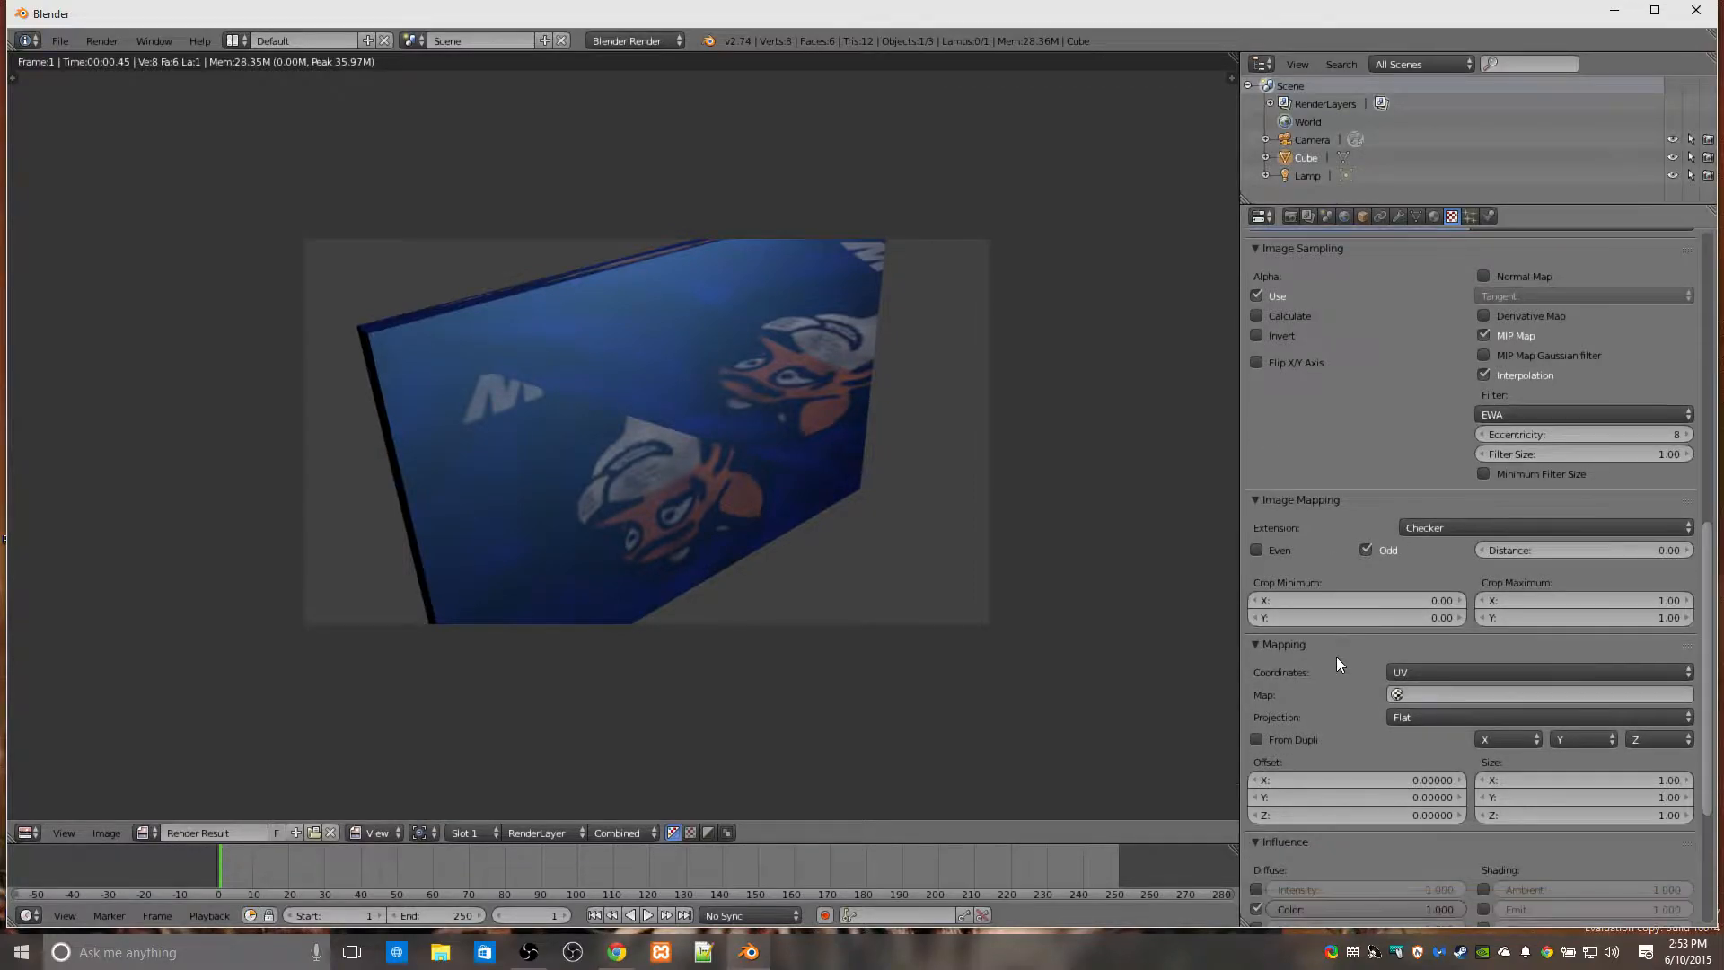
click(1426, 519)
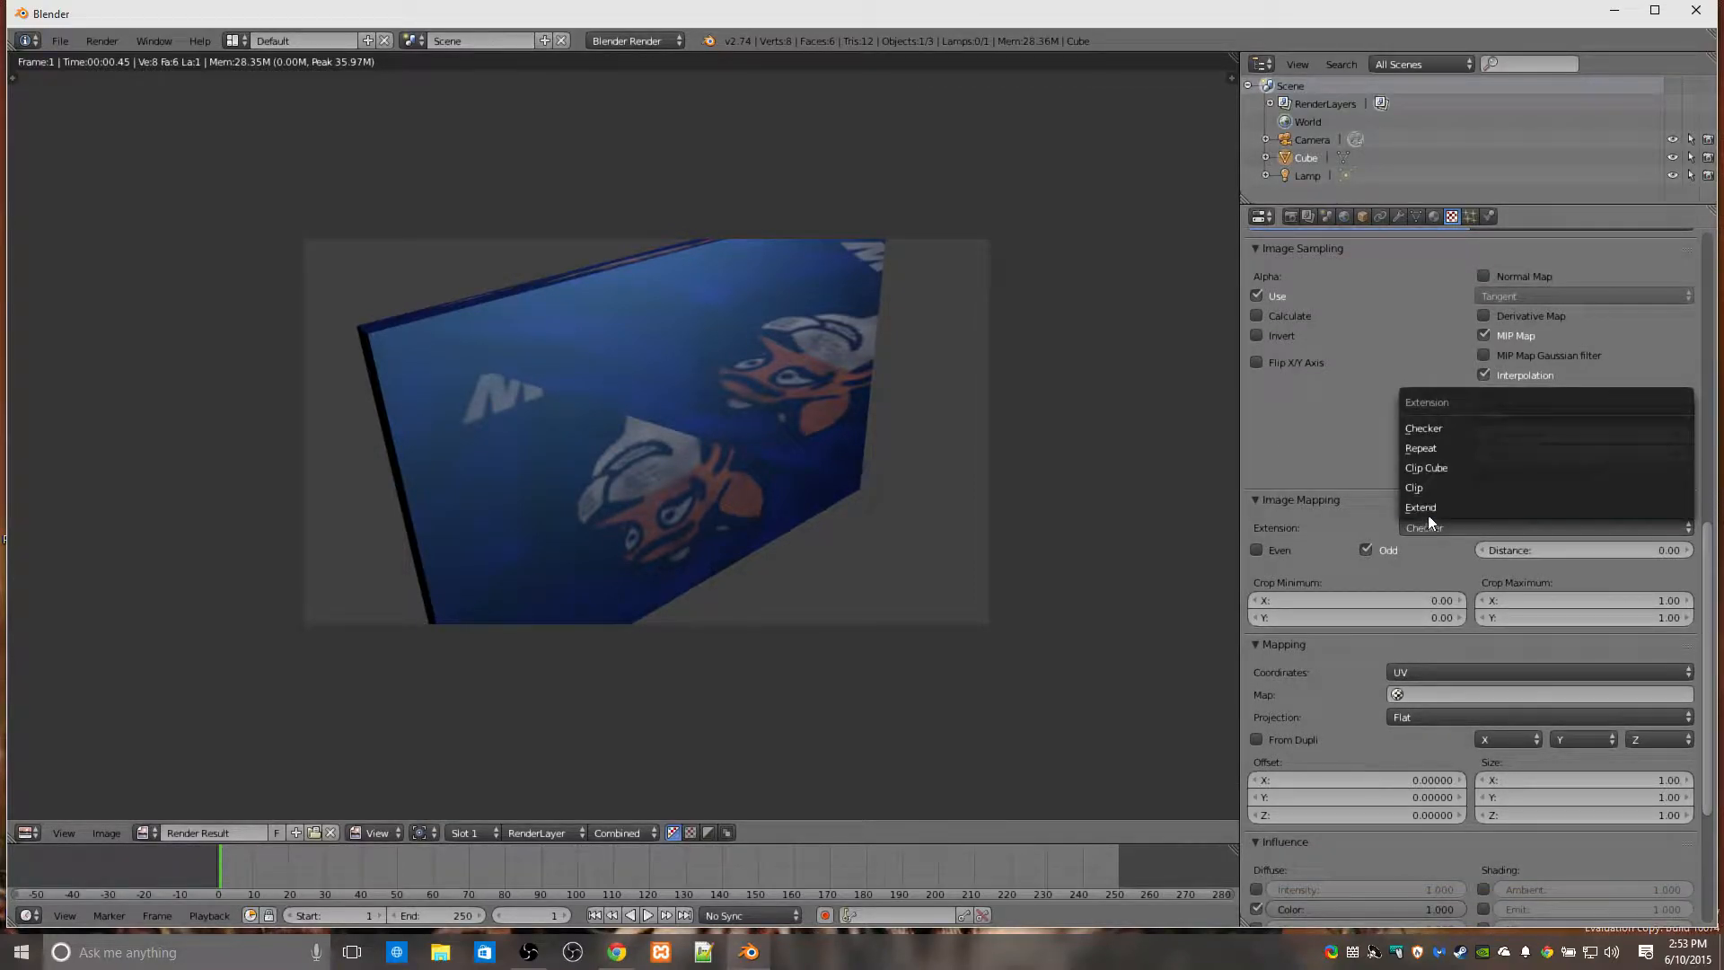
click(1427, 510)
click(1440, 531)
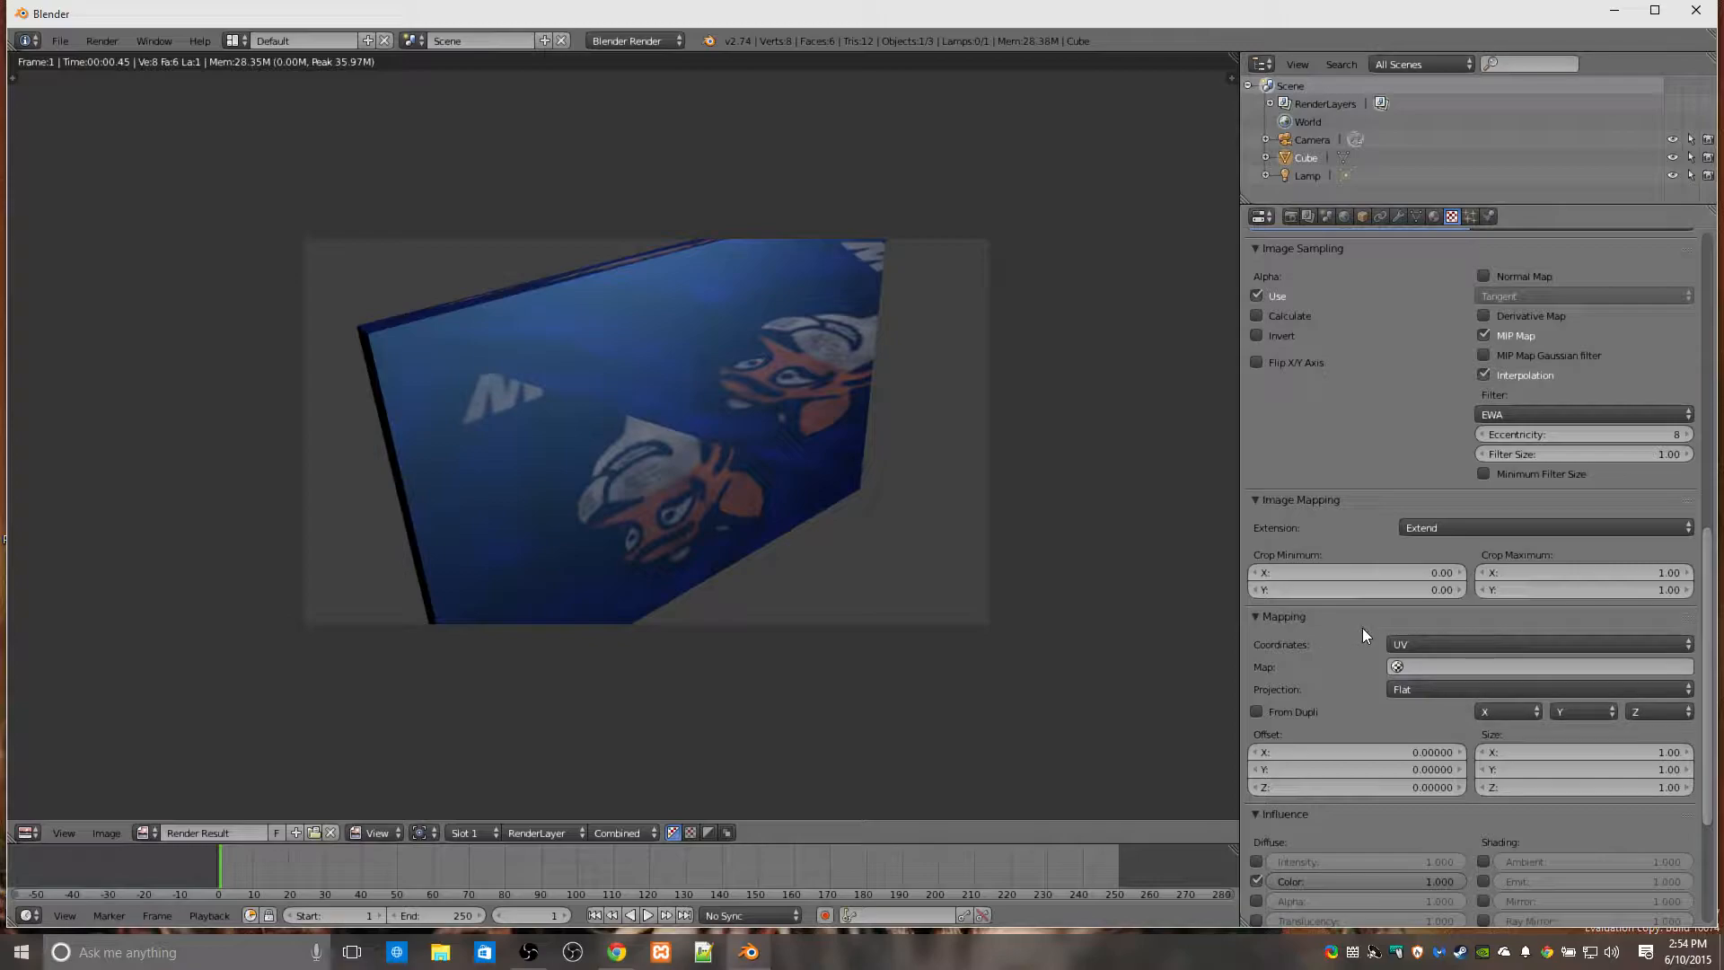
click(1430, 644)
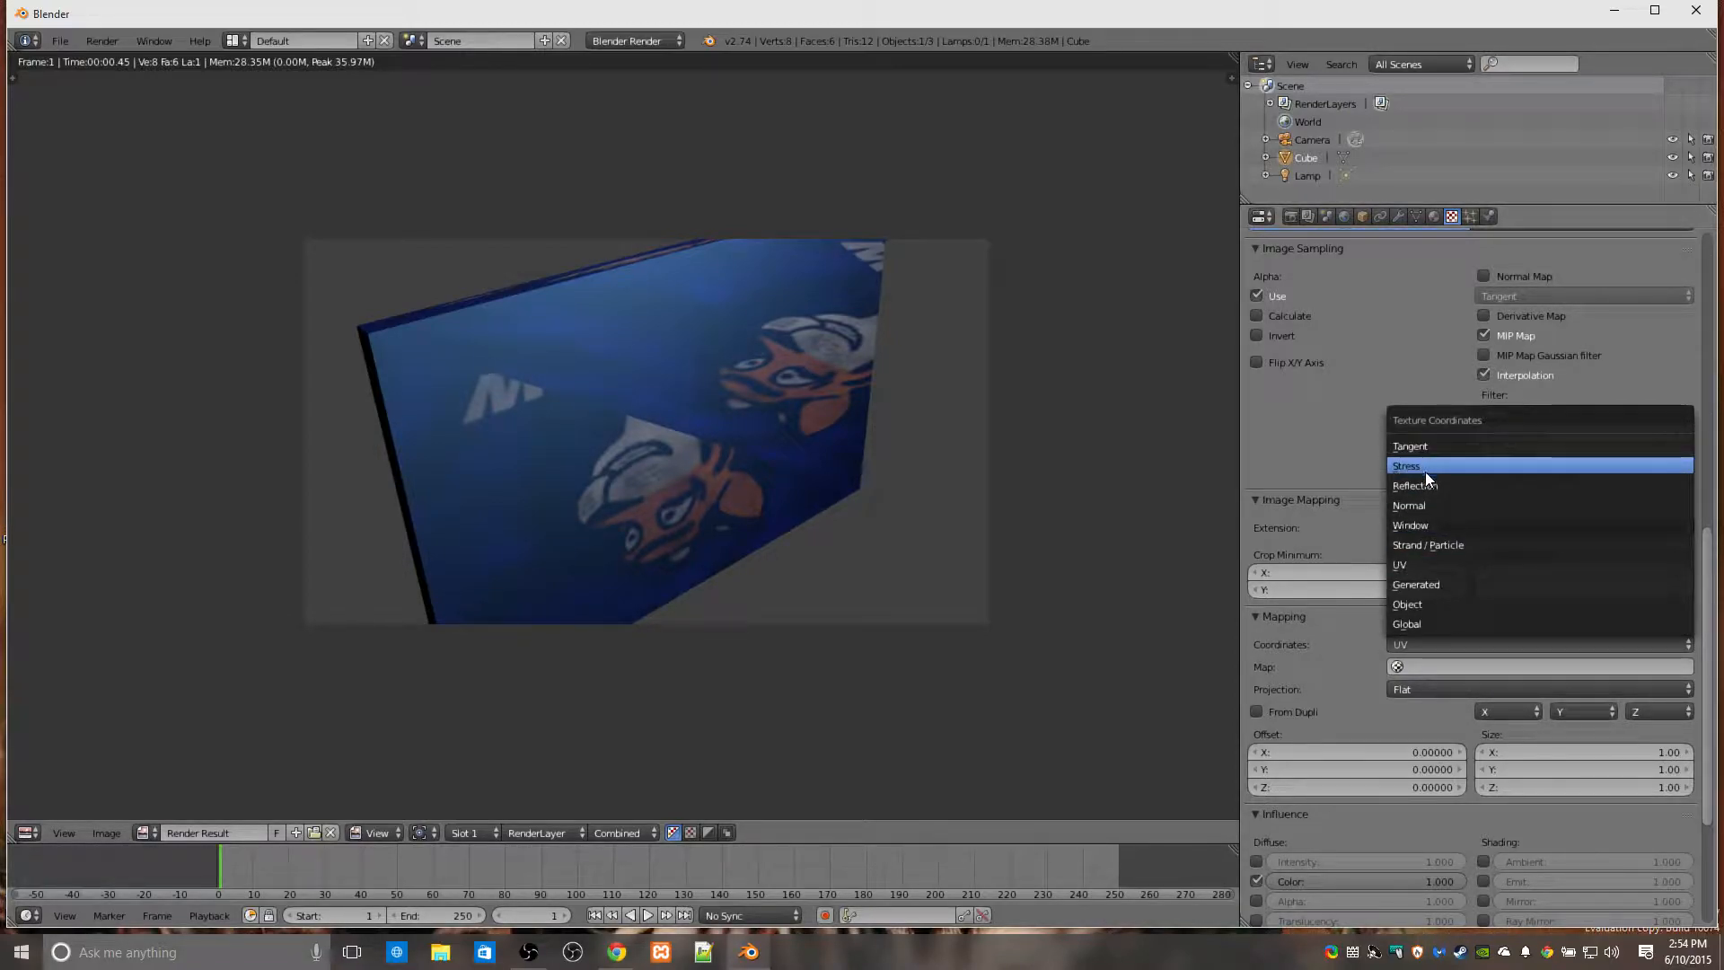
click(1432, 601)
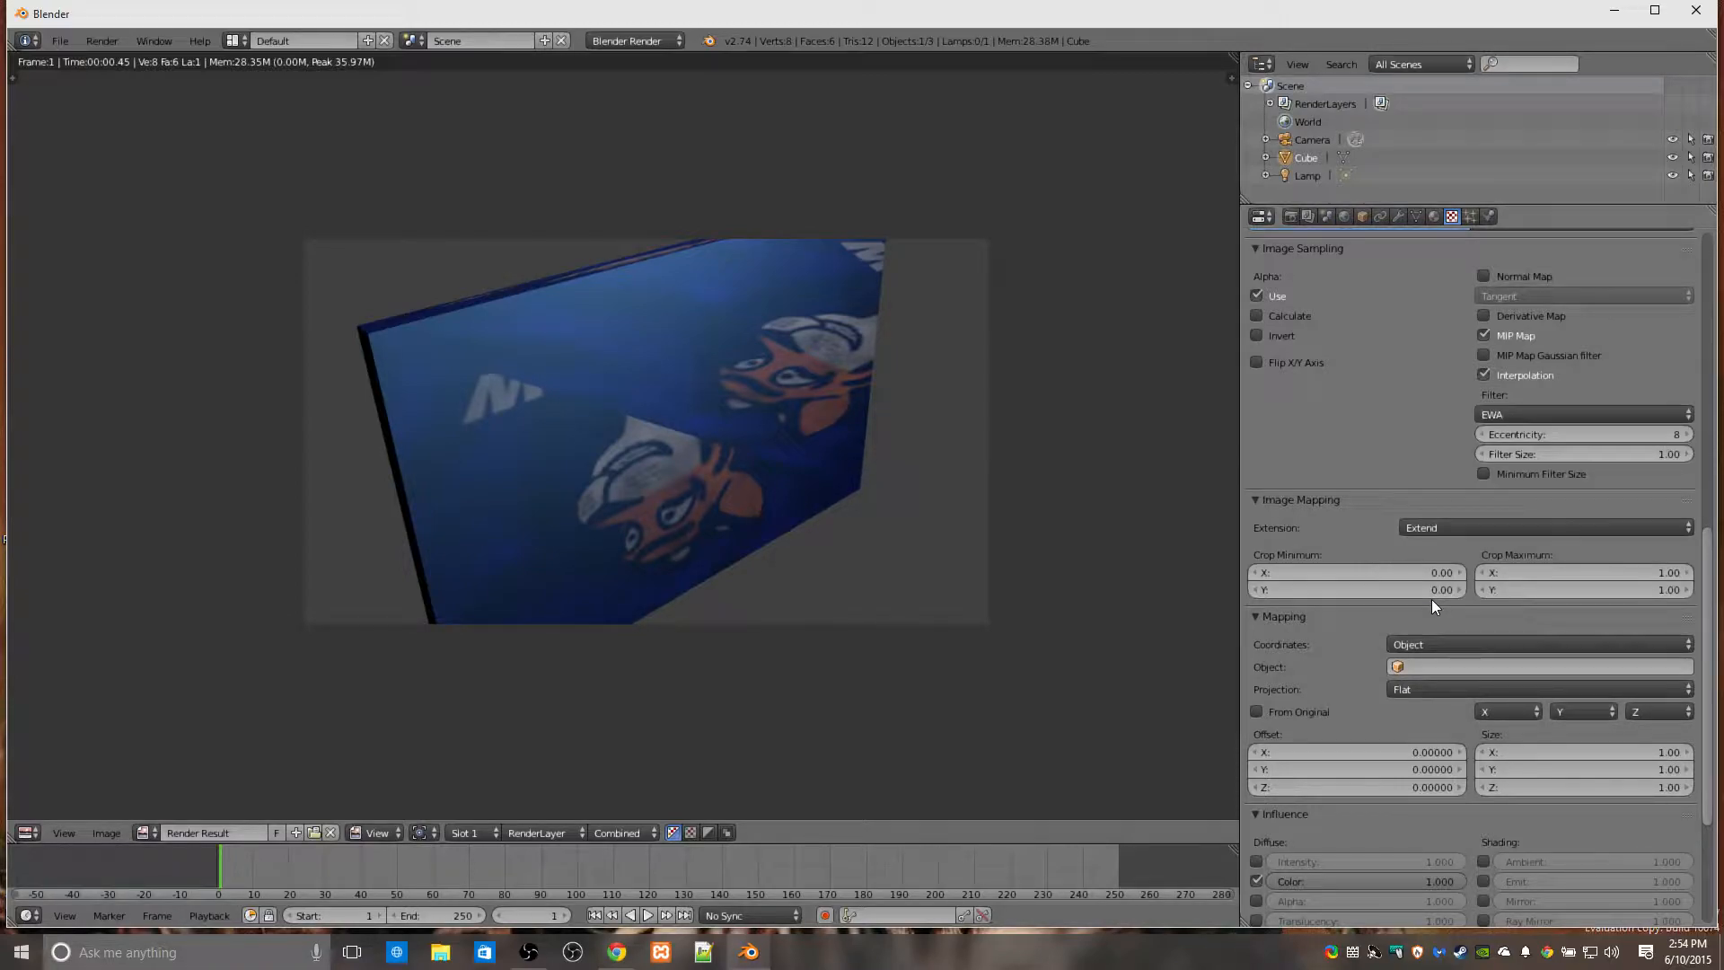
Choose Cube as the logo texture's mapping object, render the scene to check it, and close the render.
click(1453, 667)
click(1425, 709)
click(1291, 218)
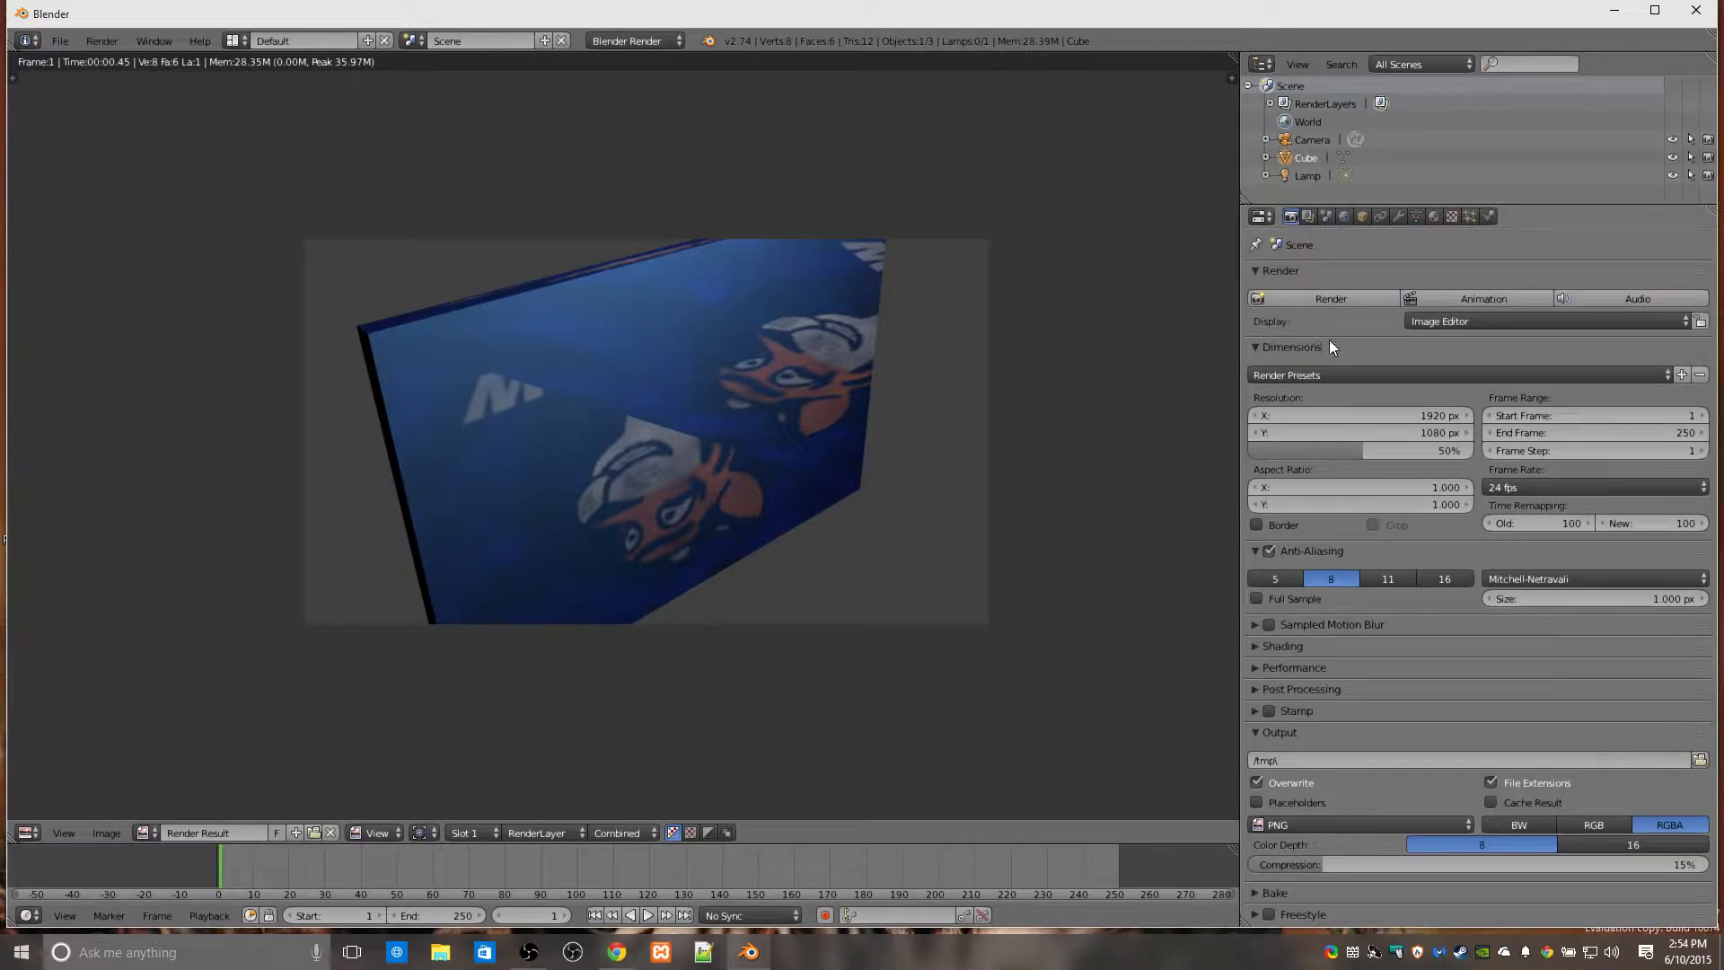
click(1319, 302)
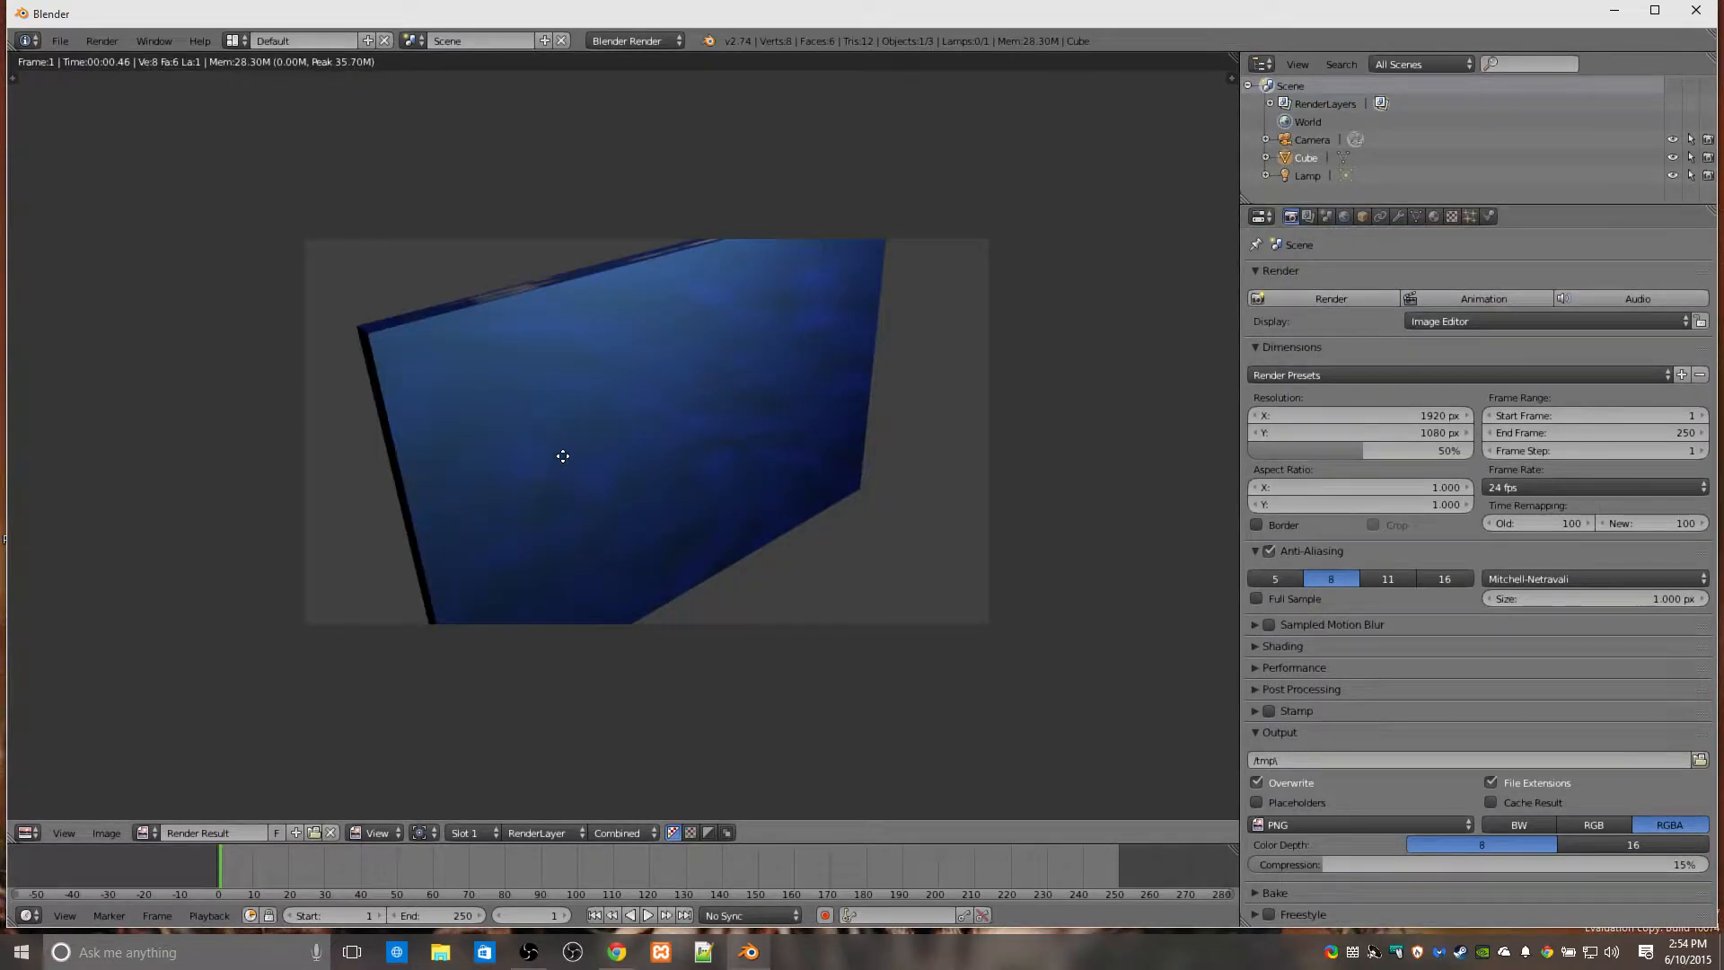
middle_drag(562, 456, 608, 473)
key(Escape)
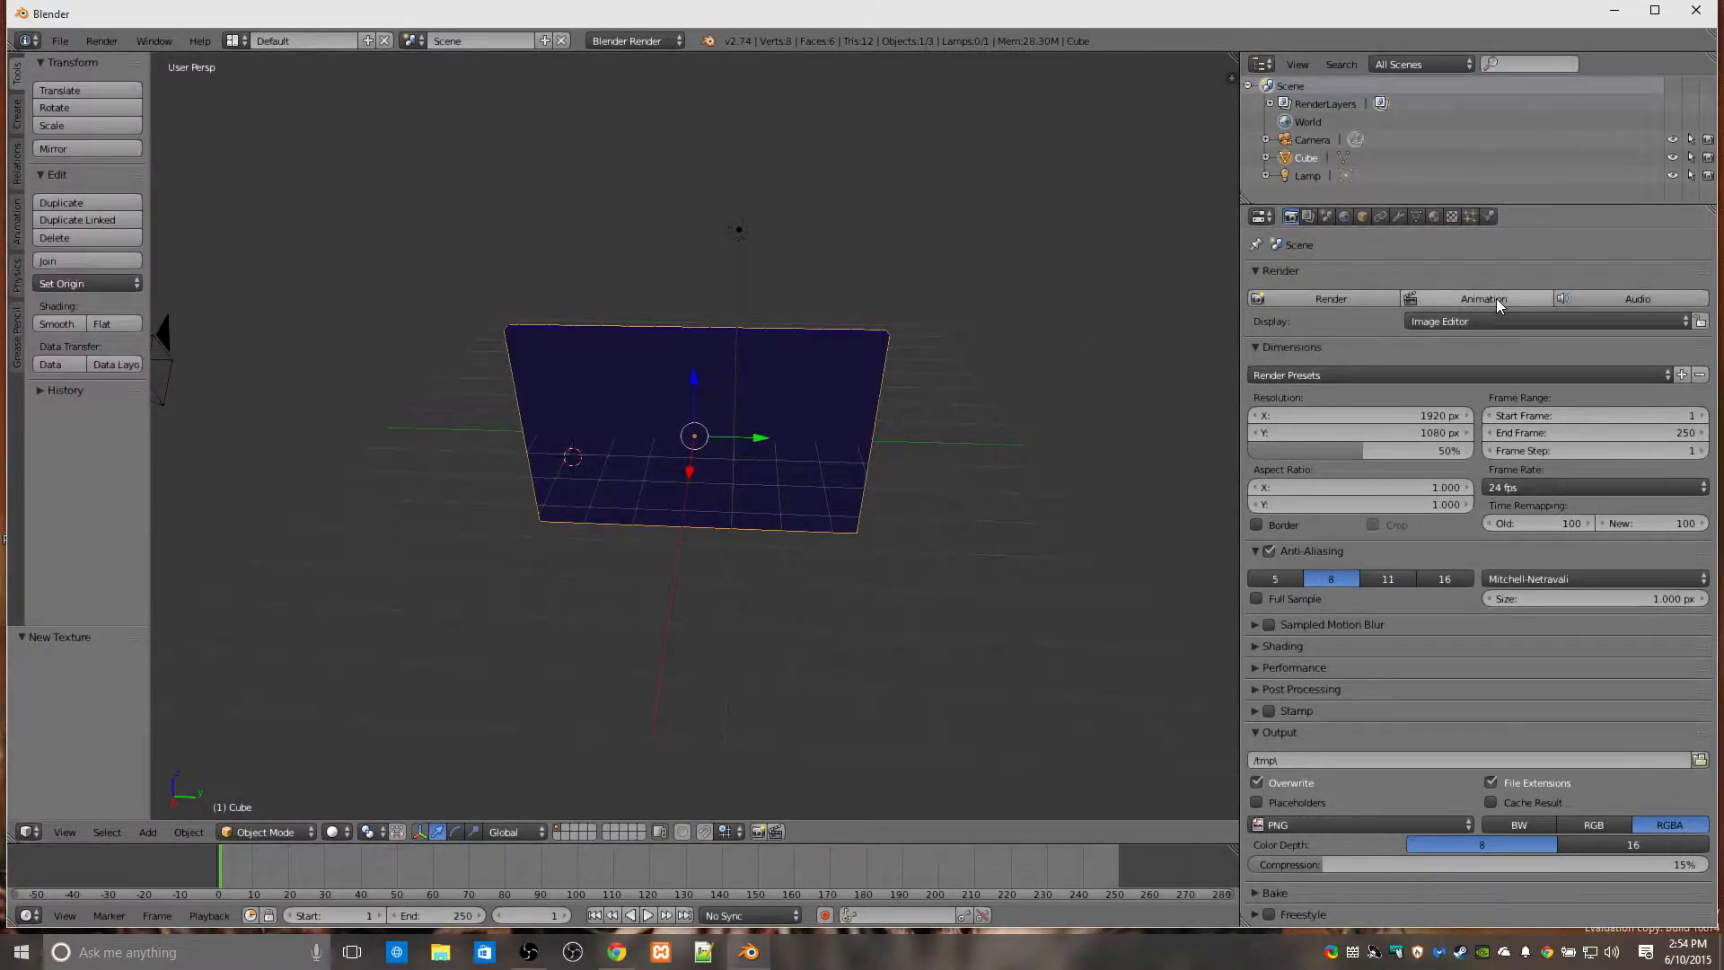
Set the logo texture's mapping coordinates to Normal and render the scene to check the panel.
click(1449, 217)
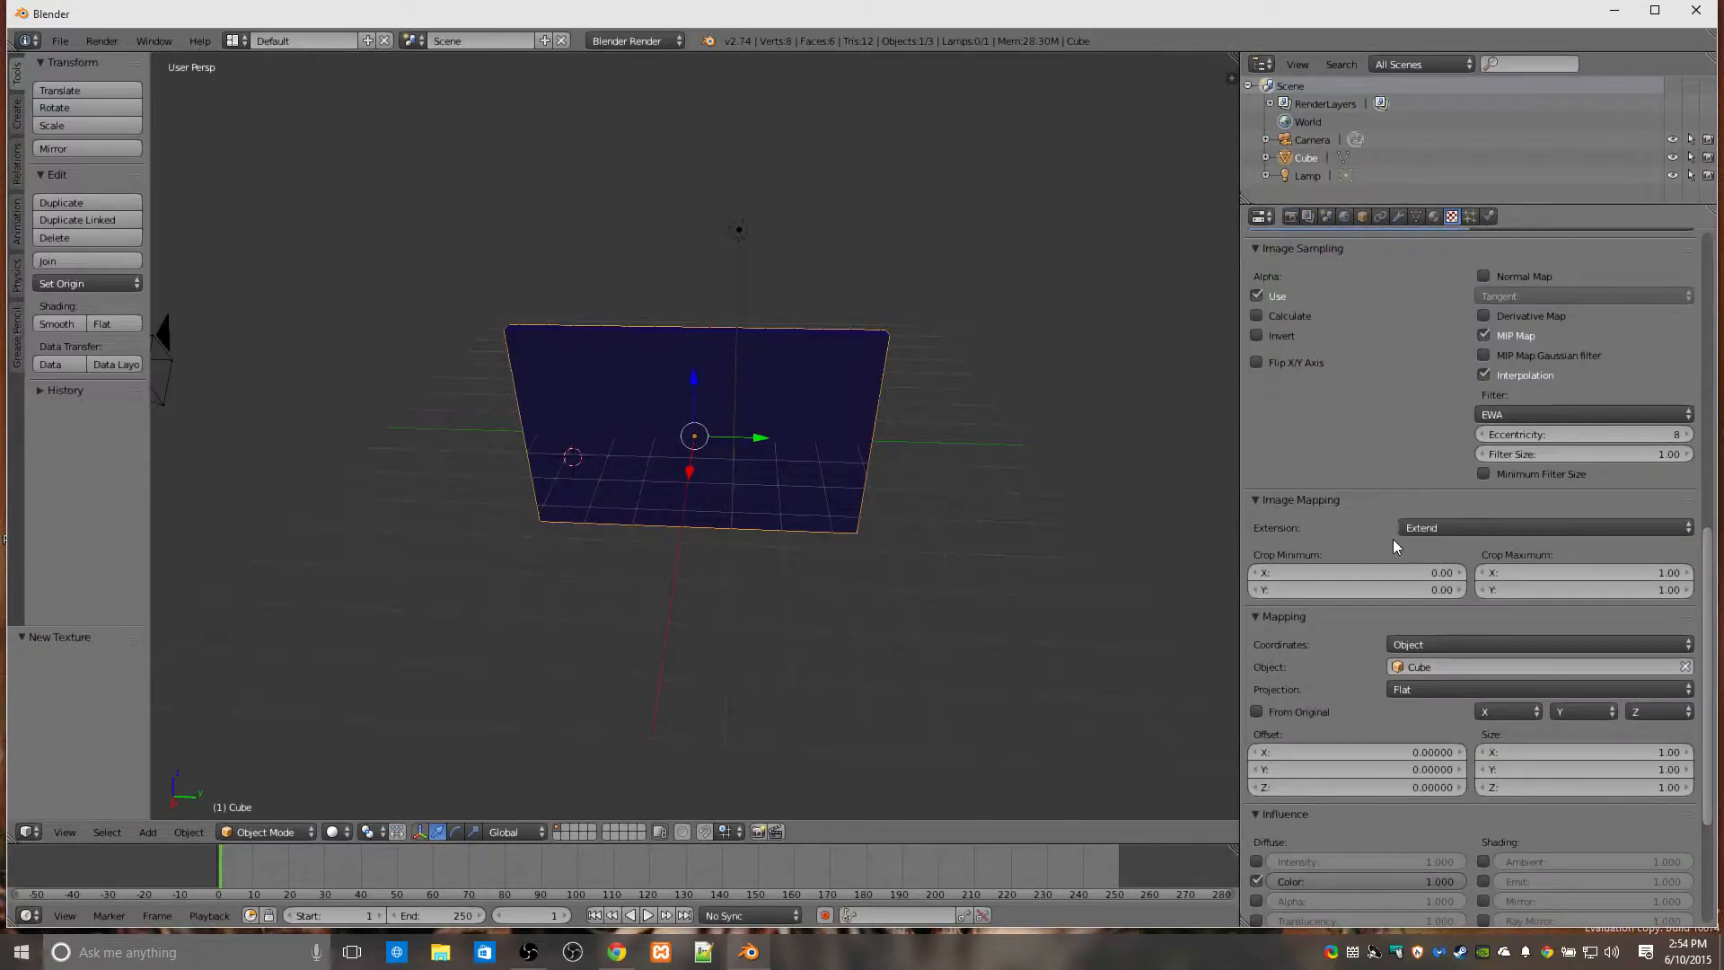
scroll(1392, 548, down, 4)
scroll(1392, 373, up, 1)
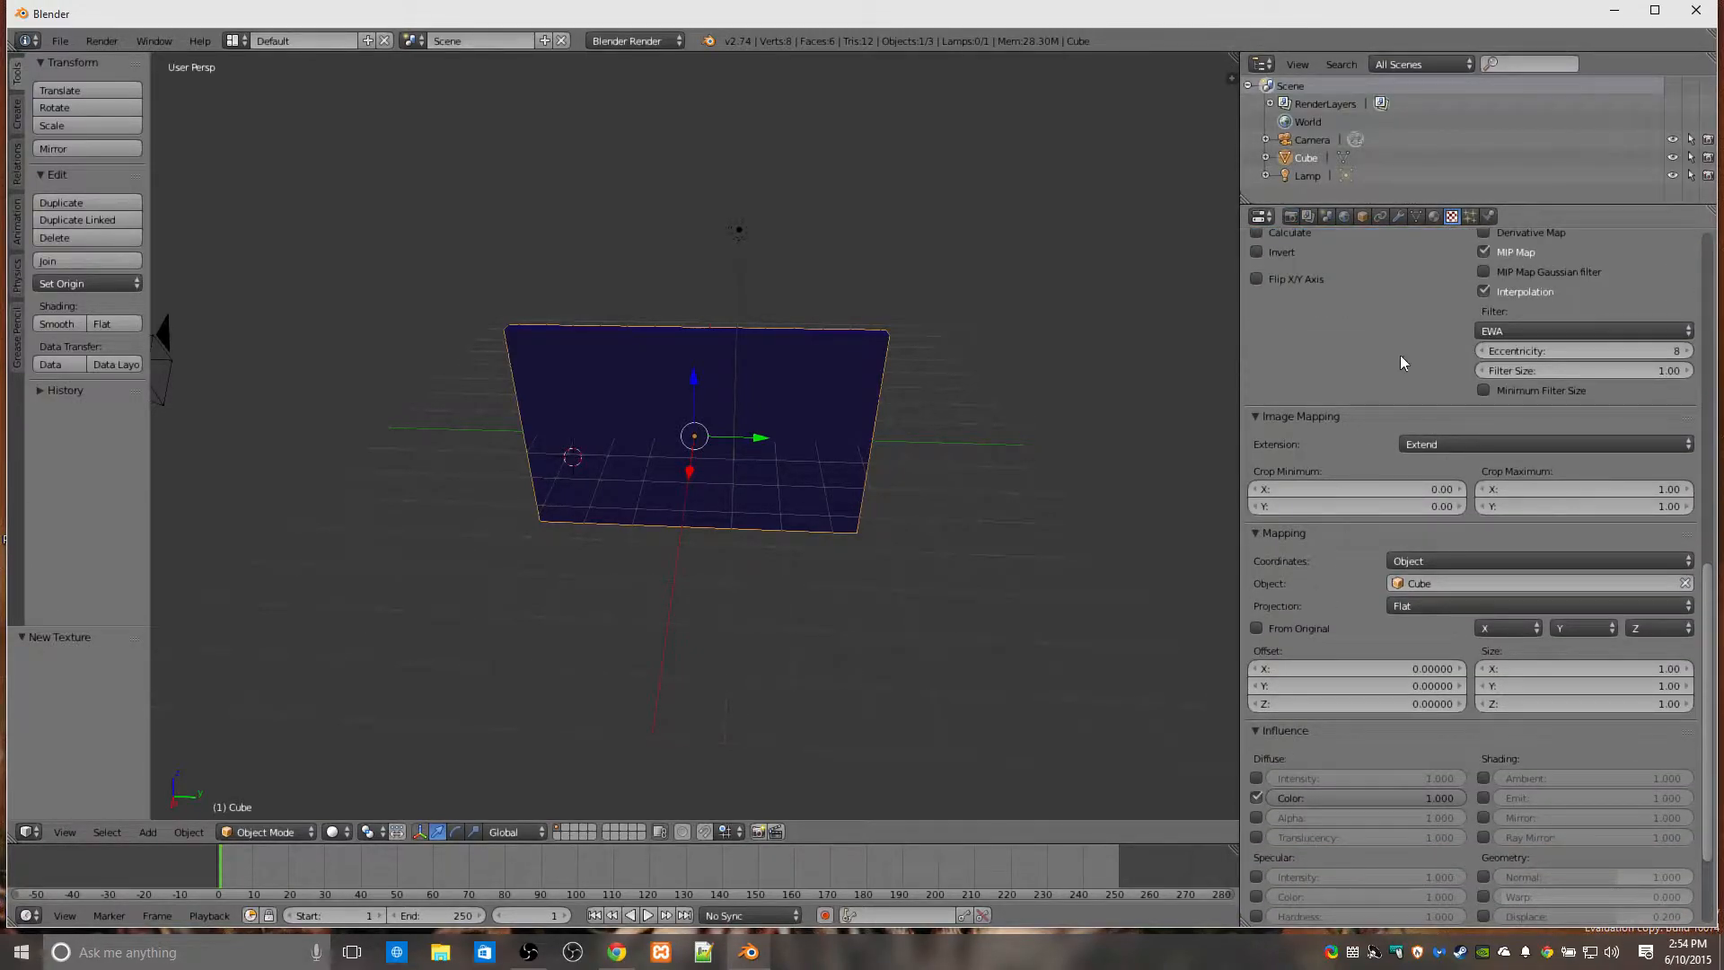
scroll(1332, 455, up, 2)
scroll(1332, 455, down, 6)
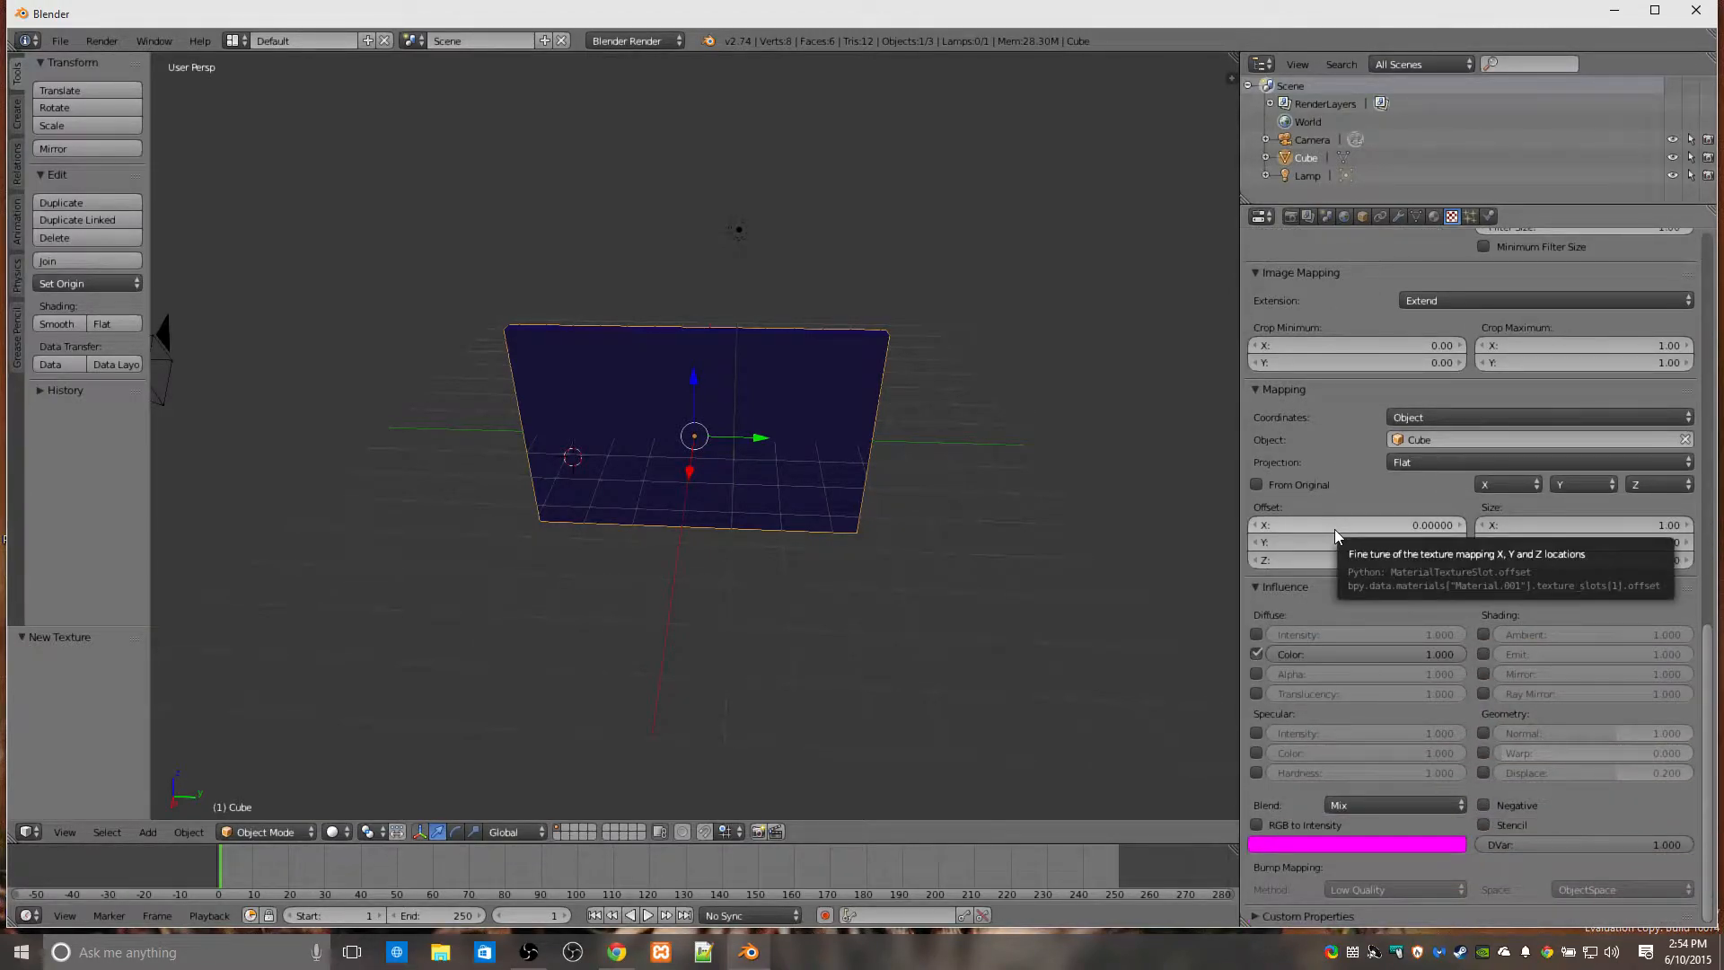
click(1433, 417)
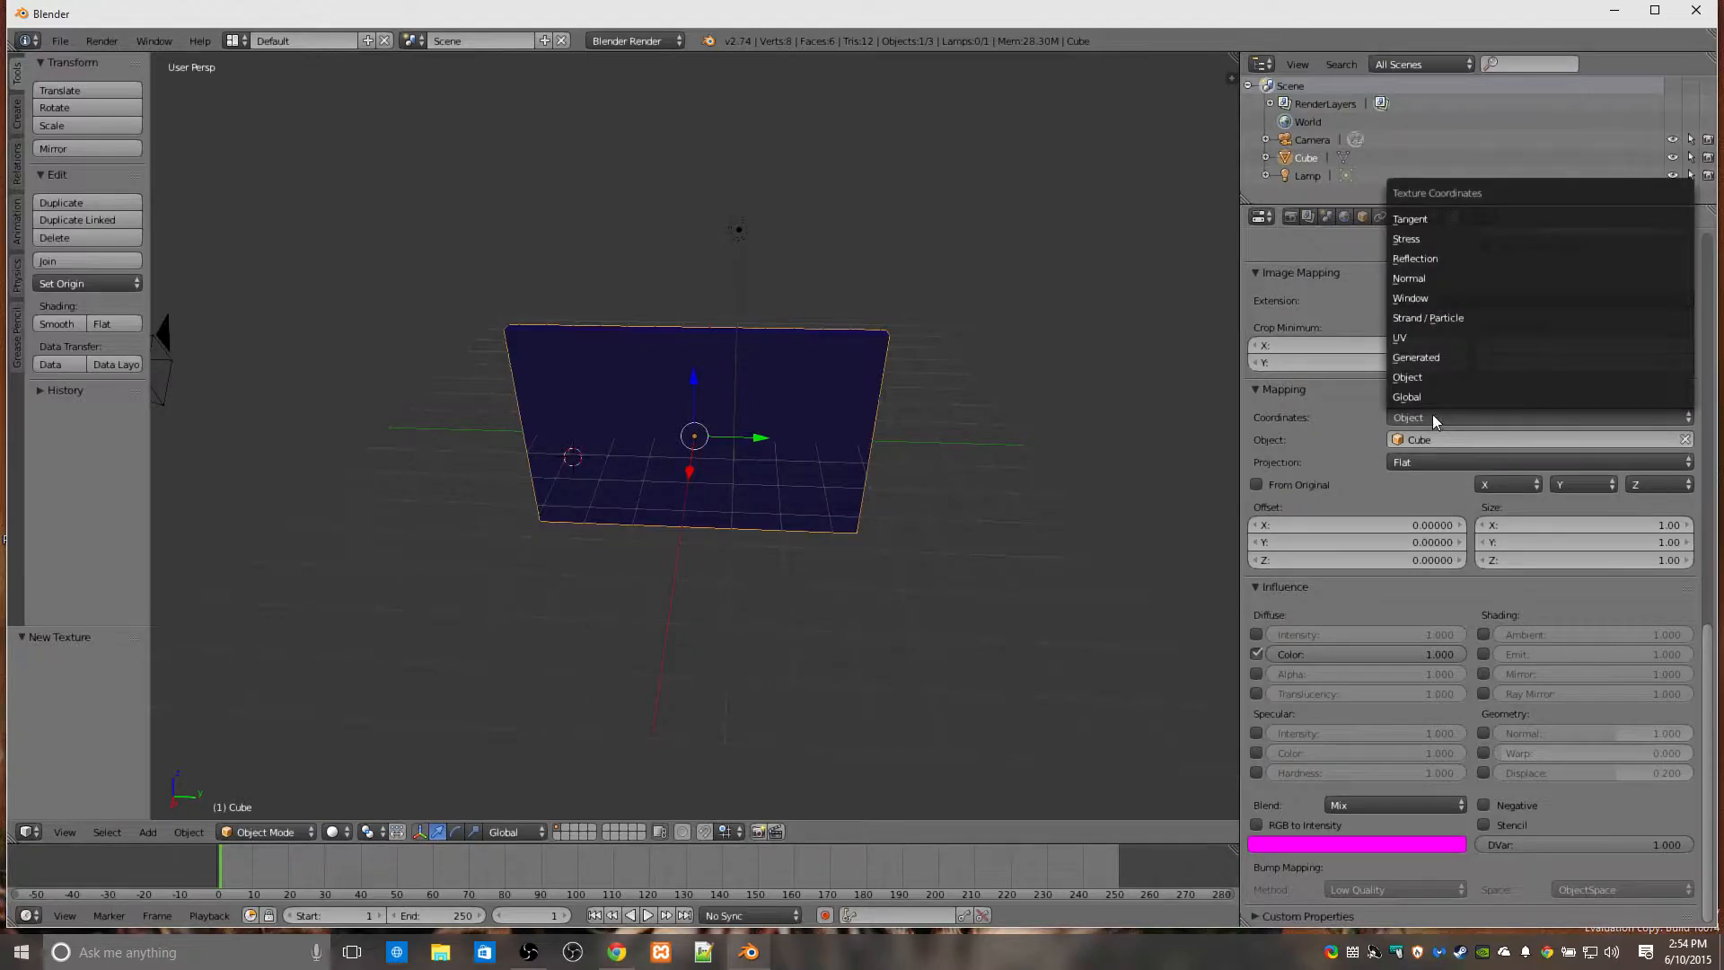
click(1425, 279)
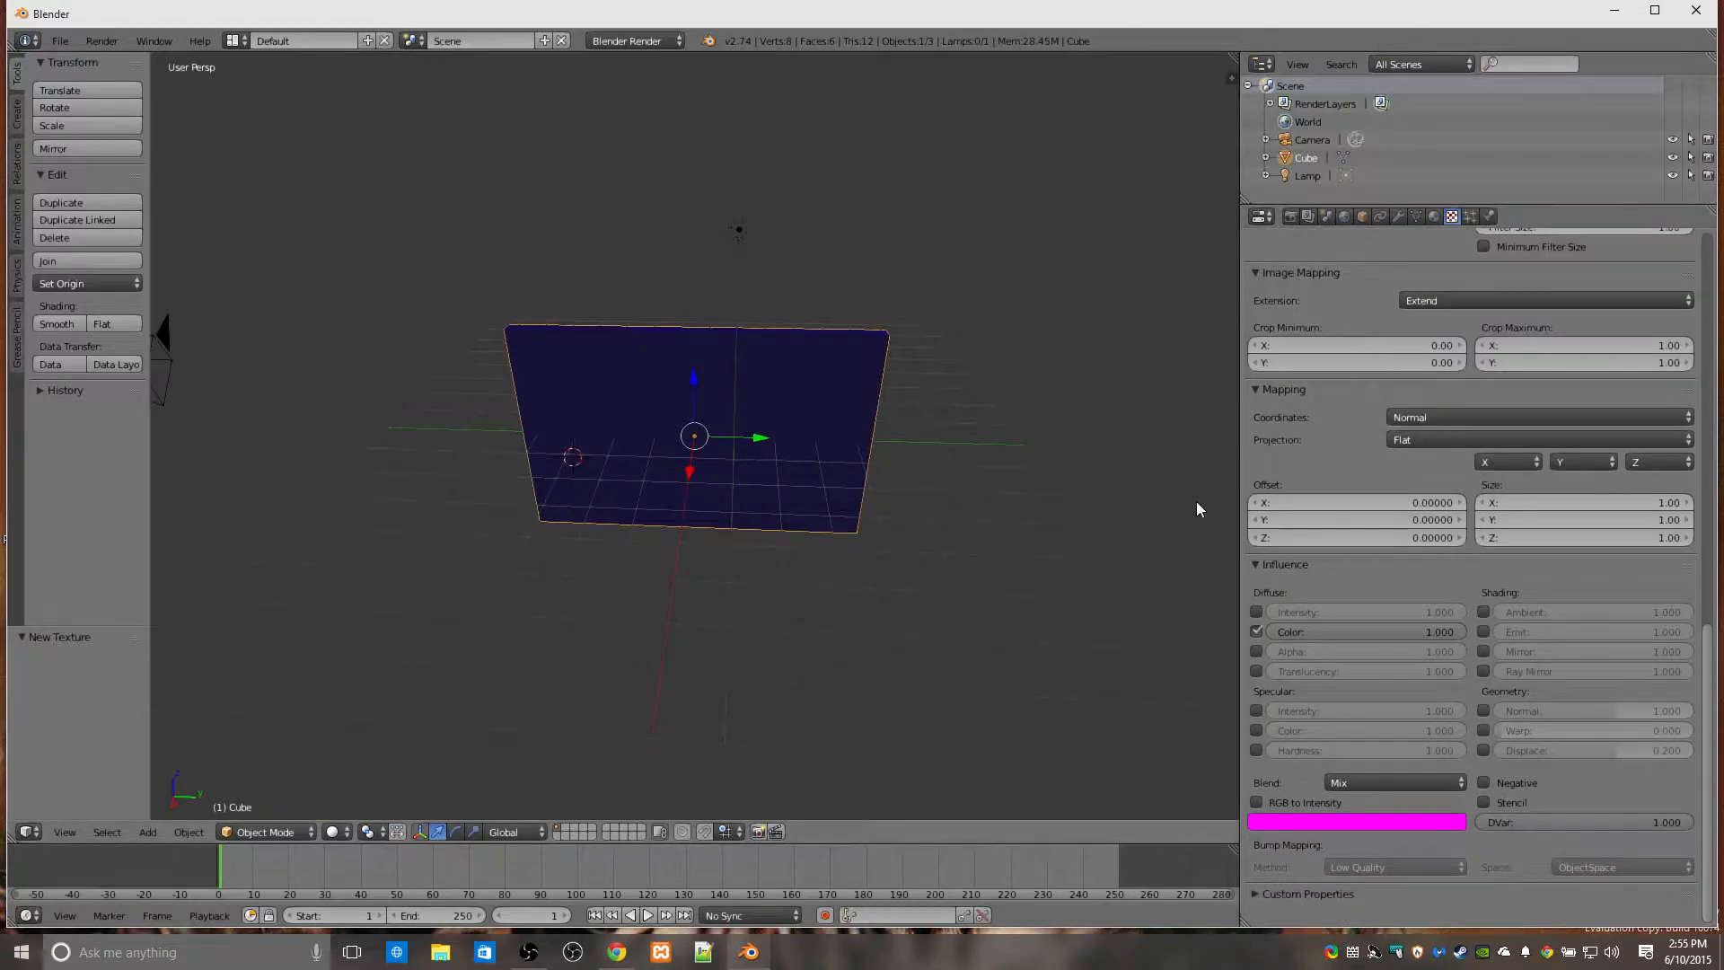
click(1290, 217)
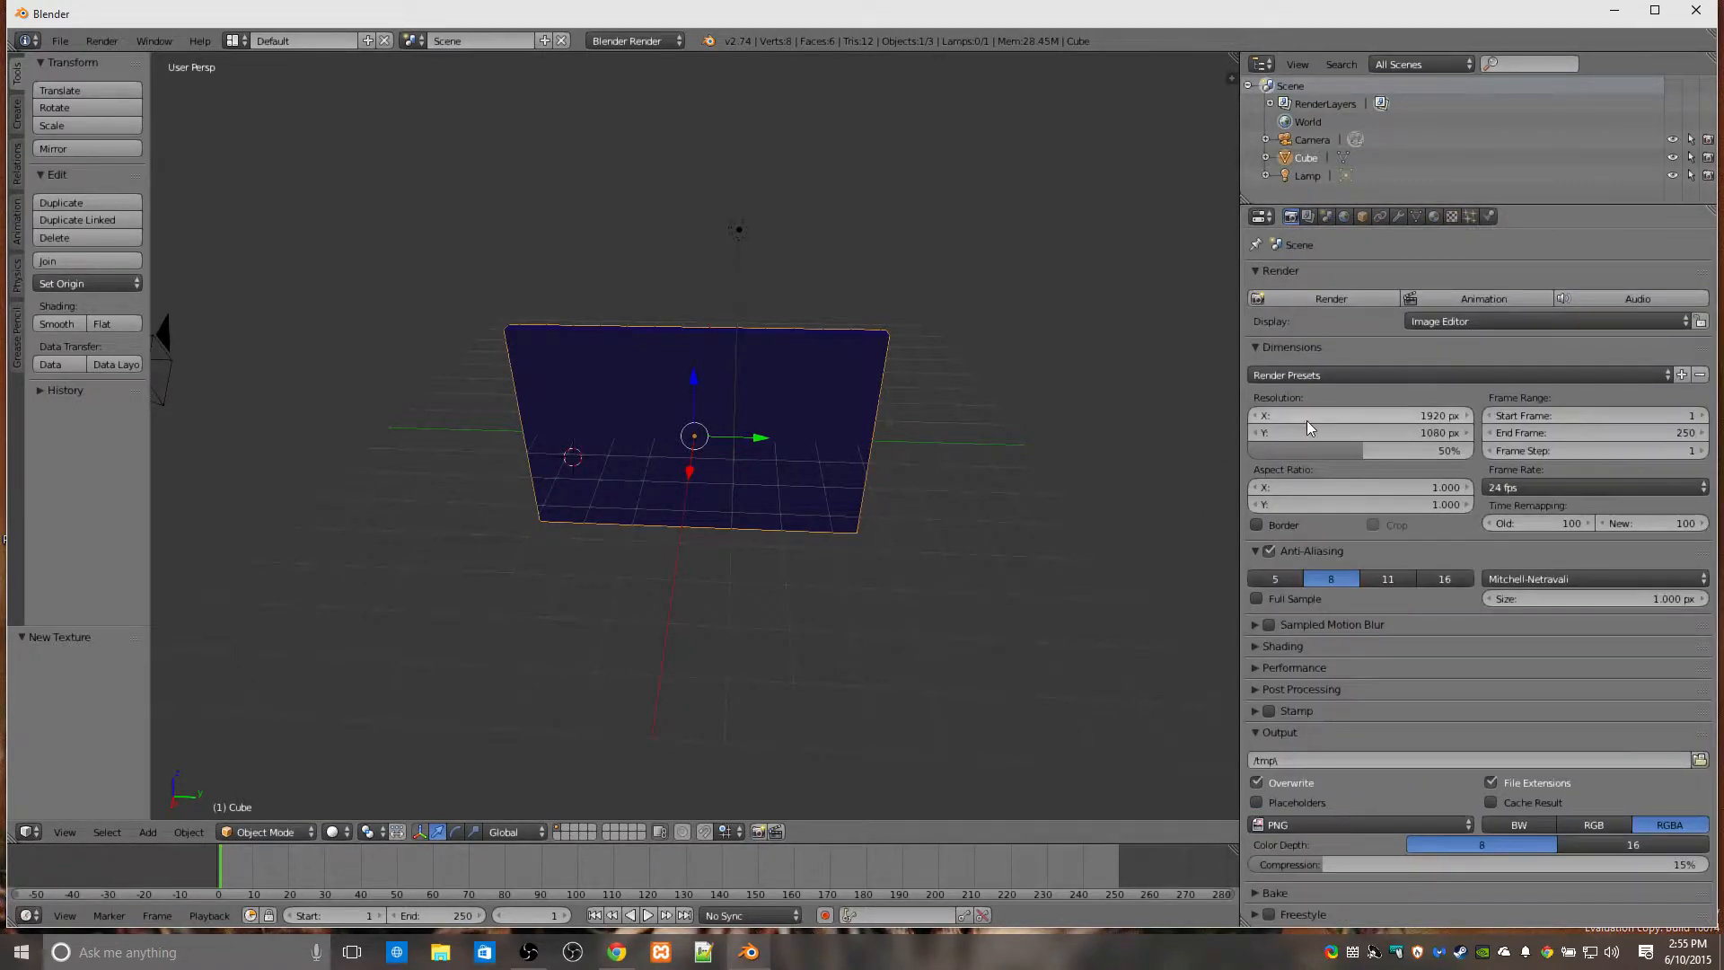
click(1333, 302)
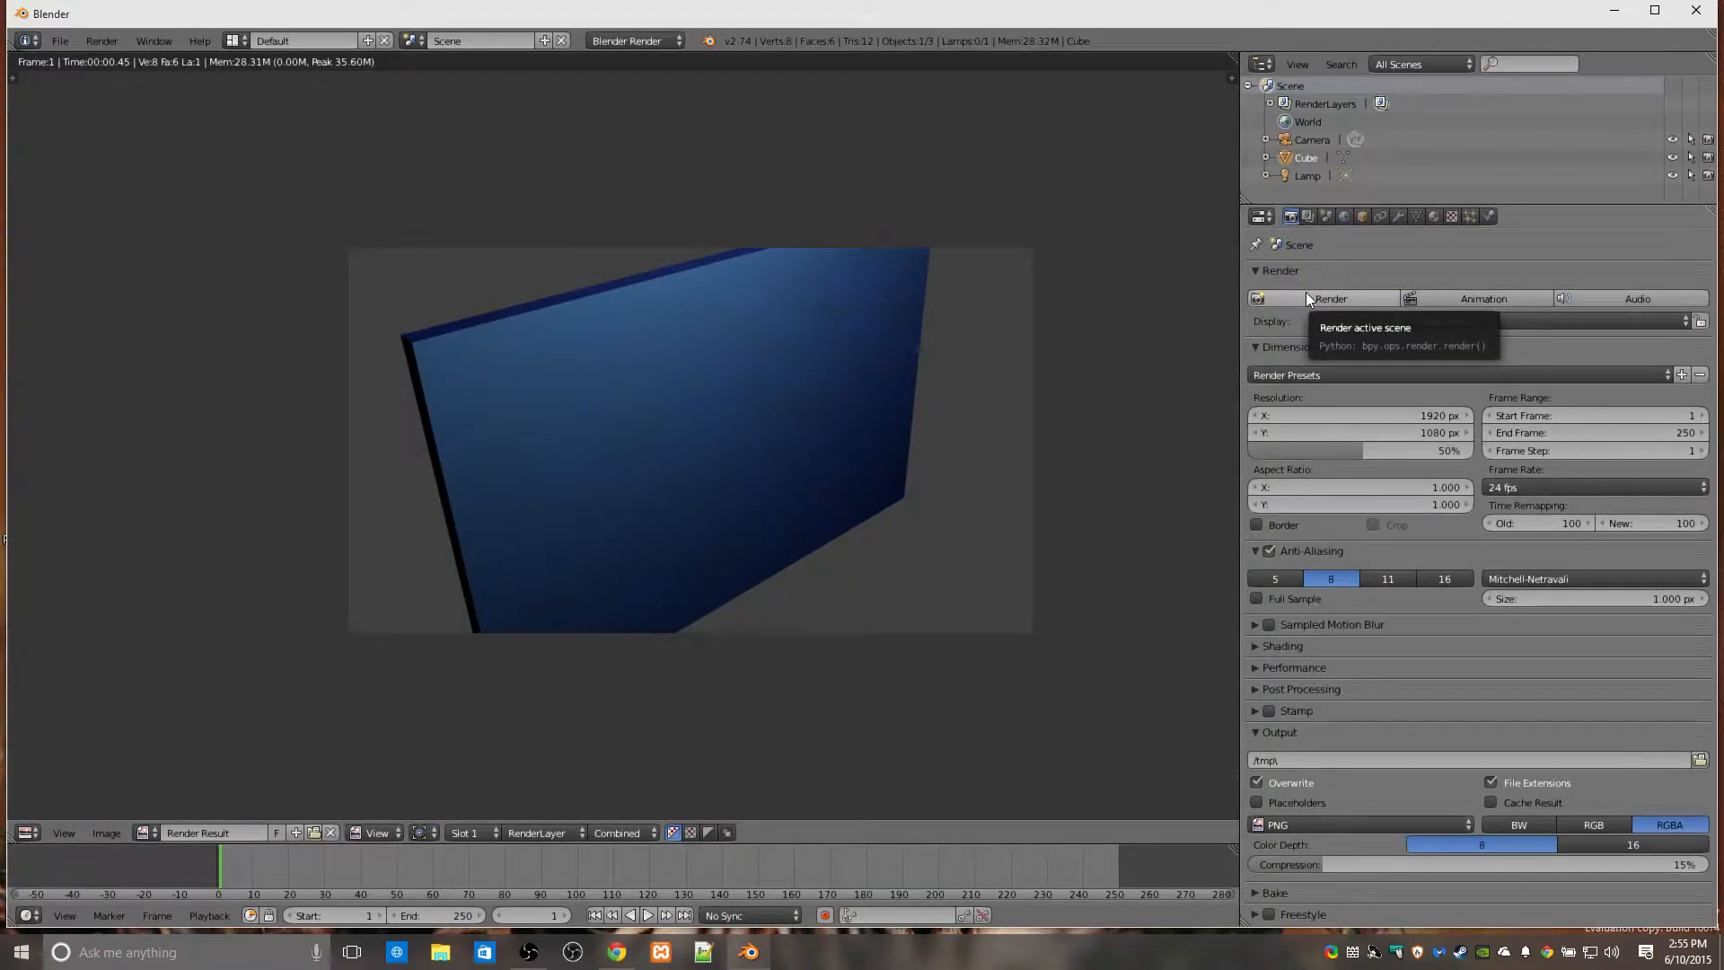
Review the logo texture's image, sampling, mapping and influence settings, including the extension and coordinates options.
click(1460, 218)
scroll(1442, 589, down, 10)
scroll(1442, 589, up, 7)
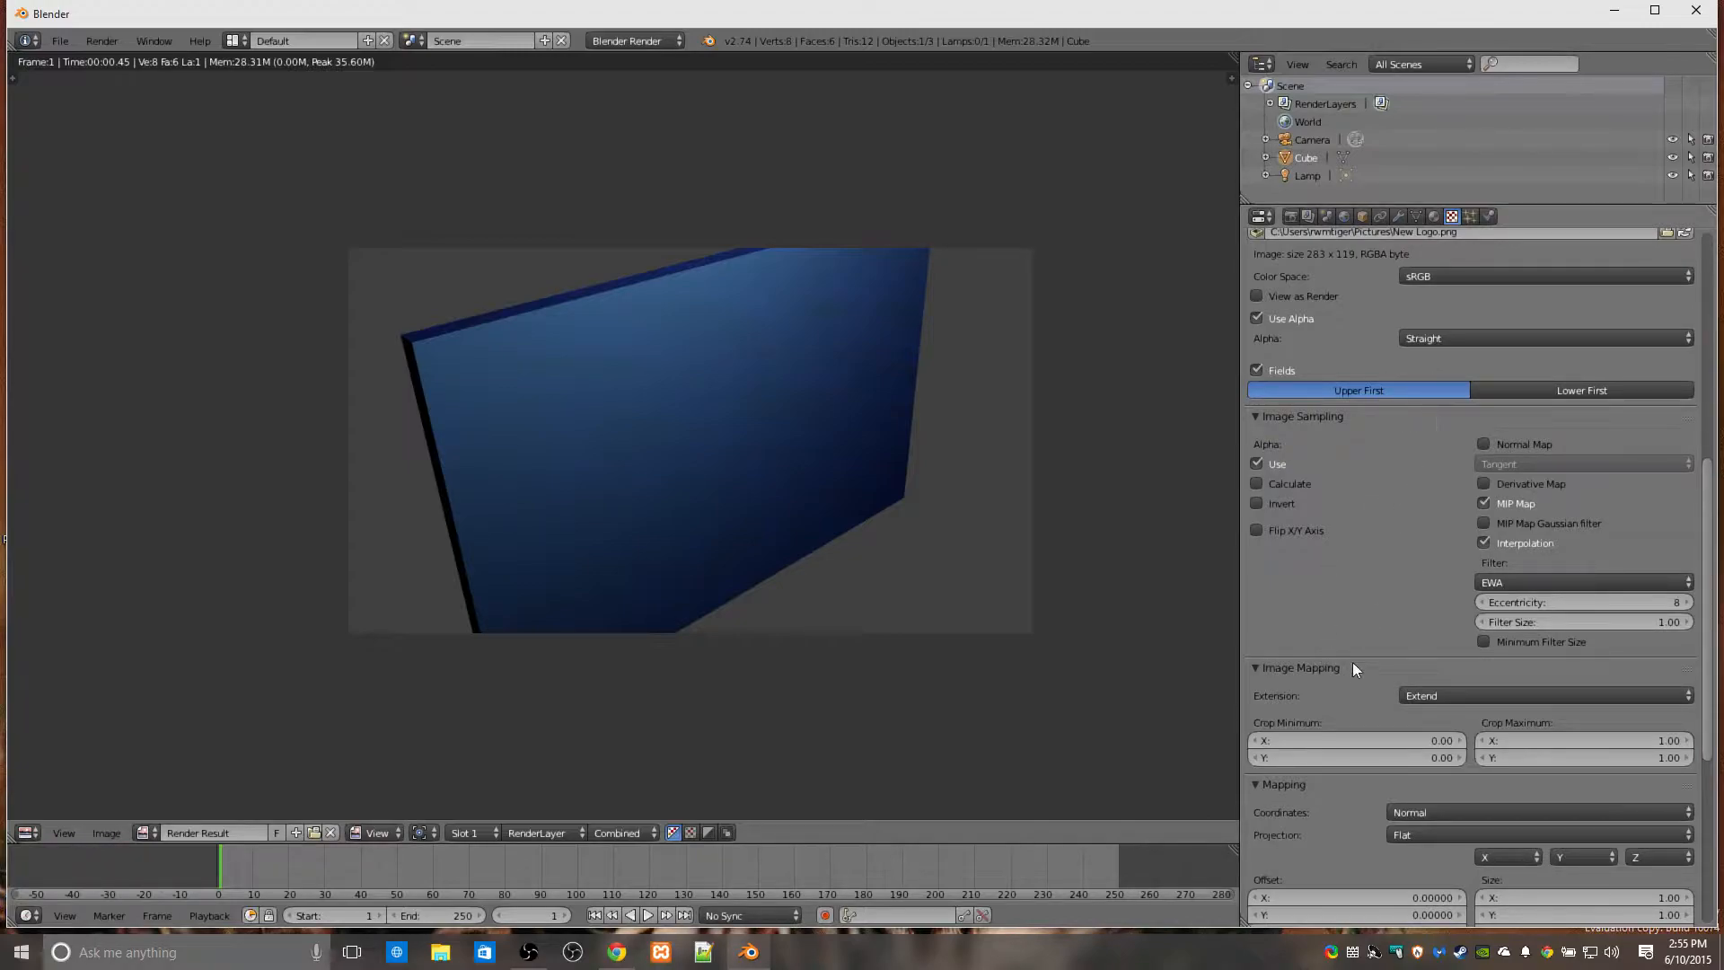
scroll(1375, 565, up, 3)
scroll(1376, 565, up, 3)
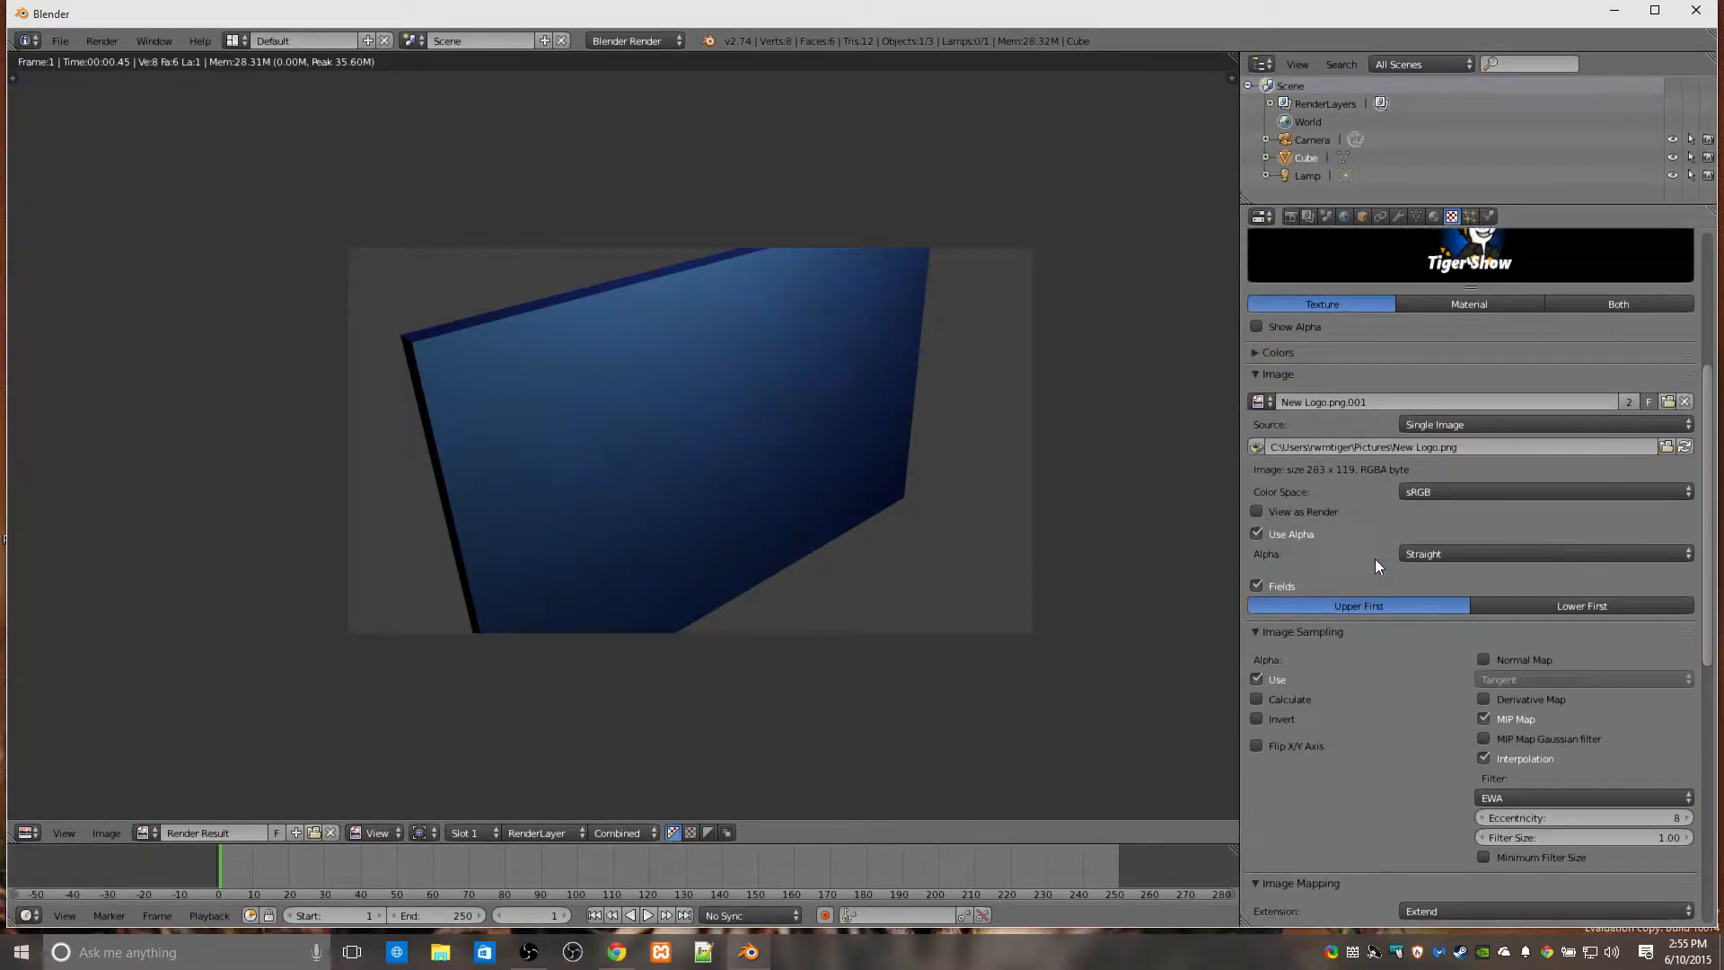
scroll(1375, 559, down, 15)
scroll(1372, 565, down, 1)
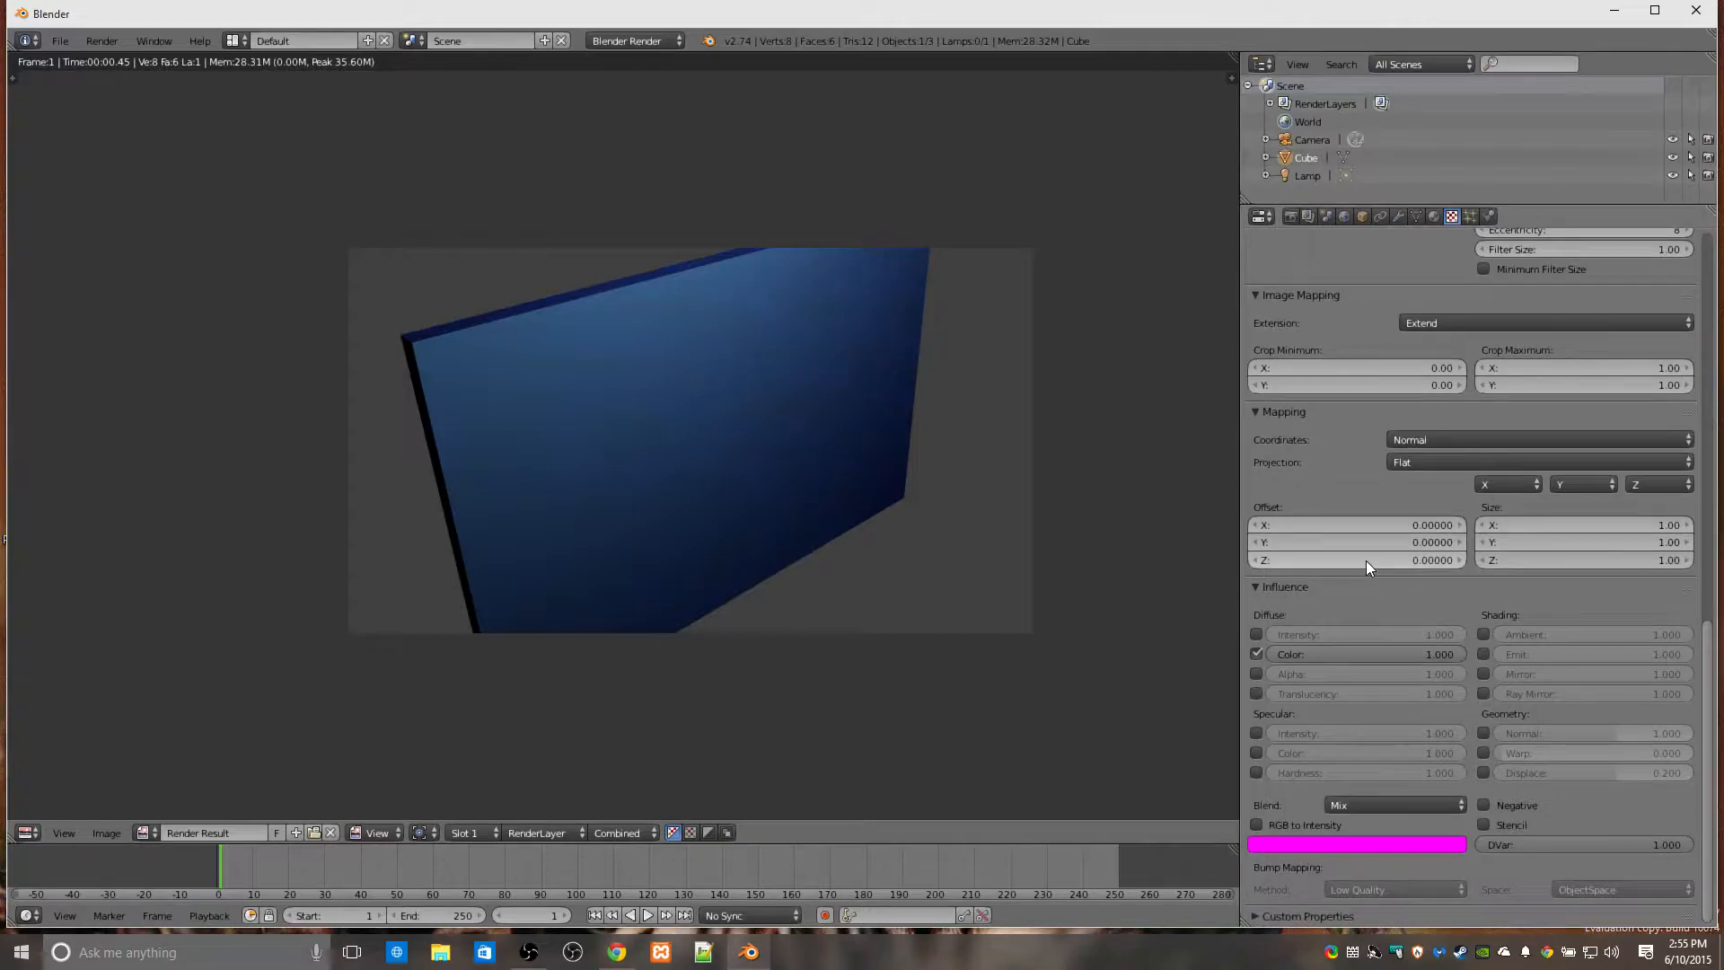
click(1462, 323)
click(1462, 321)
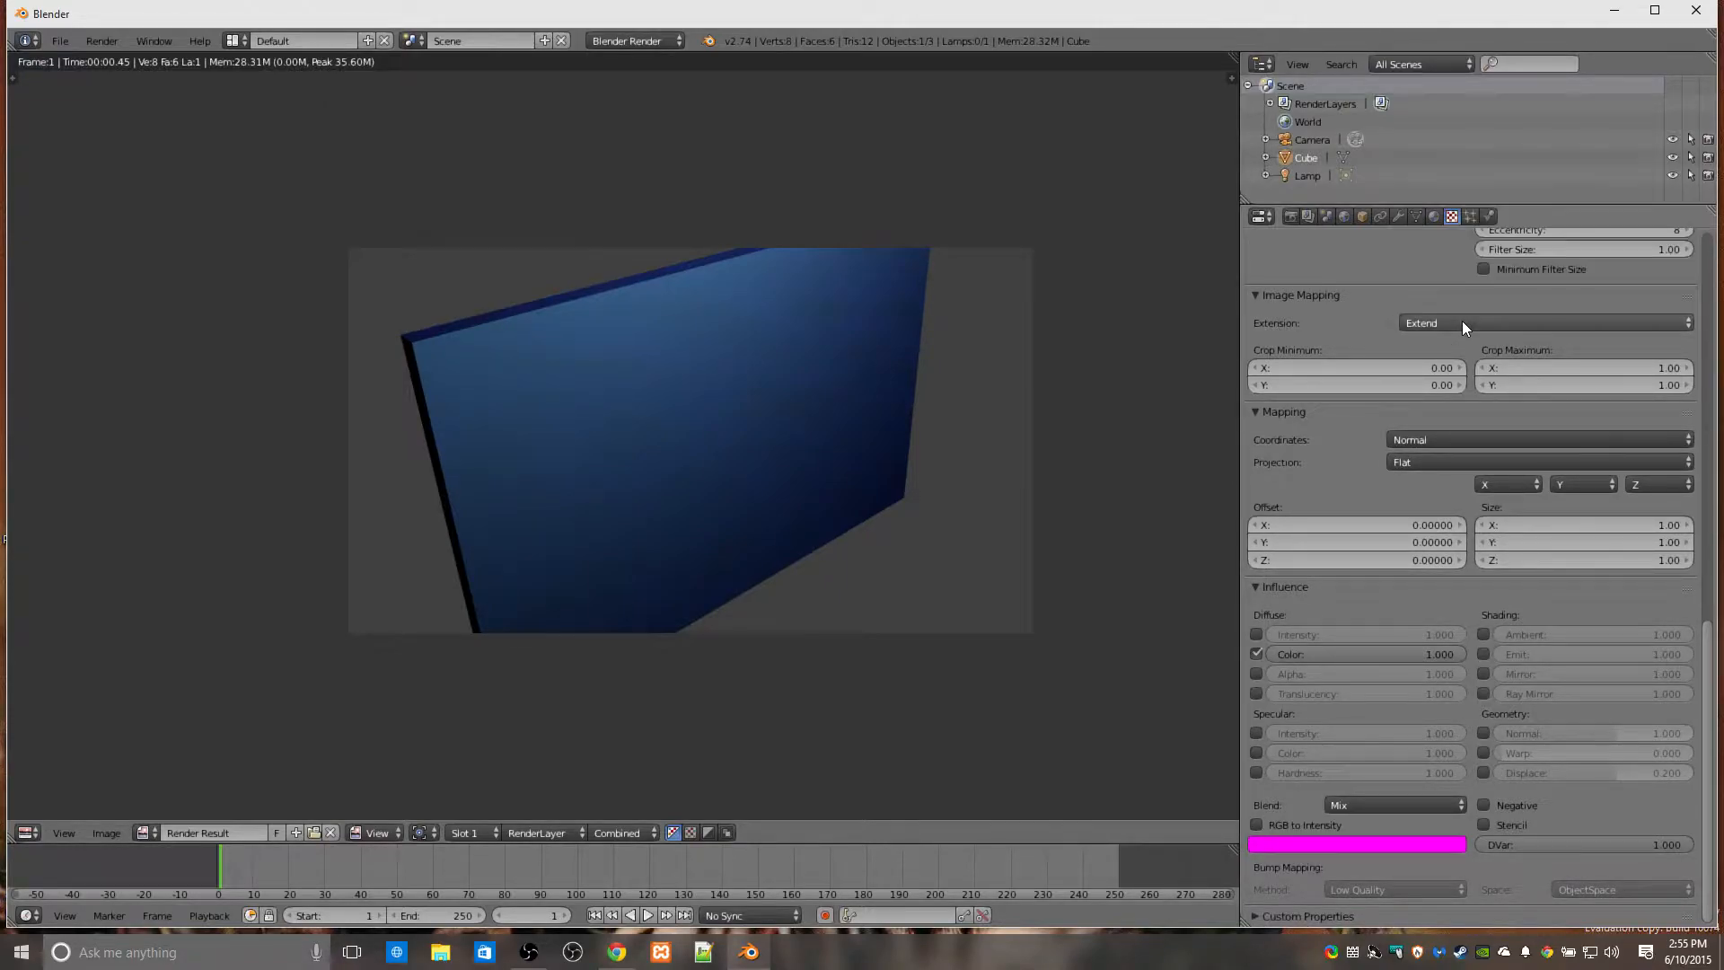
click(1442, 436)
click(1442, 434)
Set the logo texture's mapping projection to Cube and render the scene to check the panel.
click(1438, 460)
click(1424, 424)
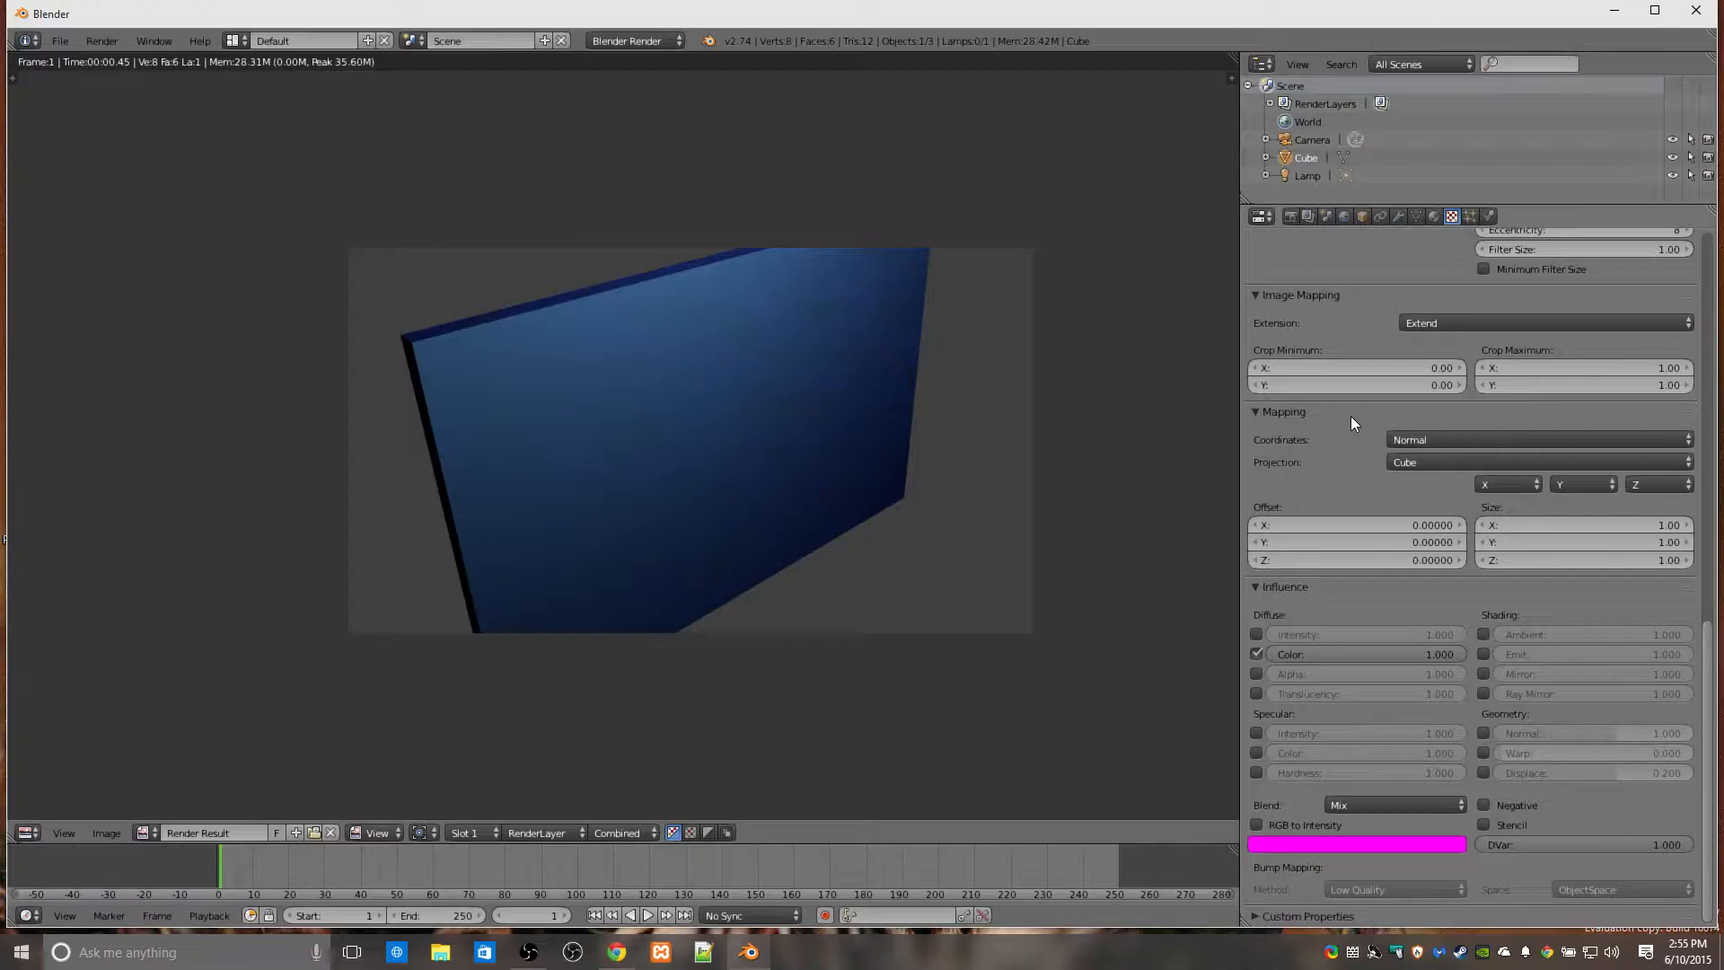
click(1290, 216)
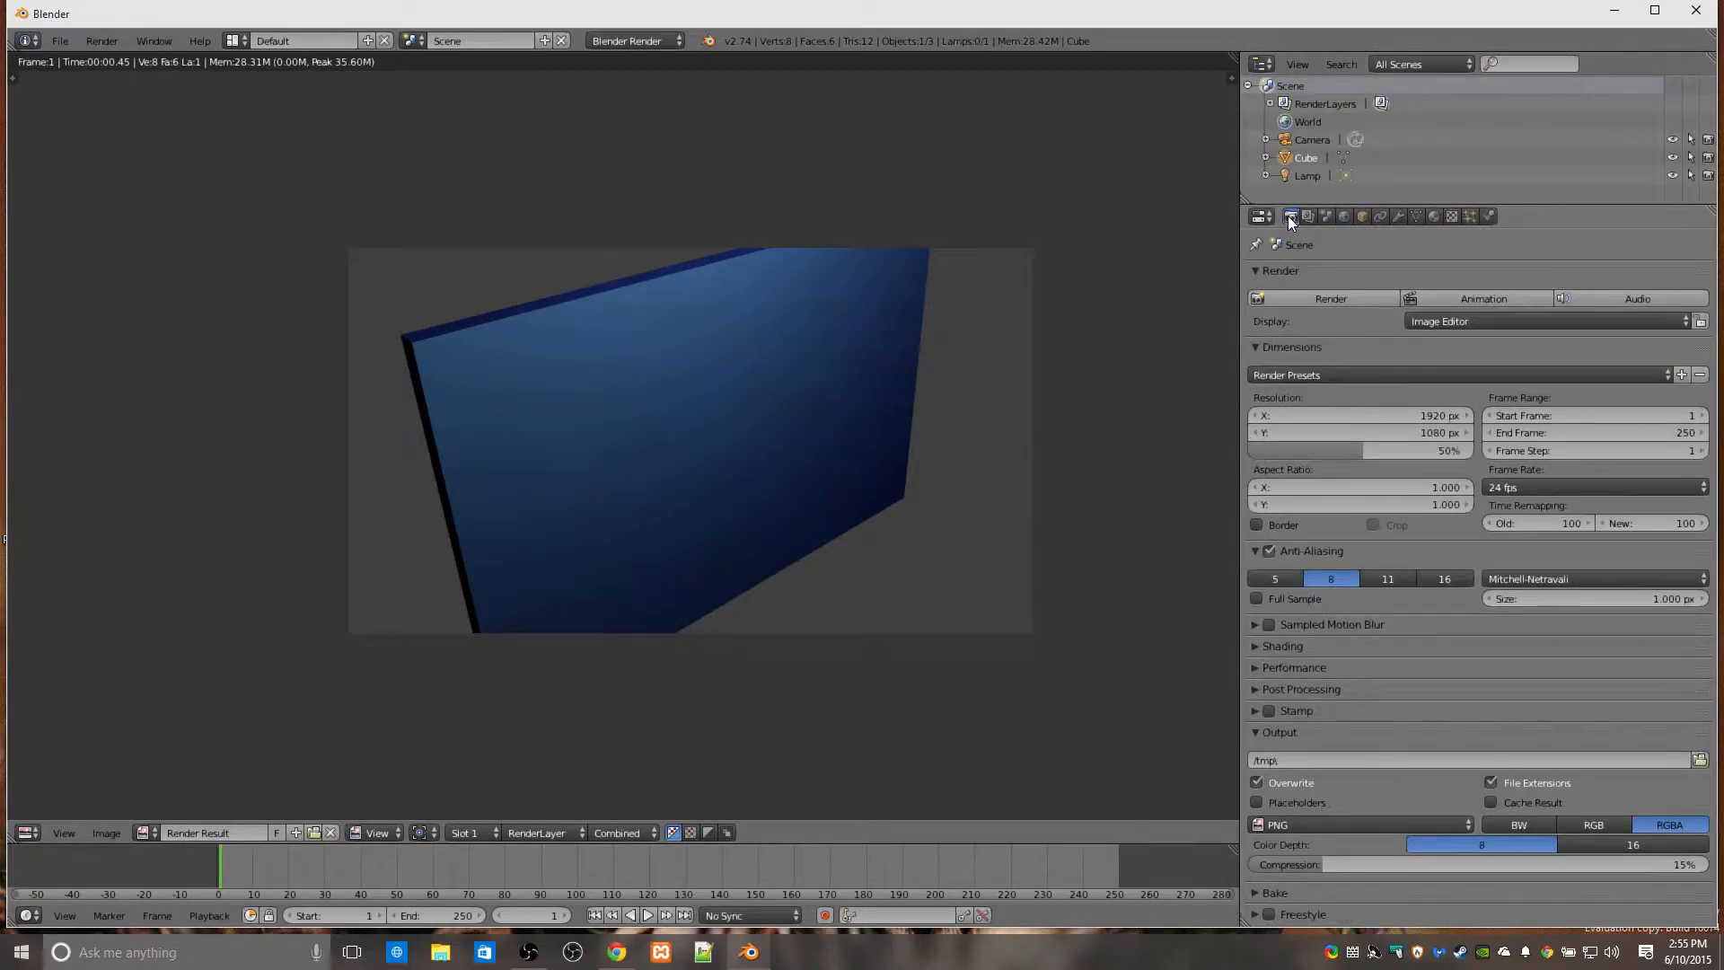
click(1345, 300)
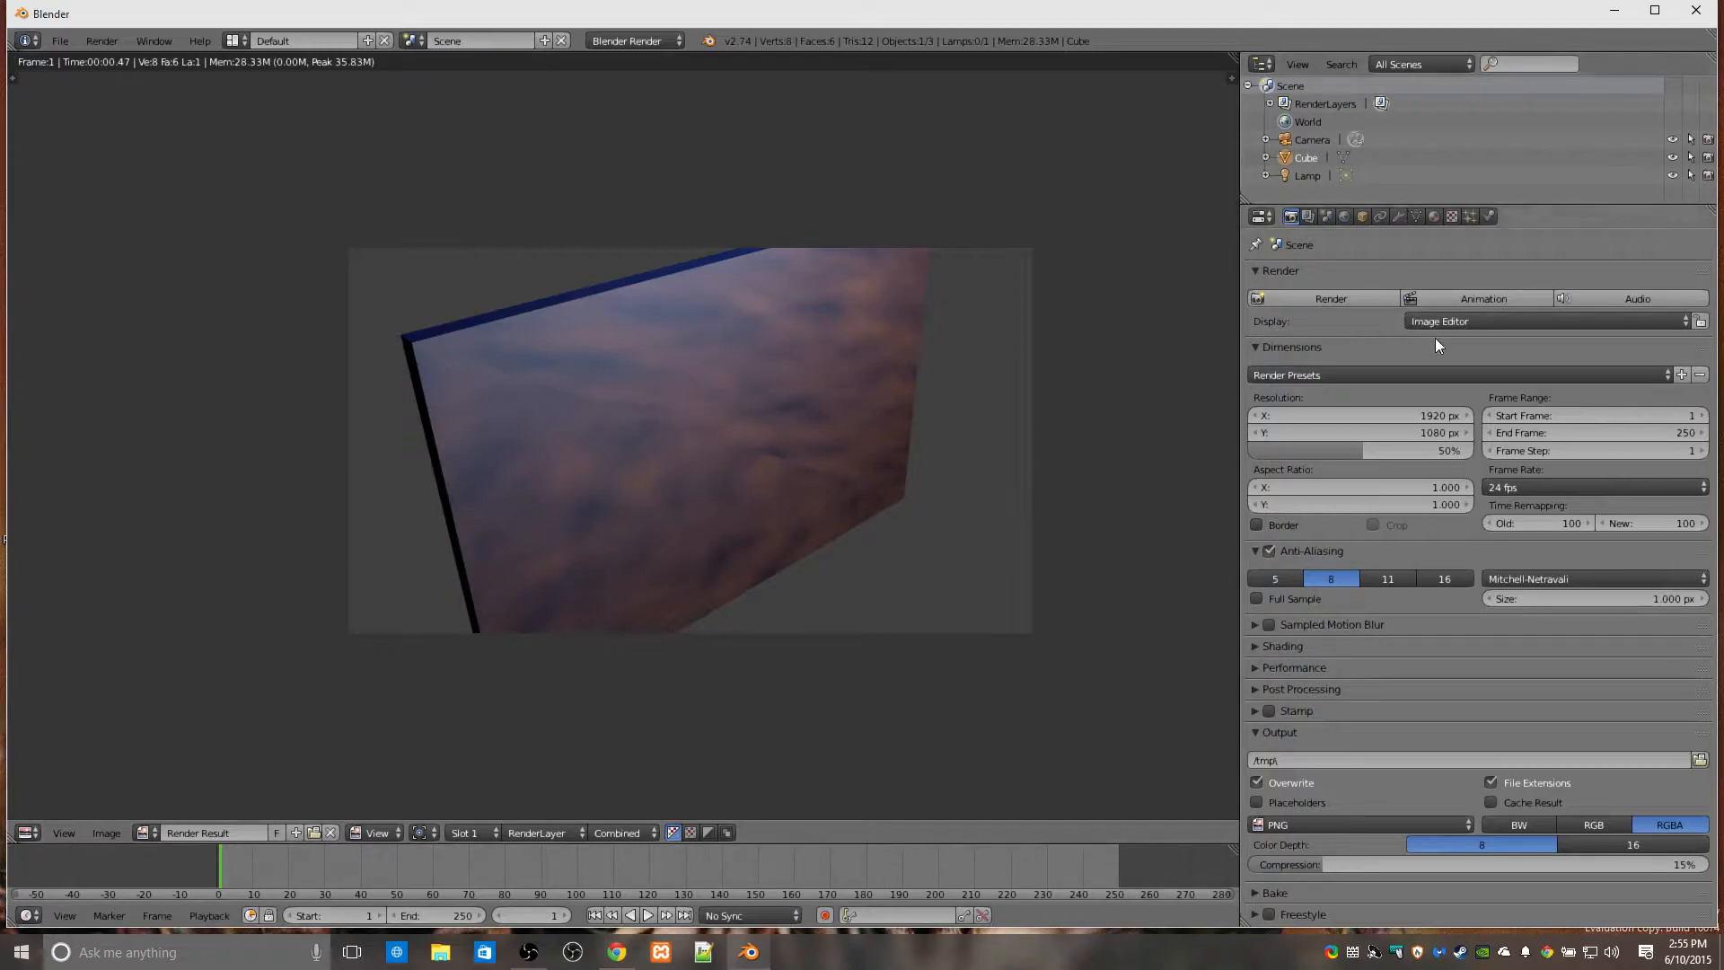
Set the logo texture's mapping coordinates to UV, keep the Cube projection, and render the scene.
click(1452, 217)
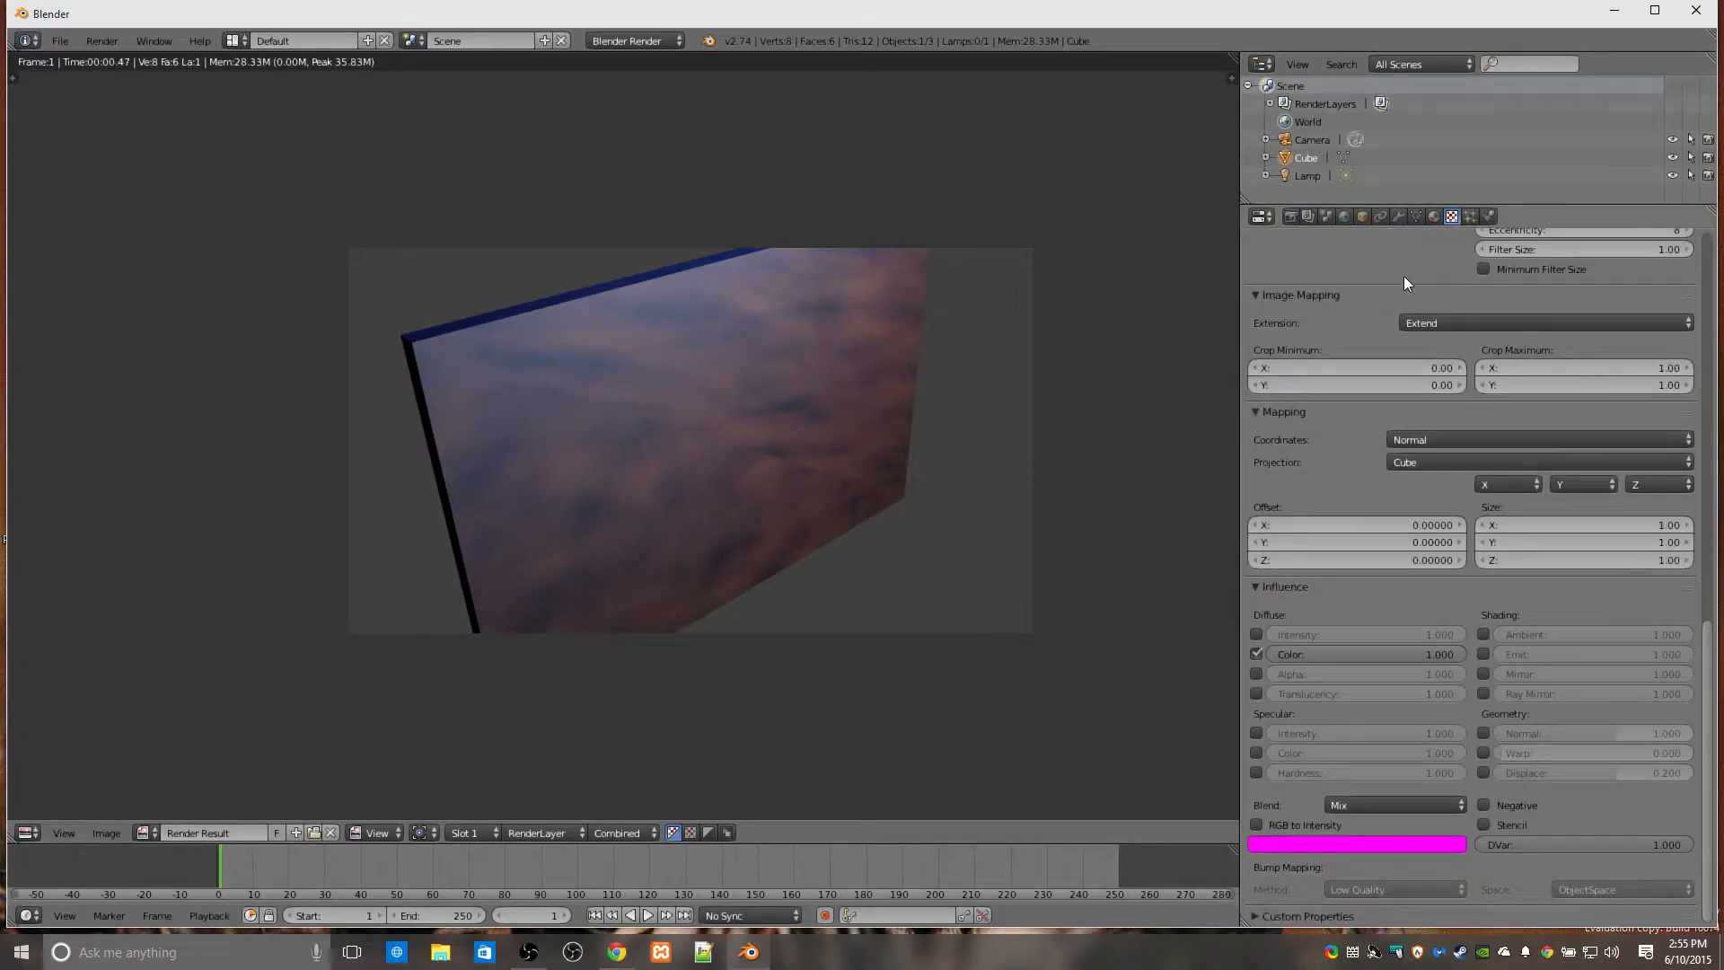
scroll(1403, 467, up, 8)
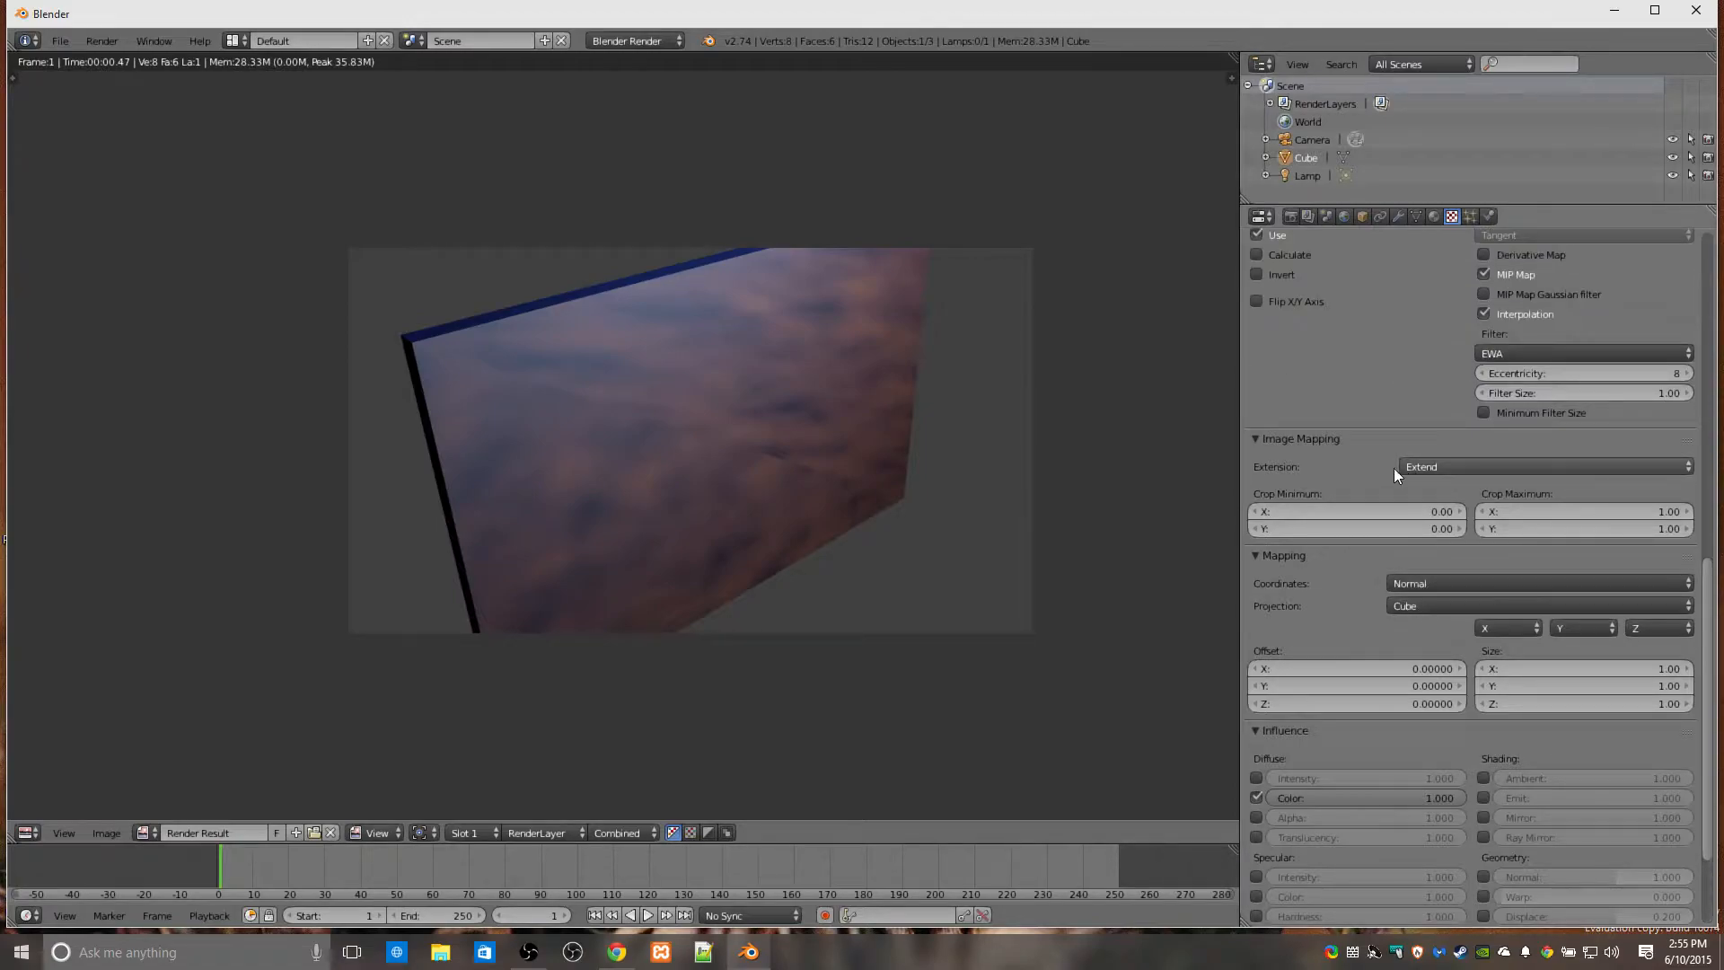
scroll(1366, 467, down, 8)
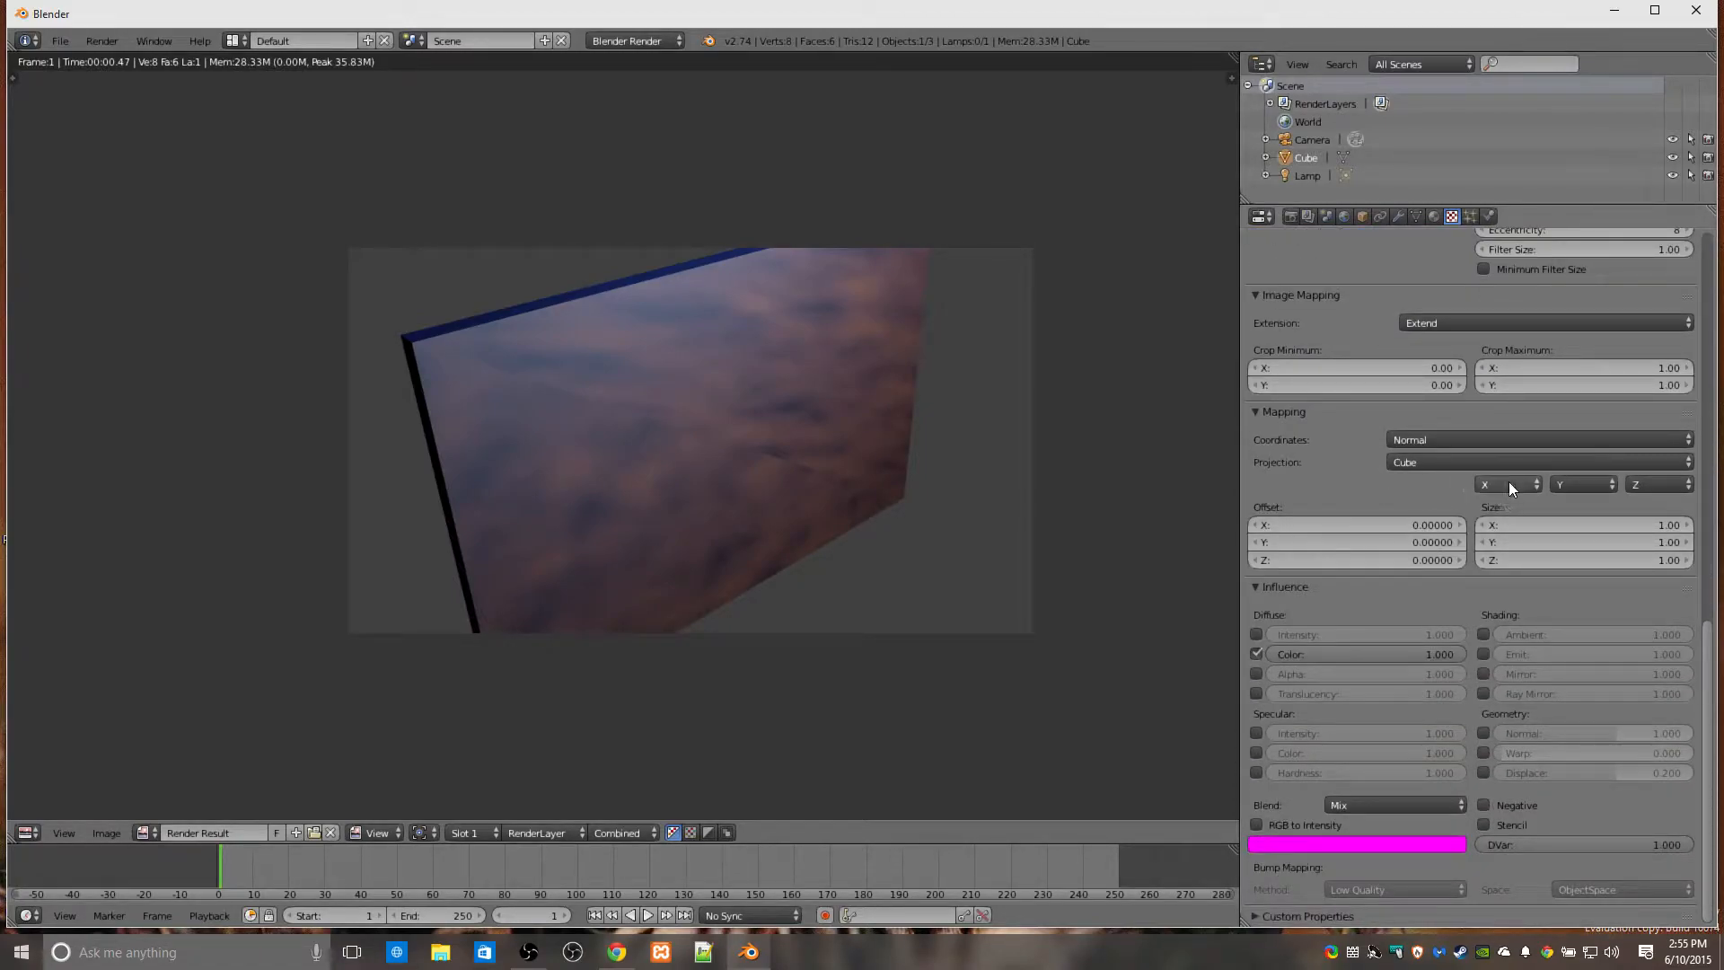
click(1472, 440)
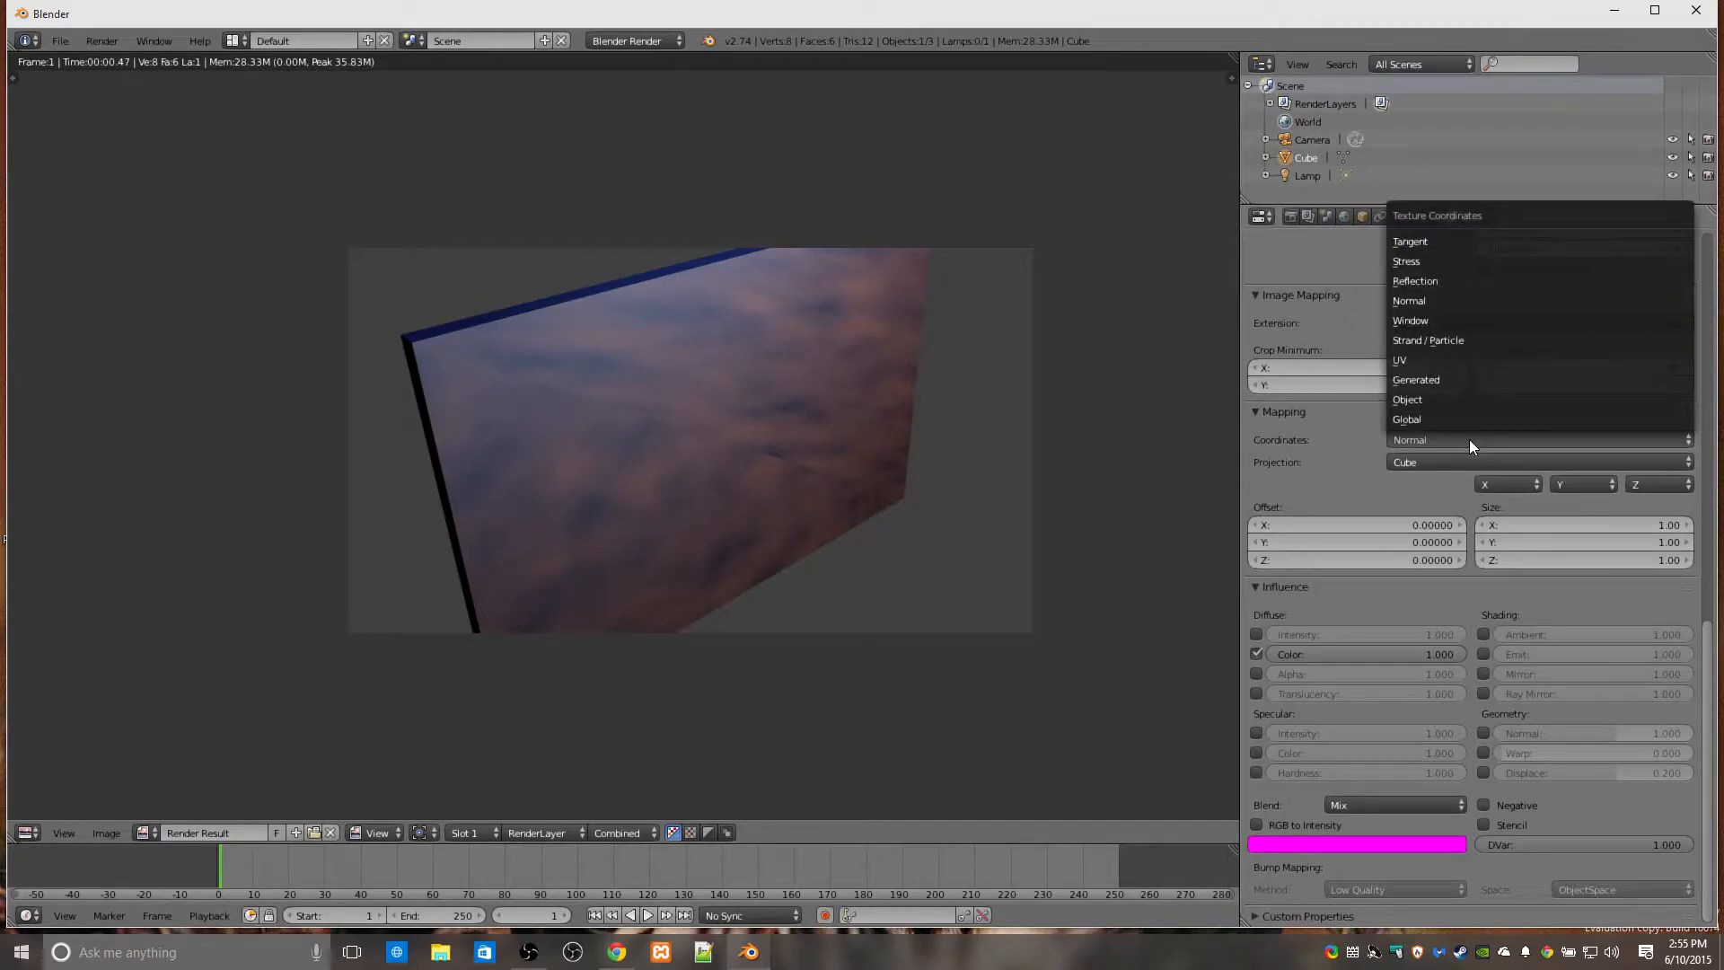
click(1442, 359)
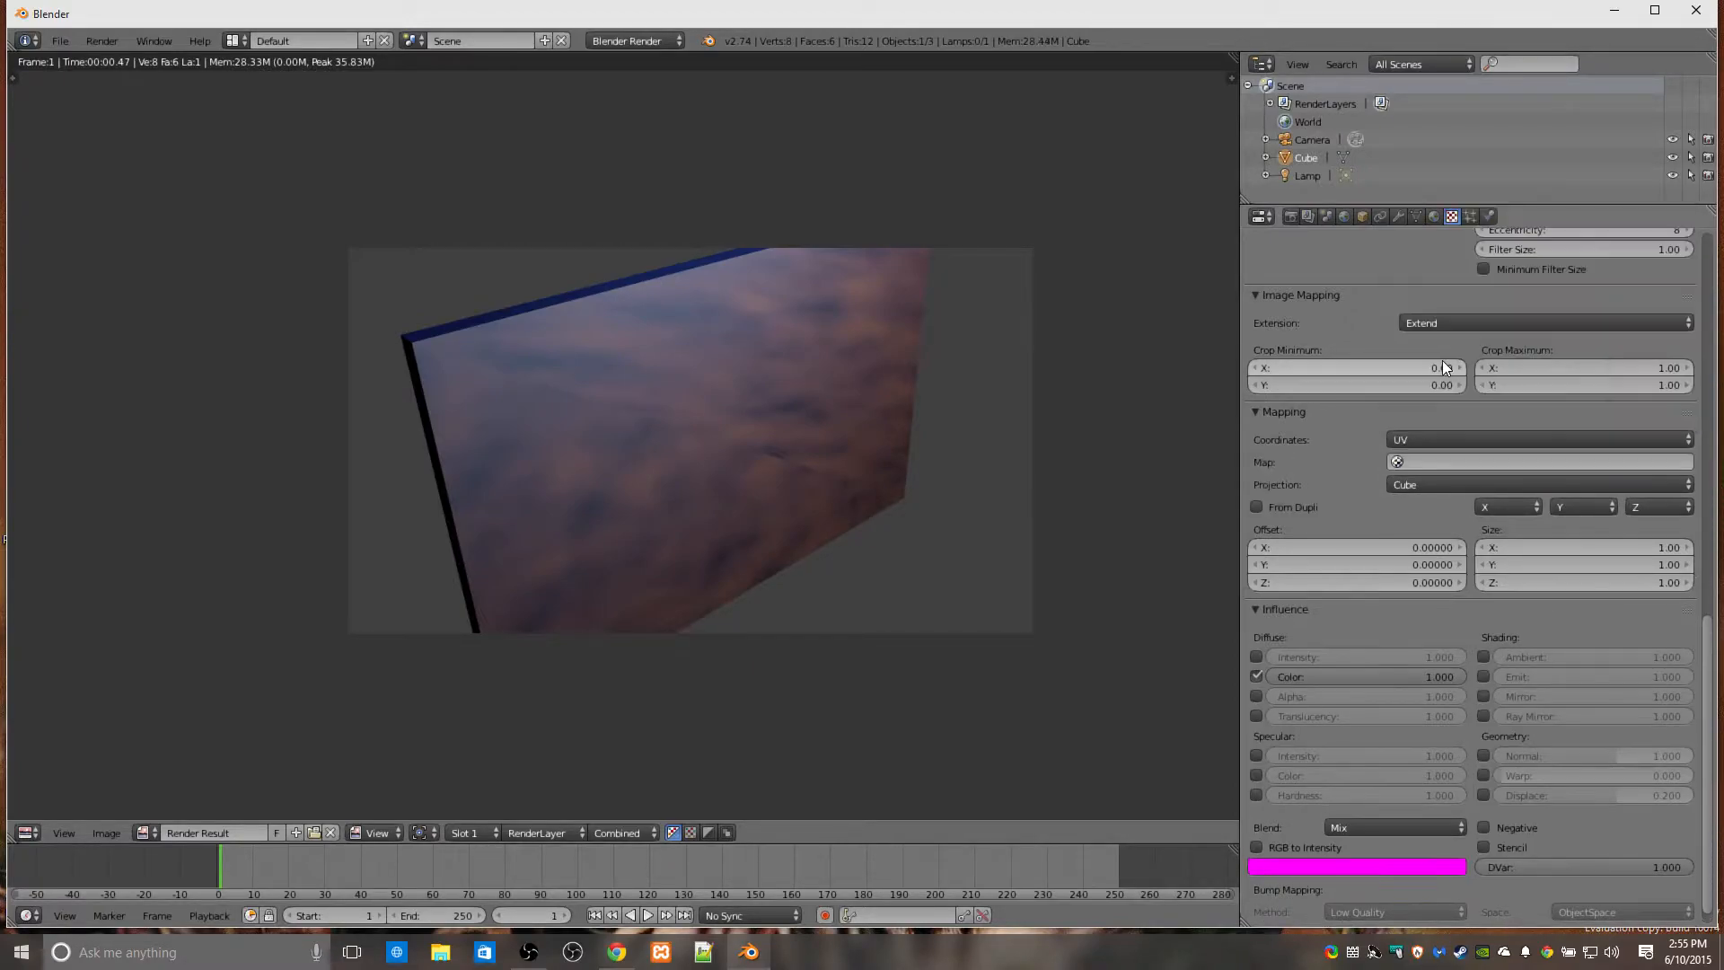
click(1427, 483)
click(1427, 479)
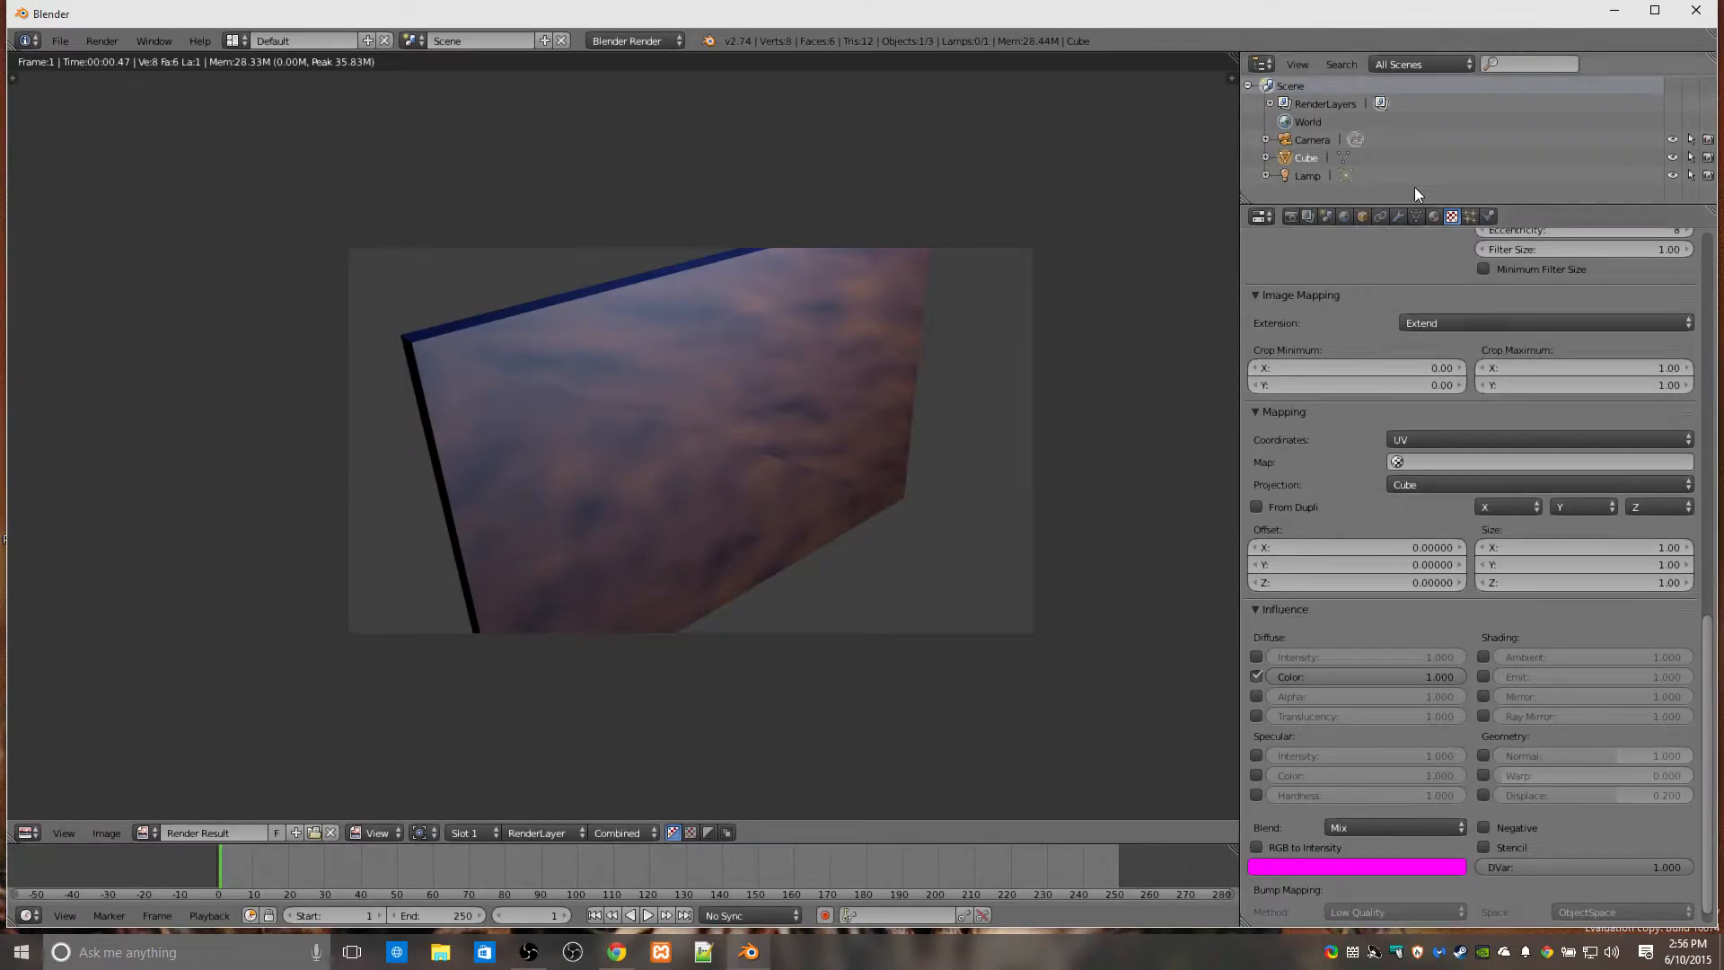
click(1287, 217)
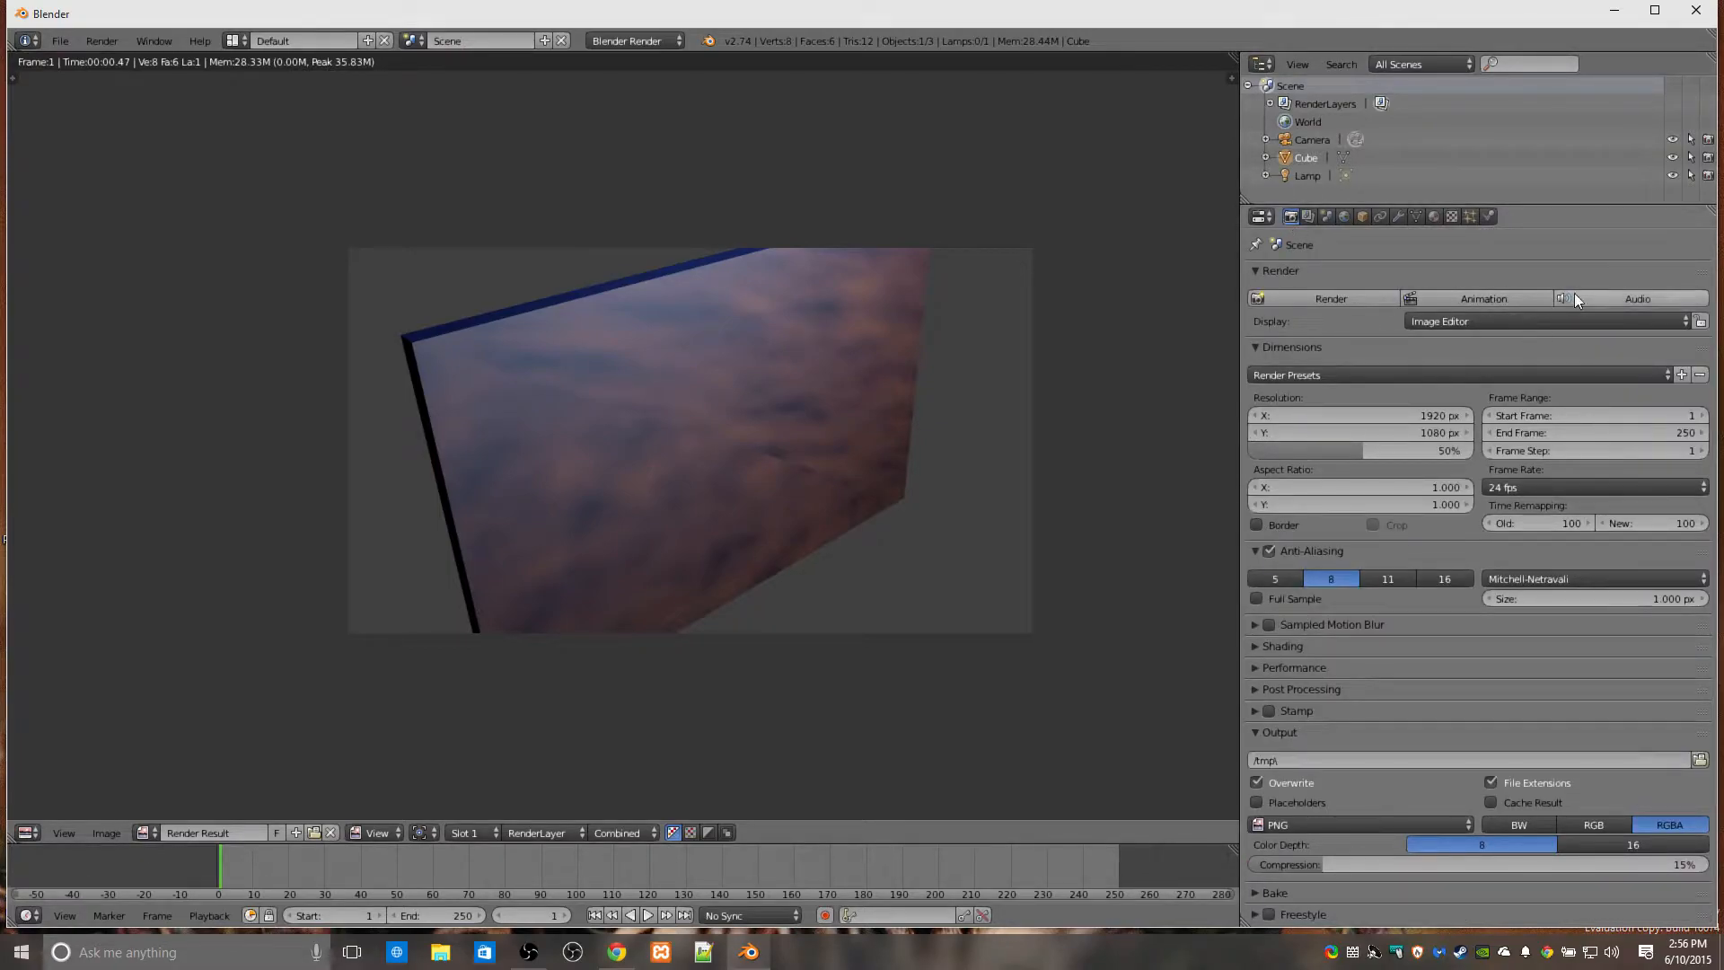
click(1332, 300)
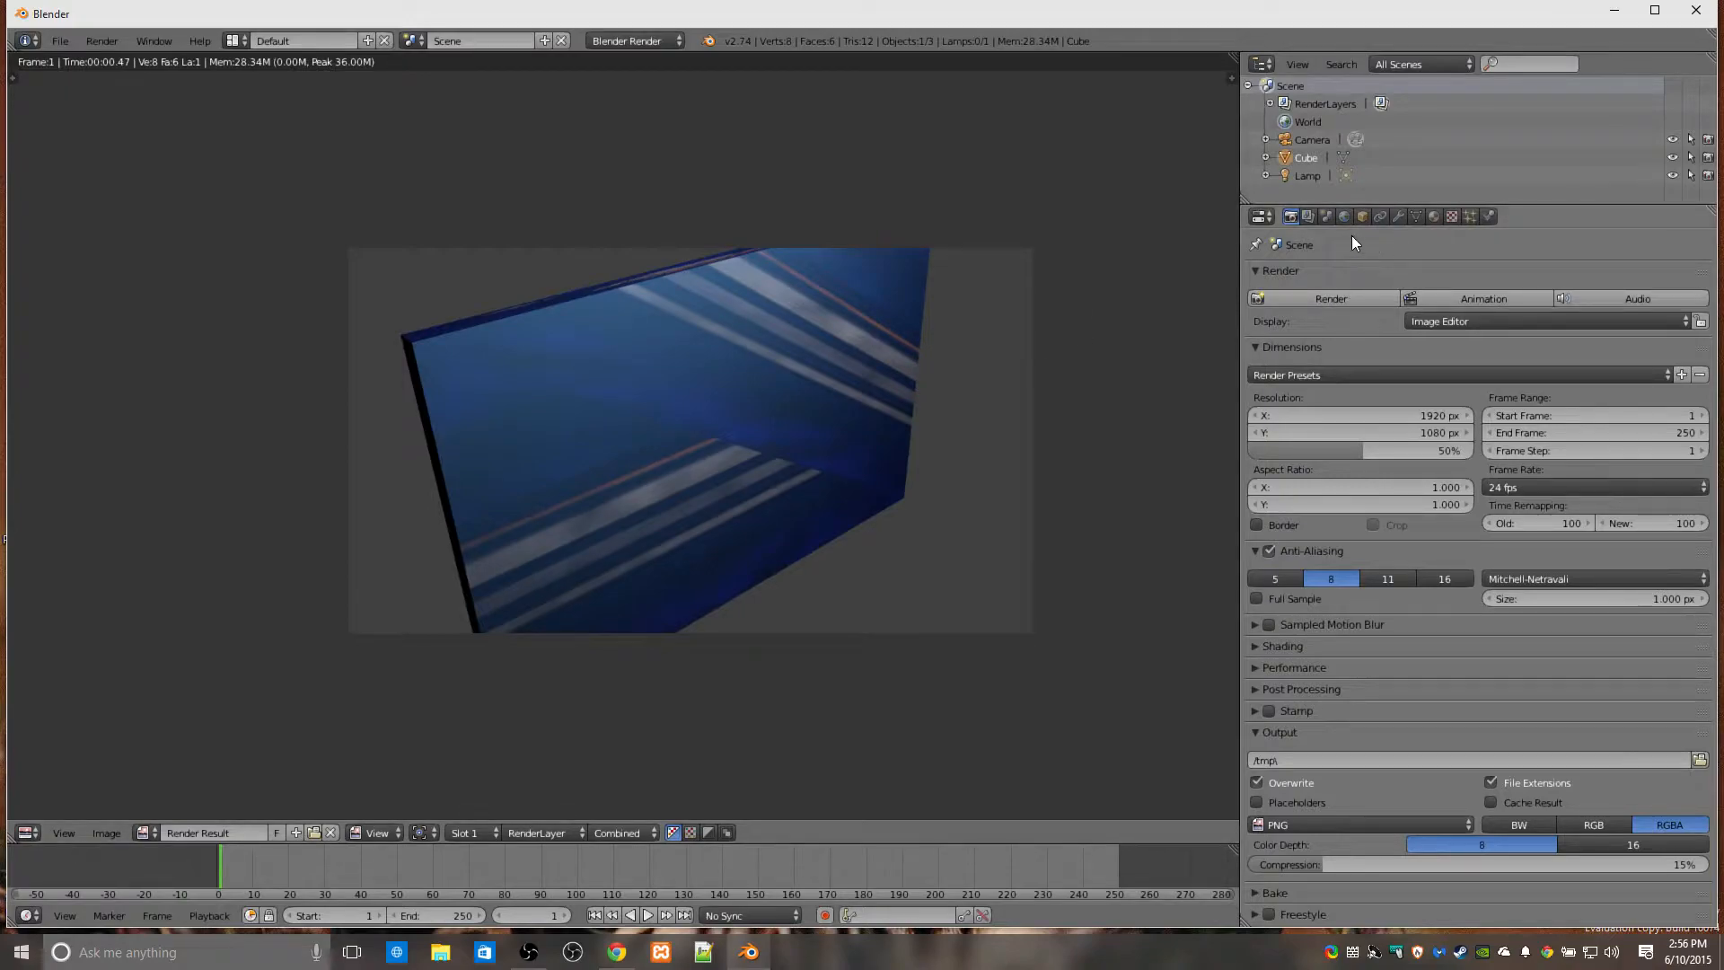
Set the logo texture's mapping projection to Flat and render the scene with UV coordinates.
click(1450, 218)
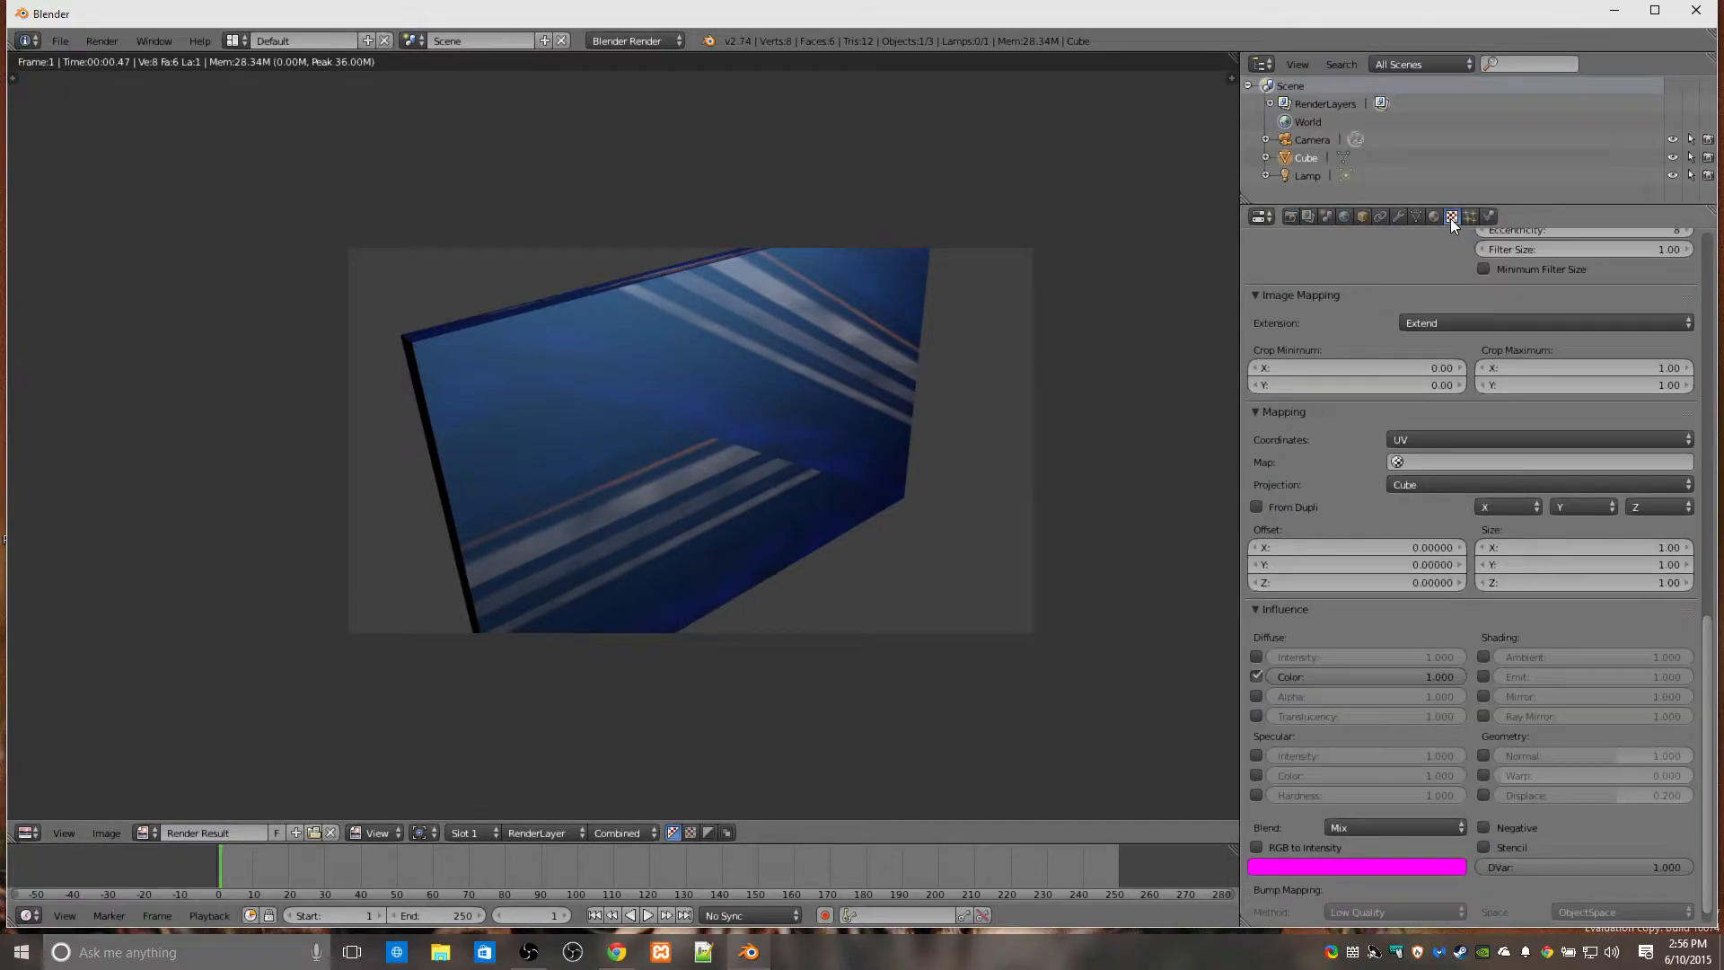
scroll(1408, 615, down, 1)
scroll(1408, 610, up, 4)
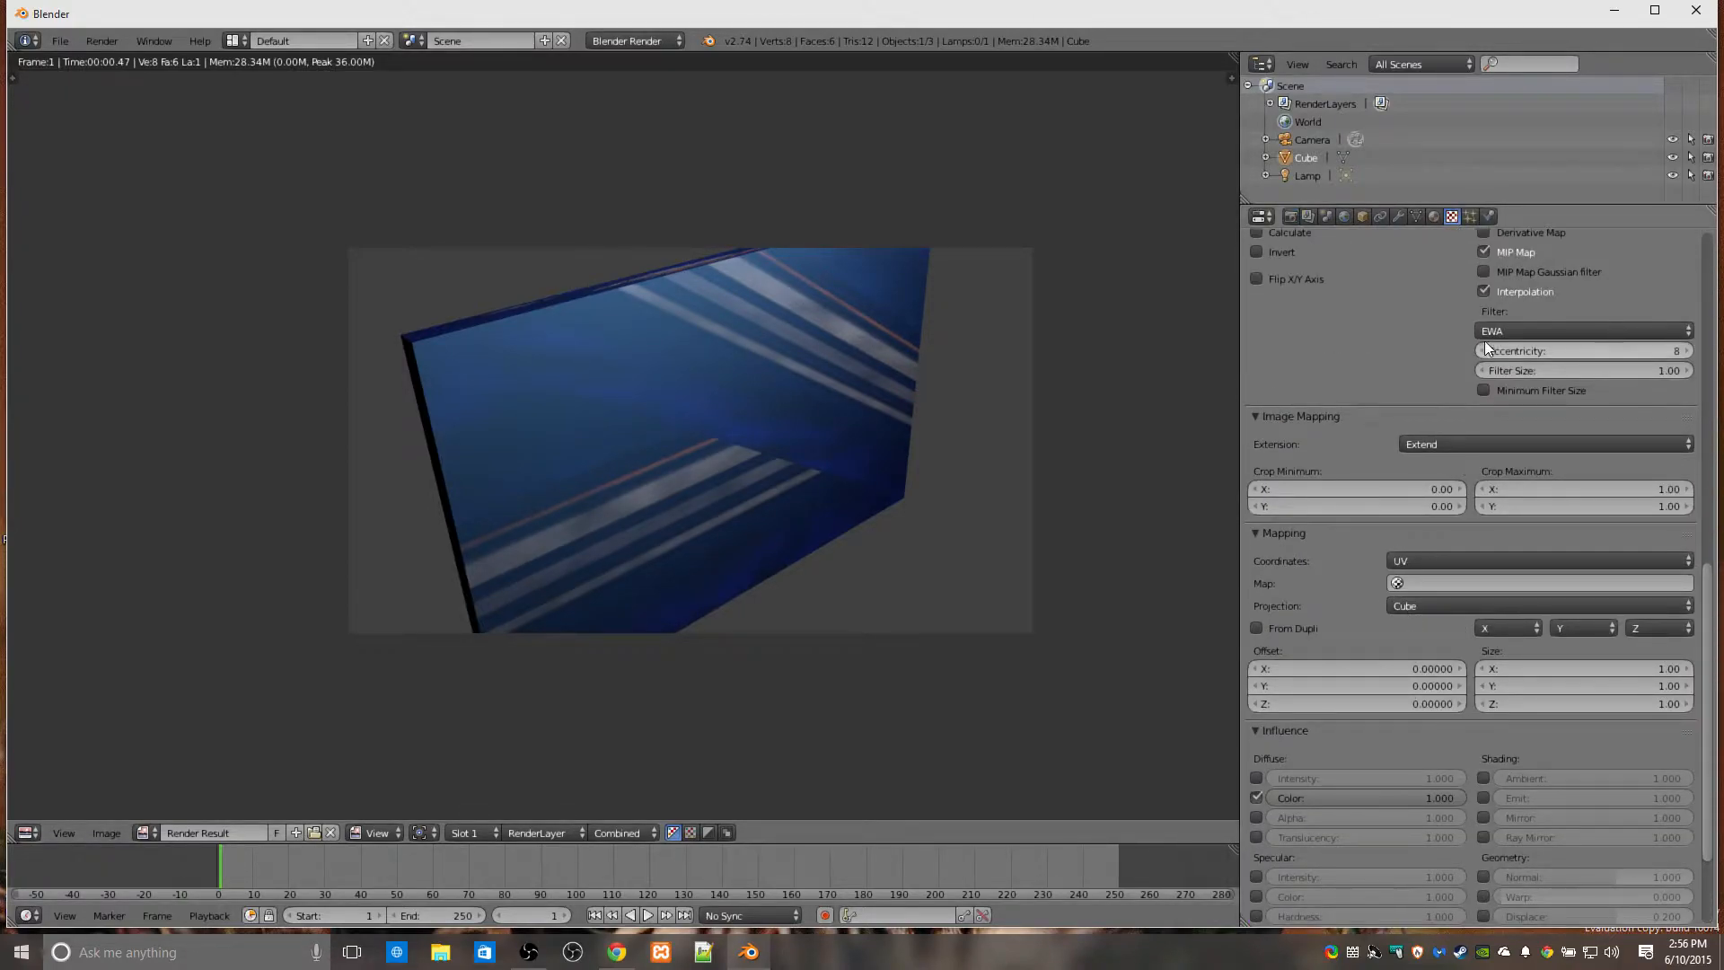
scroll(1448, 329, down, 3)
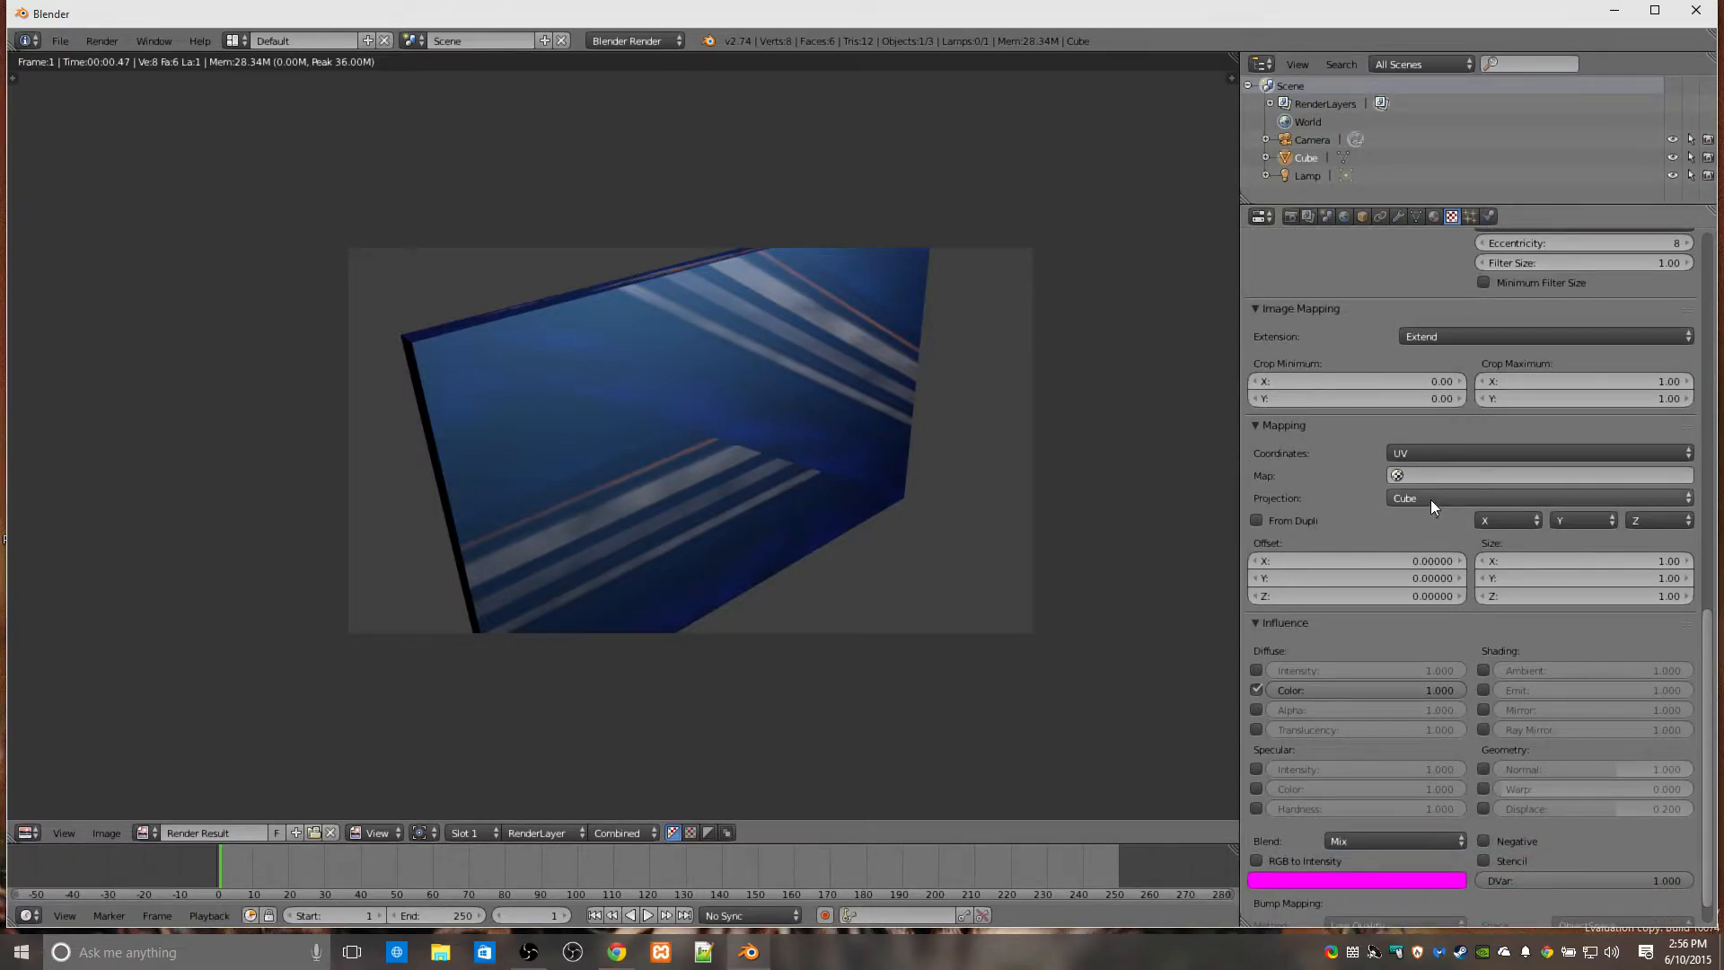
click(1430, 498)
click(1426, 479)
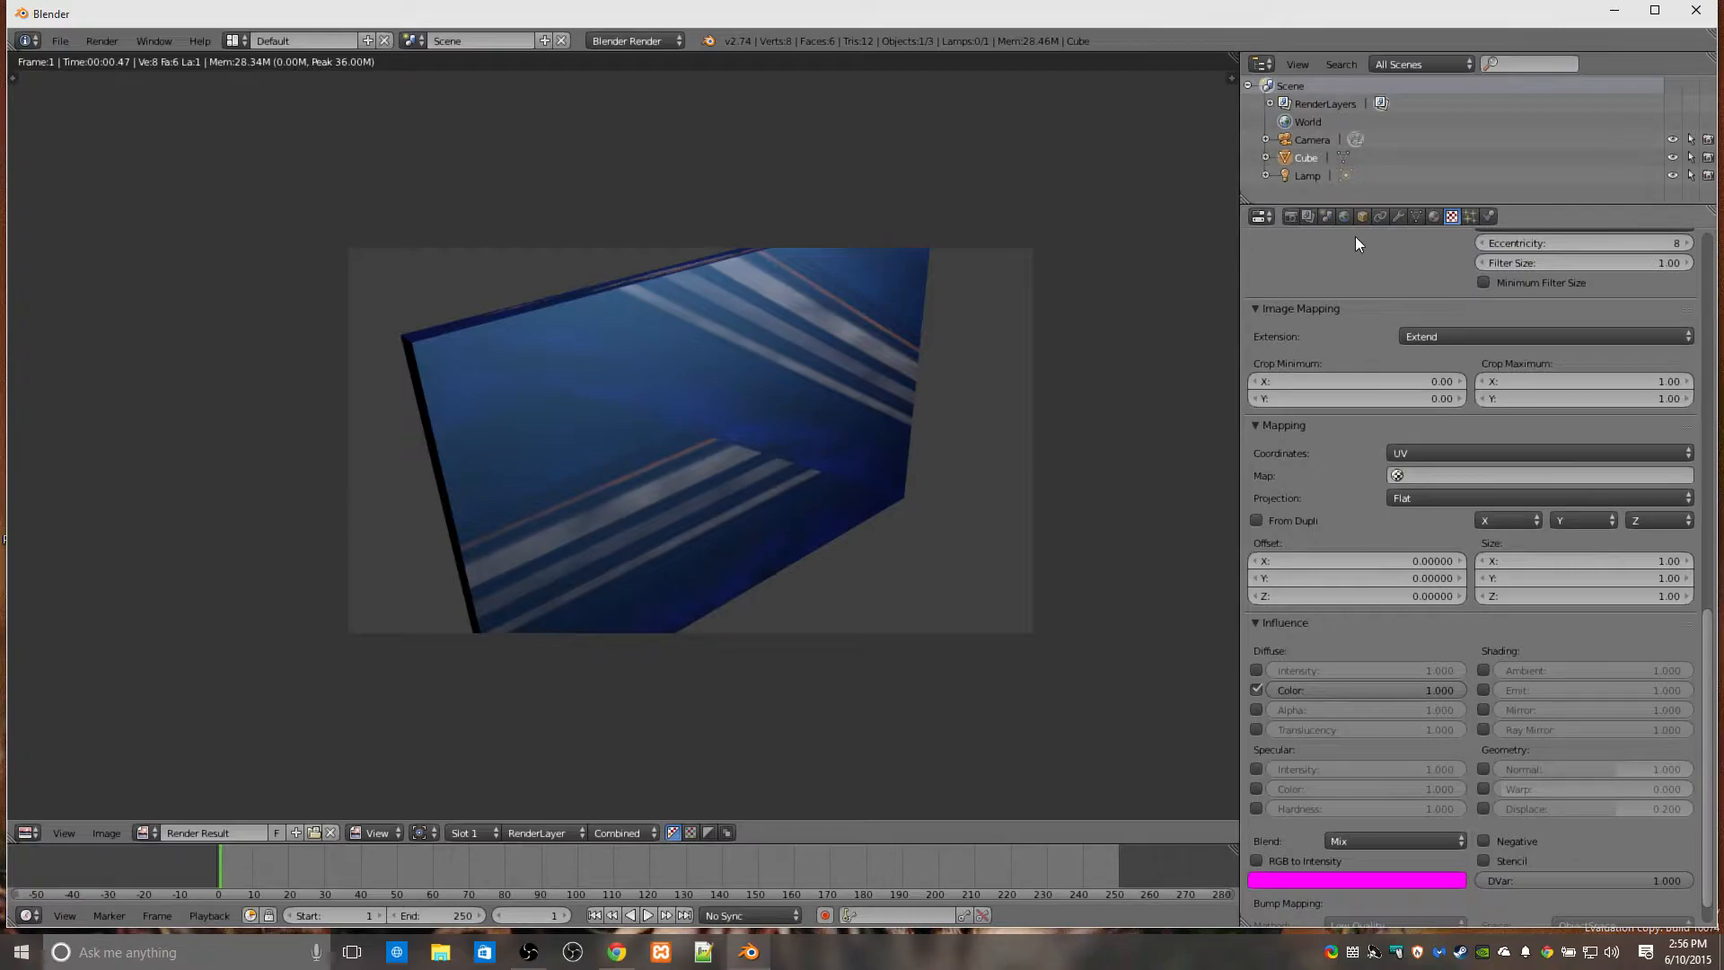
click(1290, 217)
click(1343, 302)
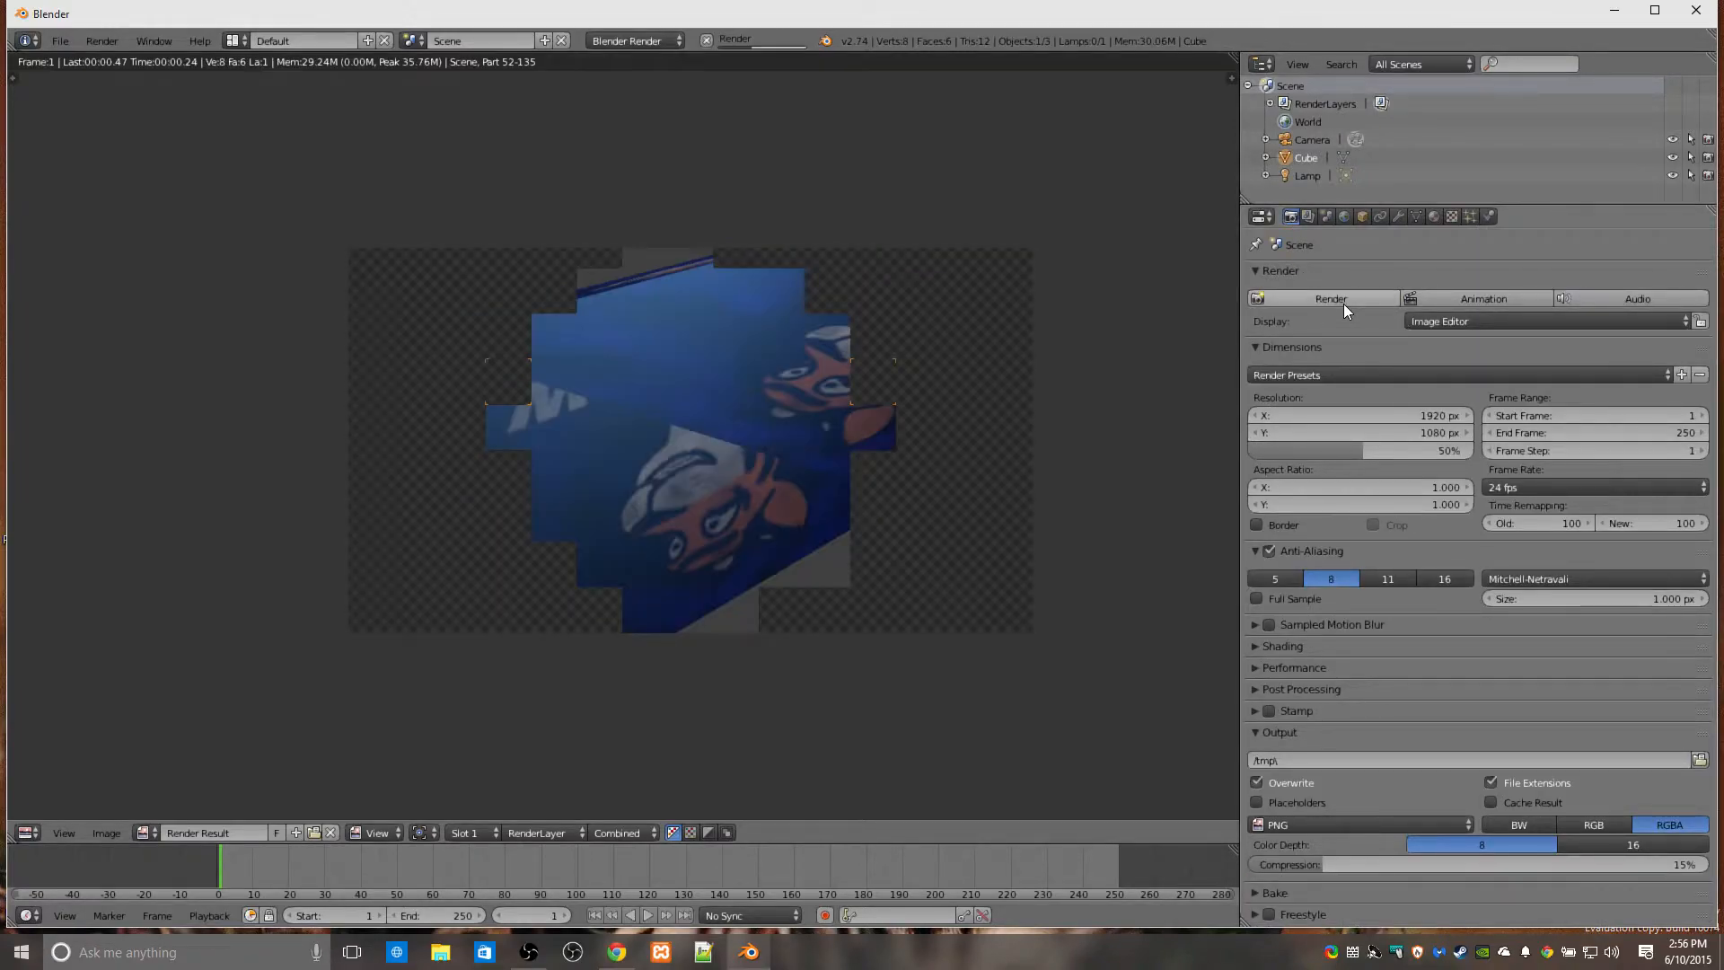
Set the logo texture's mapping projection to Tube, render the scene, and return to the texture settings.
click(1459, 220)
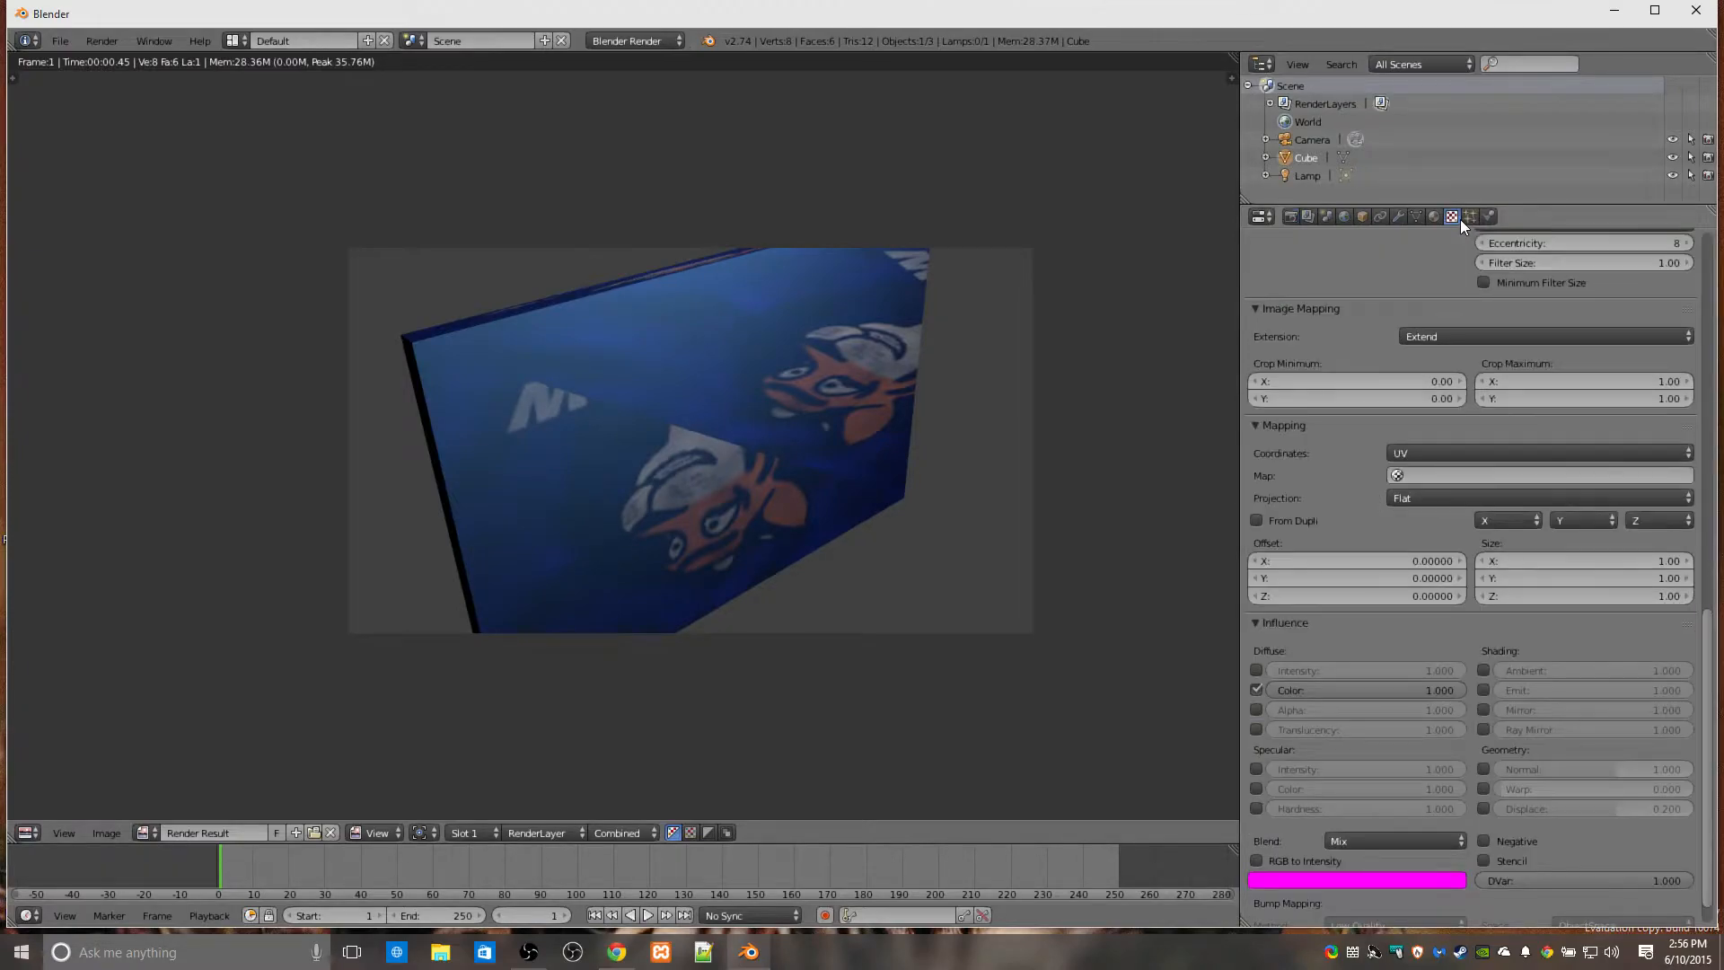
click(1423, 499)
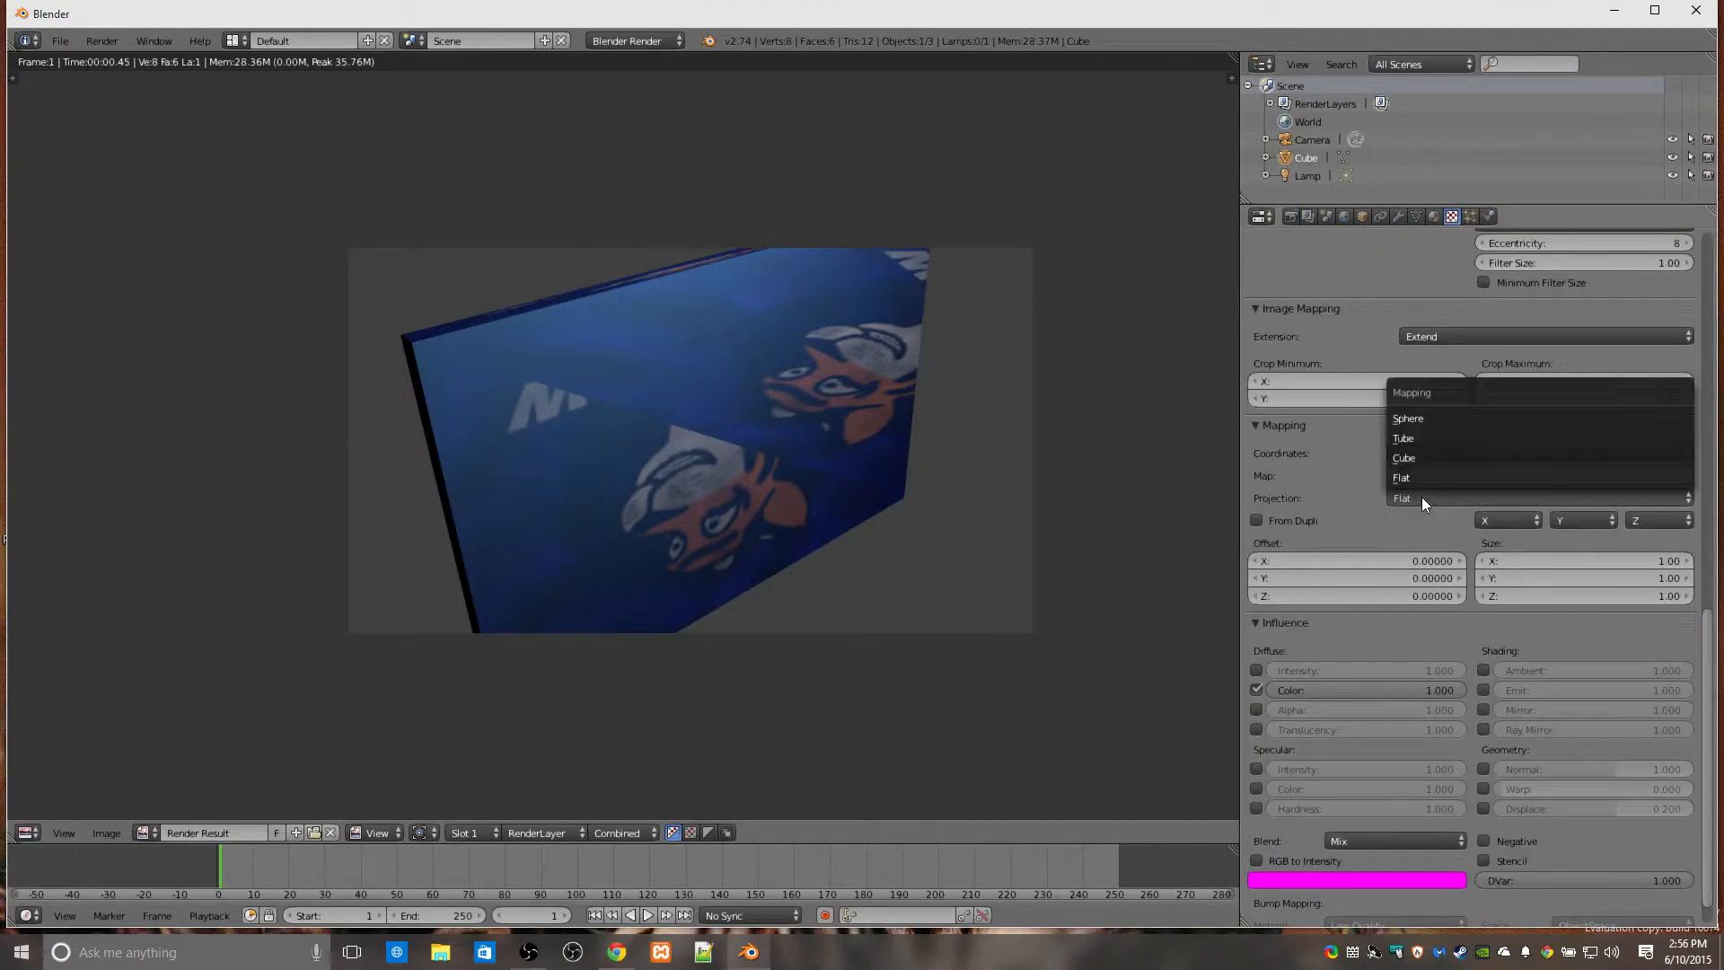
click(1421, 434)
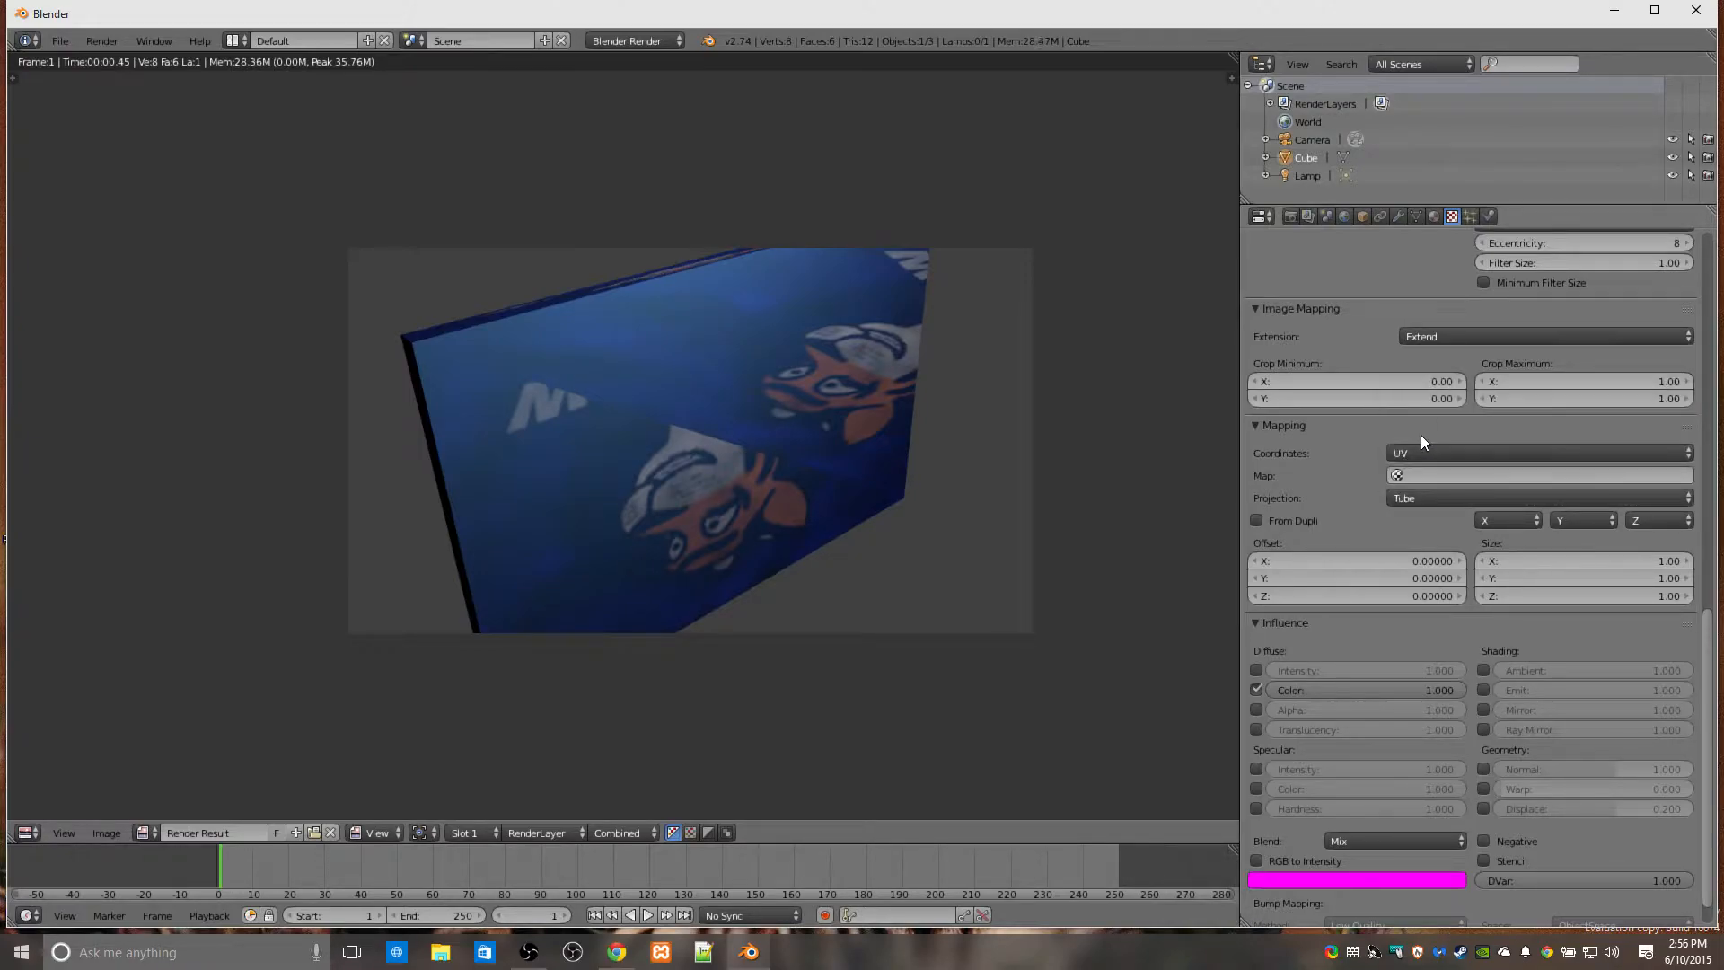
click(1289, 217)
click(1323, 298)
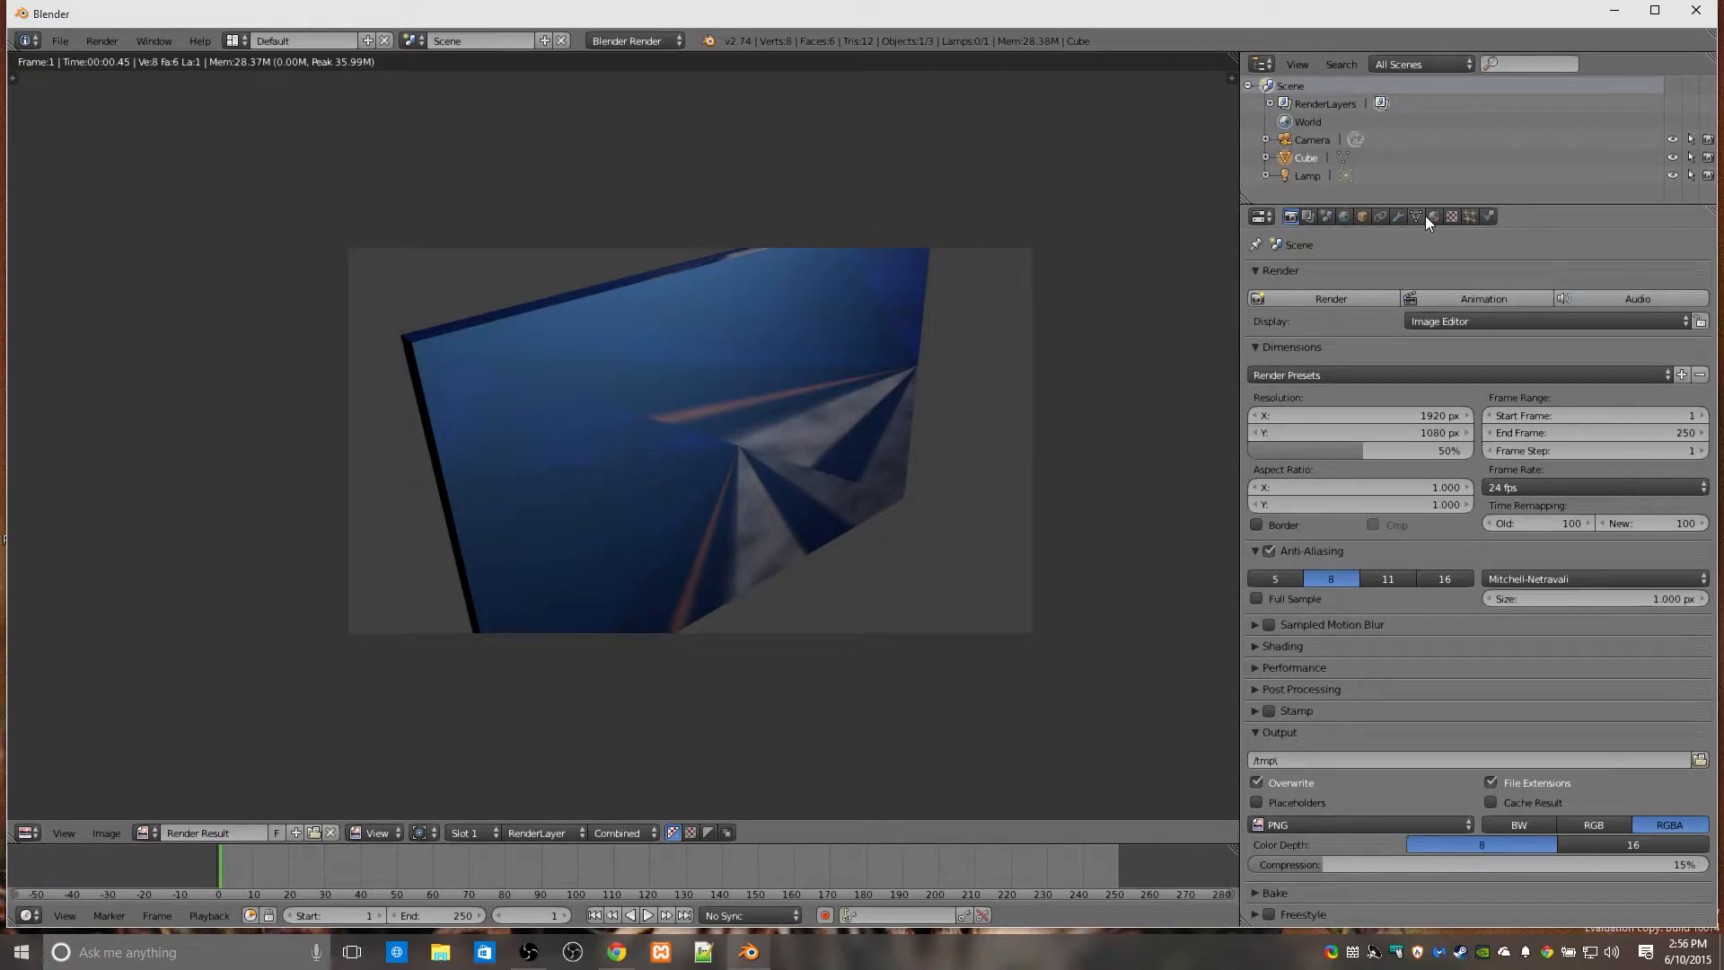
click(1452, 215)
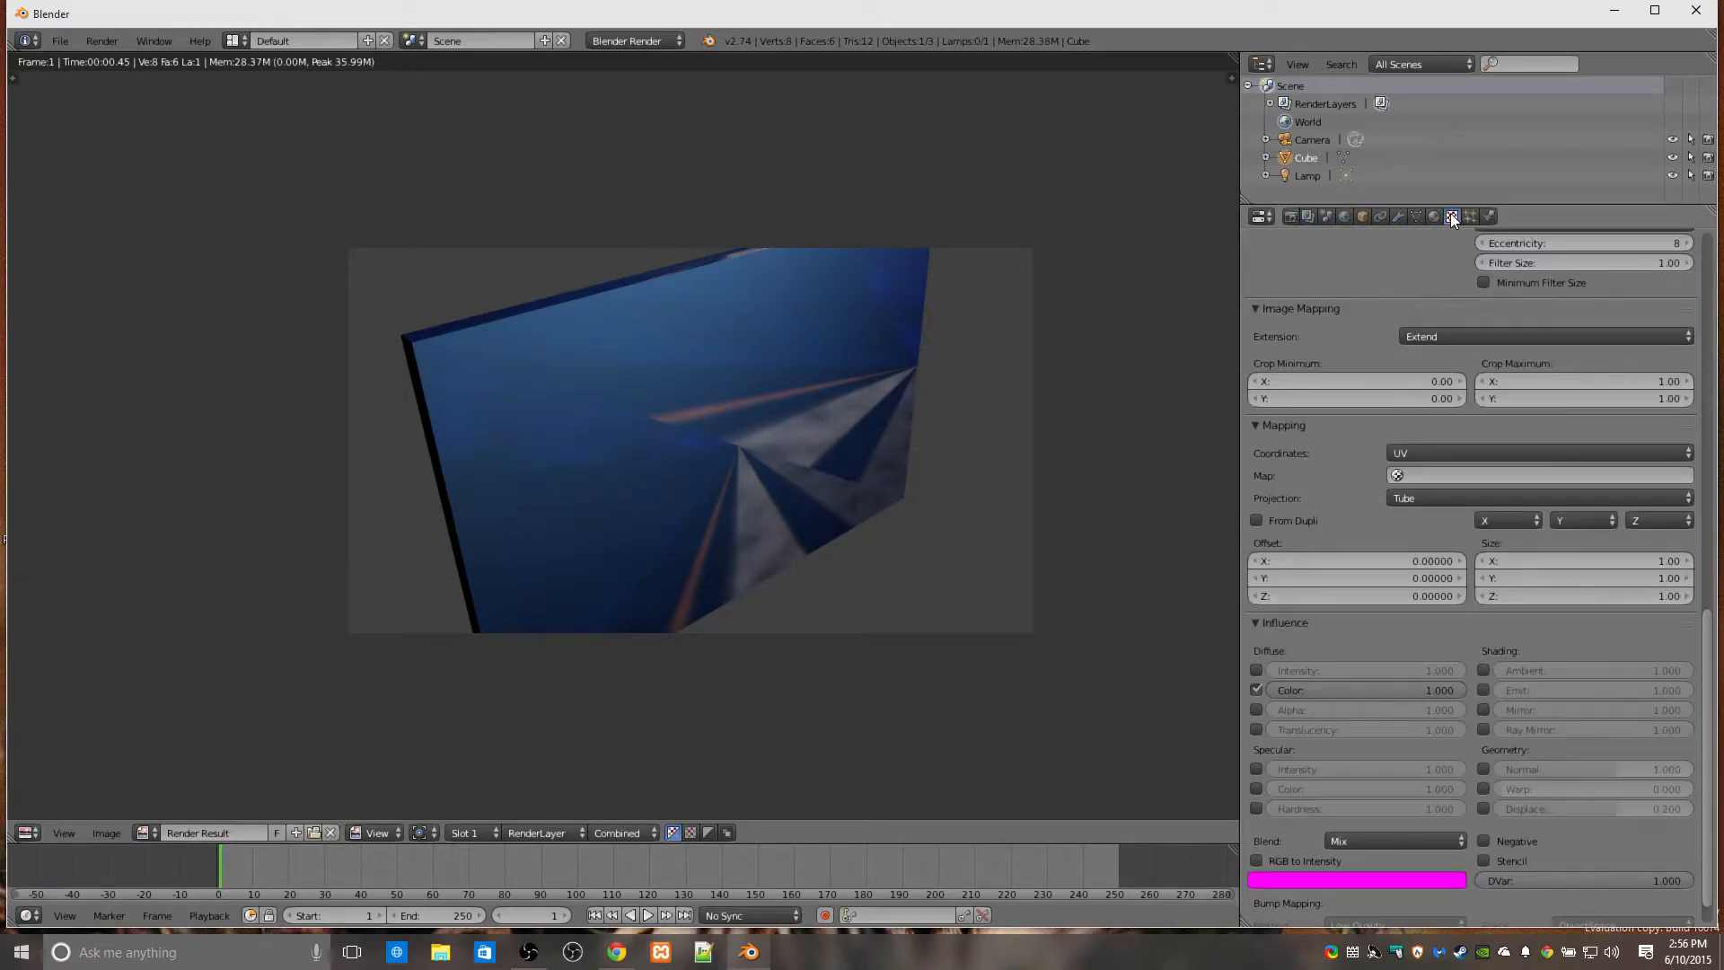
Set the logo texture's mapping projection to Cube and its coordinates to Global, and render the scene.
click(1424, 495)
click(1410, 458)
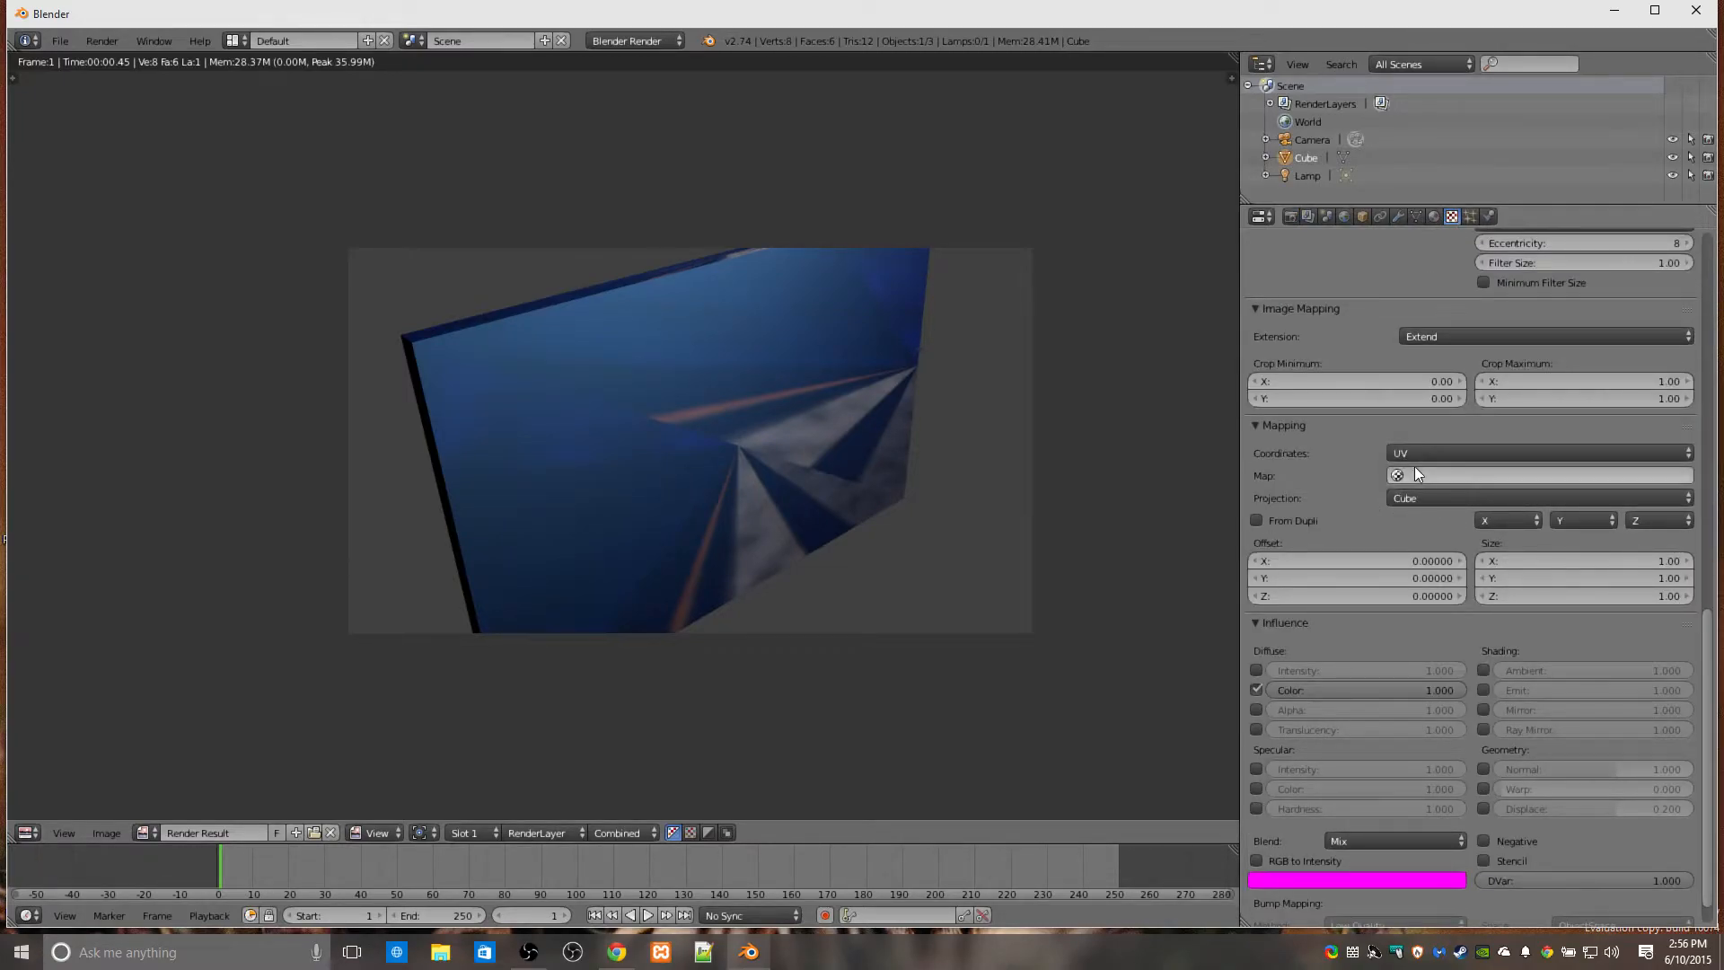
click(1425, 452)
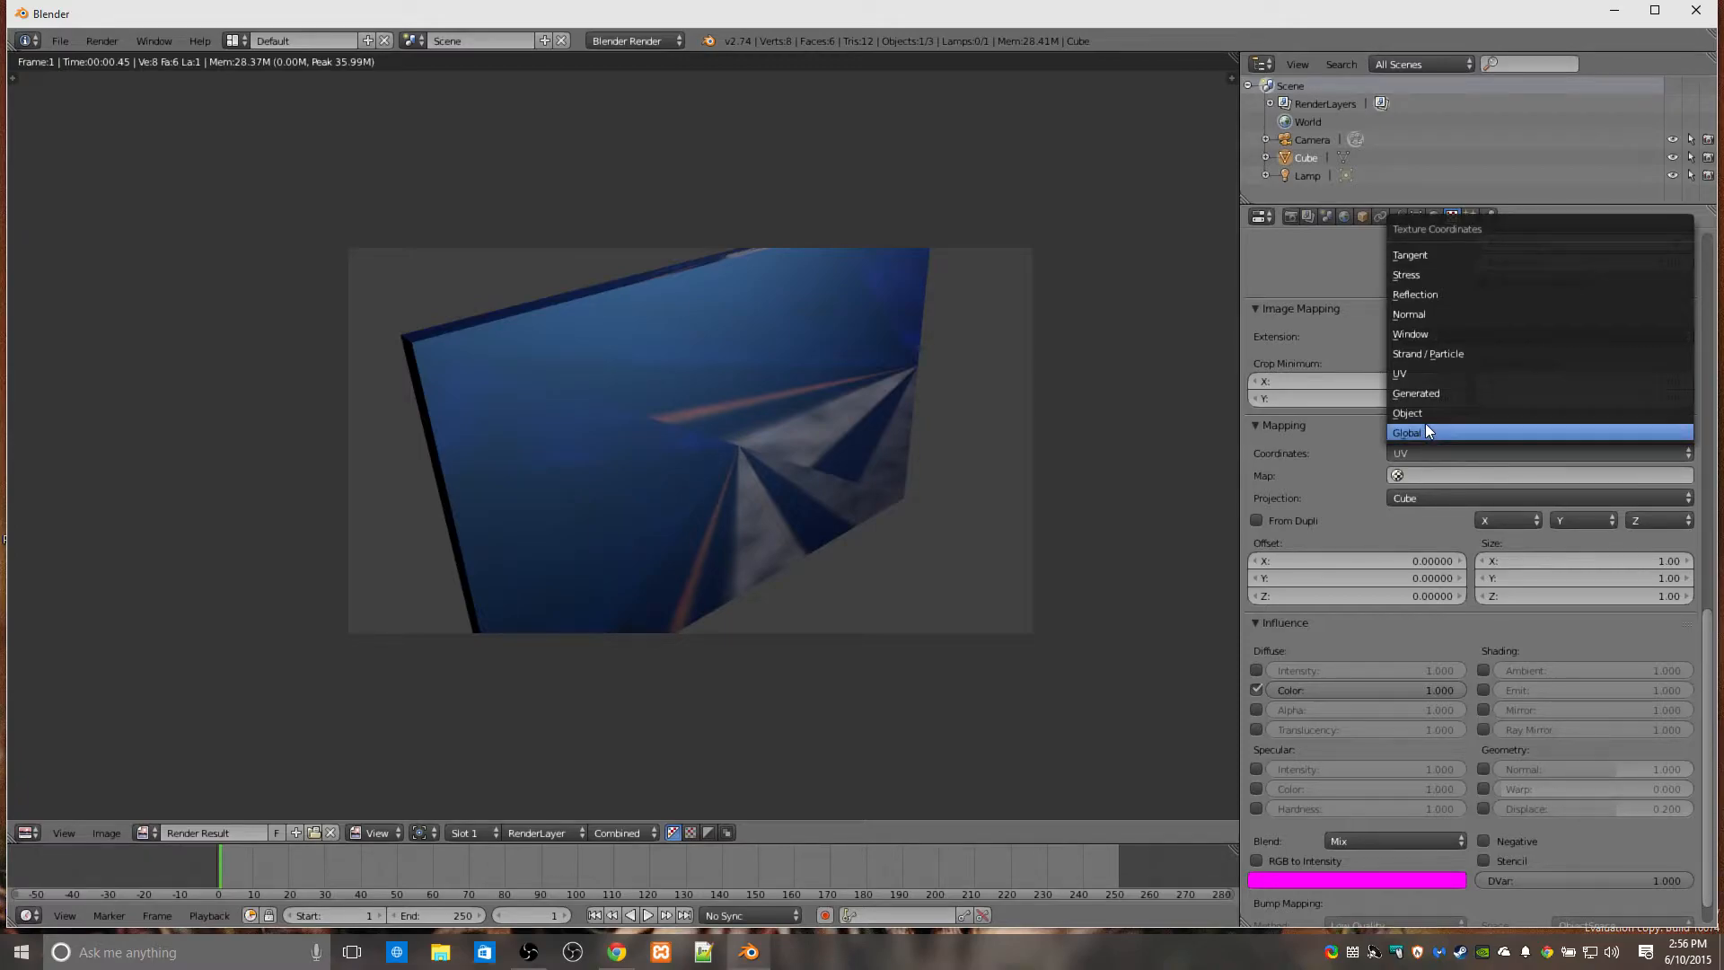
click(1426, 426)
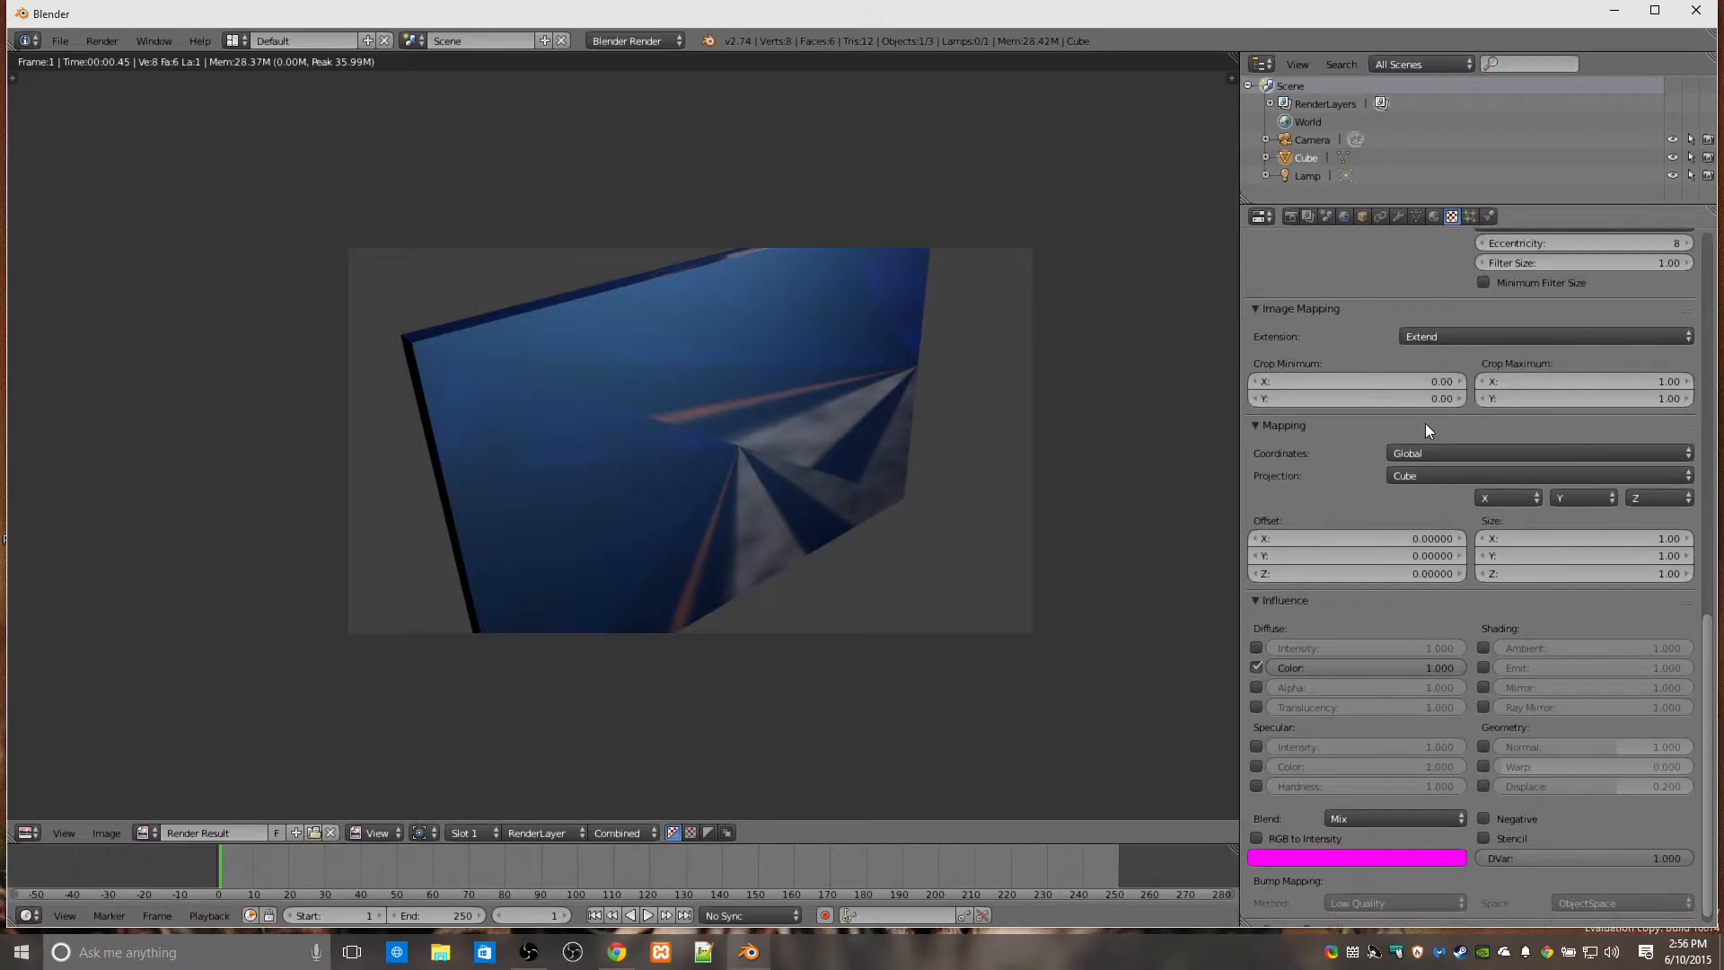
click(1290, 214)
click(1341, 298)
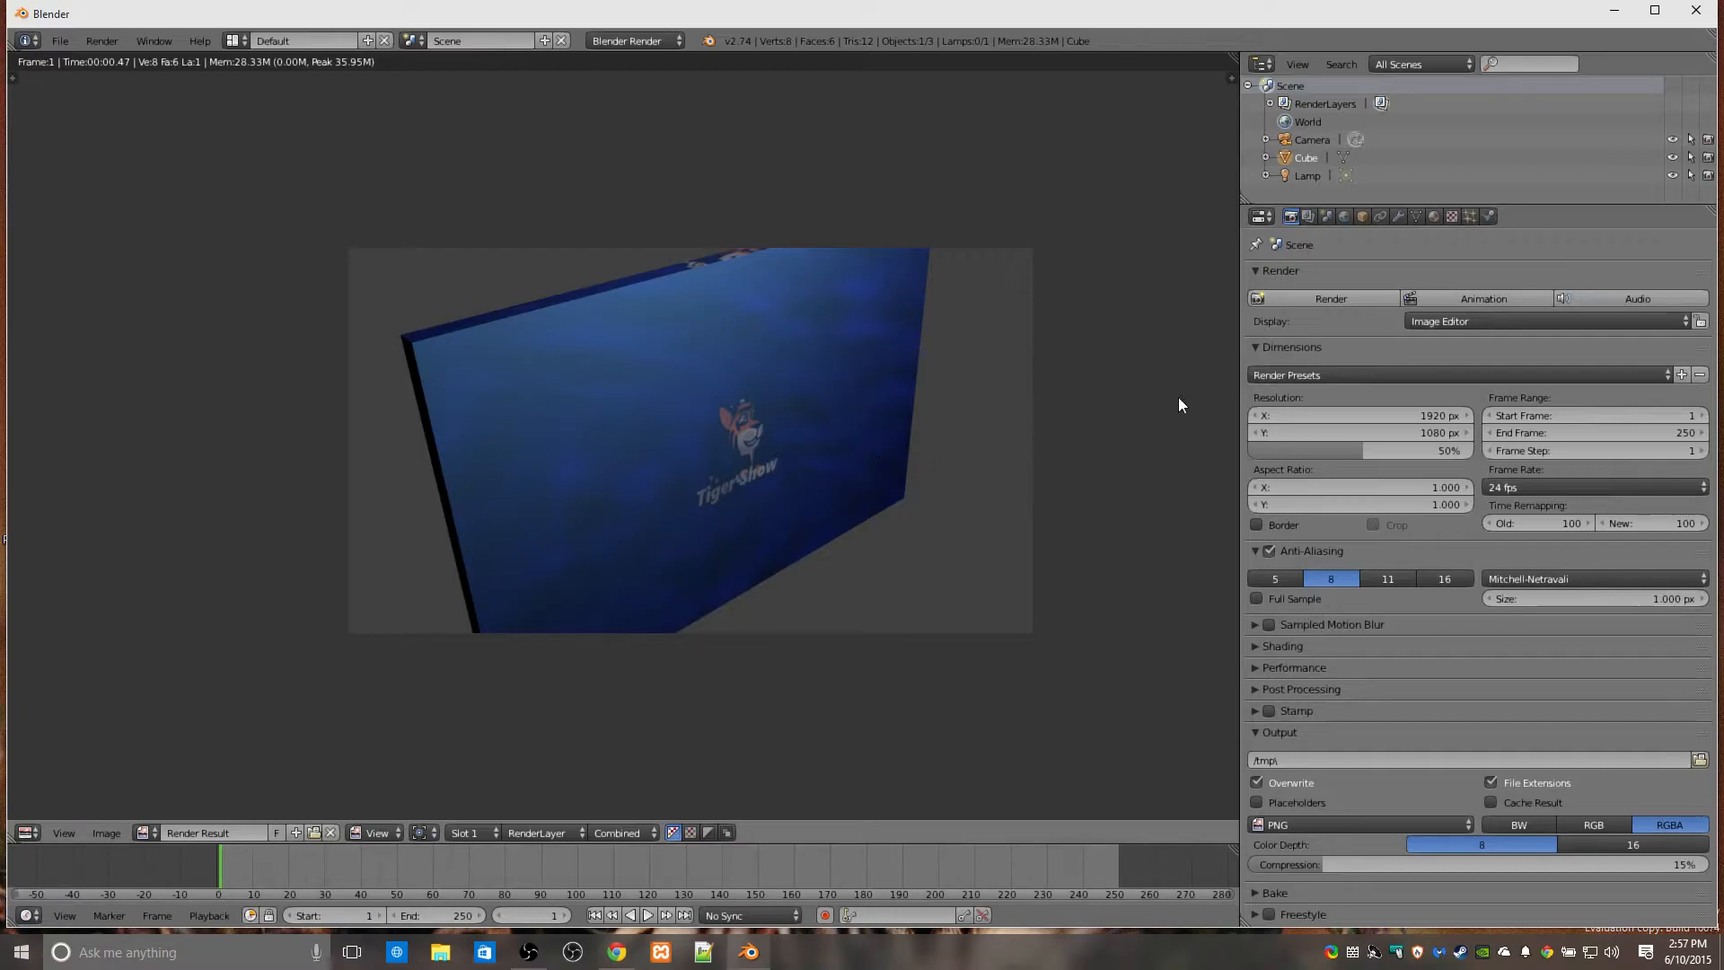
Set the logo texture's mapping size to 10 on X, Y and Z, and render the scene.
click(1452, 216)
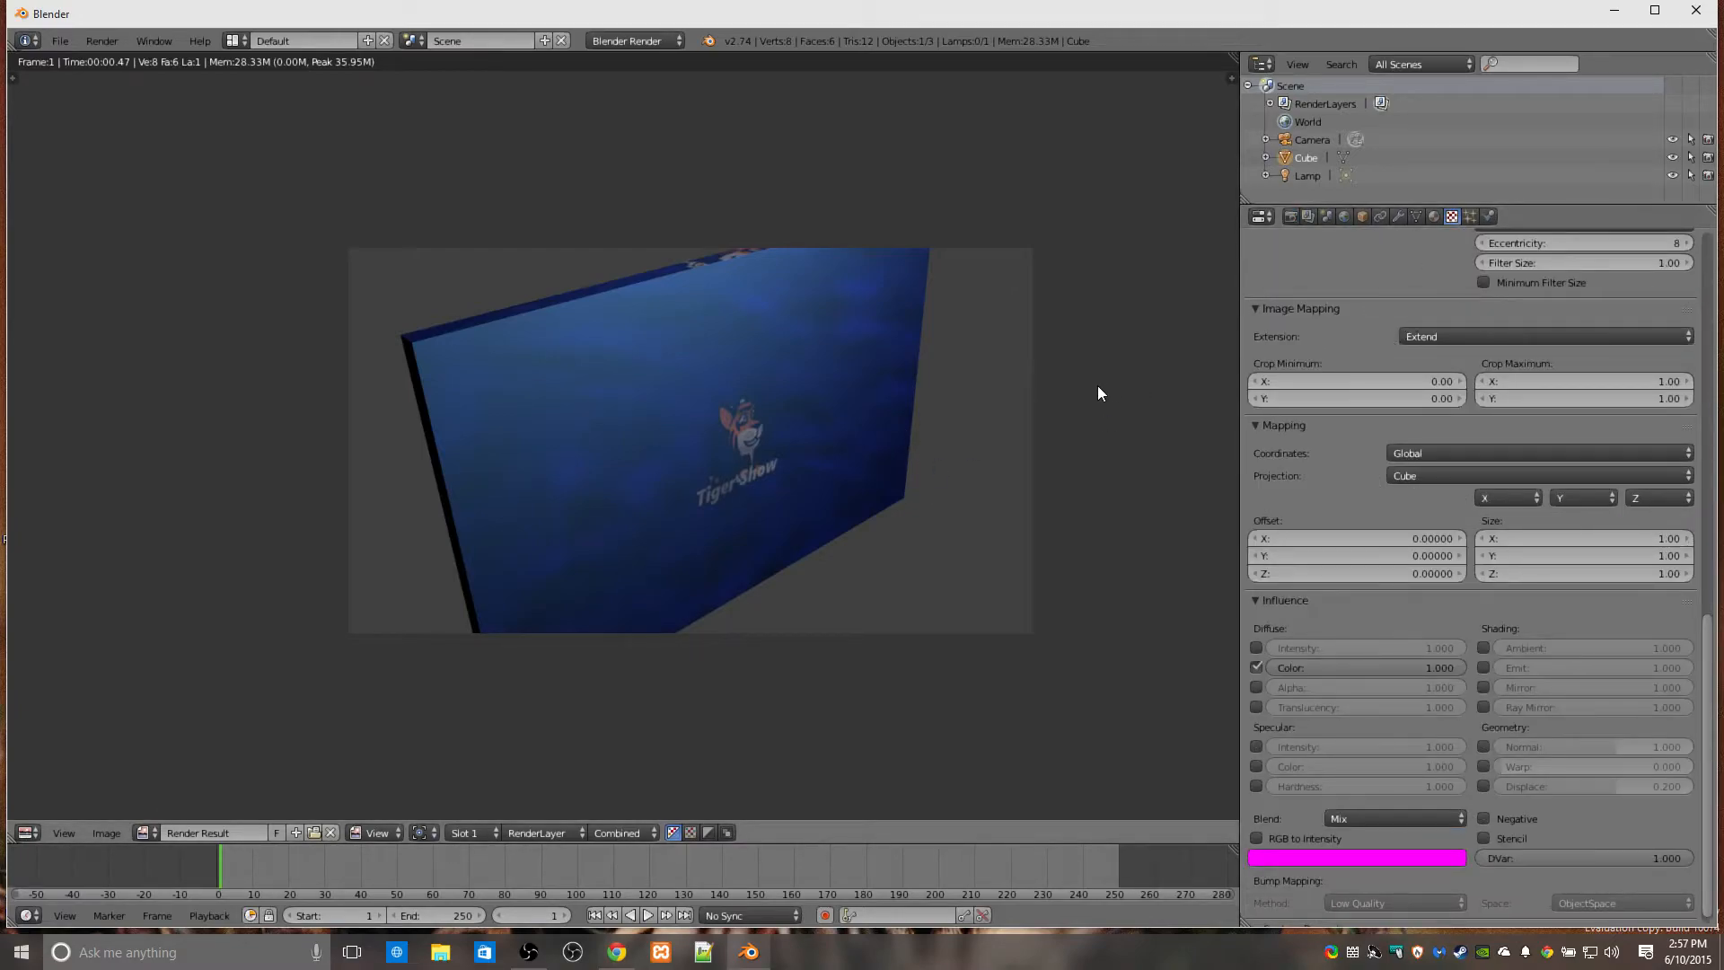
scroll(1146, 438, down, 1)
scroll(1155, 496, up, 1)
scroll(1401, 535, down, 1)
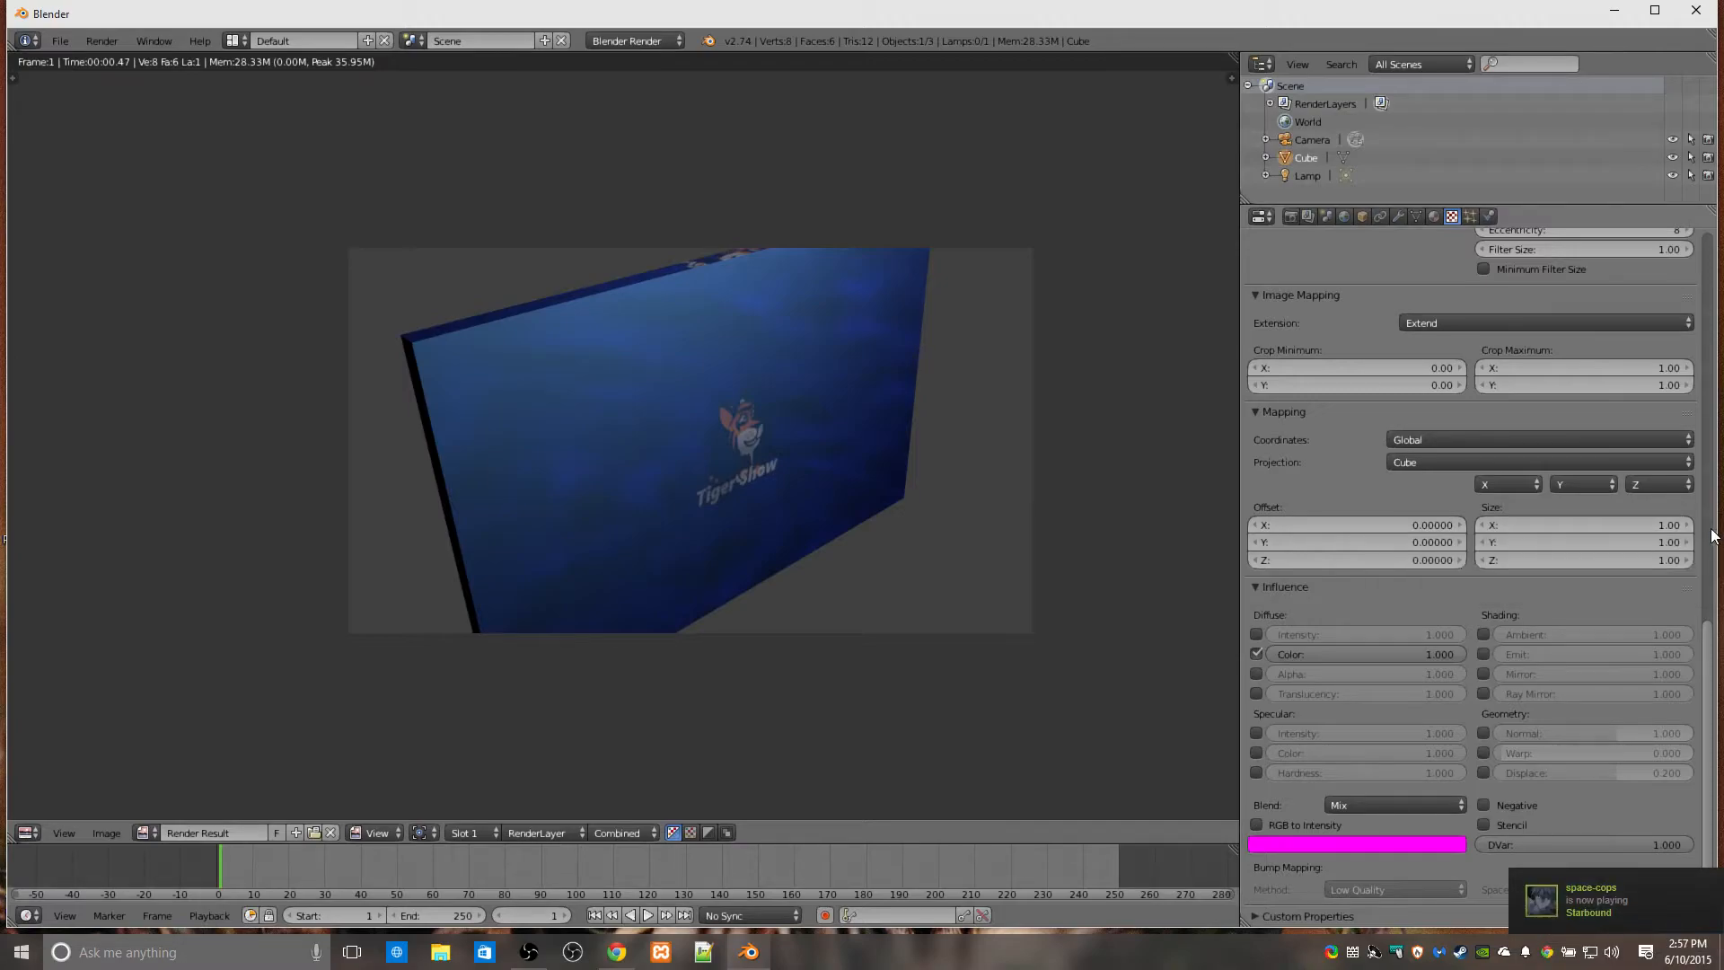
click(1662, 526)
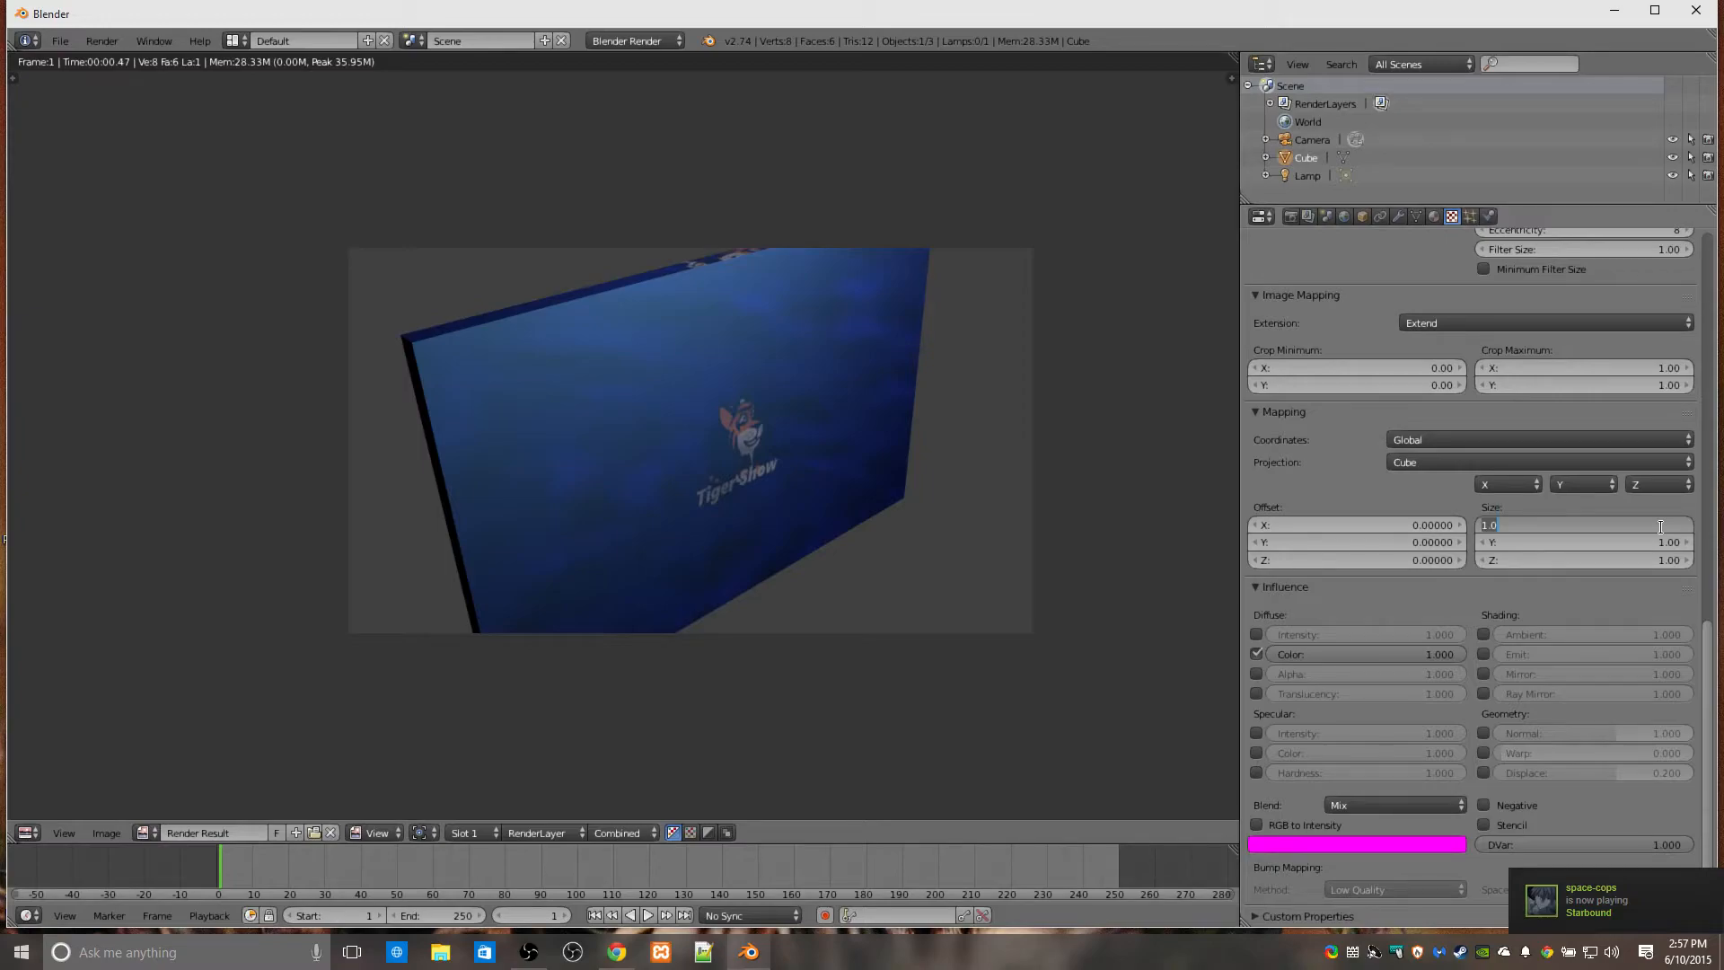
text(10)
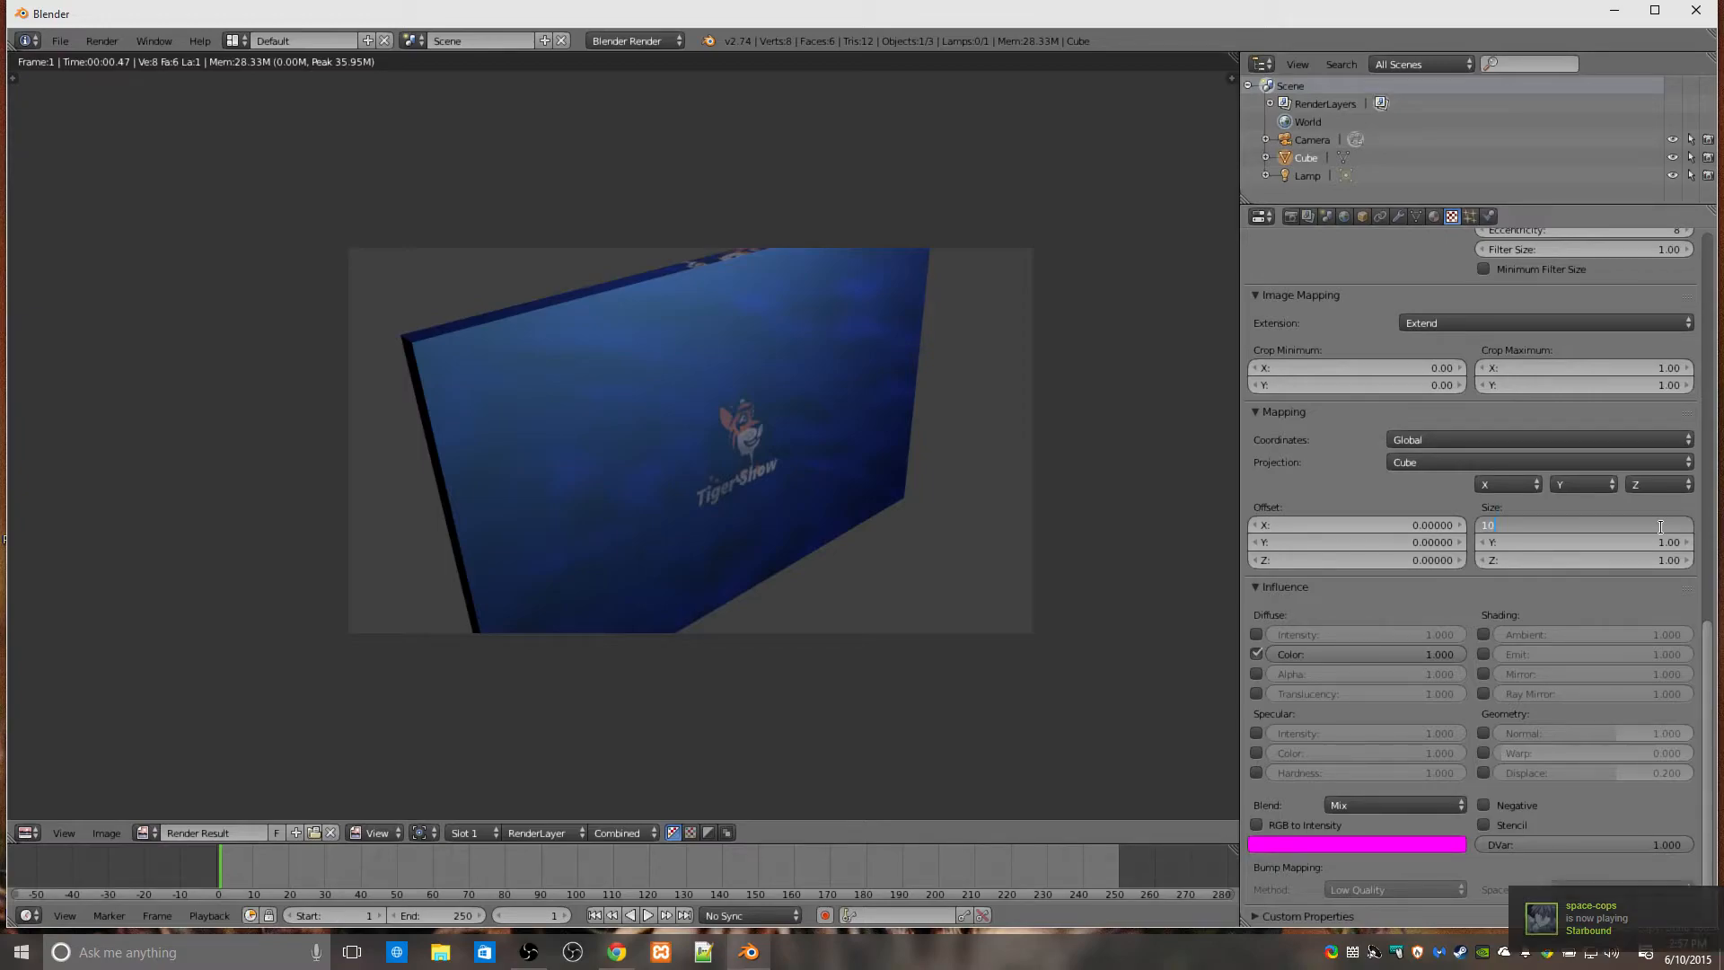
key(Return)
click(1663, 546)
text(1)
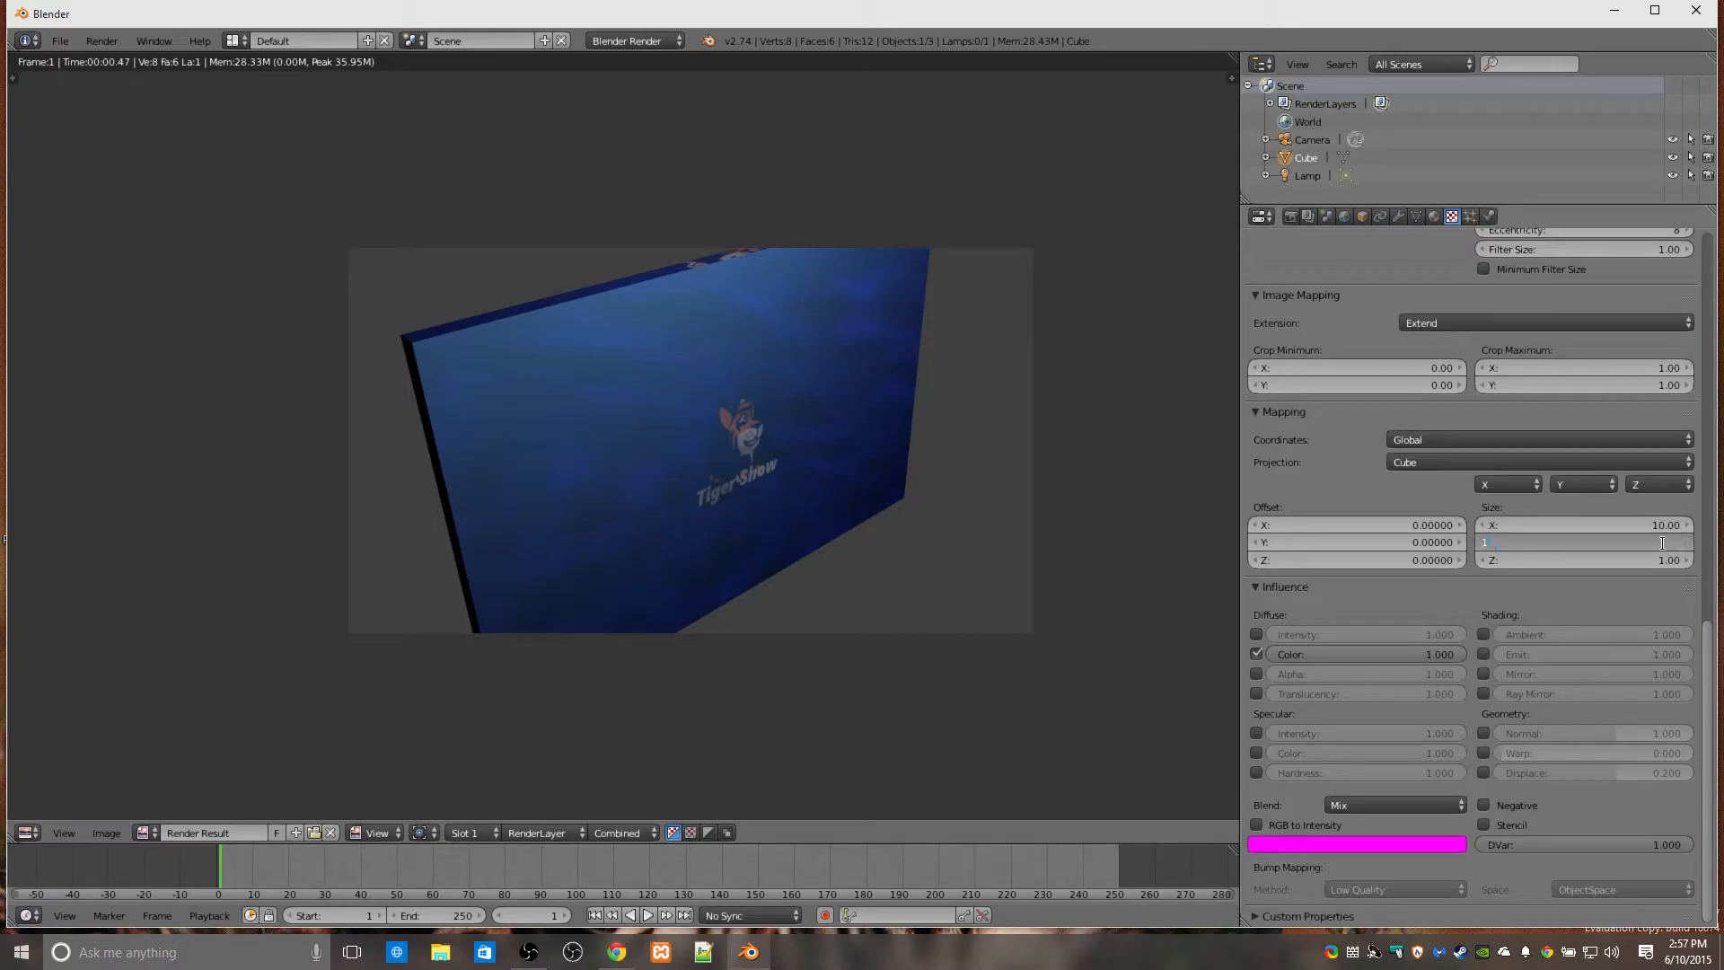
text(0)
key(Return)
click(1612, 562)
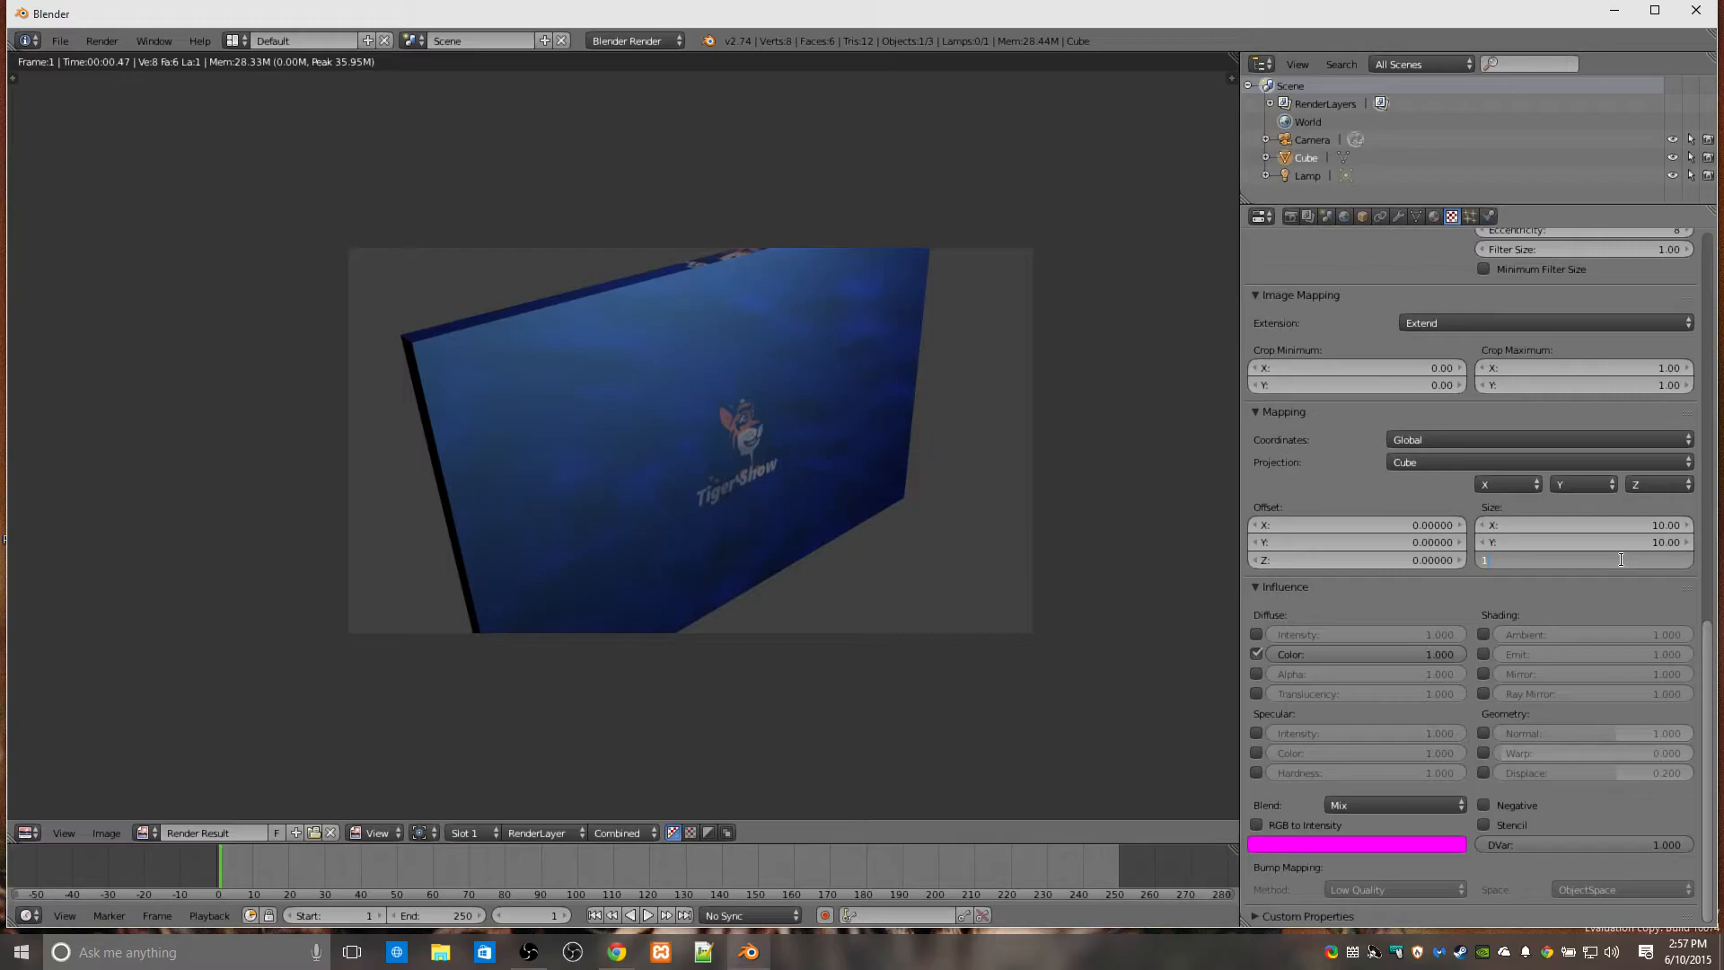
key(Return)
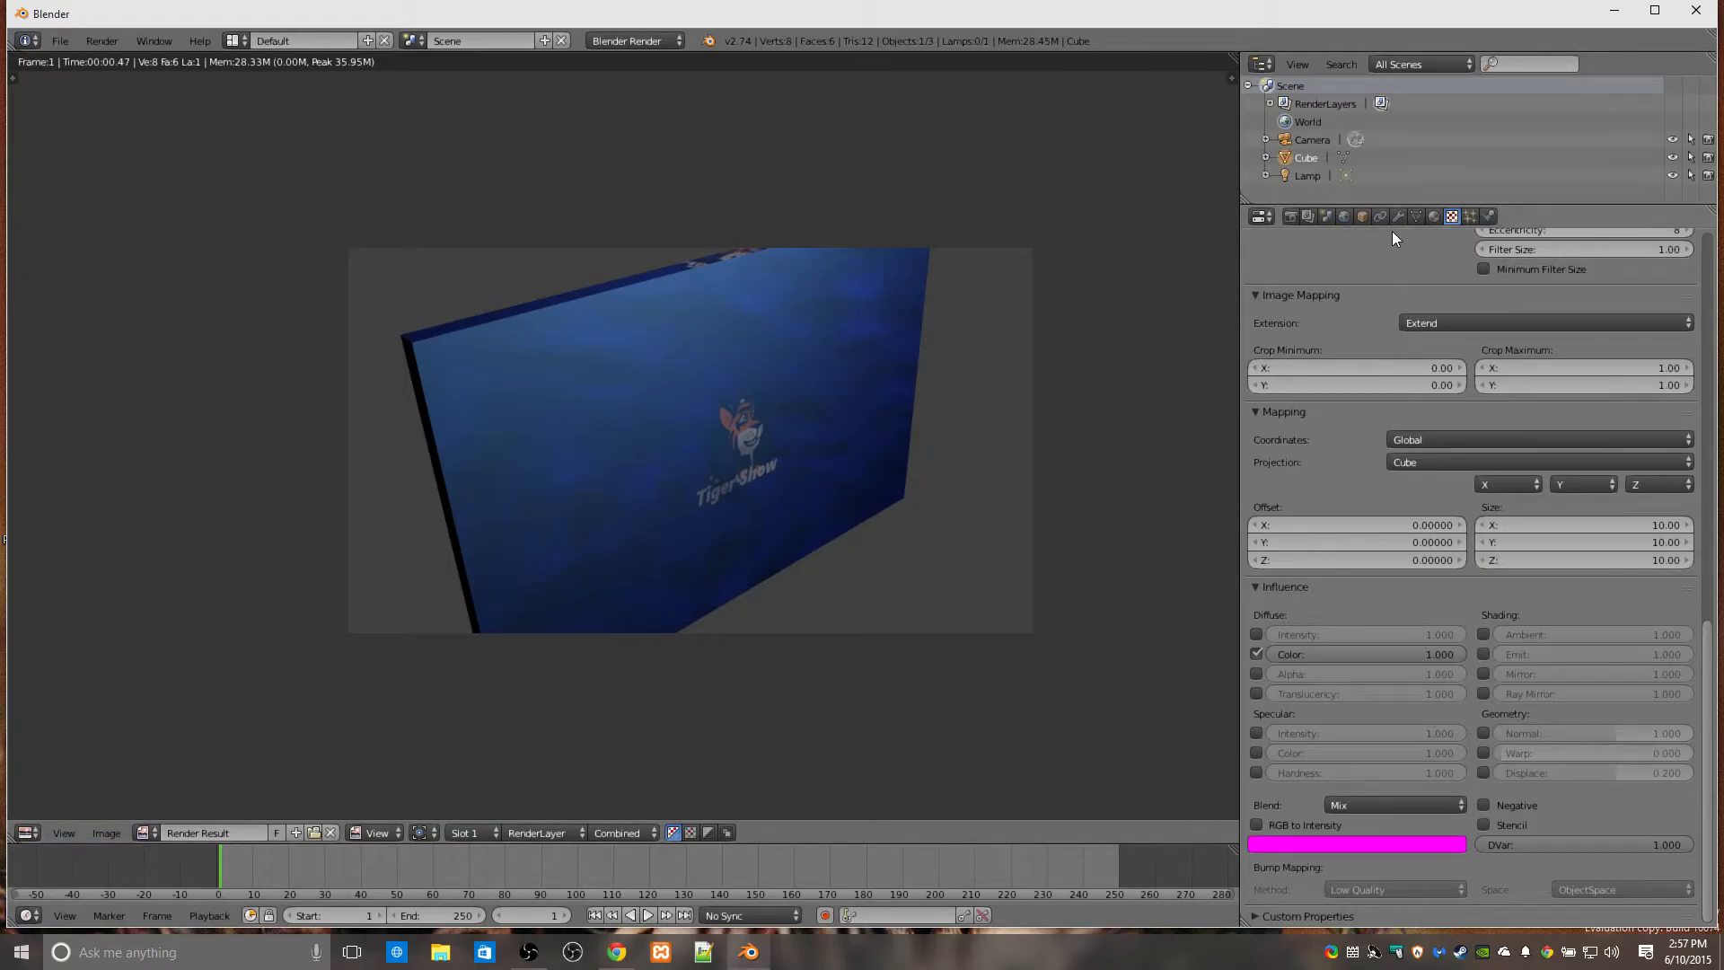
click(1291, 218)
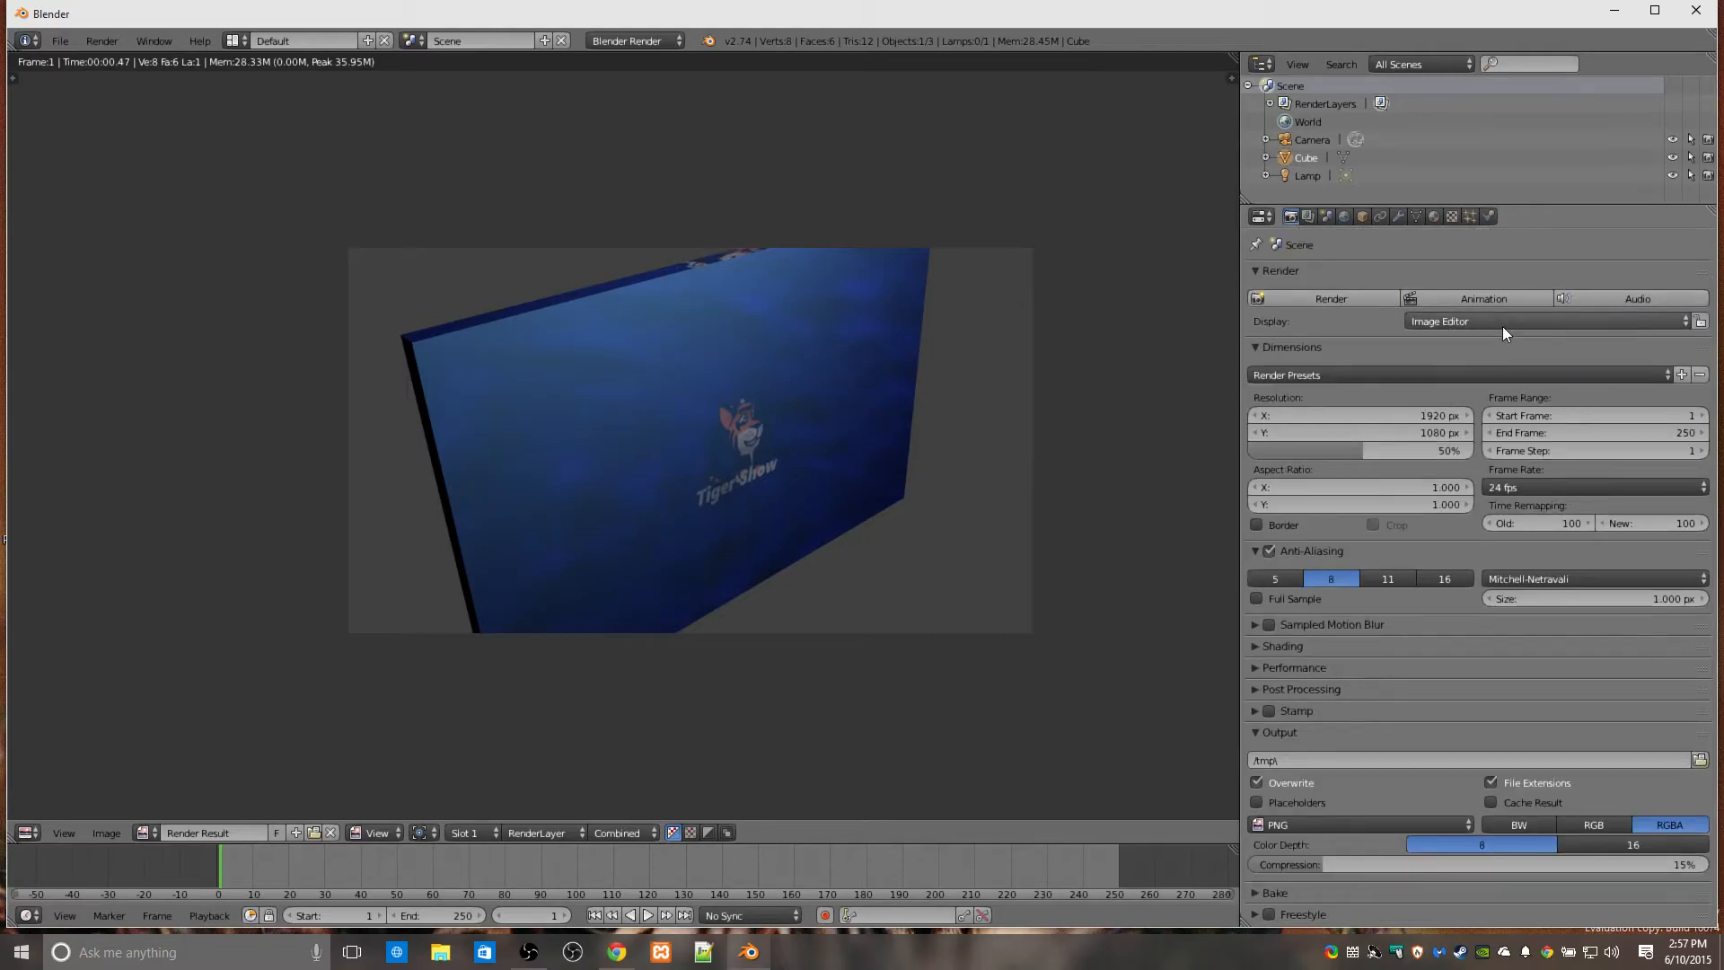
click(1350, 298)
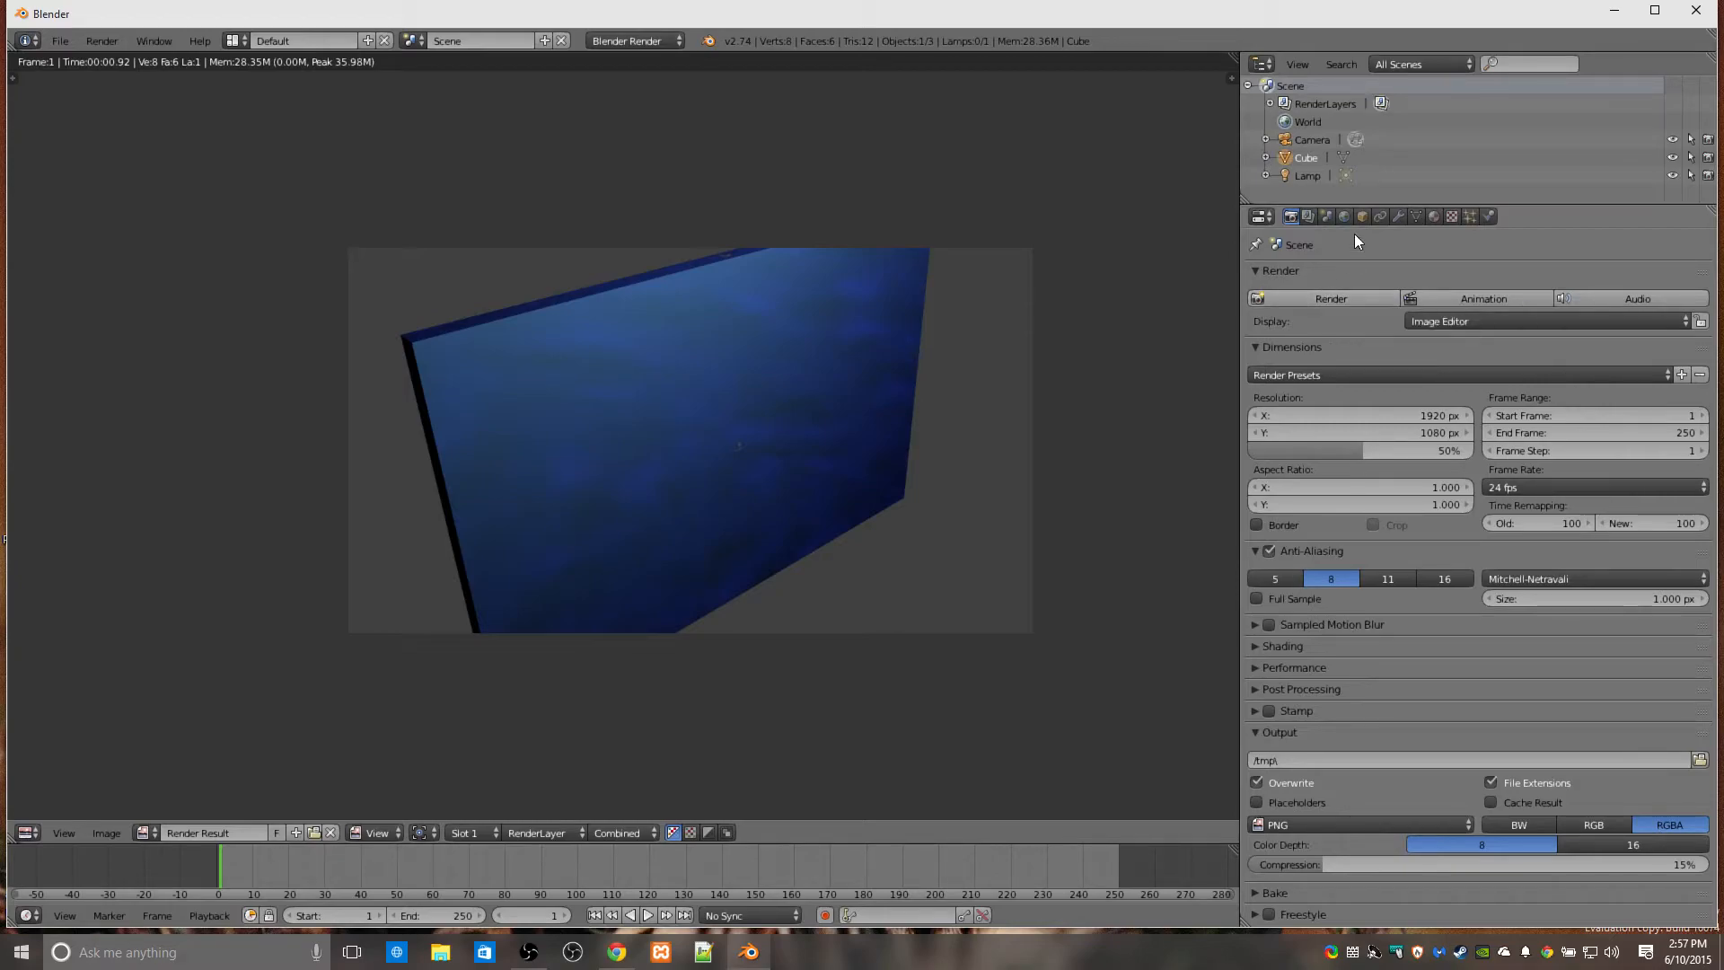
Set the logo texture's mapping size to 0.5 on X, Y and Z, and bring up the render settings.
click(1454, 216)
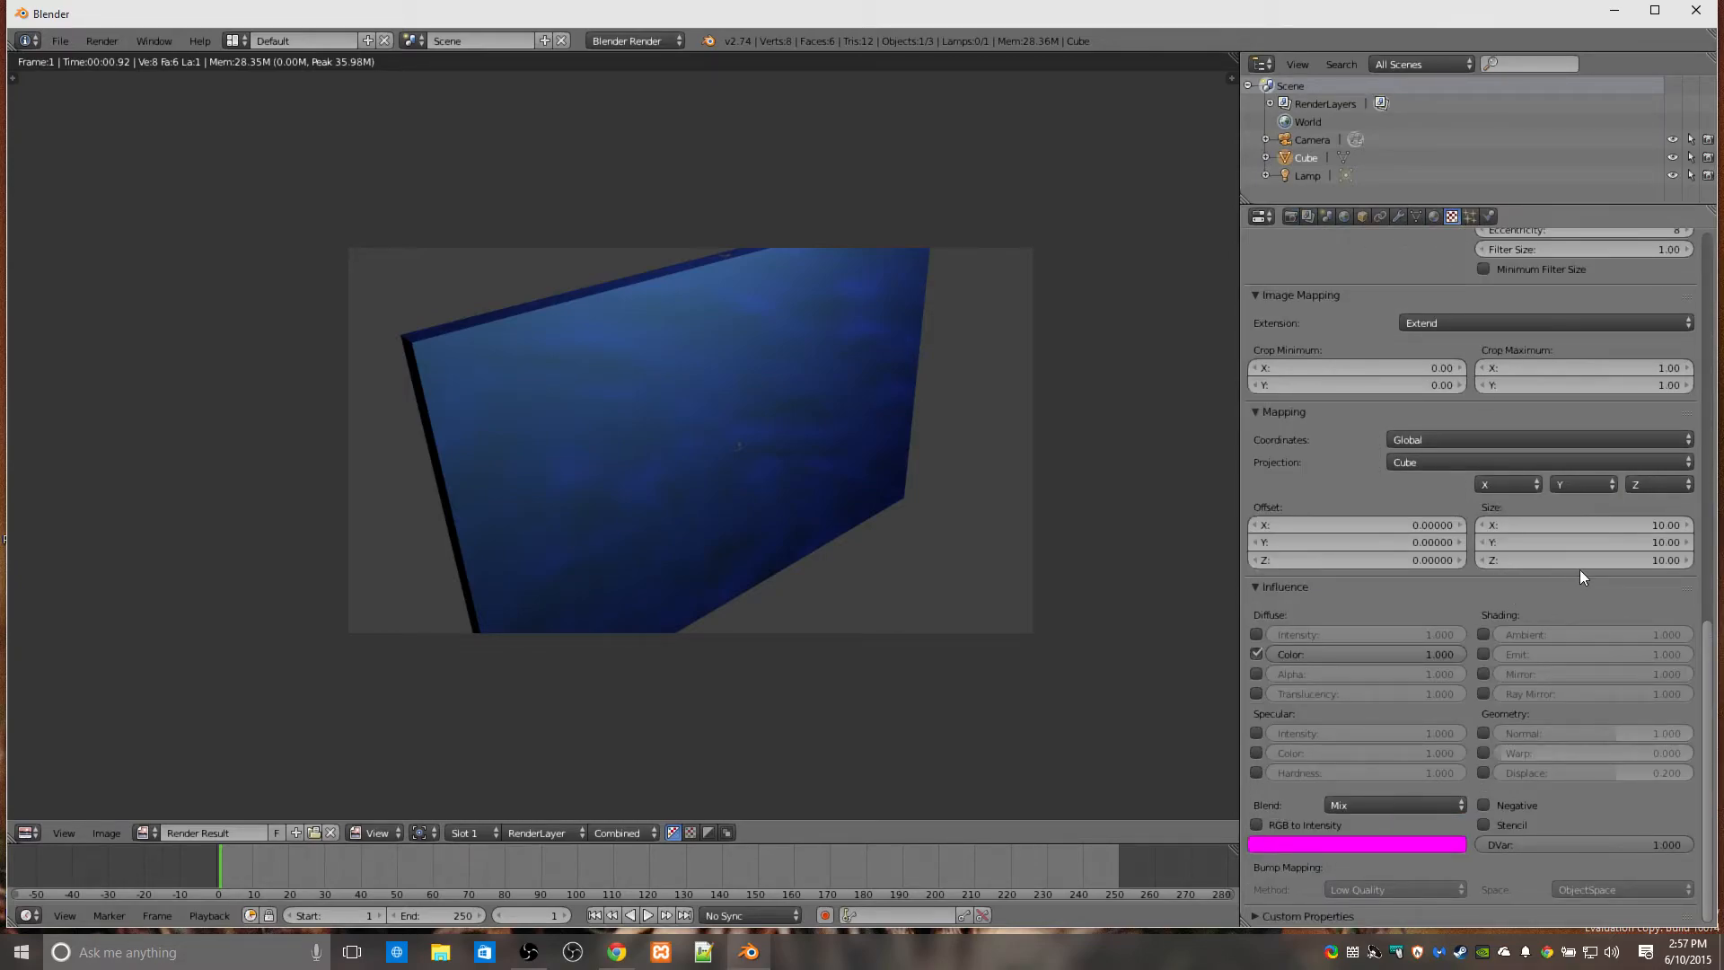
click(1660, 526)
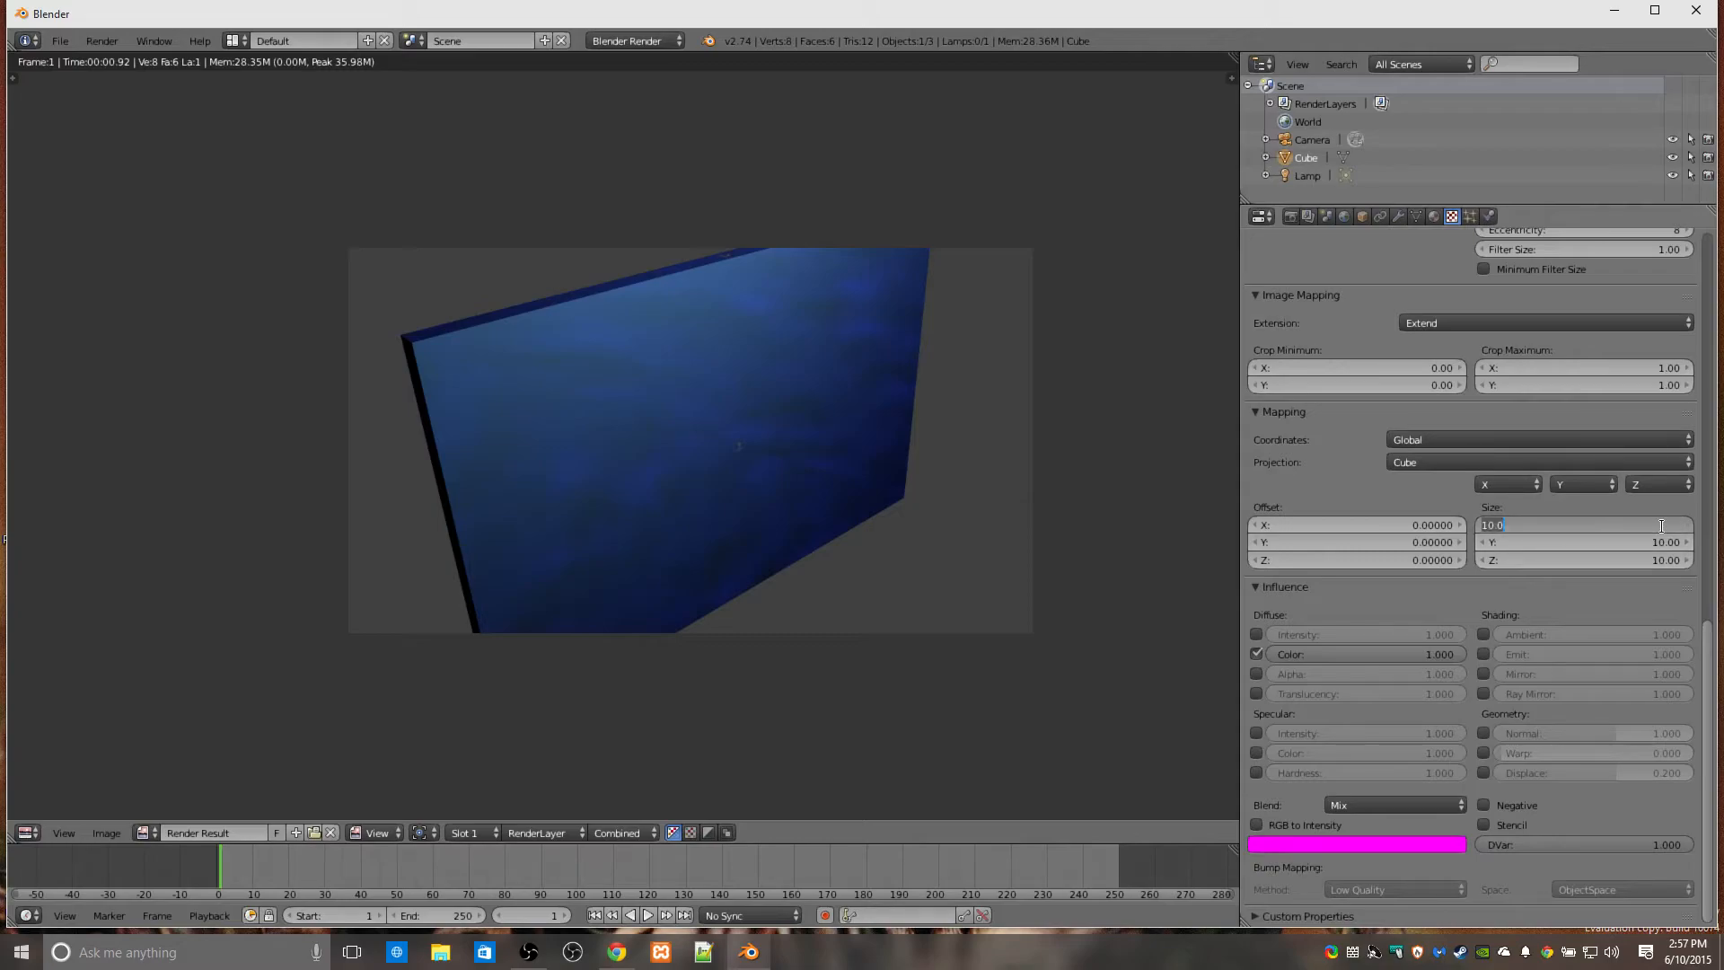
text(5)
key(Return)
click(1598, 545)
text(.5)
key(Return)
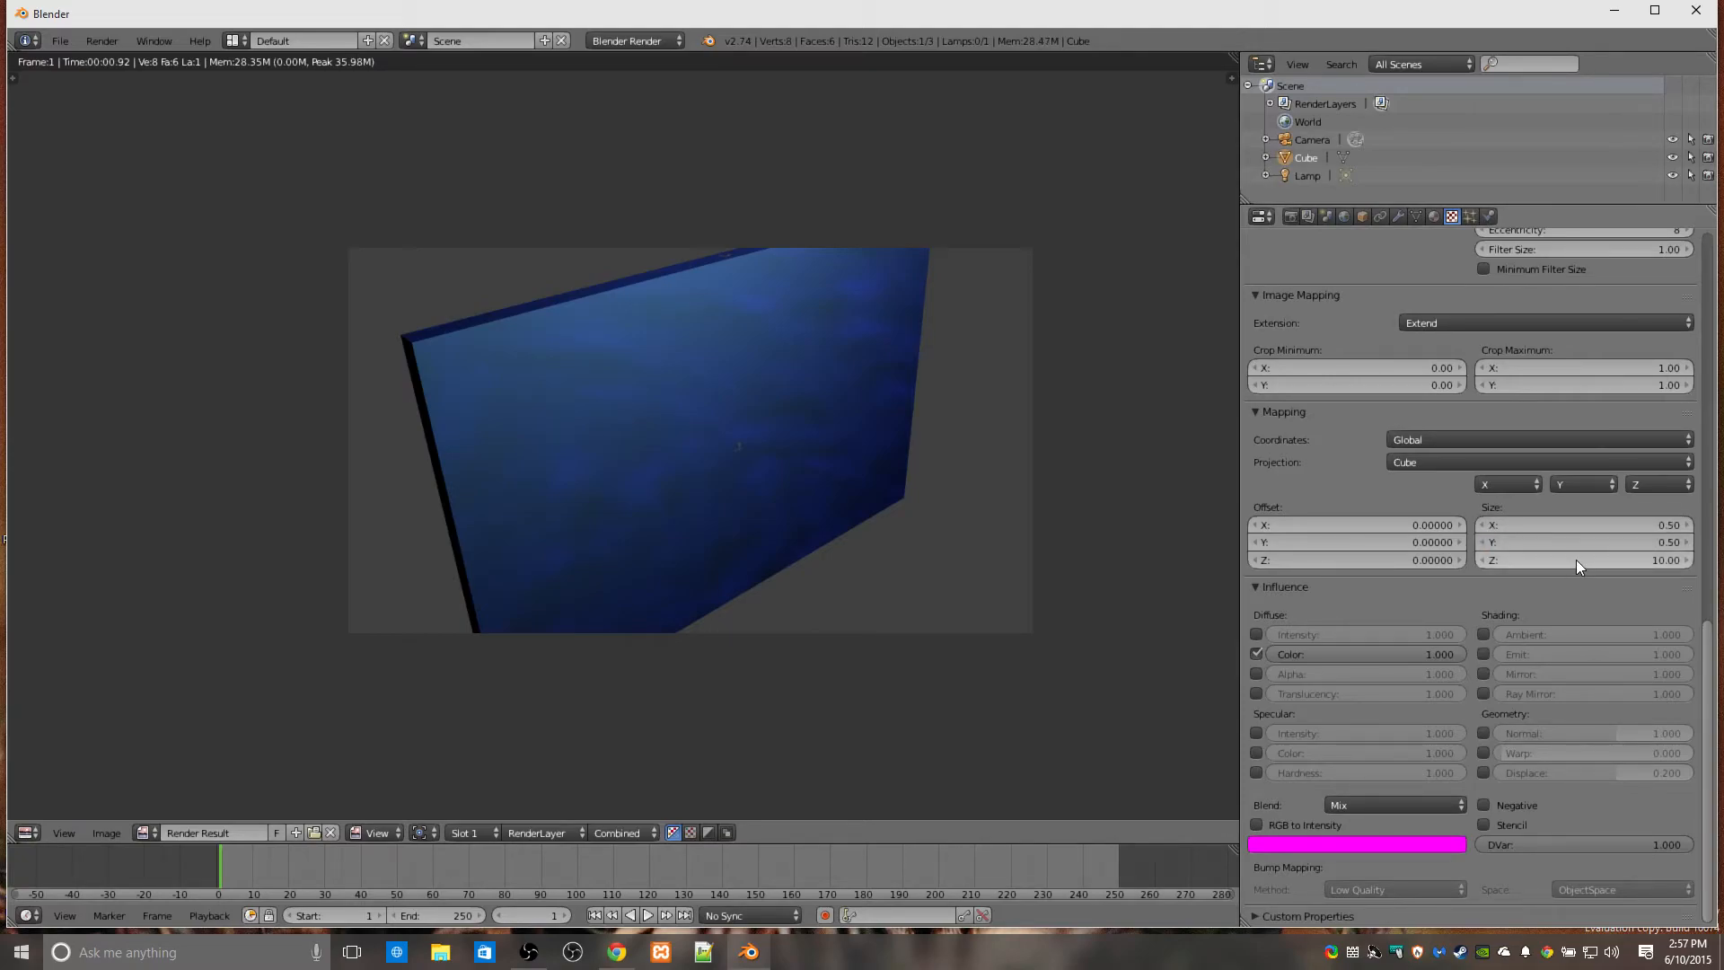
click(1574, 561)
key(BackSpace)
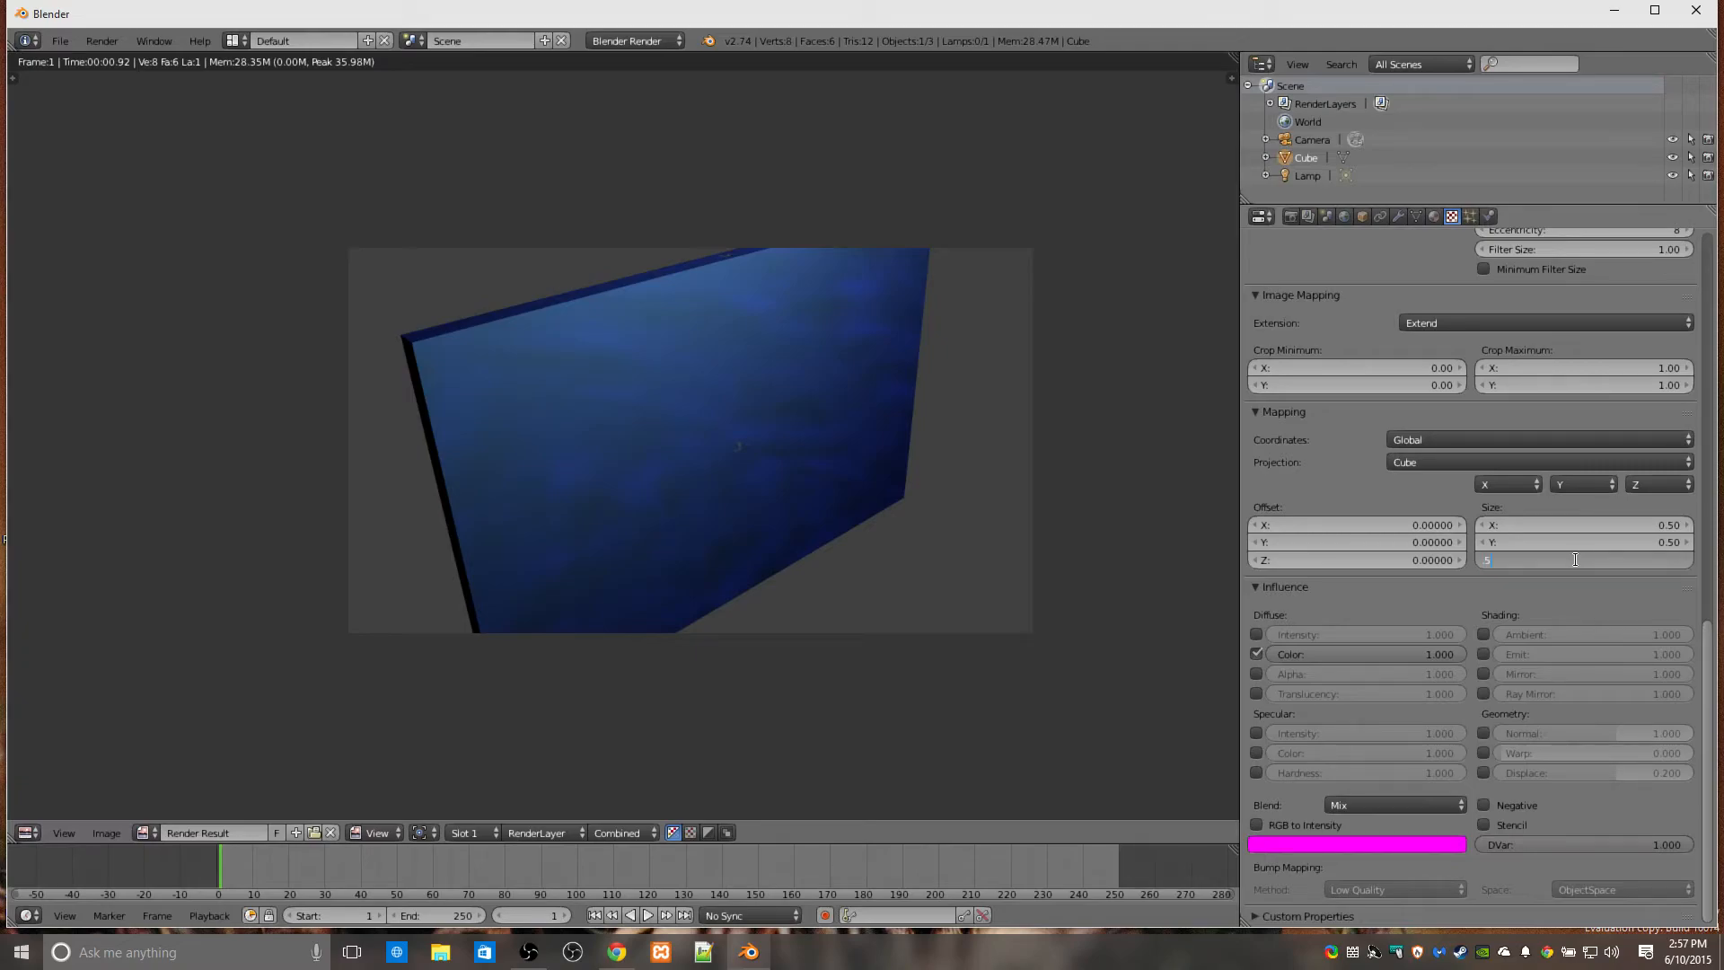
key(Return)
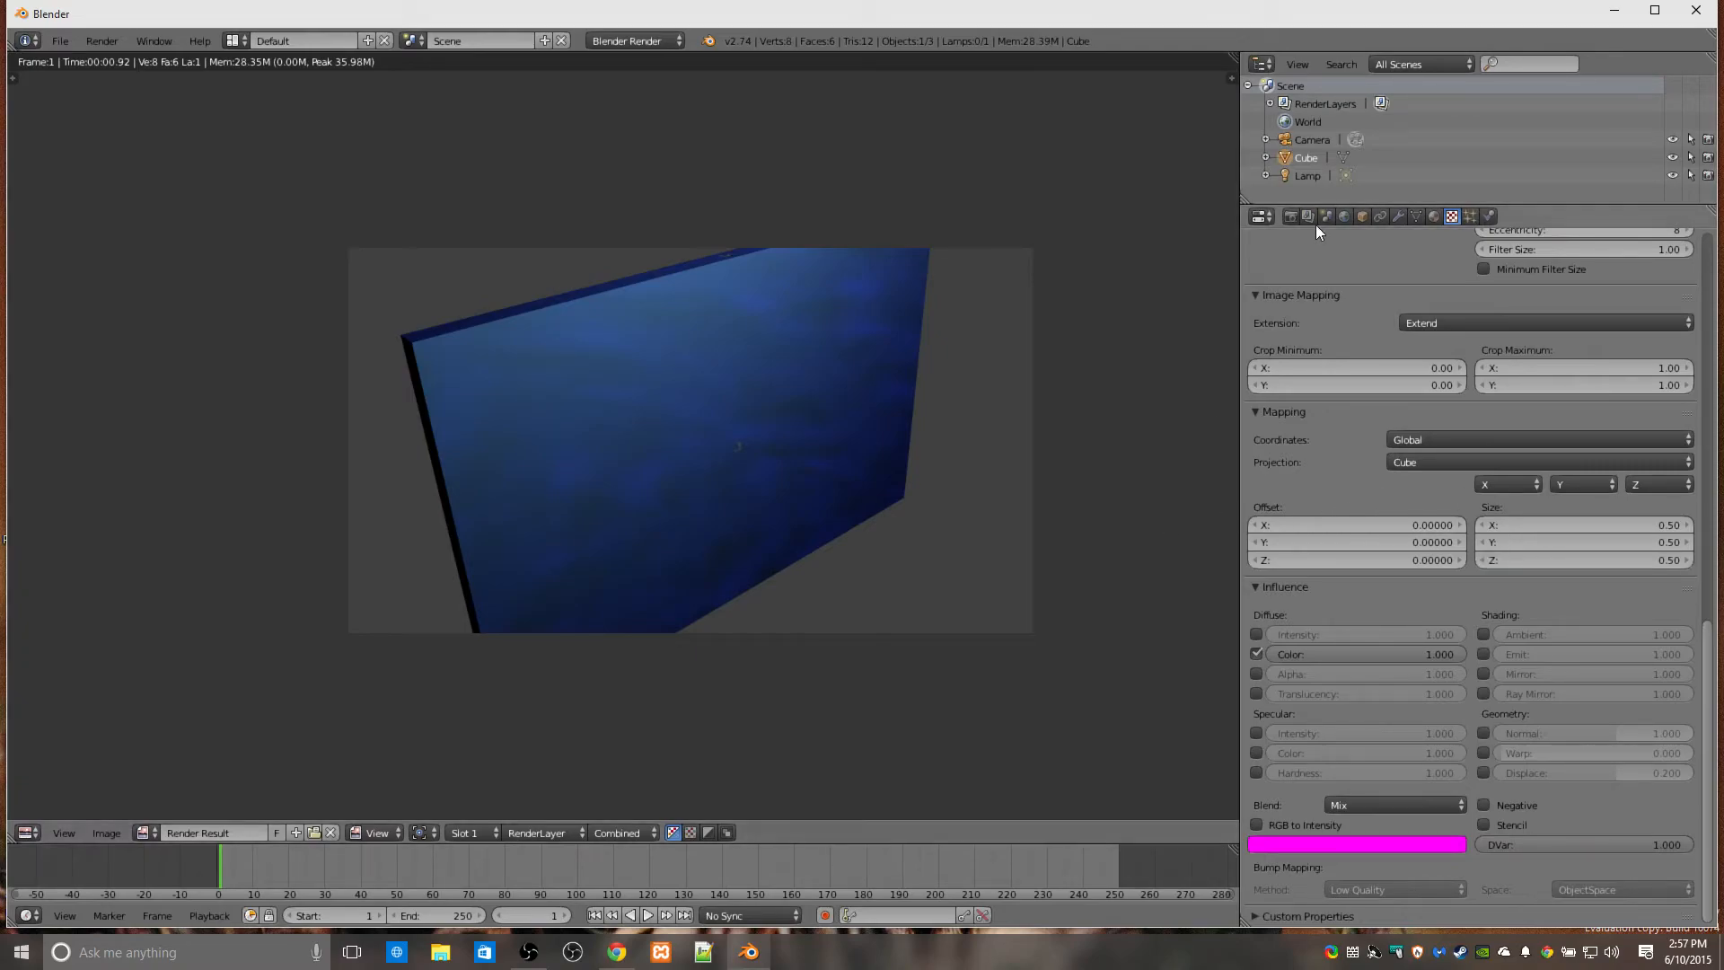
click(1290, 216)
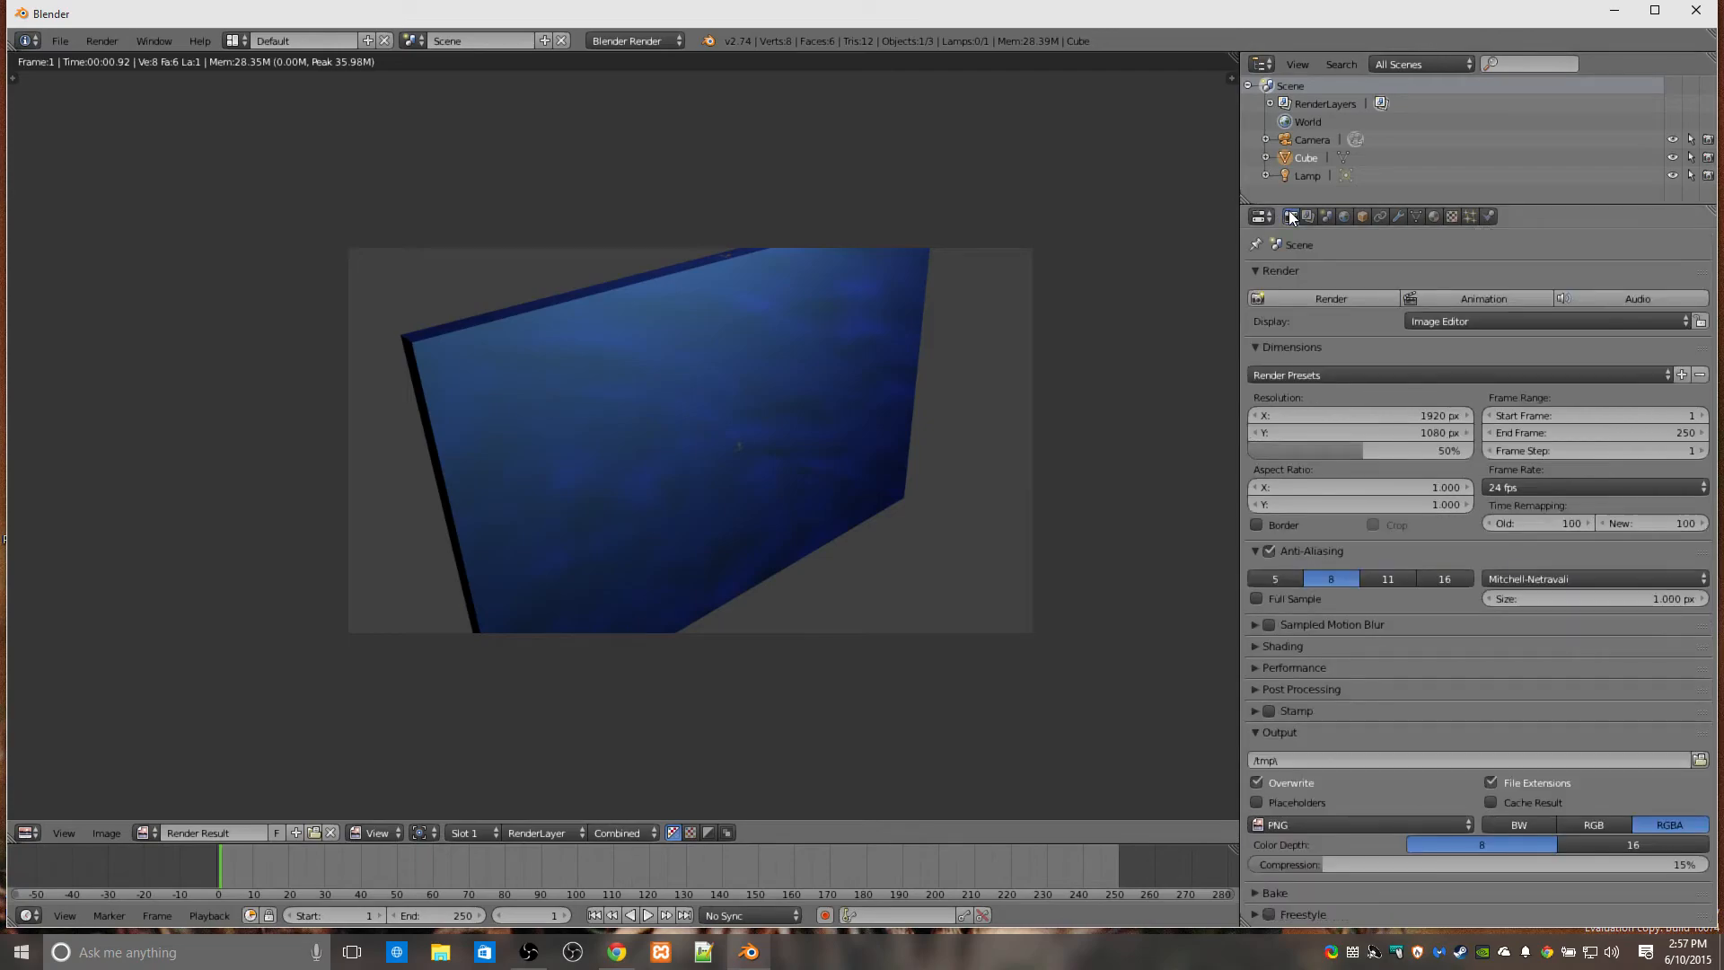